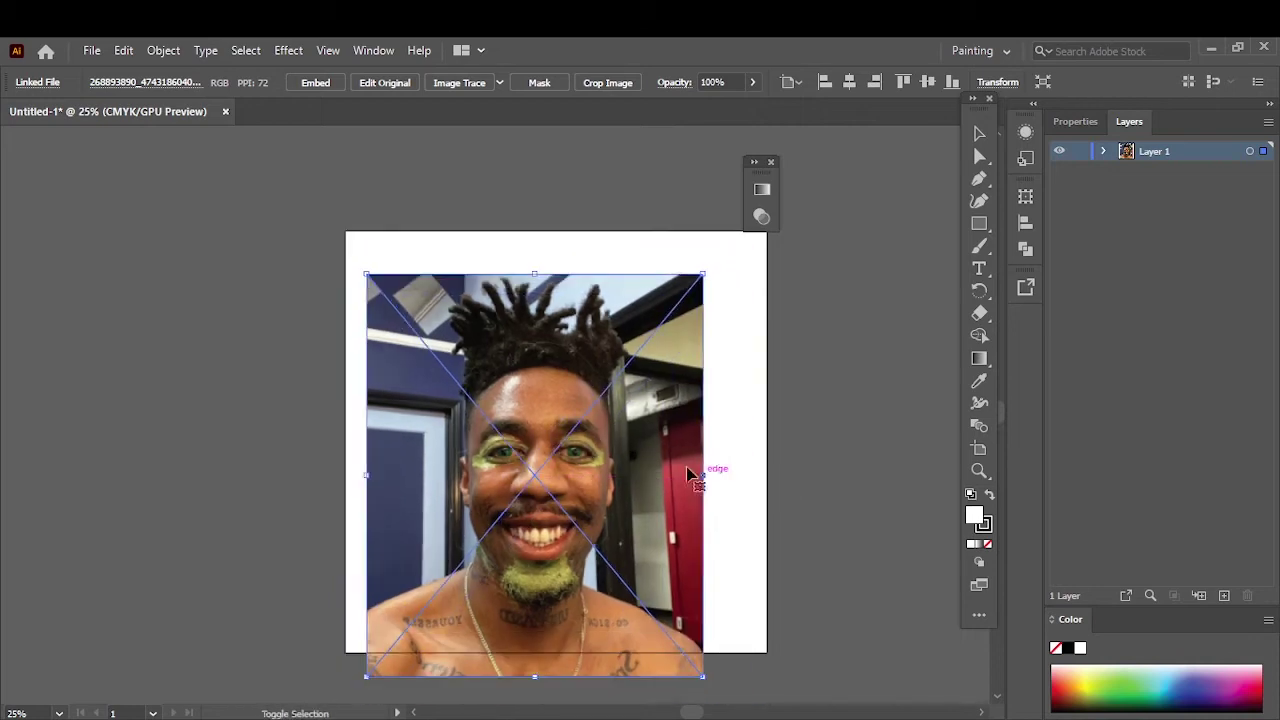
# - Fade the reference photo to 71% opacity and lock its layer
pyautogui.click(751, 366)
pyautogui.scroll(1, 751, 366)
pyautogui.click(752, 82)
pyautogui.moveTo(752, 105); pyautogui.dragTo(728, 105)
pyautogui.click(1079, 151)
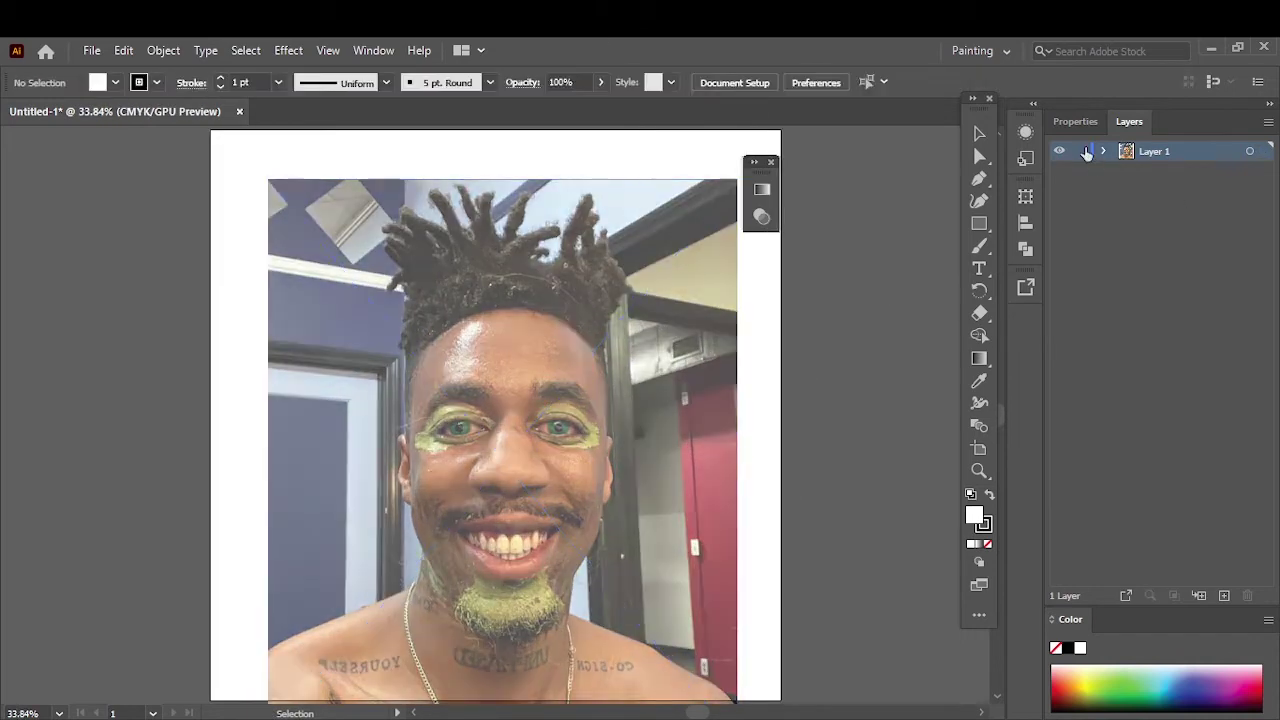
# - Add a new tracing layer, test the Paintbrush, and pick a brush from the Borders library
pyautogui.click(1224, 709)
pyautogui.press('b')
pyautogui.moveTo(880, 221); pyautogui.dragTo(860, 417)
pyautogui.click(490, 82)
pyautogui.click(326, 220)
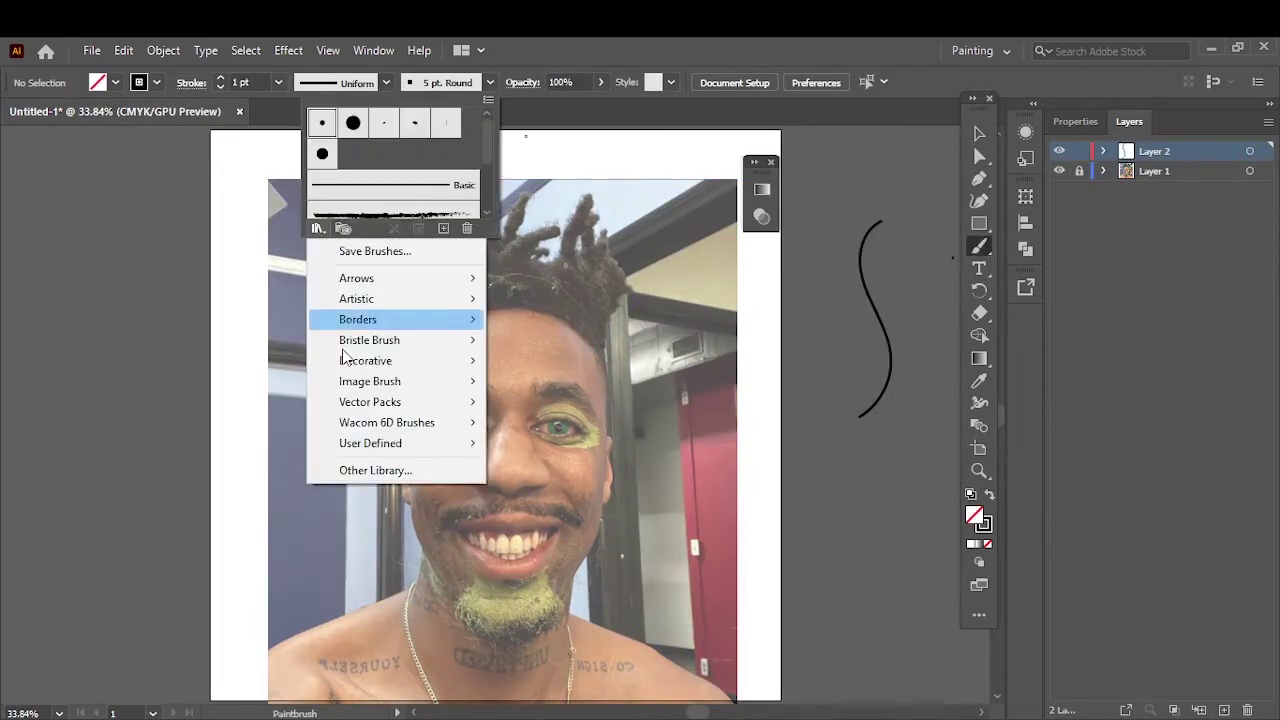
pyautogui.click(540, 317)
pyautogui.click(657, 429)
# - Trace the bottom of the nose, the nostrils and the left side of the nose
pyautogui.scroll(3, 843, 338)
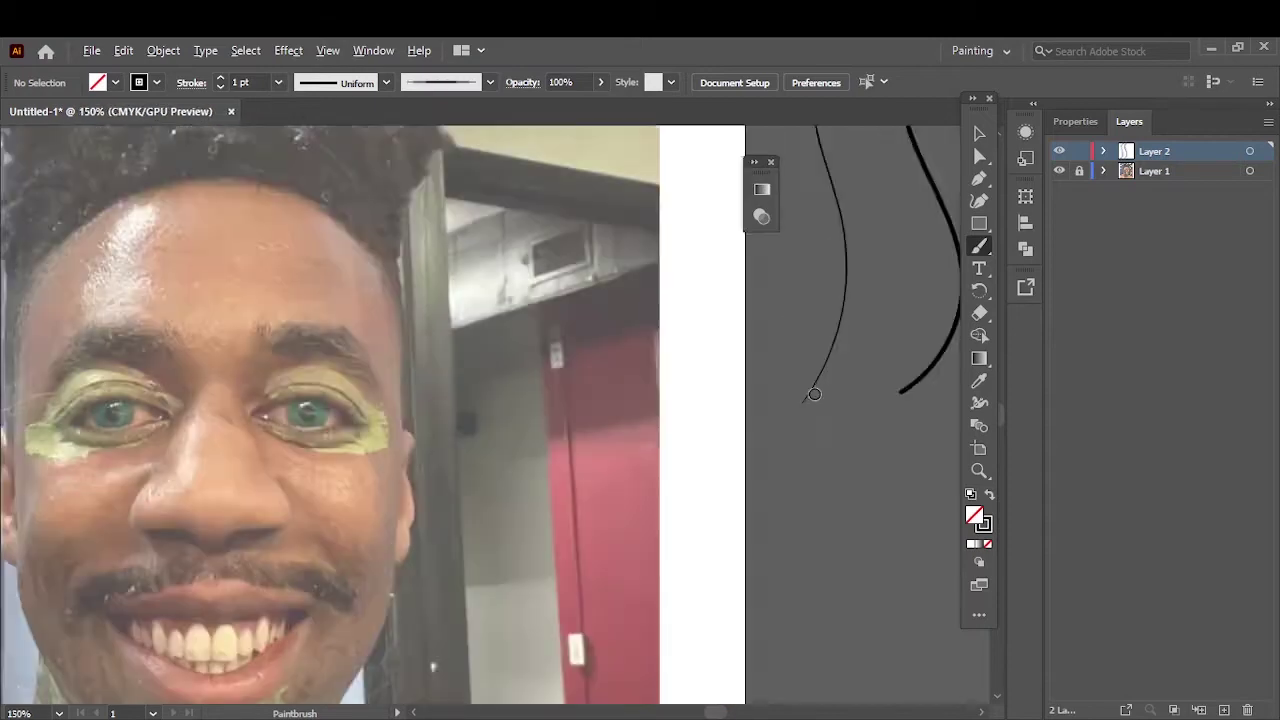
pyautogui.scroll(3, 517, 500)
pyautogui.moveTo(400, 545)
pyautogui.mouseDown()
pyautogui.moveTo(460, 592)
pyautogui.moveTo(580, 625)
pyautogui.moveTo(725, 578)
pyautogui.moveTo(712, 450)
pyautogui.mouseUp()
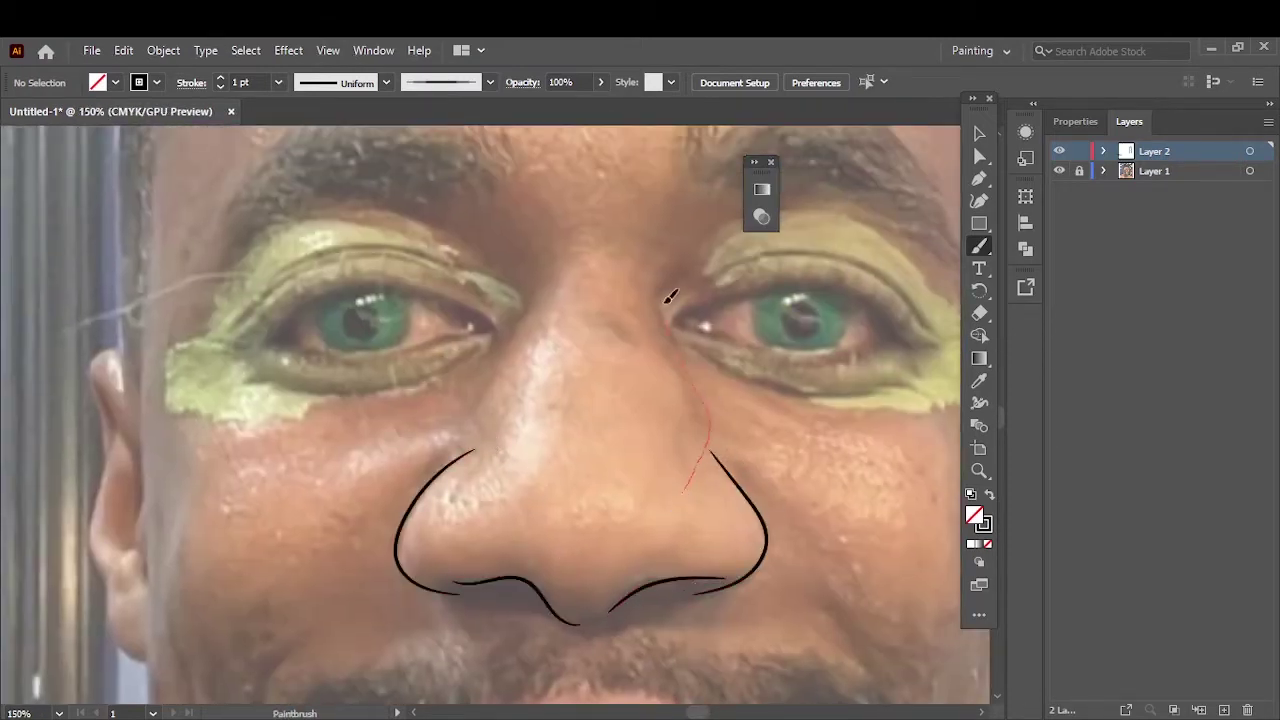
pyautogui.moveTo(672, 334); pyautogui.dragTo(674, 330)
pyautogui.moveTo(535, 262); pyautogui.dragTo(486, 390)
pyautogui.scroll(-3, 523, 323)
pyautogui.scroll(3, 545, 530)
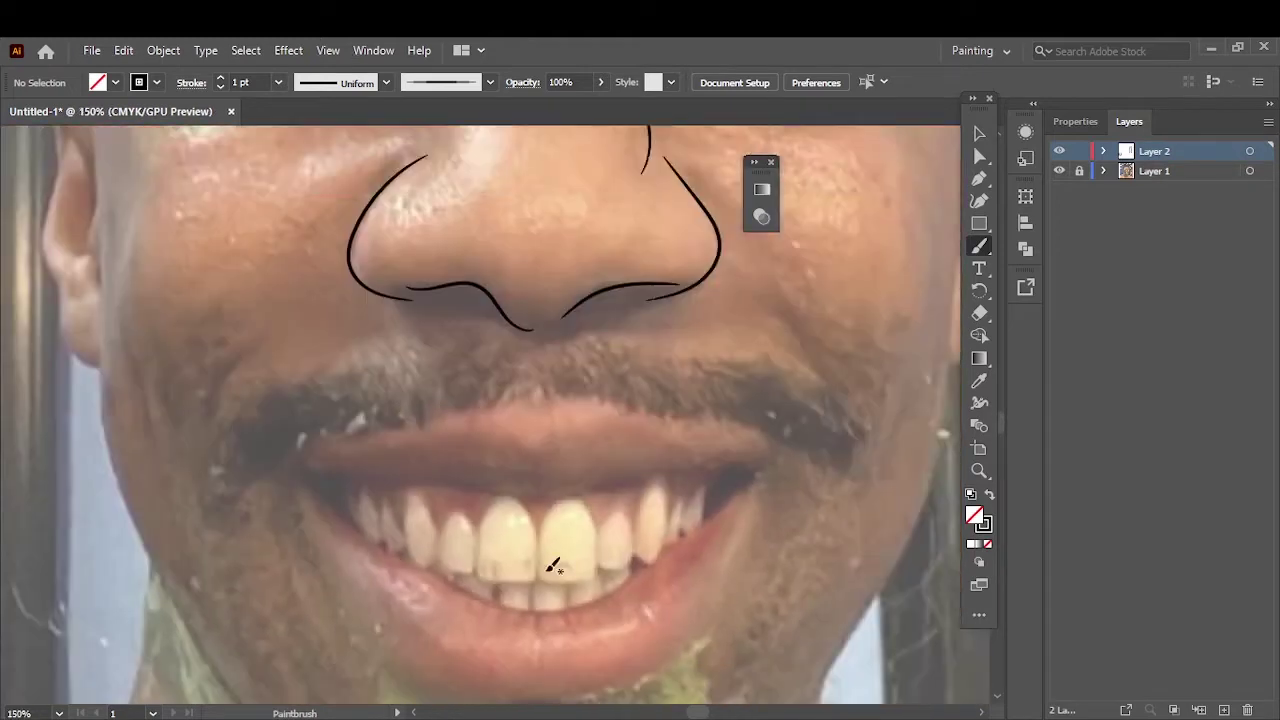
# - Trace the upper lip line from corner to corner, undoing stray strokes
pyautogui.moveTo(350, 388); pyautogui.dragTo(571, 350)
pyautogui.hotkey('ctrl', 'z')
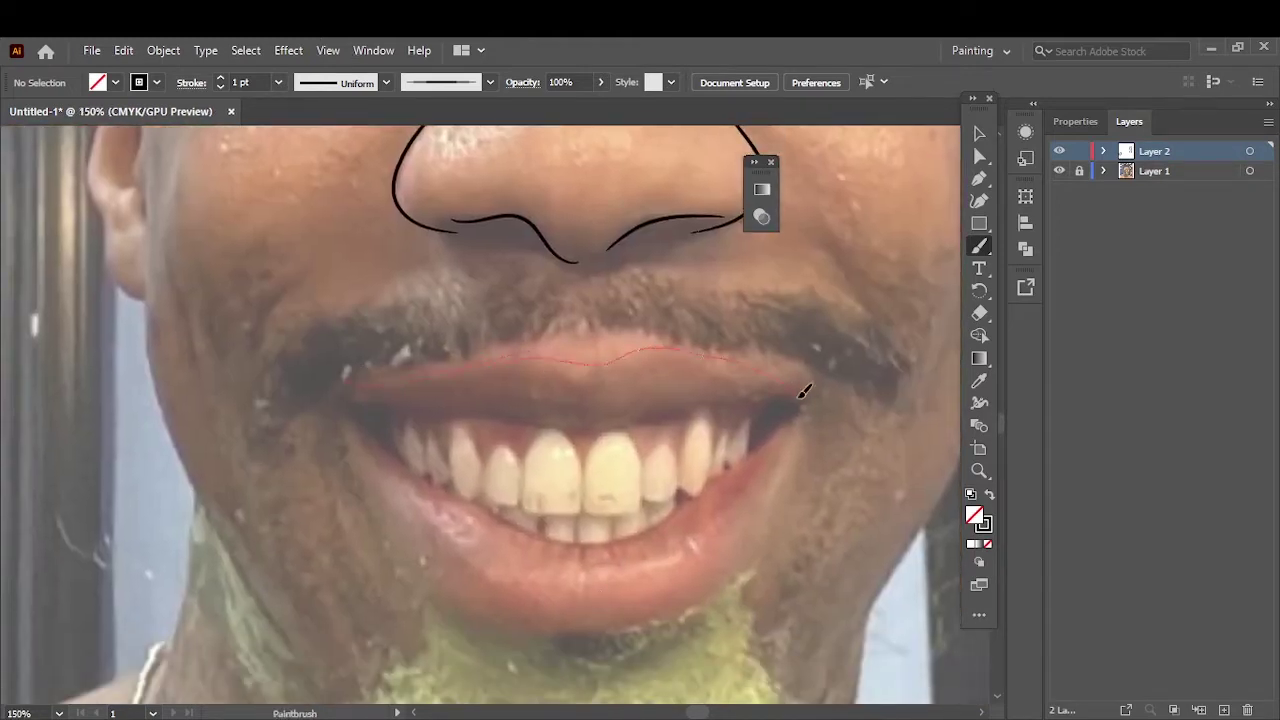
pyautogui.hotkey('ctrl', 'z')
pyautogui.scroll(1, 545, 365)
pyautogui.hotkey('ctrl', 'z')
pyautogui.moveTo(777, 360)
pyautogui.mouseDown()
pyautogui.moveTo(876, 410)
pyautogui.moveTo(557, 355)
pyautogui.moveTo(280, 408)
pyautogui.mouseUp()
pyautogui.hotkey('ctrl', 'z')
pyautogui.moveTo(531, 352)
pyautogui.mouseDown()
pyautogui.moveTo(278, 408)
pyautogui.moveTo(666, 449)
pyautogui.moveTo(850, 423)
pyautogui.mouseUp()
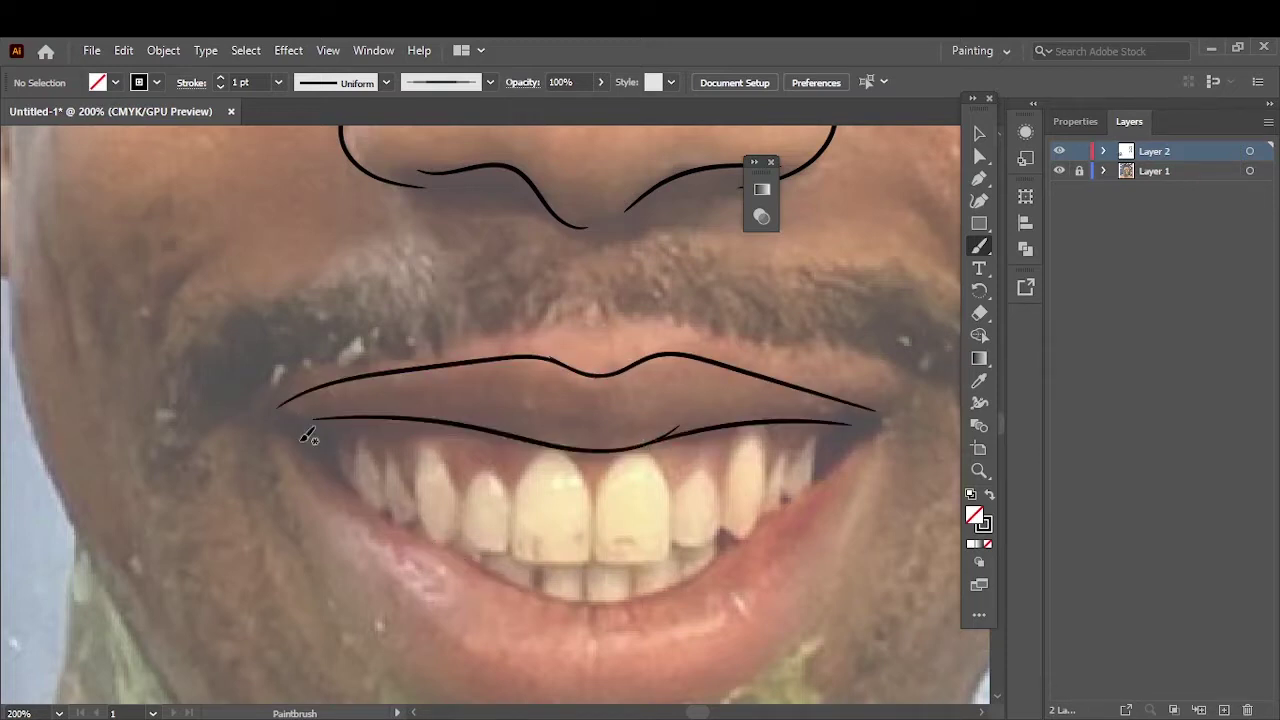
# - Trace the lower lip and close its outline at the right corner
pyautogui.moveTo(690, 583)
pyautogui.mouseDown()
pyautogui.moveTo(850, 430)
pyautogui.moveTo(660, 594)
pyautogui.mouseUp()
pyautogui.hotkey('ctrl', 'z')
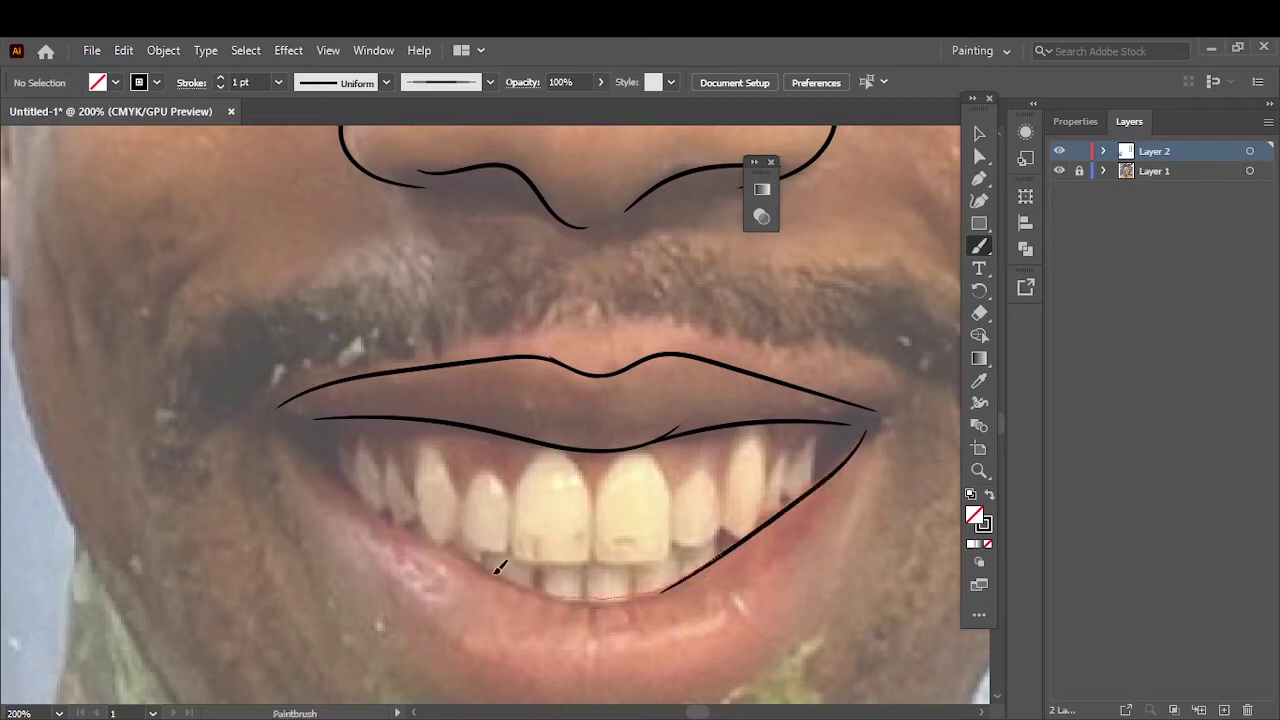
pyautogui.hotkey('ctrl', '+')
pyautogui.moveTo(700, 540)
pyautogui.mouseDown()
pyautogui.moveTo(329, 443)
pyautogui.moveTo(116, 262)
pyautogui.moveTo(481, 563)
pyautogui.mouseUp()
pyautogui.hotkey('ctrl', '-')
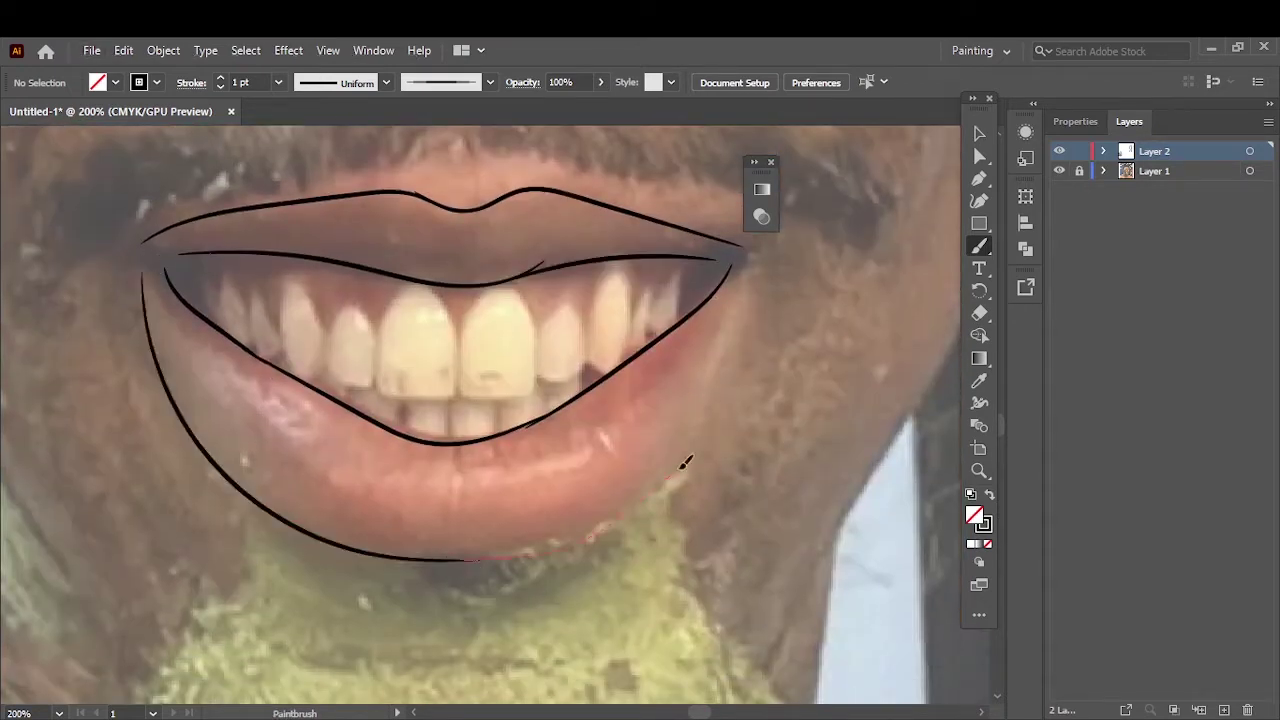
pyautogui.moveTo(715, 360); pyautogui.dragTo(738, 272)
pyautogui.hotkey('ctrl', '0')
# - Trace the first eye's upper and lower lids and iris arcs
pyautogui.scroll(3, 500, 275)
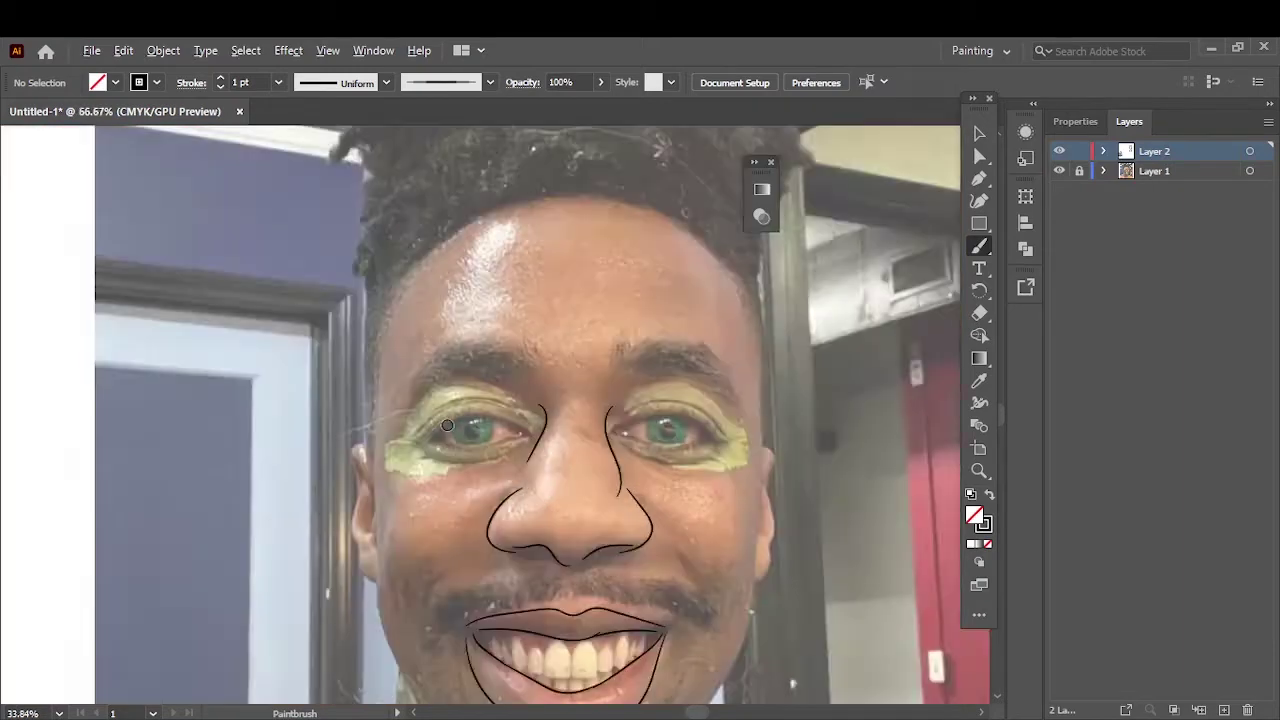
pyautogui.scroll(5, 500, 275)
pyautogui.moveTo(660, 422); pyautogui.dragTo(696, 450)
pyautogui.moveTo(404, 486); pyautogui.dragTo(543, 482)
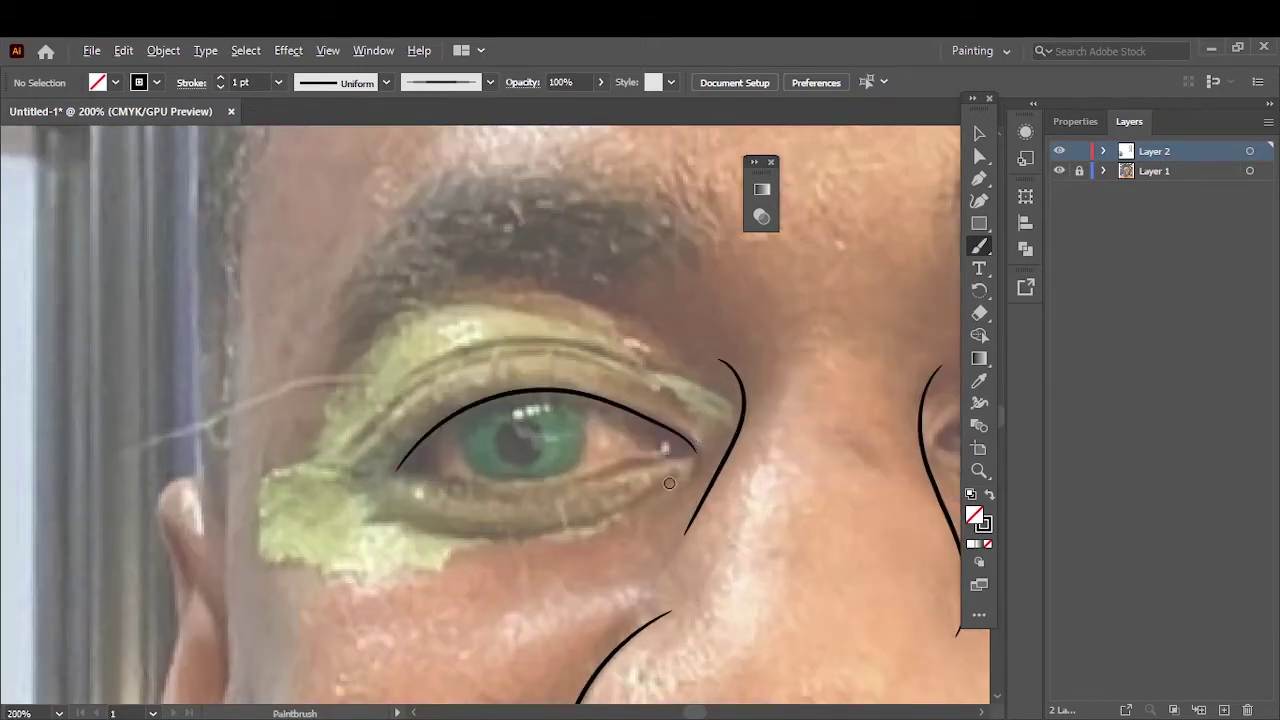
pyautogui.scroll(2, 669, 483)
pyautogui.moveTo(717, 410)
pyautogui.mouseDown()
pyautogui.moveTo(514, 480)
pyautogui.moveTo(114, 466)
pyautogui.mouseUp()
pyautogui.moveTo(482, 485); pyautogui.dragTo(628, 432)
pyautogui.moveTo(620, 345); pyautogui.dragTo(607, 430)
pyautogui.hotkey('ctrl', '0')
pyautogui.scroll(5, 514, 463)
pyautogui.moveTo(455, 315); pyautogui.dragTo(492, 468)
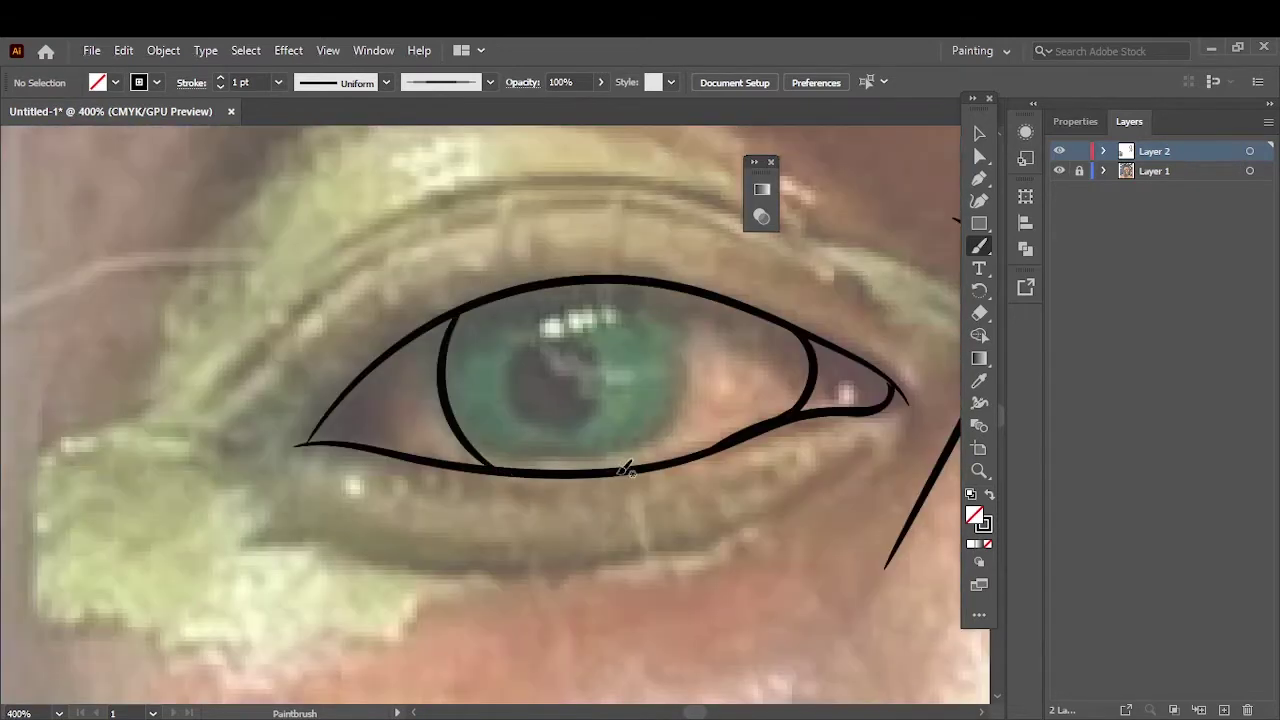
pyautogui.hotkey('ctrl', '0')
# - Trace the other eye's upper and lower lids, inner corner and iris outline
pyautogui.scroll(4, 360, 433)
pyautogui.moveTo(768, 403)
pyautogui.mouseDown()
pyautogui.moveTo(855, 462)
pyautogui.moveTo(352, 428)
pyautogui.mouseUp()
pyautogui.moveTo(433, 381); pyautogui.dragTo(432, 448)
pyautogui.moveTo(520, 355); pyautogui.dragTo(560, 480)
pyautogui.moveTo(676, 470); pyautogui.dragTo(660, 356)
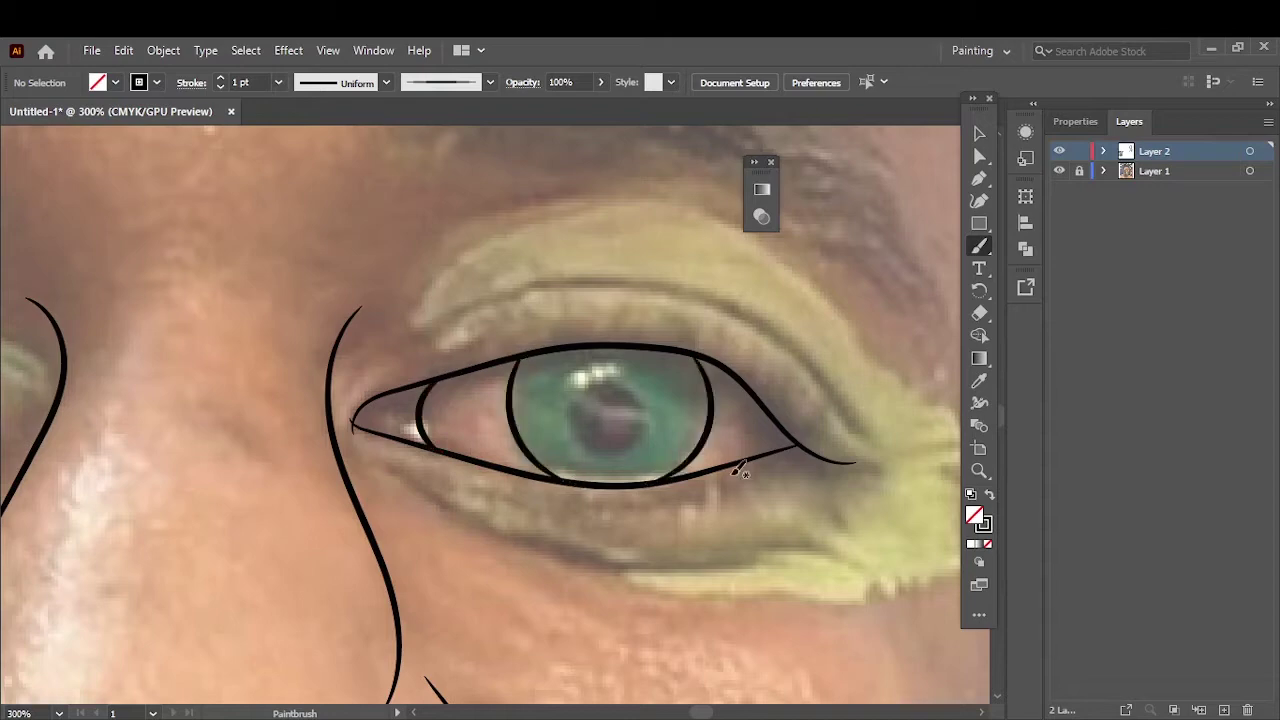
pyautogui.hotkey('ctrl', '0')
pyautogui.scroll(3, 443, 429)
# - At 0.75 pt stroke weight, paint the creases above both eyes
pyautogui.click(278, 82)
pyautogui.click(300, 137)
pyautogui.moveTo(412, 545); pyautogui.dragTo(636, 453)
pyautogui.moveTo(625, 375); pyautogui.dragTo(775, 490)
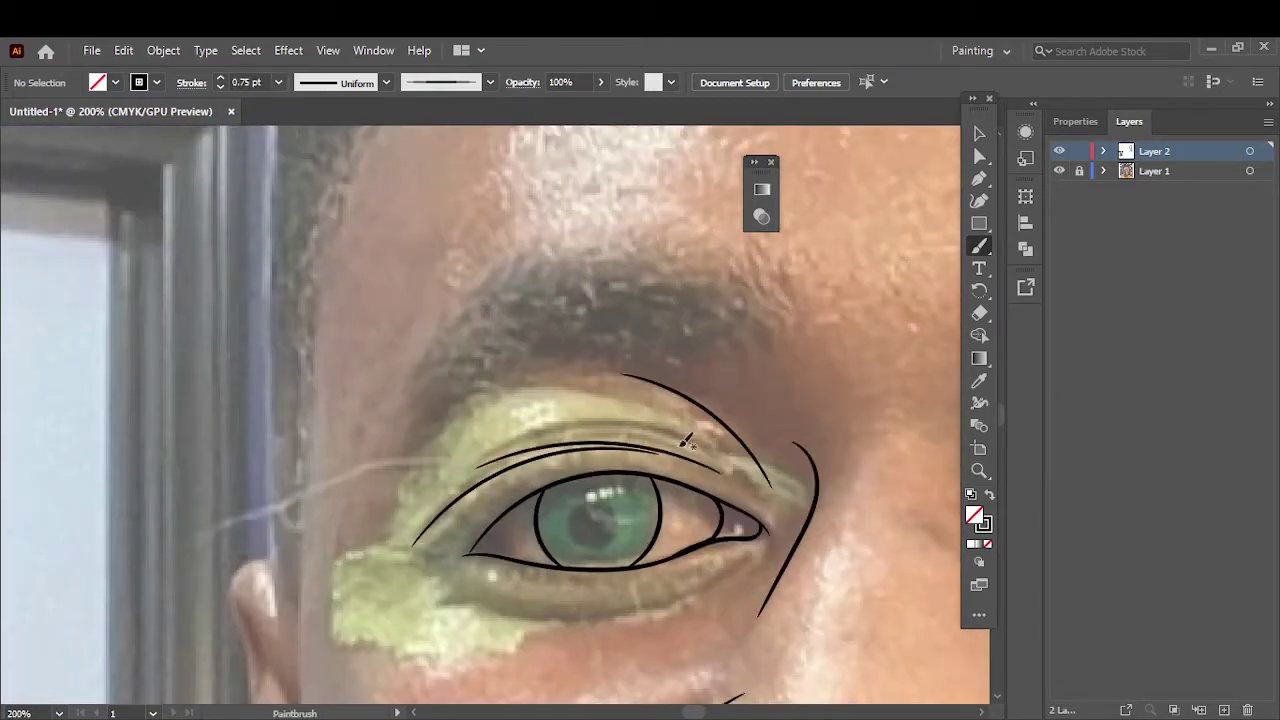
pyautogui.hscroll(5, 814, 463)
pyautogui.moveTo(492, 500); pyautogui.dragTo(855, 533)
pyautogui.moveTo(516, 479); pyautogui.dragTo(636, 384)
pyautogui.scroll(-2, 843, 351)
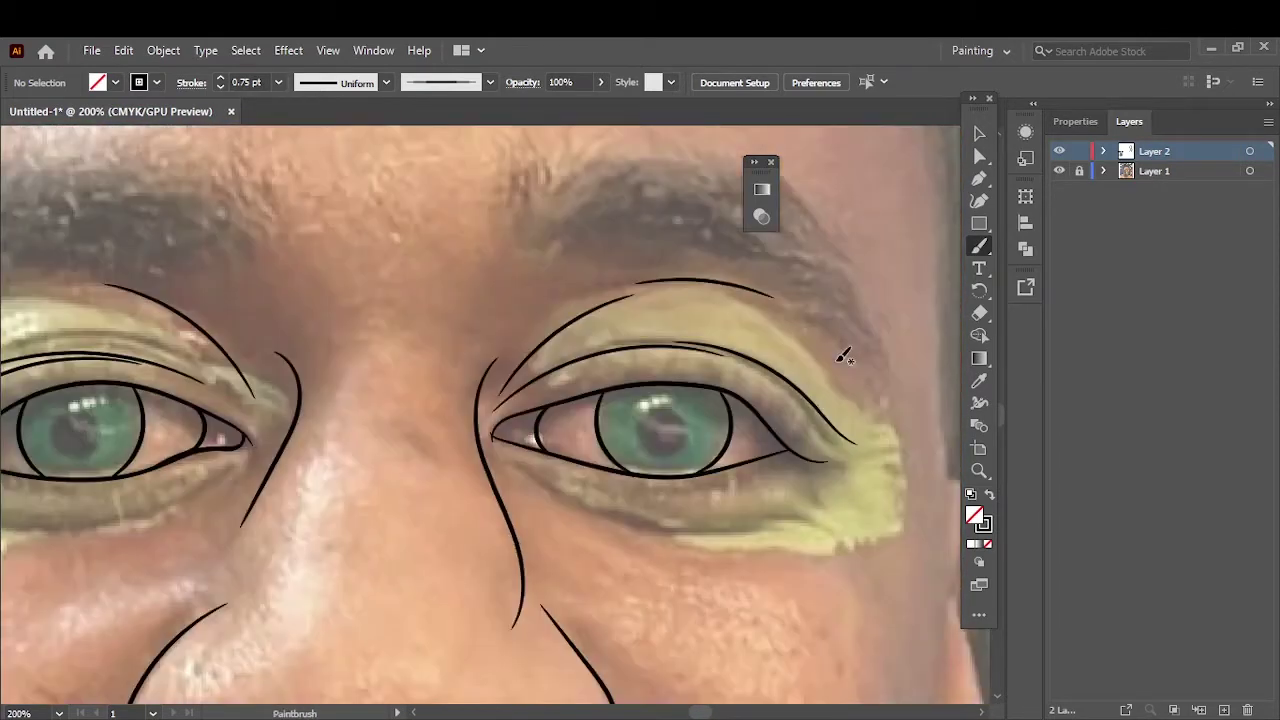
# - At 0.5 pt, paint lines under the lower lids, then return the weight to 0.75 pt
pyautogui.click(278, 82)
pyautogui.click(296, 126)
pyautogui.scroll(-2, 674, 429)
pyautogui.moveTo(510, 378); pyautogui.dragTo(680, 435)
pyautogui.hscroll(-5, 803, 380)
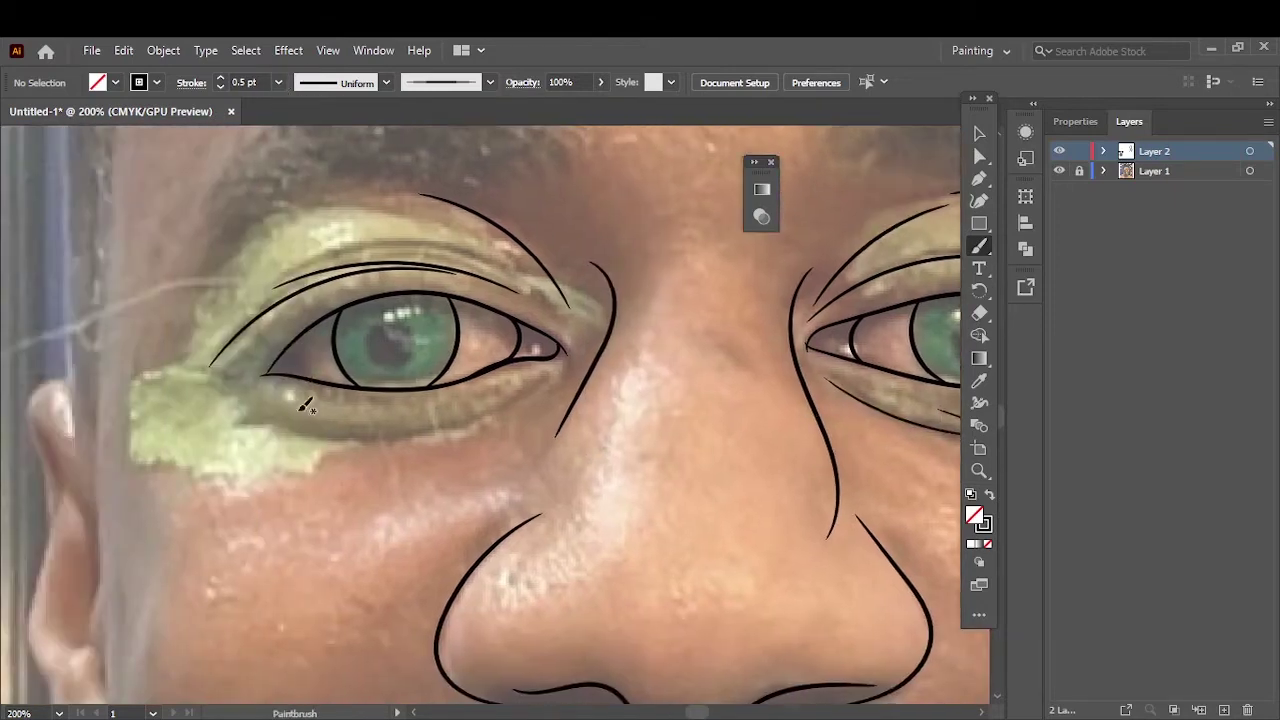
pyautogui.moveTo(385, 433); pyautogui.dragTo(548, 372)
pyautogui.moveTo(240, 410); pyautogui.dragTo(440, 445)
pyautogui.hotkey('ctrl', '0')
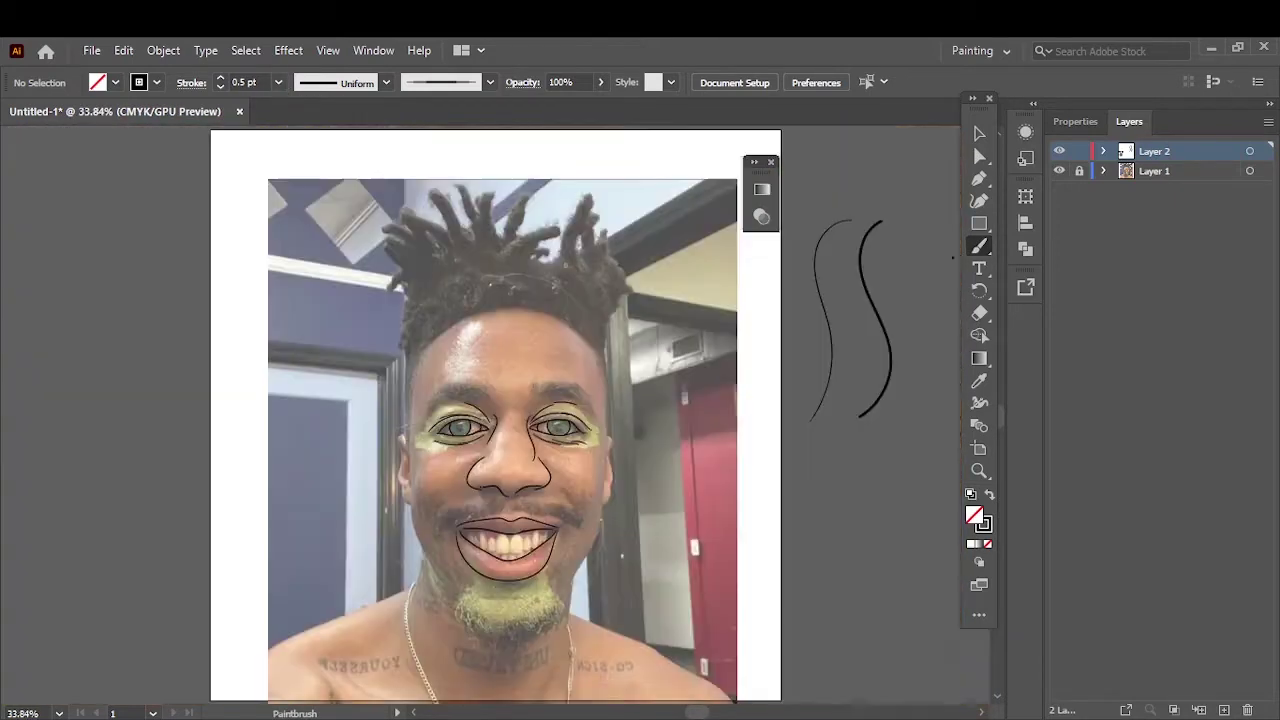
pyautogui.hotkey('ctrl', '1')
pyautogui.click(278, 82)
pyautogui.click(296, 144)
# - Paint a line along the left cheek and trace the outer edge of the ear
pyautogui.moveTo(130, 330); pyautogui.dragTo(135, 448)
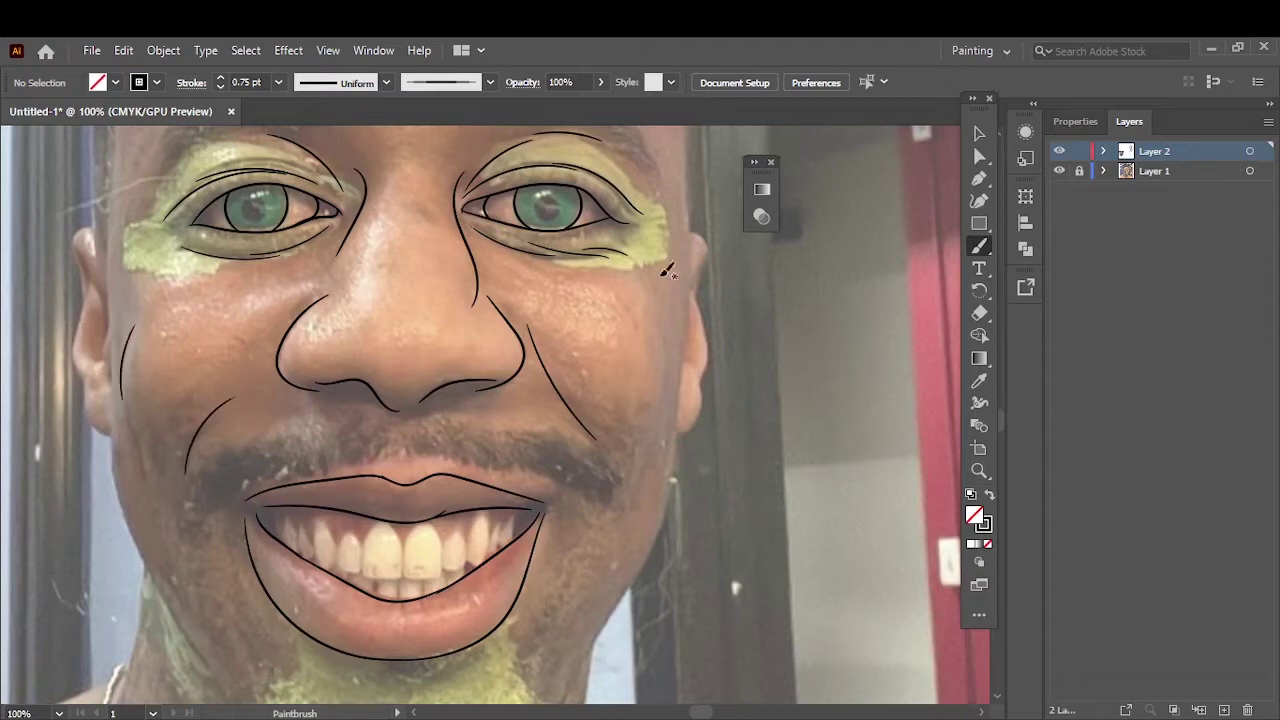
pyautogui.hotkey('ctrl', '0')
pyautogui.scroll(3, 395, 465)
pyautogui.scroll(1, 405, 470)
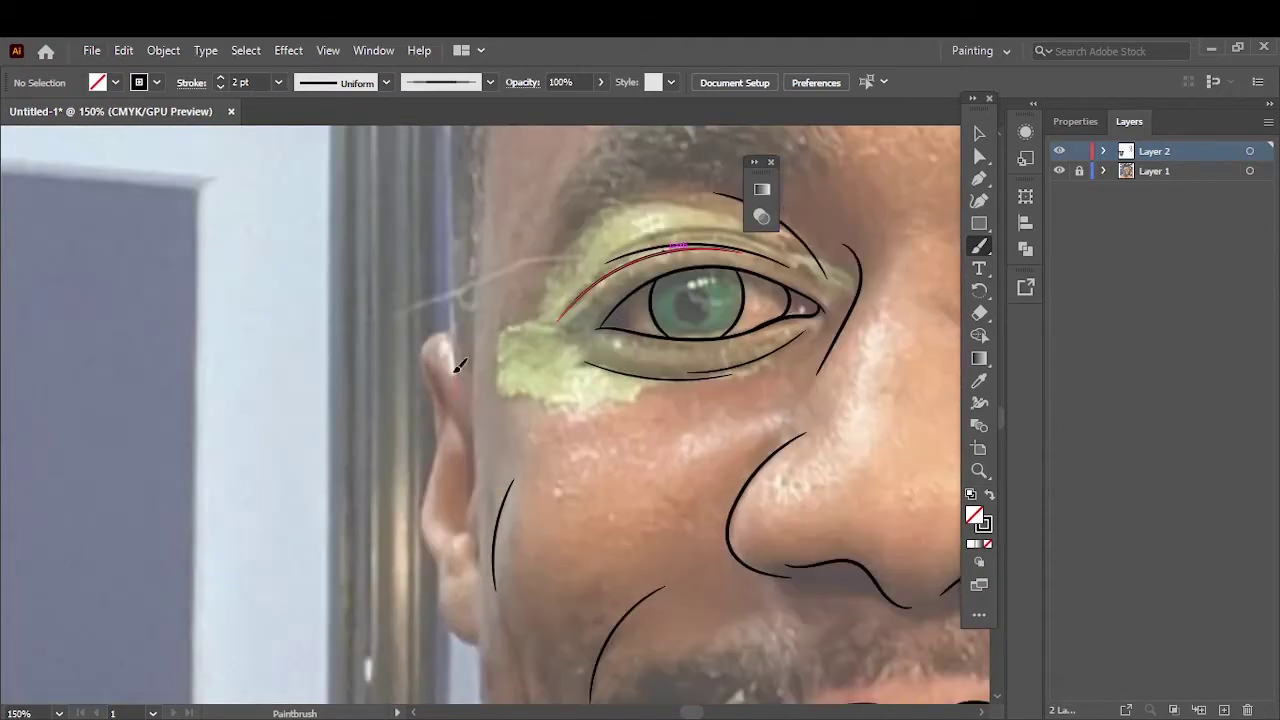
pyautogui.moveTo(440, 332)
pyautogui.mouseDown()
pyautogui.moveTo(438, 445)
pyautogui.moveTo(483, 638)
pyautogui.mouseUp()
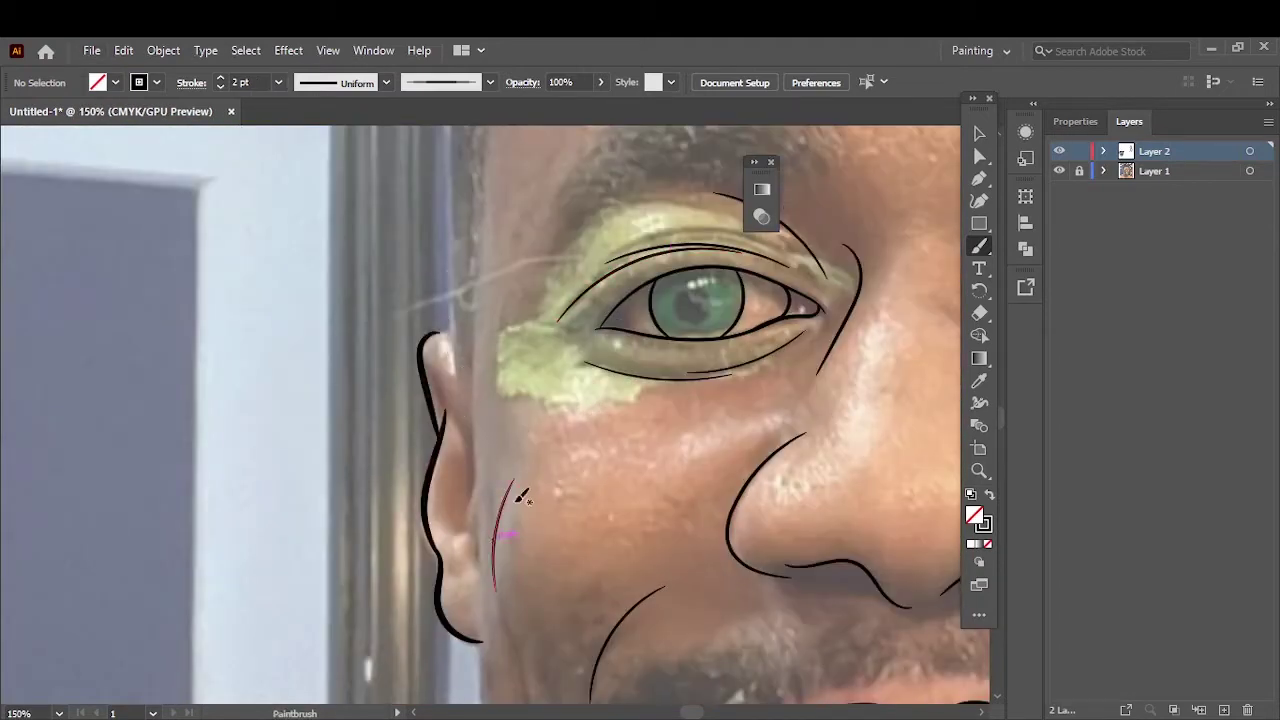
pyautogui.scroll(-3, 480, 175)
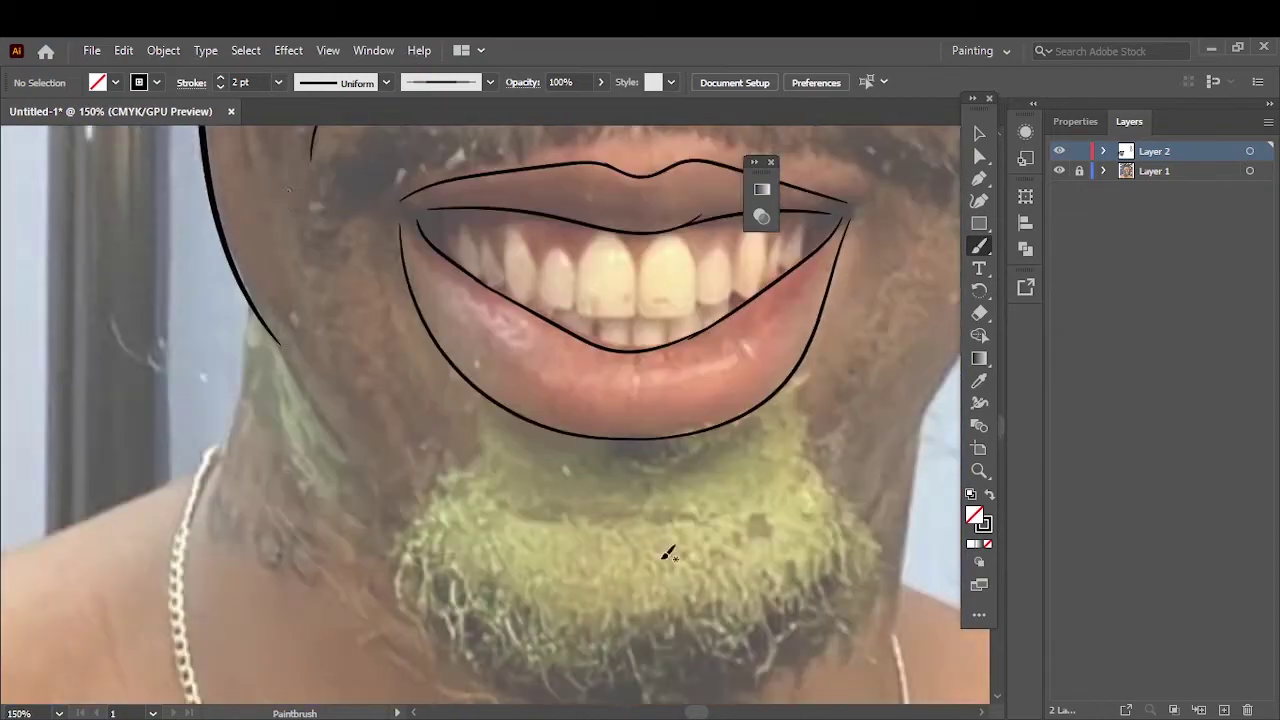
pyautogui.moveTo(483, 408); pyautogui.dragTo(476, 604)
# - Finish the face-edge line and outline the other ear with two detail lines
pyautogui.scroll(-1, 528, 612)
pyautogui.scroll(-3, 573, 255)
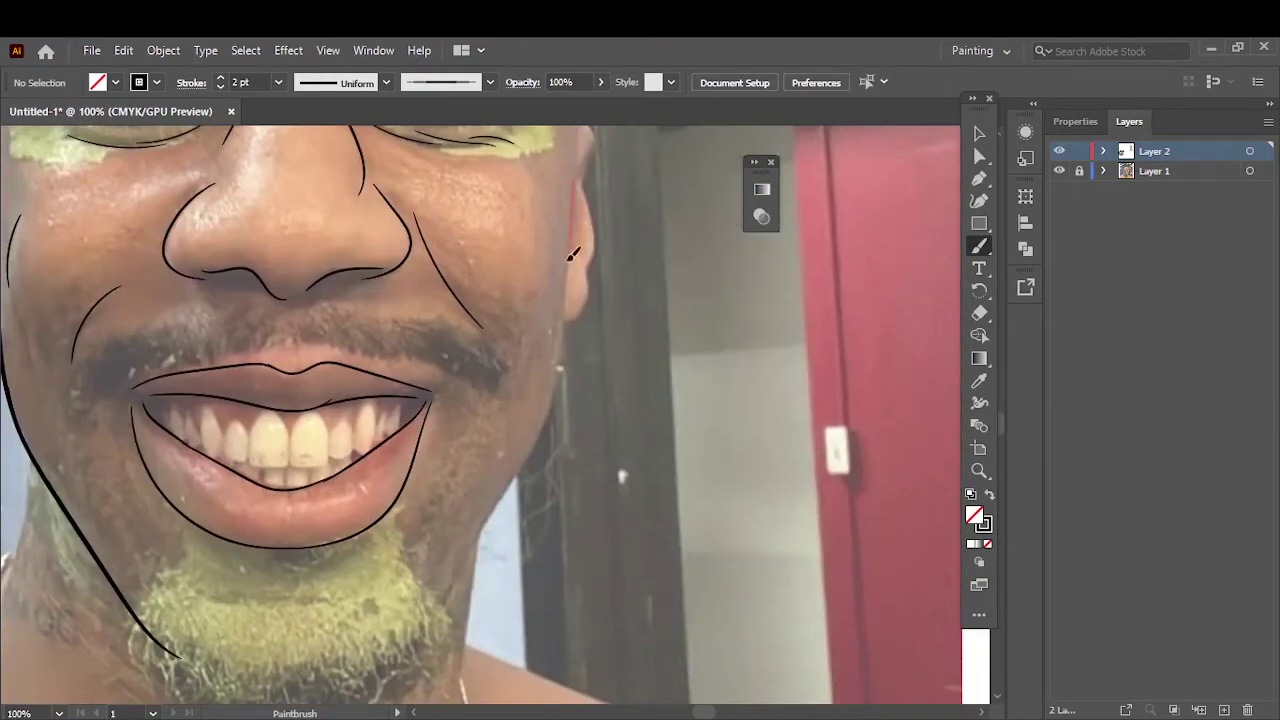
pyautogui.scroll(3, 463, 555)
pyautogui.scroll(3, 505, 273)
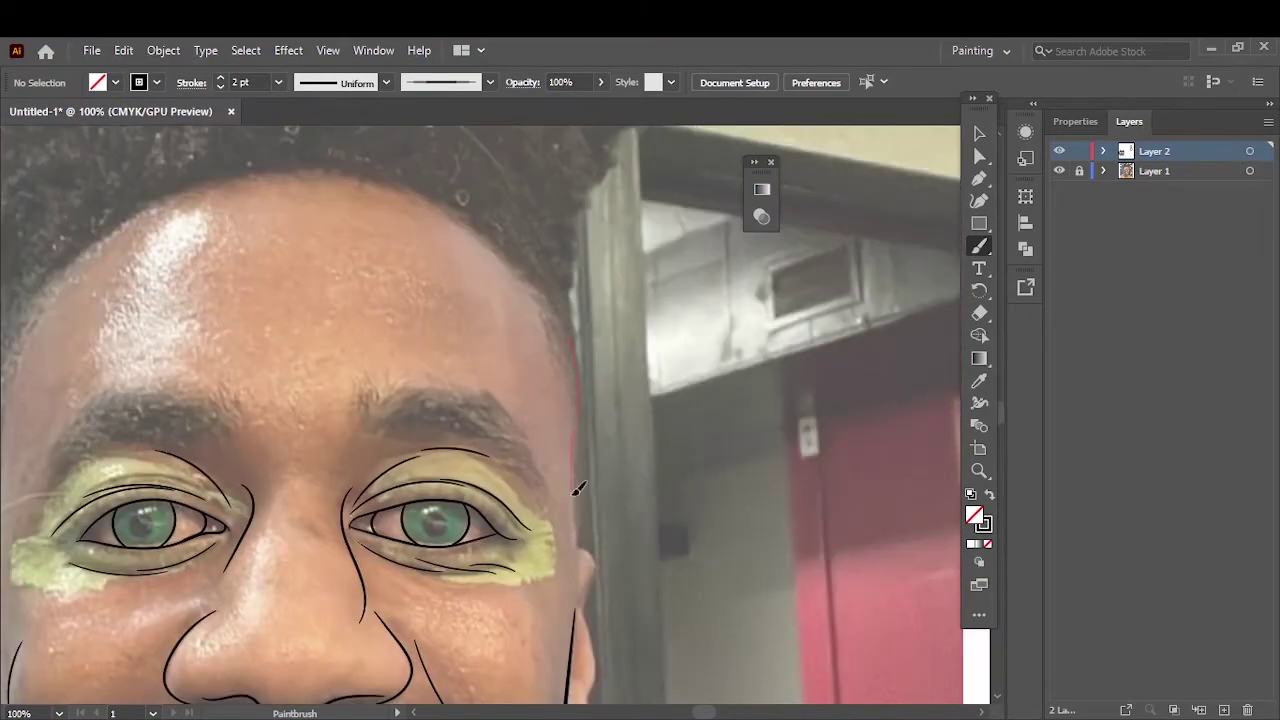
pyautogui.moveTo(578, 488); pyautogui.dragTo(572, 636)
pyautogui.scroll(2, 500, 470)
pyautogui.moveTo(535, 440); pyautogui.dragTo(505, 580)
pyautogui.moveTo(545, 285); pyautogui.dragTo(555, 455)
pyautogui.moveTo(560, 215); pyautogui.dragTo(530, 288)
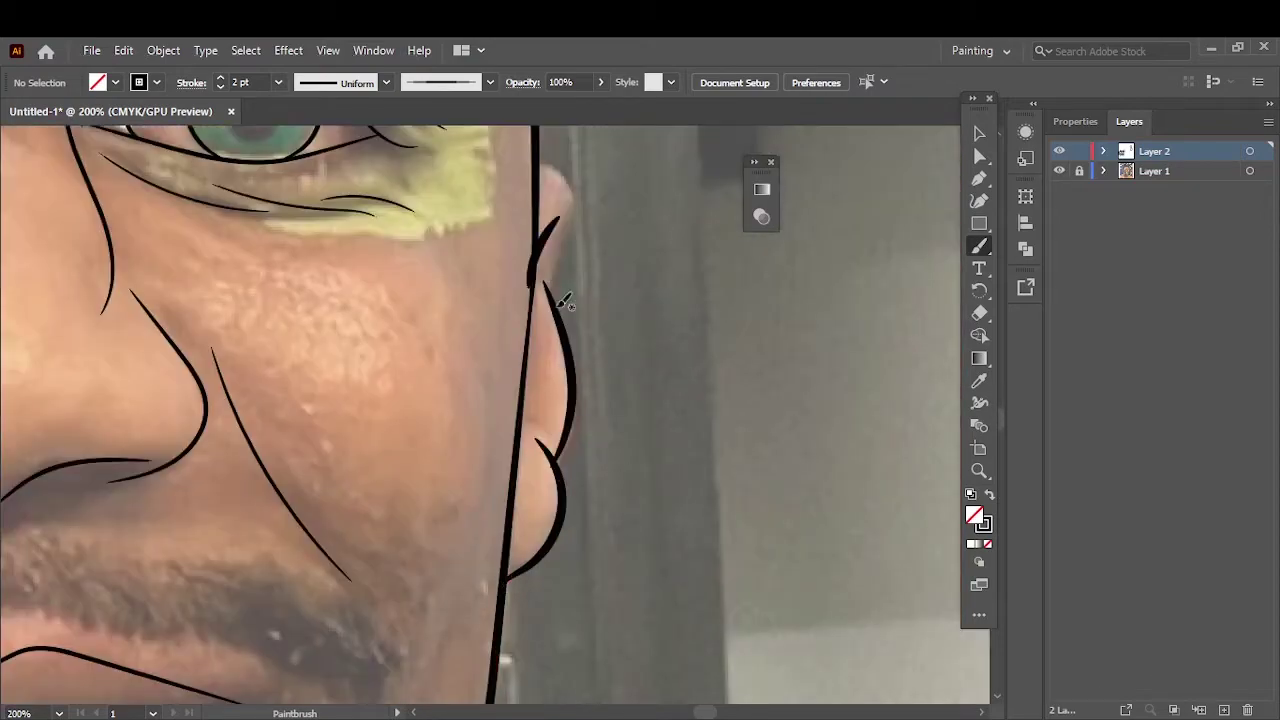
# - Trace the ear and jaw edge, then add a stroke across the upper teeth
pyautogui.scroll(-5, 565, 300)
pyautogui.scroll(3, 483, 487)
pyautogui.scroll(3, 483, 487)
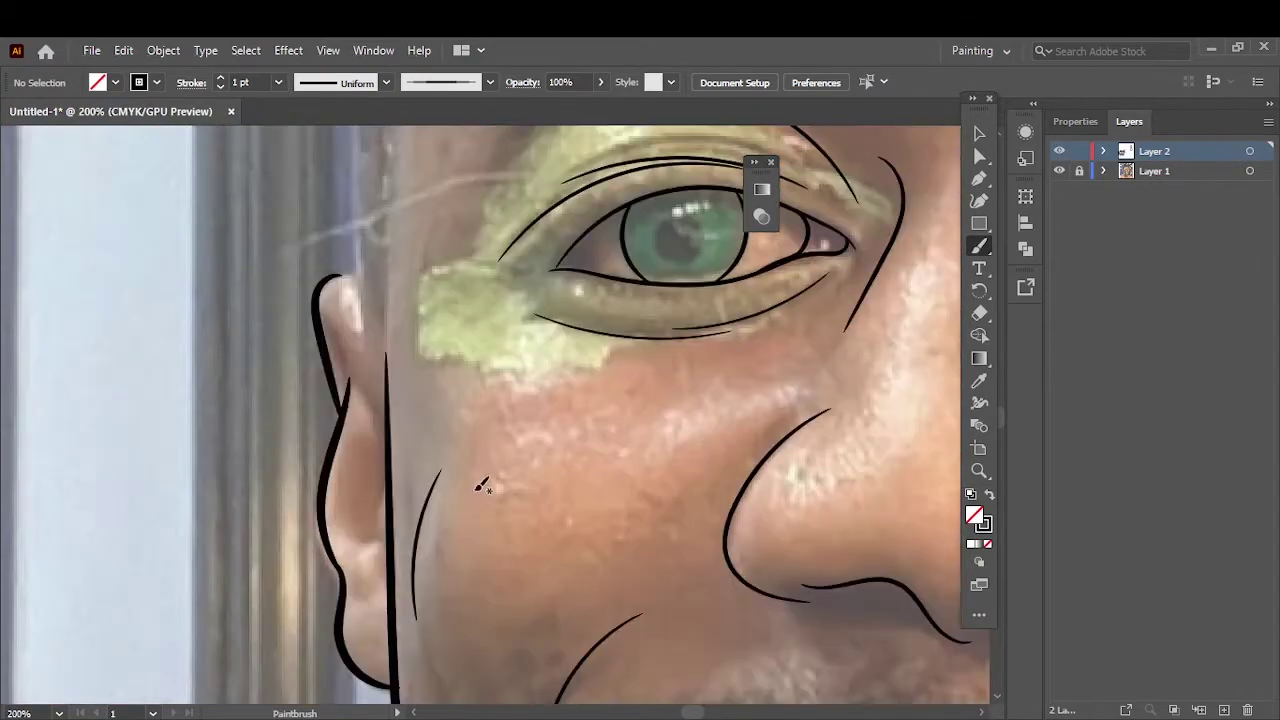
pyautogui.moveTo(358, 345)
pyautogui.mouseDown()
pyautogui.moveTo(378, 470)
pyautogui.moveTo(370, 600)
pyautogui.mouseUp()
pyautogui.scroll(-1, 423, 349)
pyautogui.hscroll(3, 423, 349)
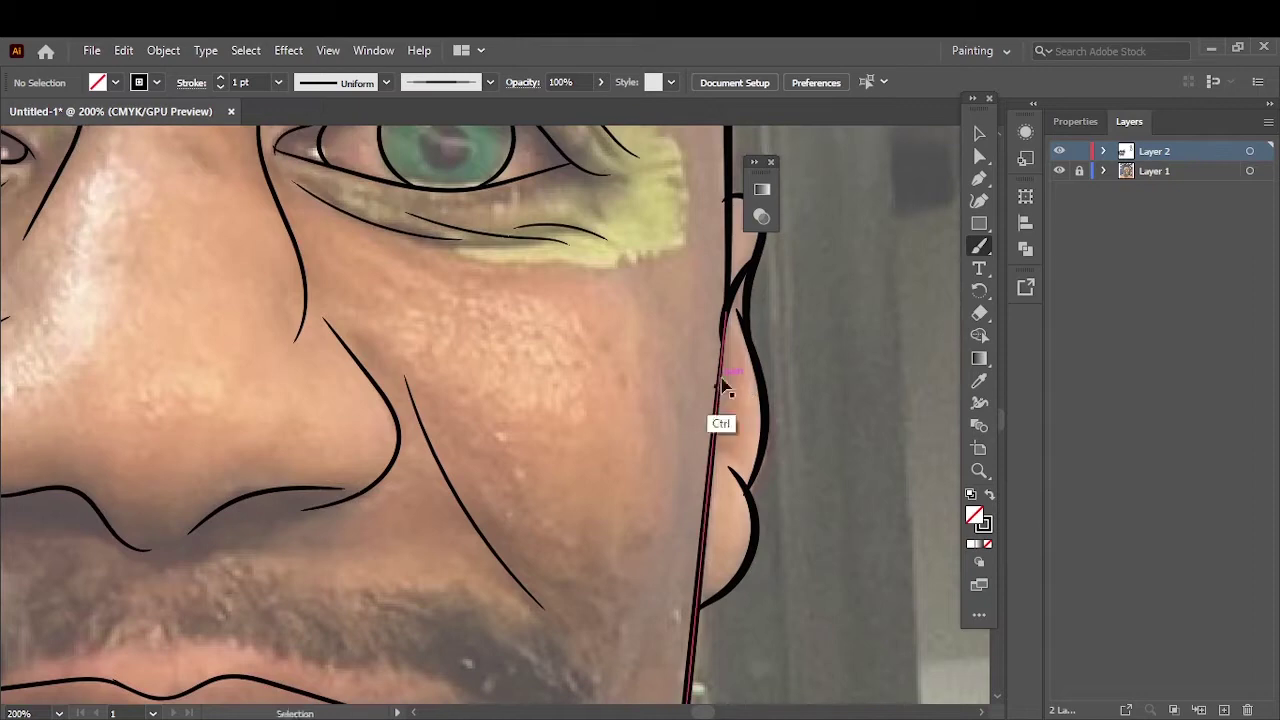
pyautogui.scroll(-3, 680, 450)
pyautogui.scroll(2, 343, 434)
pyautogui.moveTo(358, 425)
pyautogui.mouseDown()
pyautogui.moveTo(380, 395)
pyautogui.moveTo(474, 488)
pyautogui.moveTo(617, 500)
pyautogui.moveTo(700, 395)
pyautogui.moveTo(754, 508)
pyautogui.moveTo(880, 491)
pyautogui.mouseUp()
# - Outline the top of another tooth and trace the lower edges of the left teeth
pyautogui.scroll(1, 880, 491)
pyautogui.moveTo(476, 505)
pyautogui.mouseDown()
pyautogui.moveTo(578, 500)
pyautogui.moveTo(711, 443)
pyautogui.moveTo(775, 355)
pyautogui.mouseUp()
pyautogui.scroll(2, 590, 520)
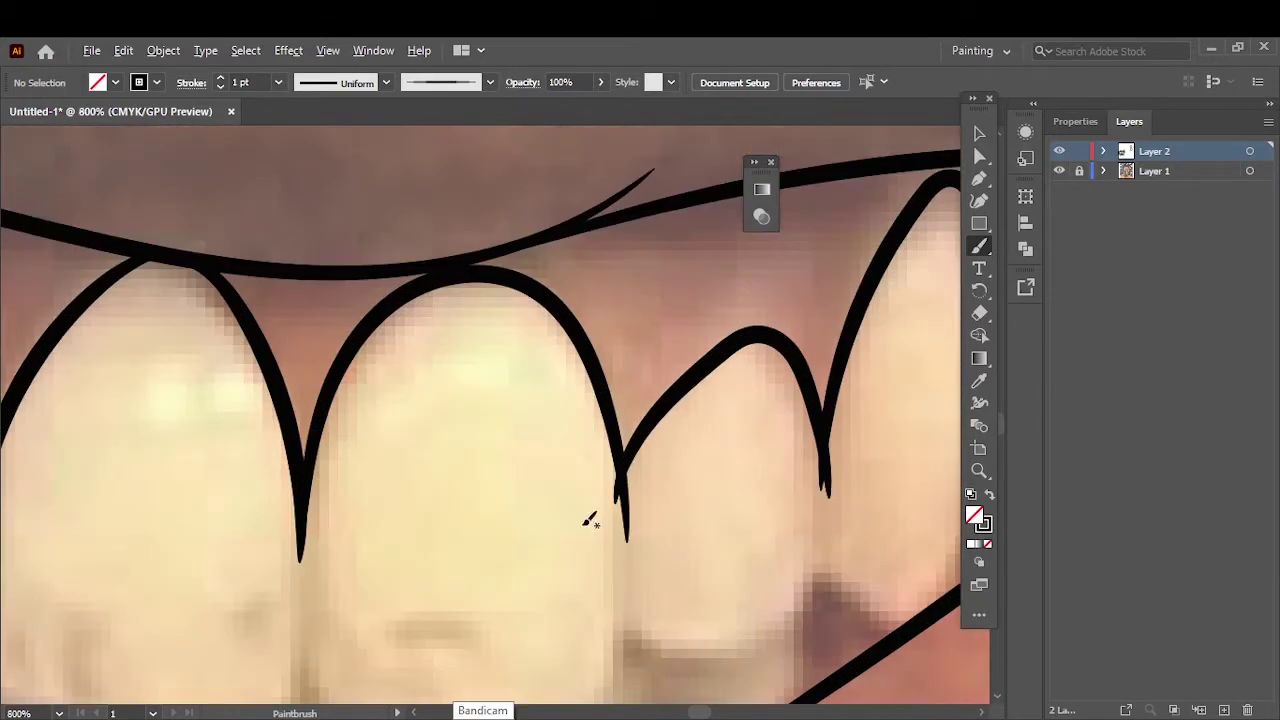
pyautogui.scroll(-2, 255, 343)
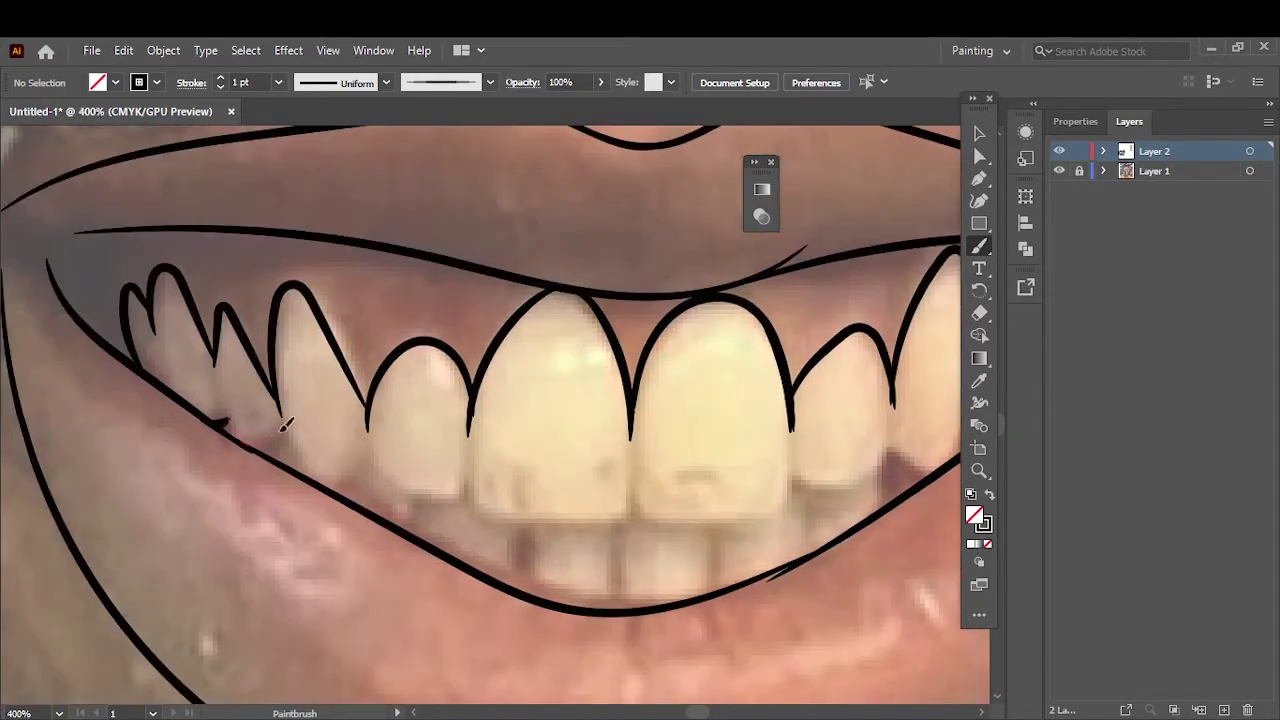
pyautogui.moveTo(283, 425); pyautogui.dragTo(465, 482)
pyautogui.moveTo(631, 504)
pyautogui.mouseDown()
pyautogui.moveTo(790, 492)
pyautogui.moveTo(890, 440)
pyautogui.mouseUp()
# - Trace the biting edges of the front teeth and the remaining upper teeth
pyautogui.hscroll(3, 890, 440)
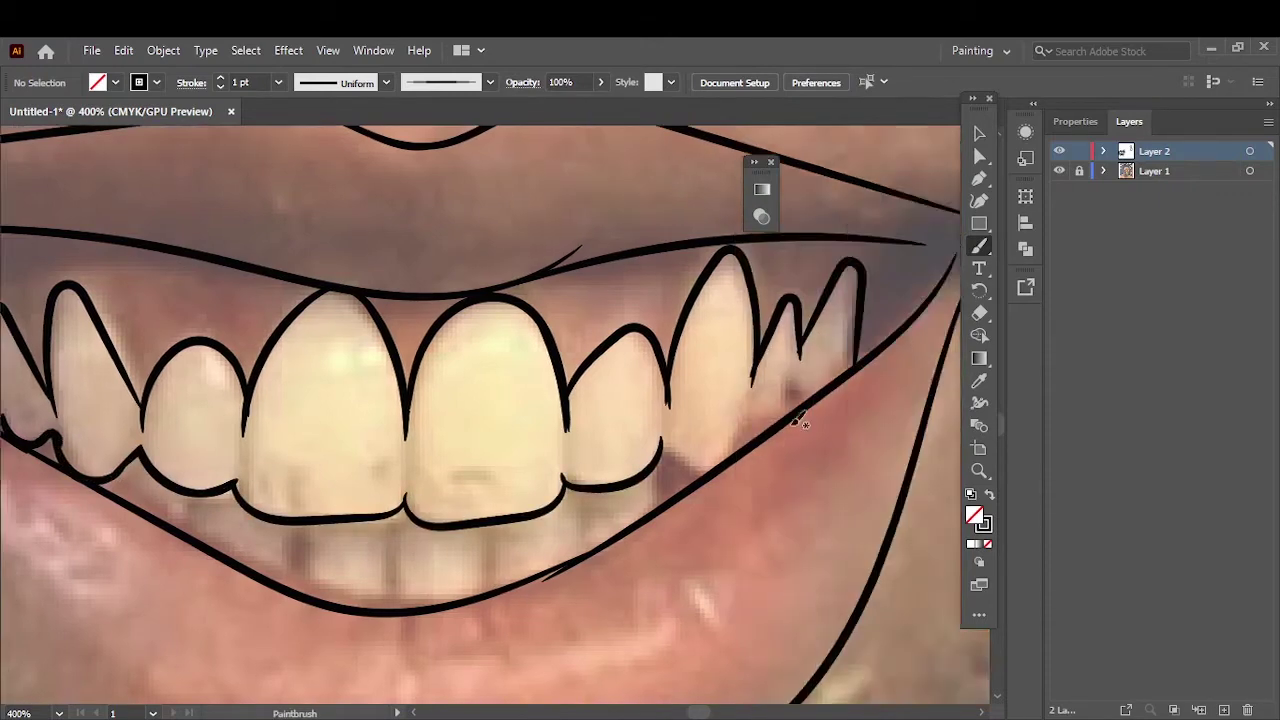
pyautogui.scroll(1, 560, 430)
pyautogui.moveTo(598, 440); pyautogui.dragTo(700, 495)
pyautogui.moveTo(718, 408); pyautogui.dragTo(800, 372)
pyautogui.scroll(-2, 820, 391)
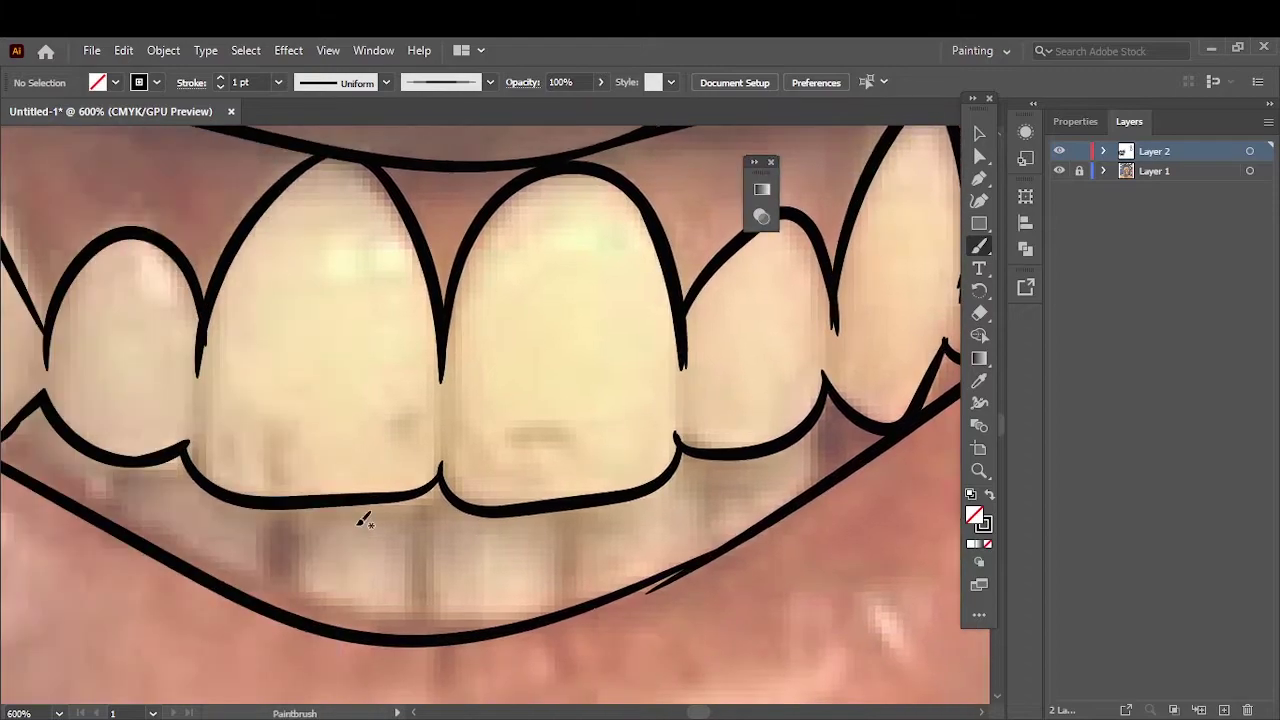
pyautogui.scroll(-5, 363, 517)
pyautogui.scroll(-2, 363, 517)
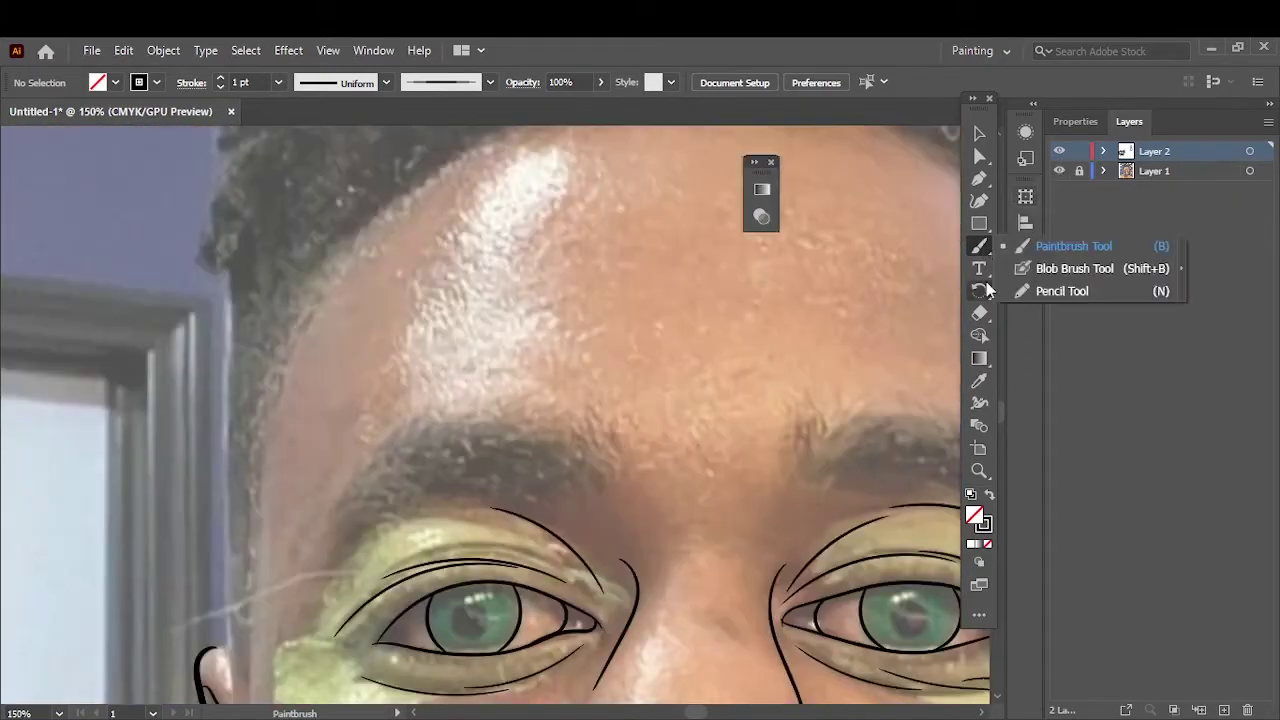
# - Draw both eyebrows as solid black shapes with the Pencil tool and black fill
pyautogui.click(1040, 291)
pyautogui.doubleClick(973, 515)
pyautogui.press('Return')
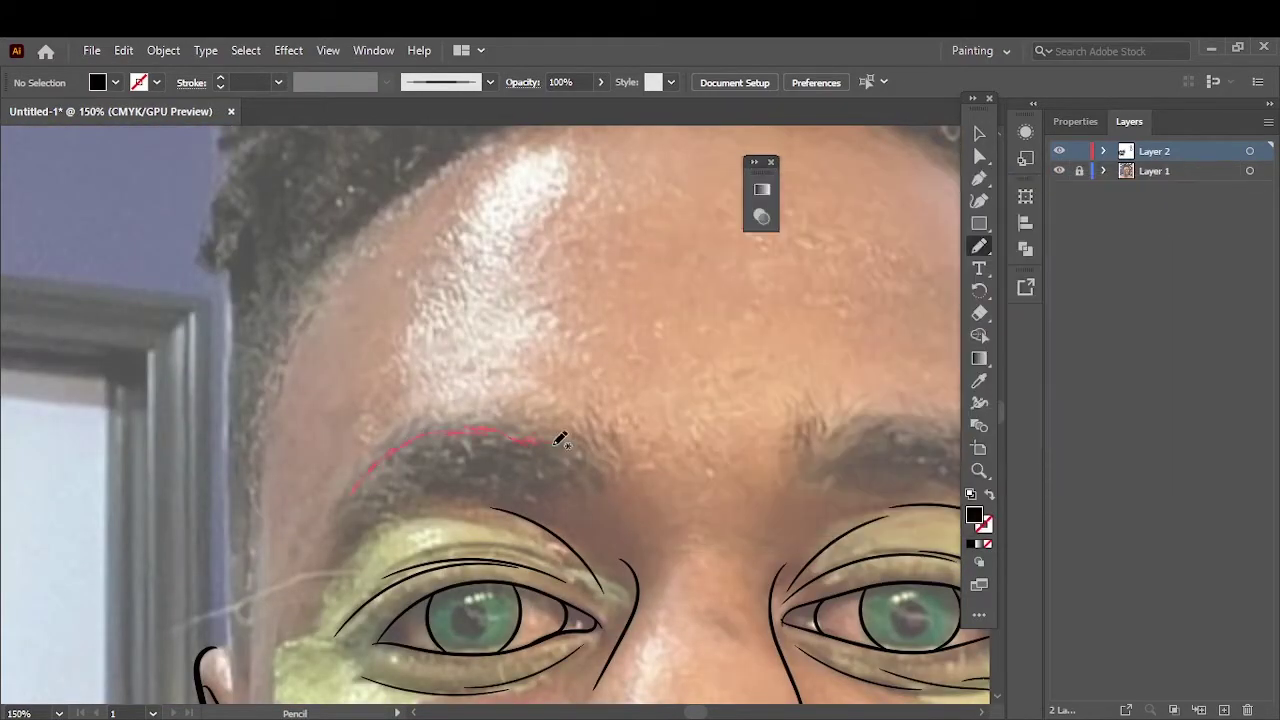
pyautogui.moveTo(390, 512); pyautogui.dragTo(352, 530)
pyautogui.hscroll(5, 505, 410)
pyautogui.scroll(-1, 505, 410)
pyautogui.moveTo(476, 436); pyautogui.dragTo(641, 383)
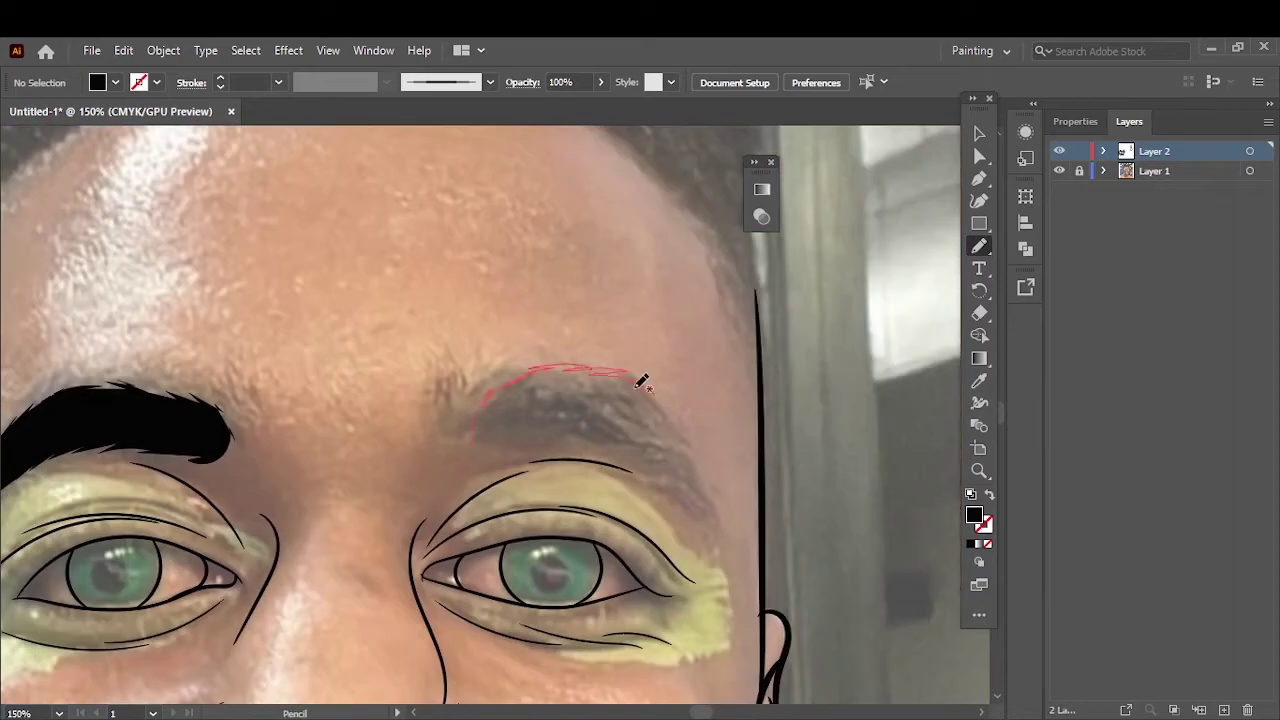
pyautogui.moveTo(510, 438); pyautogui.dragTo(337, 385)
pyautogui.hotkey('ctrl', '0')
pyautogui.scroll(5, 583, 602)
# - Trace the black beard along the jaw and under the chin, plus the tuft below the lip
pyautogui.moveTo(420, 460)
pyautogui.mouseDown()
pyautogui.moveTo(509, 457)
pyautogui.moveTo(795, 392)
pyautogui.moveTo(530, 480)
pyautogui.mouseUp()
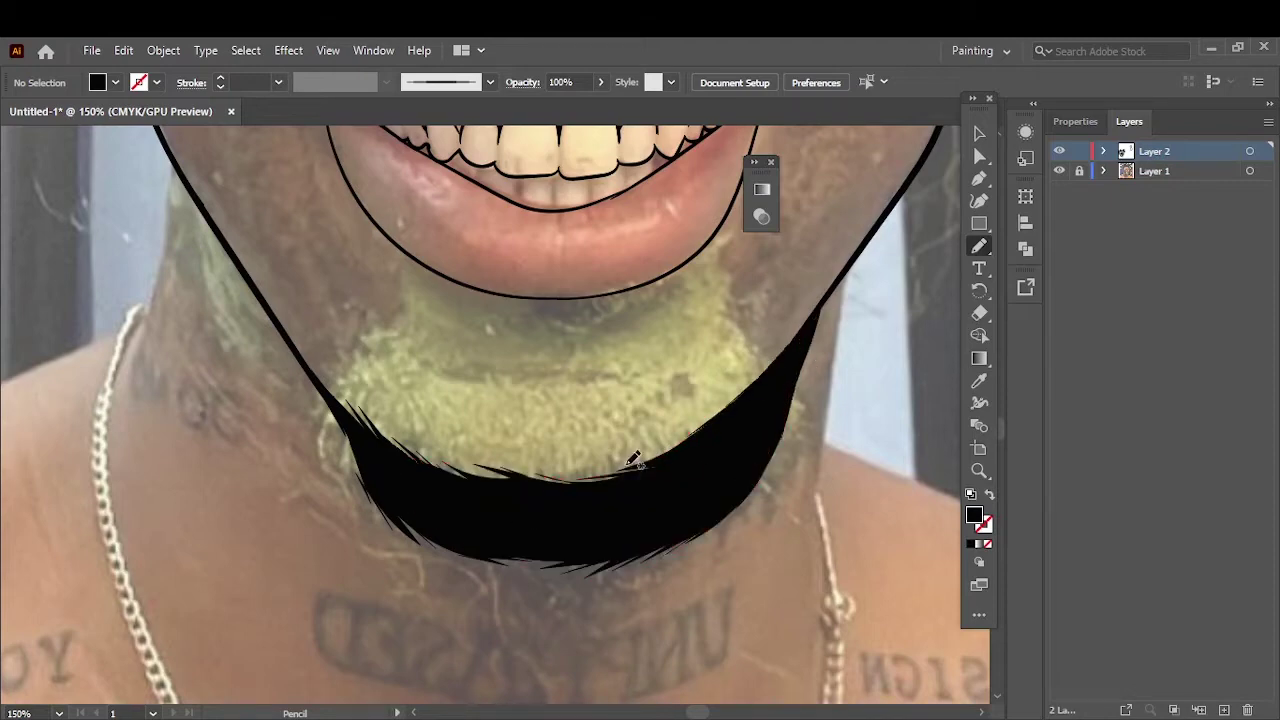
pyautogui.hotkey('ctrl', '-')
pyautogui.hotkey('ctrl', '-')
pyautogui.scroll(2, 668, 614)
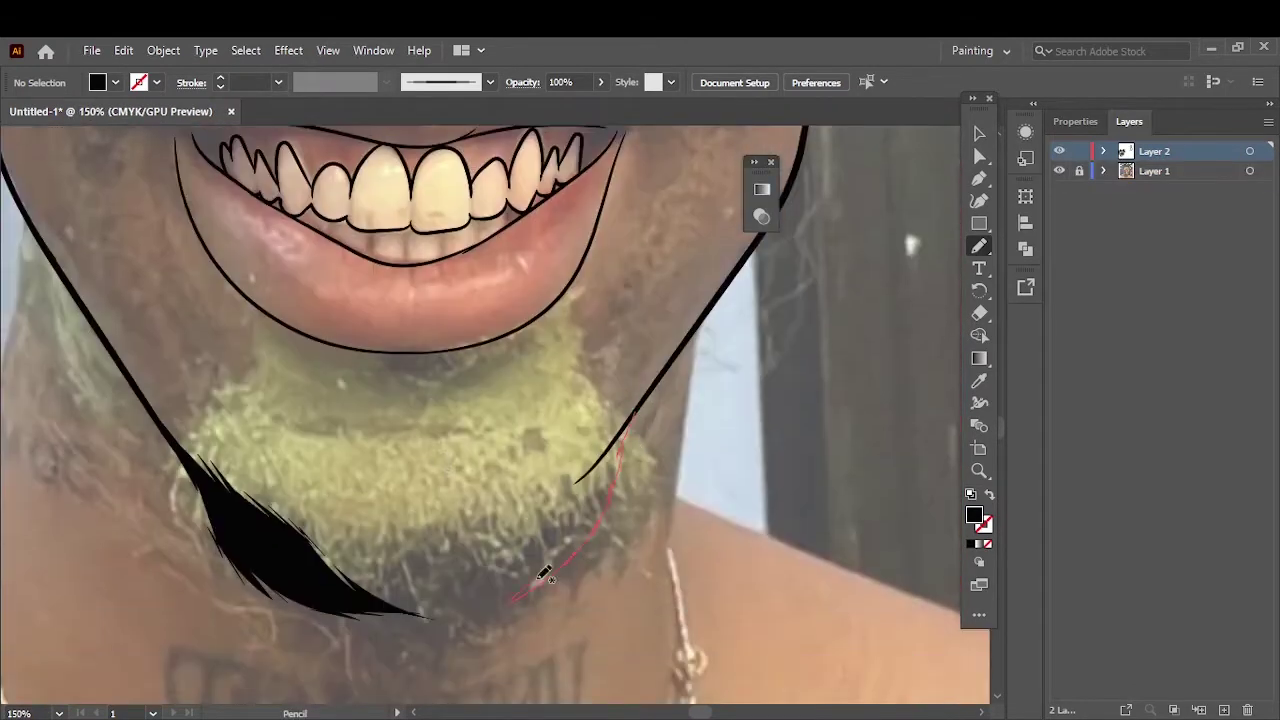
pyautogui.moveTo(543, 574); pyautogui.dragTo(430, 509)
pyautogui.moveTo(272, 527)
pyautogui.mouseDown()
pyautogui.moveTo(420, 517)
pyautogui.moveTo(398, 520)
pyautogui.mouseUp()
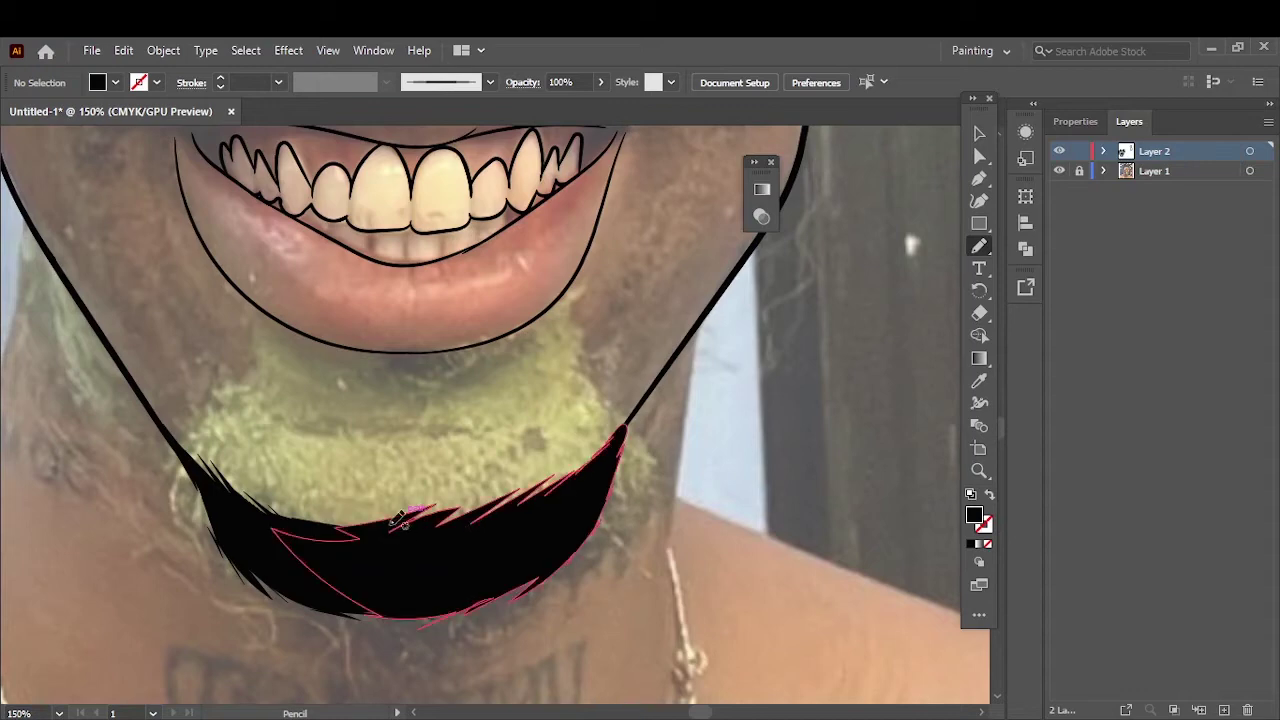
pyautogui.hotkey('ctrl', '-')
pyautogui.hotkey('ctrl', '-')
pyautogui.scroll(3, 409, 535)
pyautogui.moveTo(480, 545); pyautogui.dragTo(470, 545)
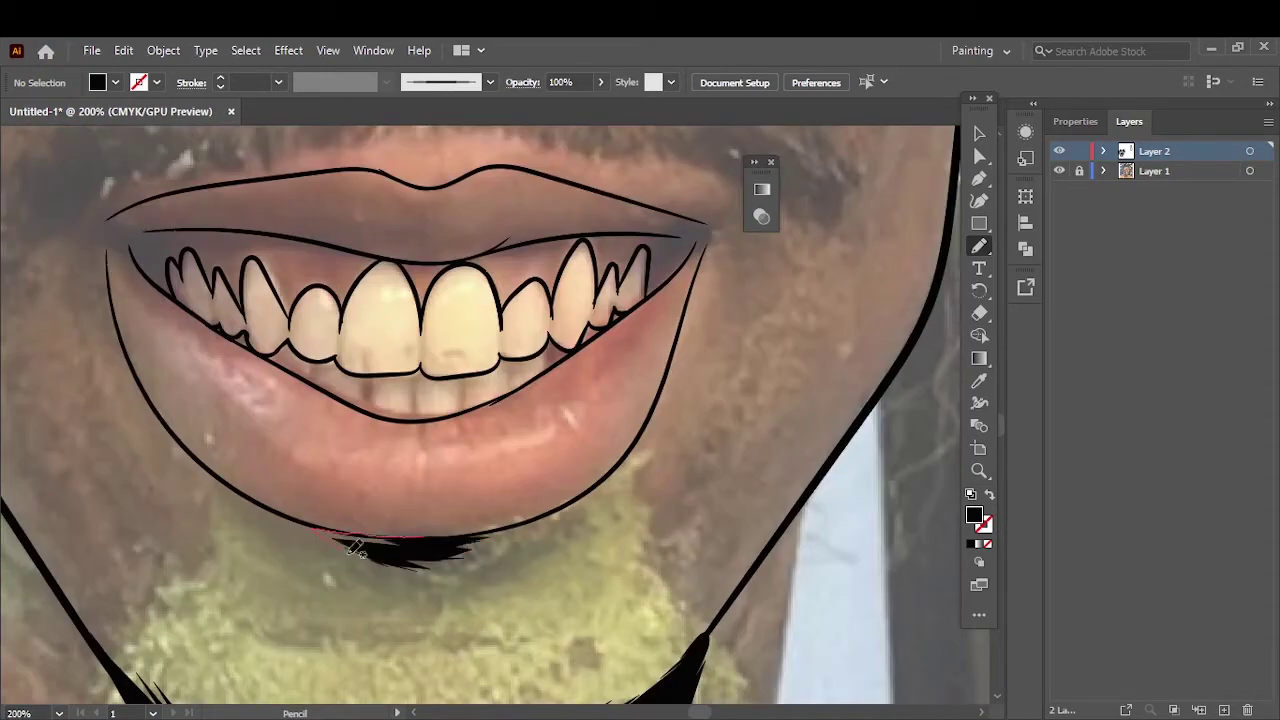
pyautogui.hotkey('ctrl', '0')
pyautogui.scroll(2, 371, 529)
# - Draw the left and right halves of the black mustache
pyautogui.moveTo(371, 529); pyautogui.dragTo(497, 508)
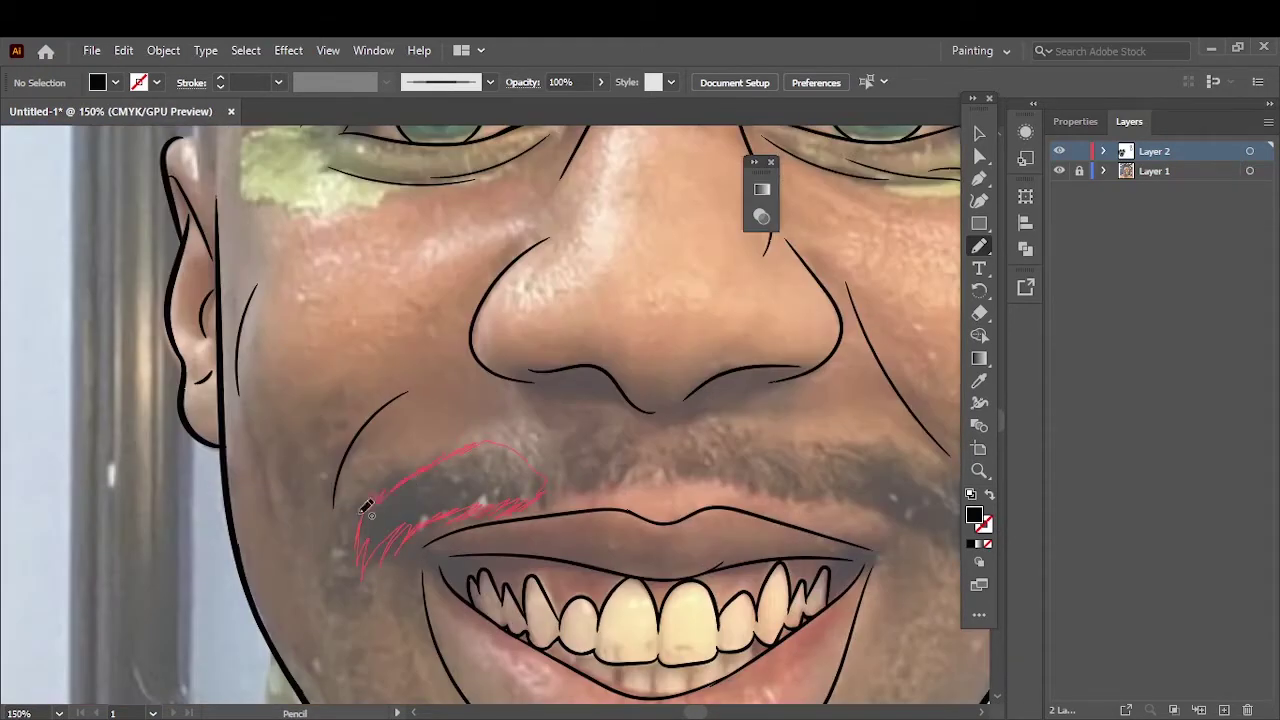
pyautogui.moveTo(367, 508); pyautogui.dragTo(520, 490)
pyautogui.hscroll(3, 600, 450)
pyautogui.moveTo(700, 490); pyautogui.dragTo(745, 492)
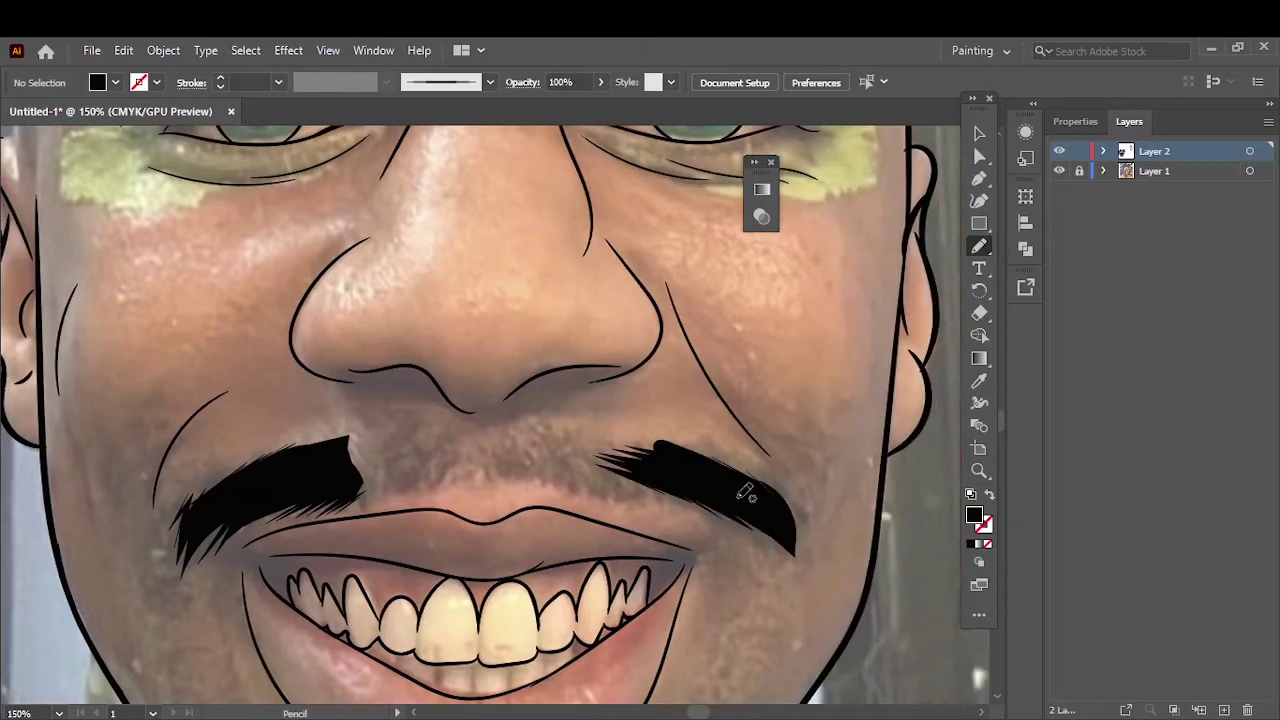
pyautogui.hotkey('ctrl', '0')
pyautogui.scroll(3, 614, 400)
# - Outline both nostrils as black shapes
pyautogui.moveTo(655, 440)
pyautogui.mouseDown()
pyautogui.moveTo(605, 418)
pyautogui.moveTo(620, 380)
pyautogui.mouseUp()
pyautogui.scroll(-2, 571, 343)
pyautogui.moveTo(780, 365); pyautogui.dragTo(545, 430)
pyautogui.hotkey('ctrl', '0')
pyautogui.scroll(3, 409, 392)
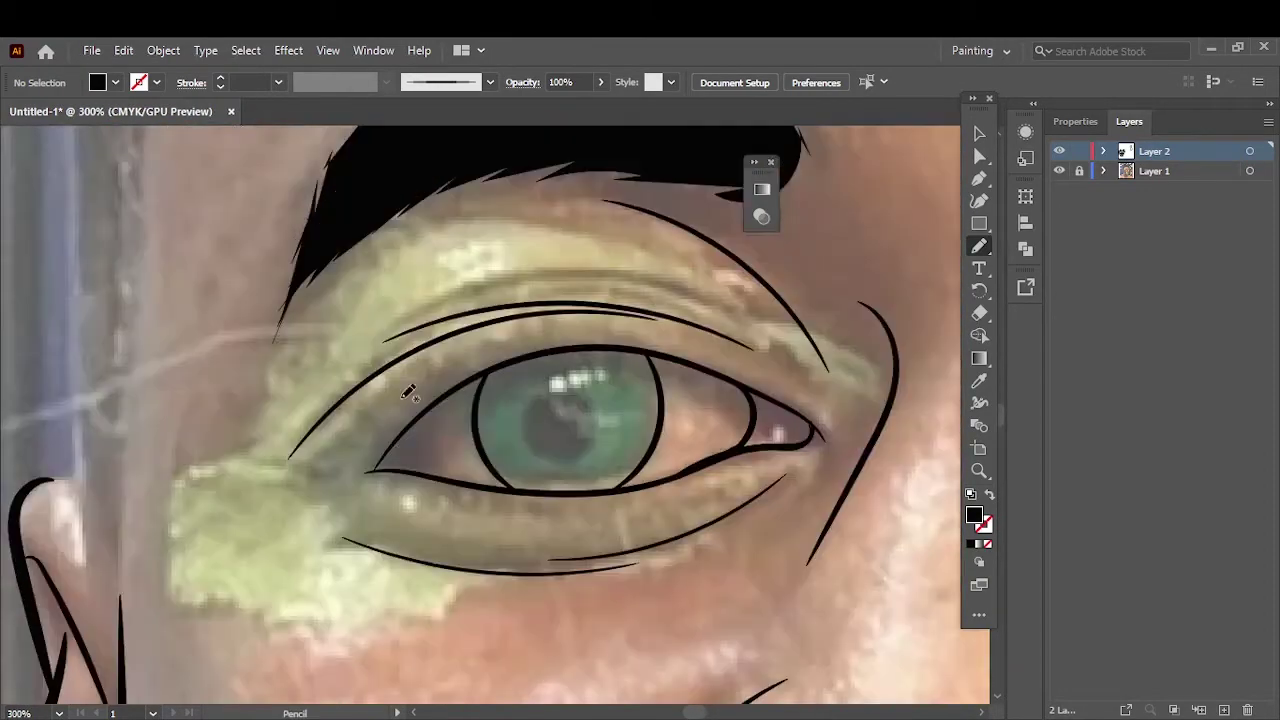
# - Fill the black pupil and darken both eye corners, then blacken the left temple hairline
pyautogui.moveTo(409, 392); pyautogui.dragTo(423, 425)
pyautogui.moveTo(522, 403); pyautogui.dragTo(500, 385)
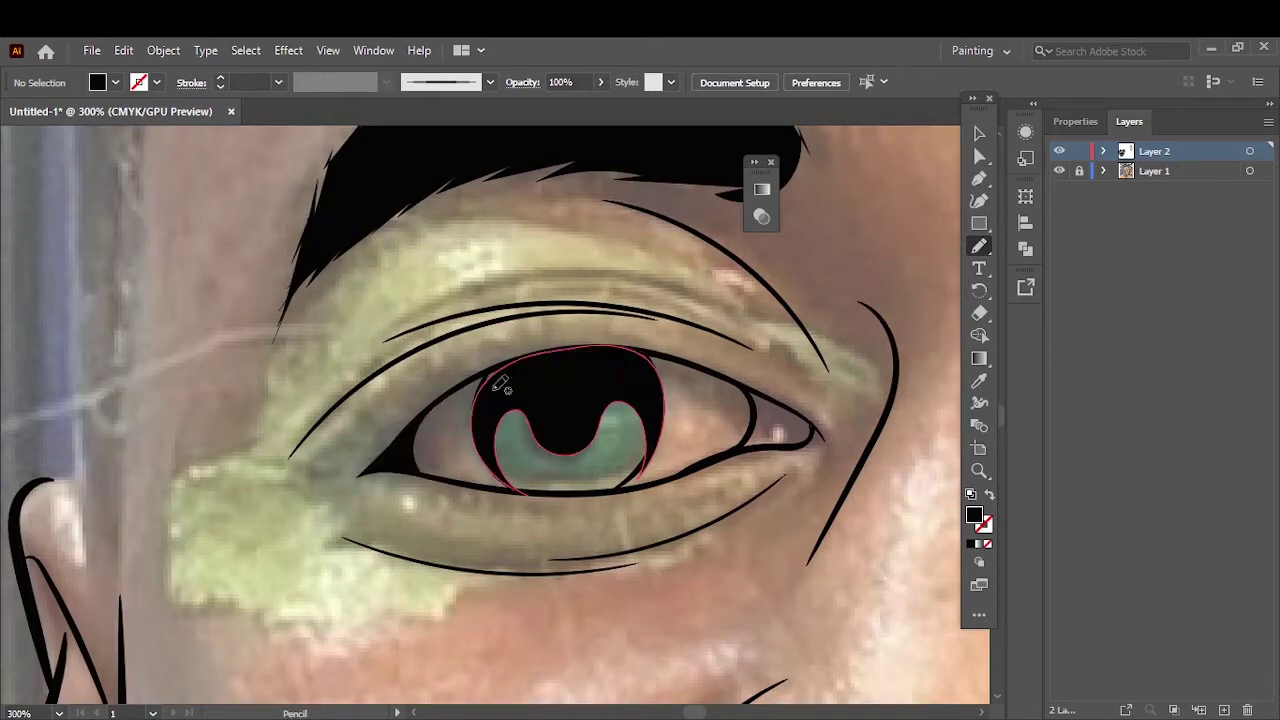
pyautogui.hotkey('ctrl', '0')
pyautogui.scroll(3, 786, 491)
pyautogui.moveTo(786, 491)
pyautogui.mouseDown()
pyautogui.moveTo(679, 446)
pyautogui.moveTo(457, 423)
pyautogui.mouseUp()
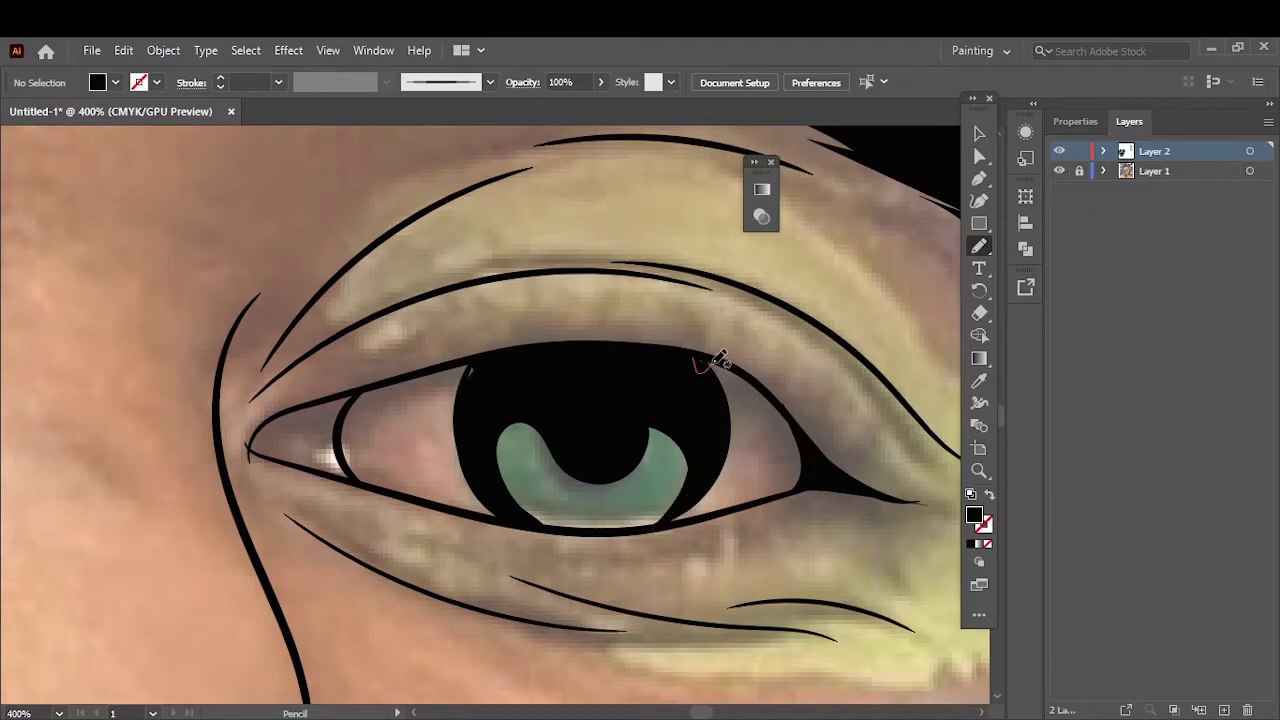
pyautogui.hotkey('ctrl', '0')
pyautogui.scroll(4, 430, 372)
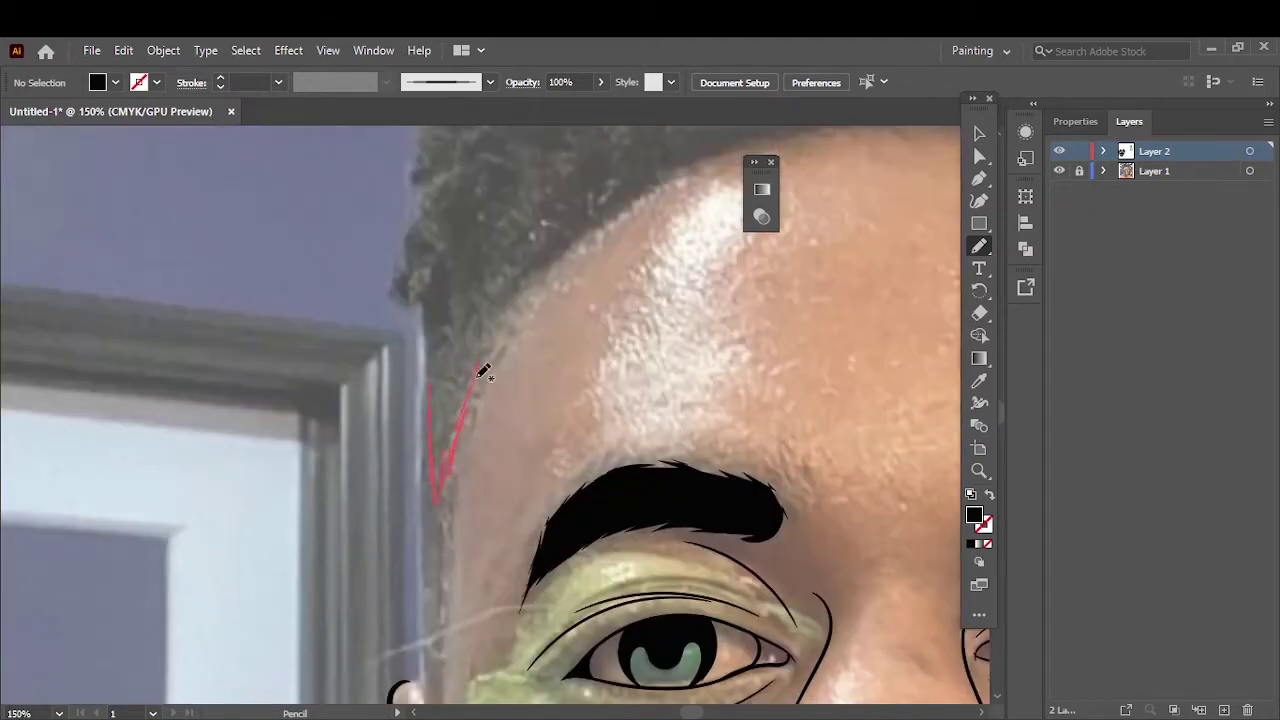
pyautogui.moveTo(652, 186); pyautogui.dragTo(656, 183)
pyautogui.scroll(3, 426, 590)
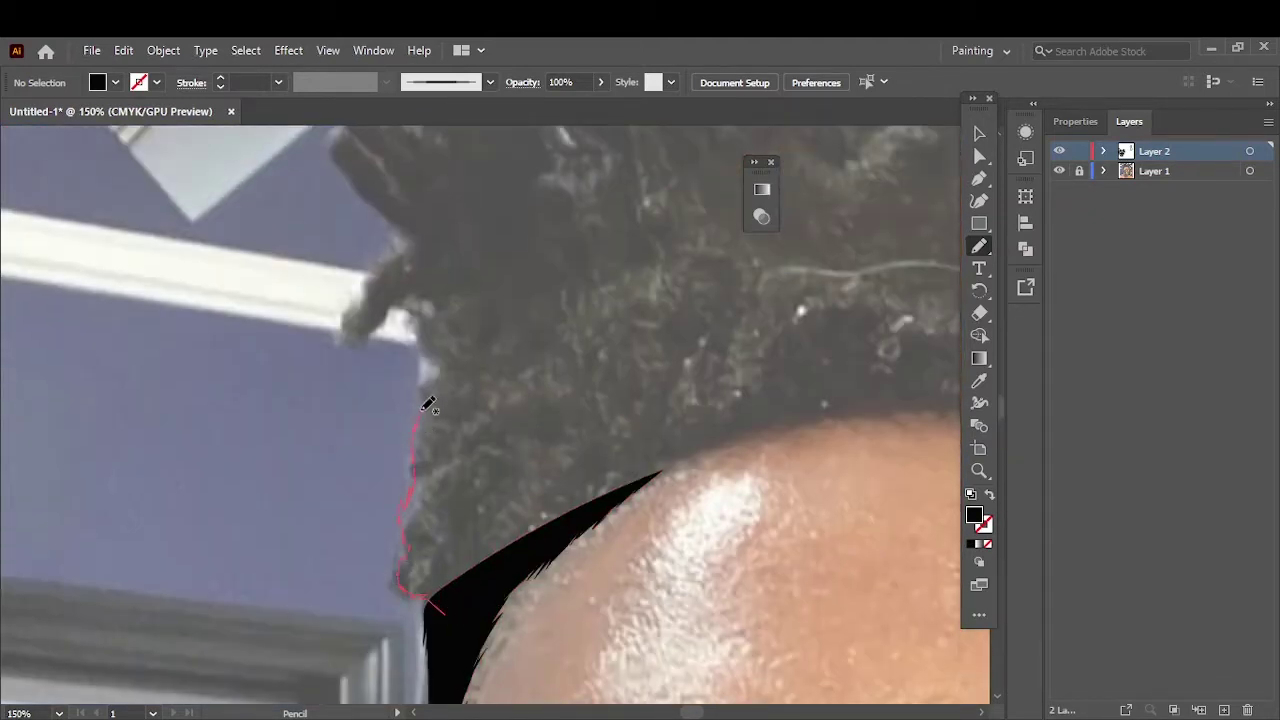
# - Fill the left-side hair, lower-left dreadlock and a large dreadlock clump with black shapes
pyautogui.moveTo(352, 337); pyautogui.dragTo(355, 338)
pyautogui.scroll(4, 410, 320)
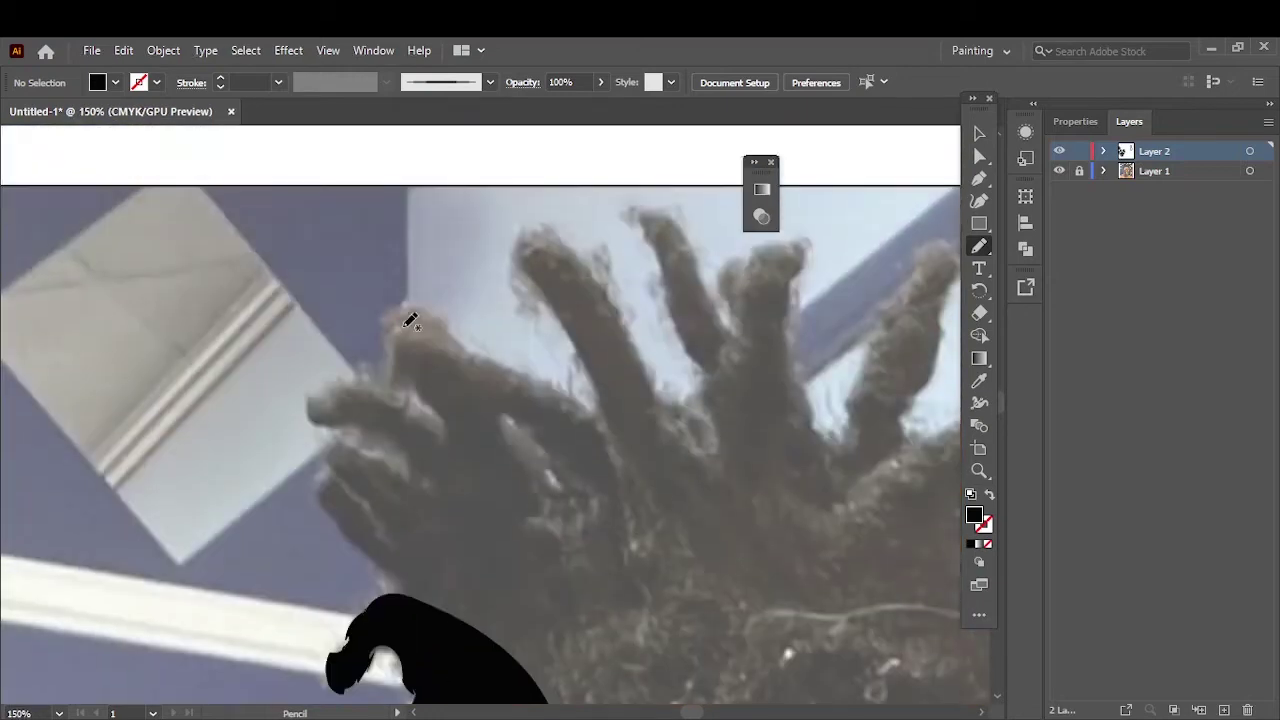
pyautogui.moveTo(324, 462); pyautogui.dragTo(388, 438)
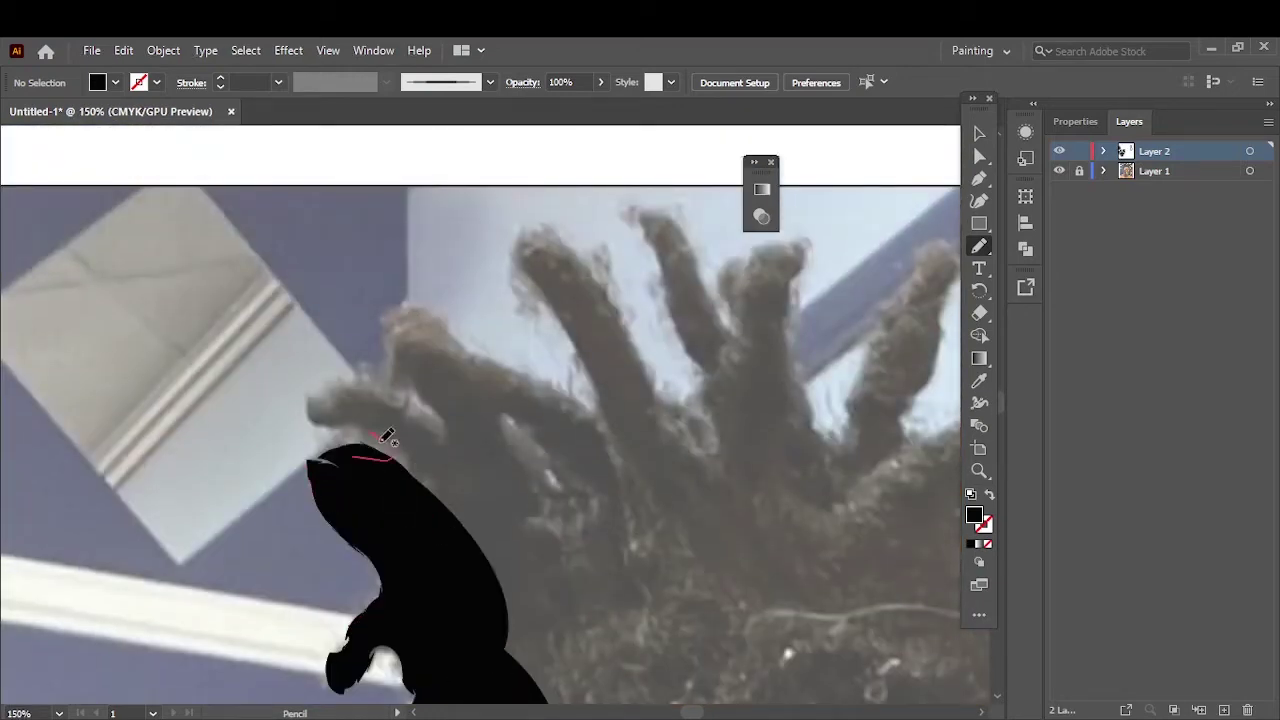
pyautogui.moveTo(440, 405)
pyautogui.mouseDown()
pyautogui.moveTo(480, 423)
pyautogui.moveTo(505, 405)
pyautogui.mouseUp()
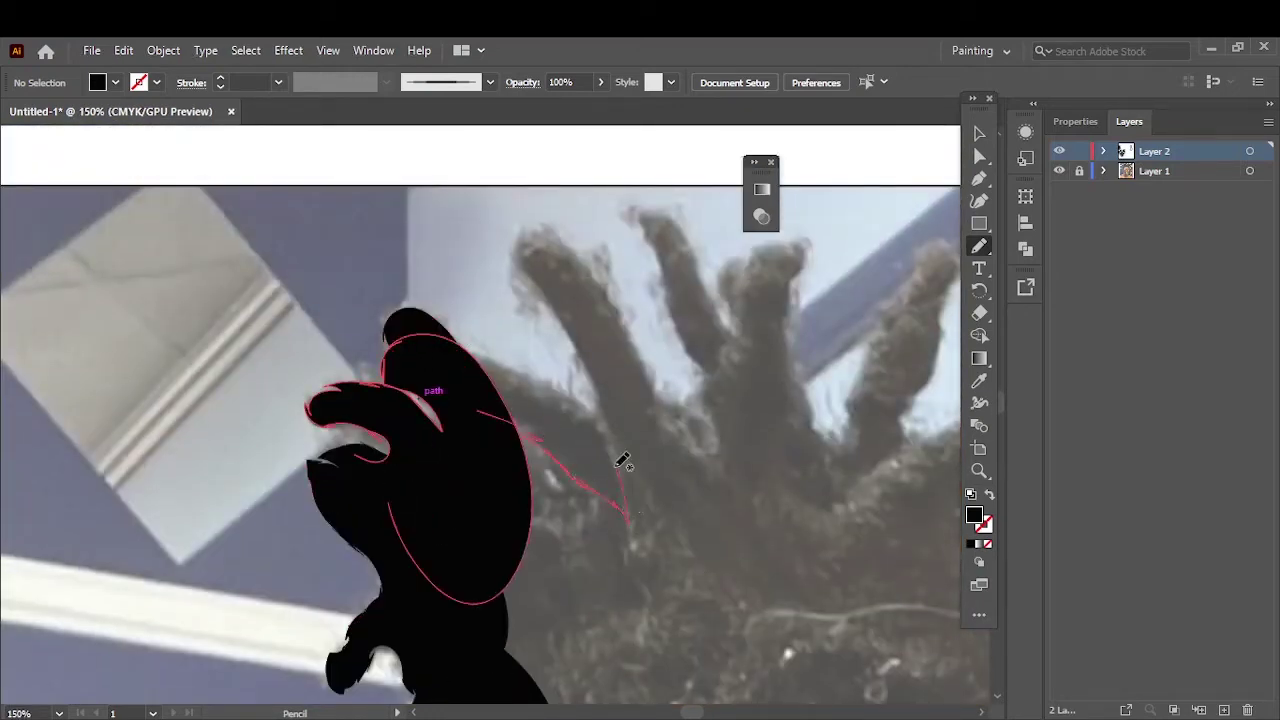
pyautogui.moveTo(622, 460); pyautogui.dragTo(630, 470)
pyautogui.moveTo(525, 245); pyautogui.dragTo(575, 290)
# - Outline the leftmost, neighbouring and right-hand dreadlocks as black shapes
pyautogui.hotkey('ctrl', '0')
pyautogui.hotkey('ctrl', '1')
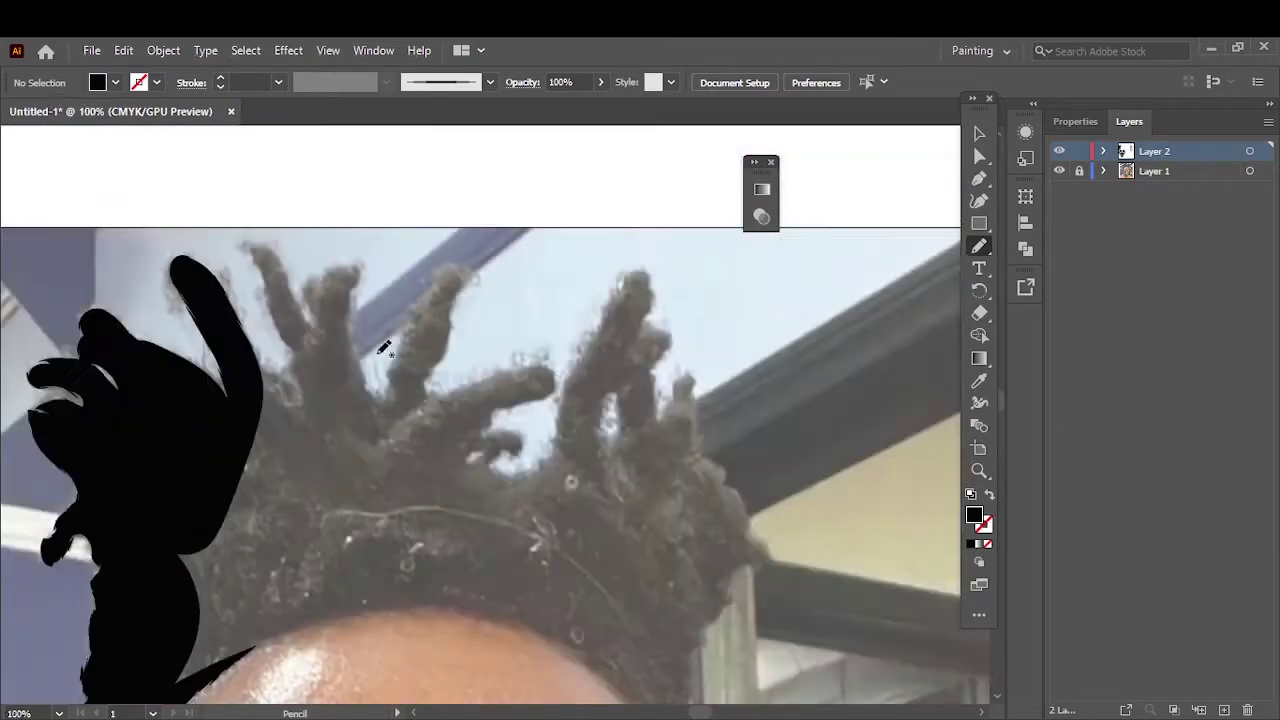
pyautogui.scroll(1, 383, 347)
pyautogui.moveTo(290, 365); pyautogui.dragTo(372, 285)
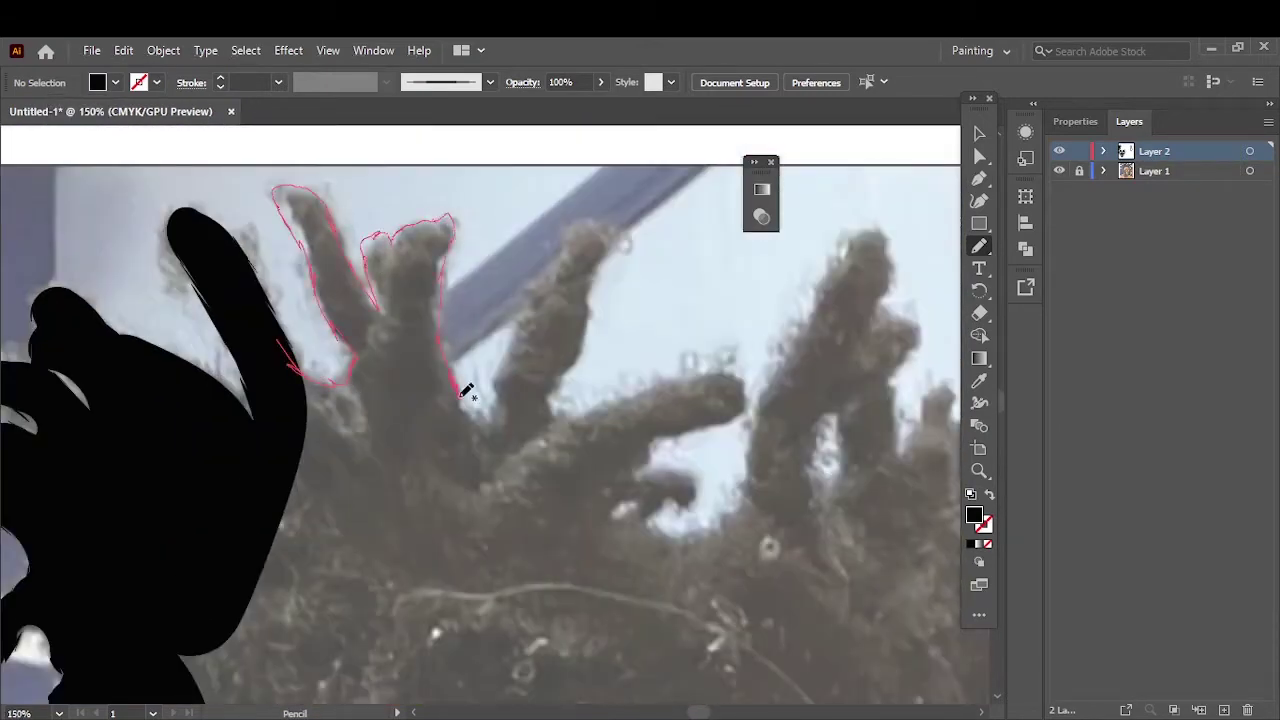
pyautogui.moveTo(466, 392)
pyautogui.mouseDown()
pyautogui.moveTo(555, 405)
pyautogui.moveTo(662, 507)
pyautogui.moveTo(790, 370)
pyautogui.mouseUp()
pyautogui.moveTo(890, 316)
pyautogui.mouseDown()
pyautogui.moveTo(818, 444)
pyautogui.moveTo(922, 336)
pyautogui.mouseUp()
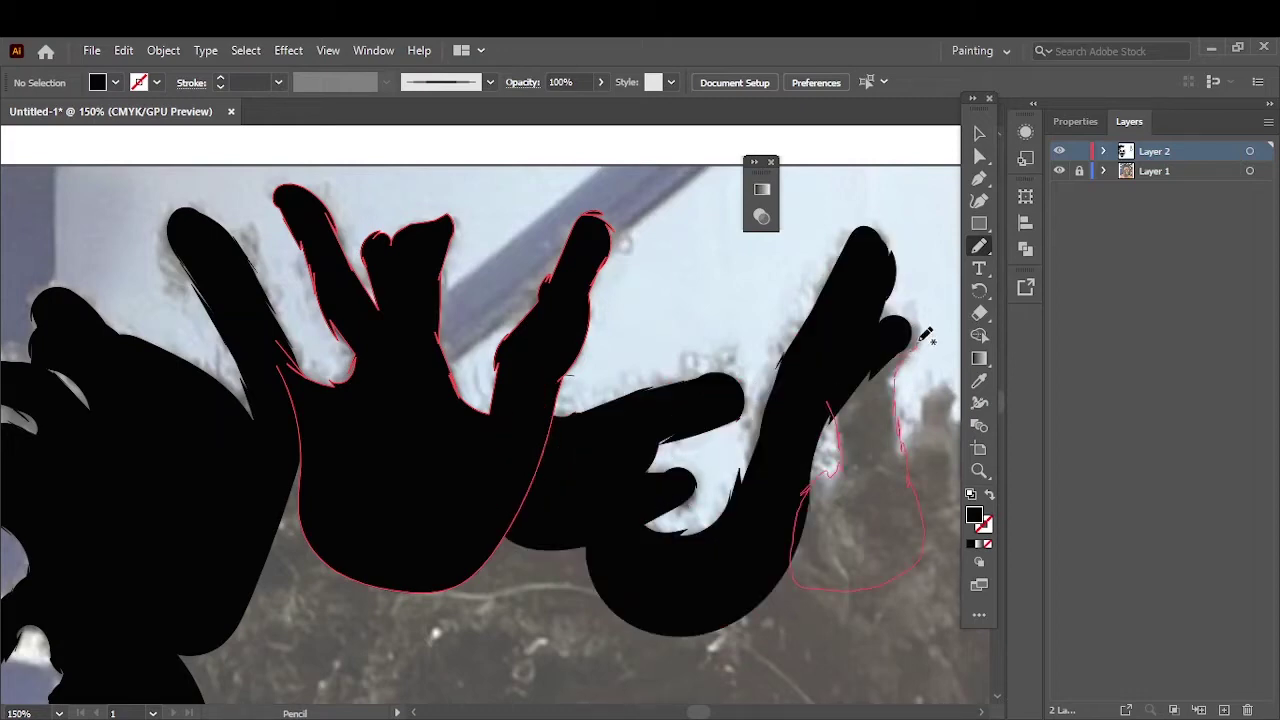
pyautogui.scroll(-2, 922, 336)
pyautogui.scroll(2, 447, 266)
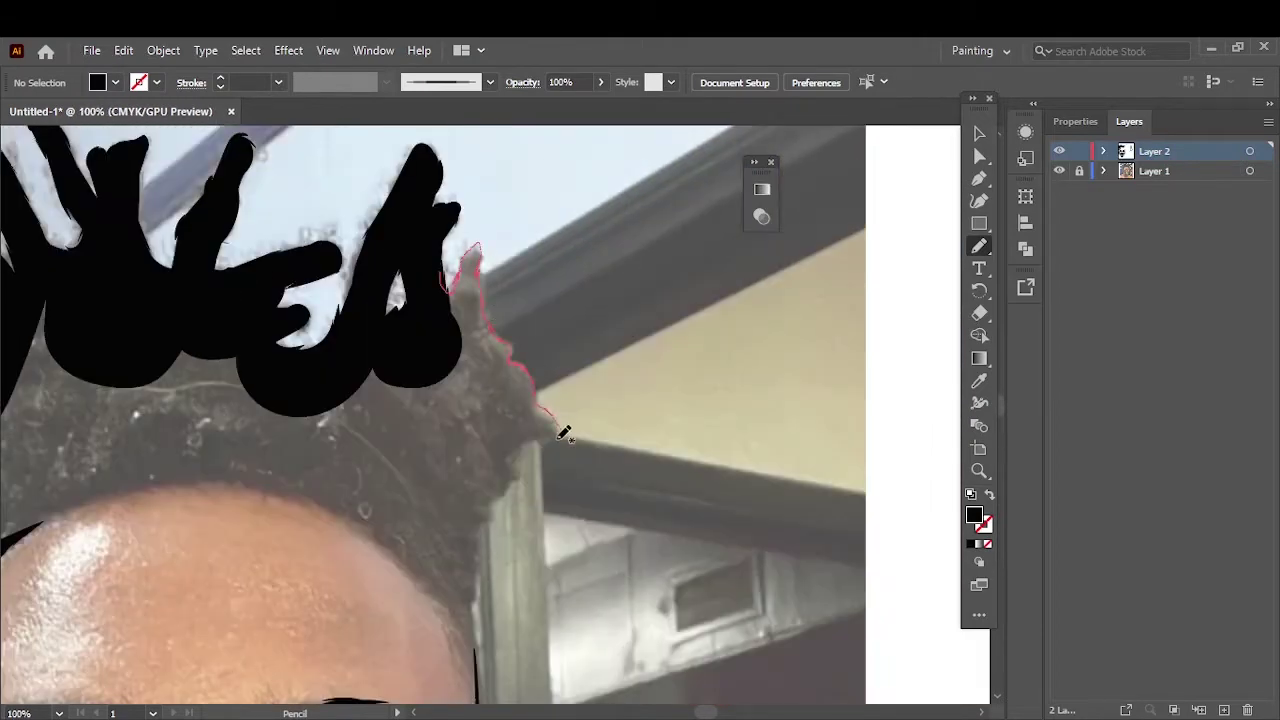
# - Fill the hair along the right side of the head and trace its scalp edge
pyautogui.moveTo(490, 522); pyautogui.dragTo(503, 480)
pyautogui.scroll(-2, 503, 480)
pyautogui.hotkey('ctrl', '=')
pyautogui.moveTo(372, 399); pyautogui.dragTo(316, 424)
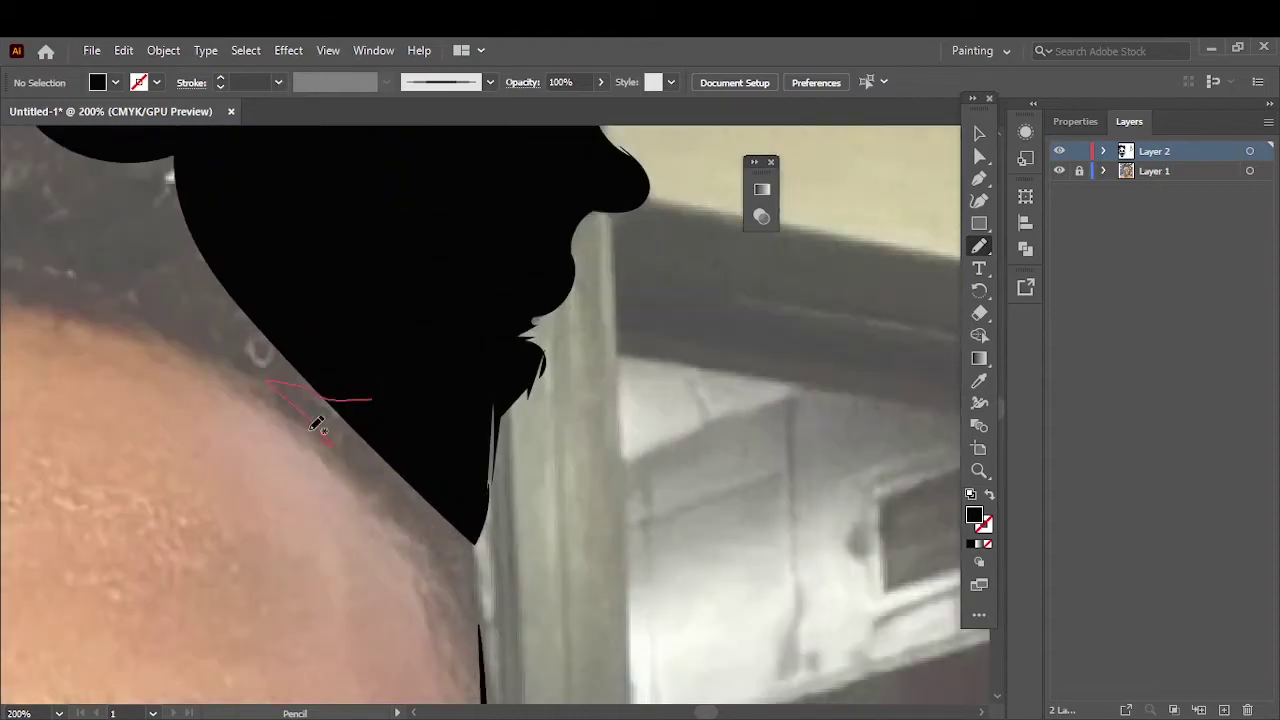
pyautogui.moveTo(490, 616); pyautogui.dragTo(483, 690)
pyautogui.scroll(10, 483, 500)
pyautogui.scroll(-1, 400, 400)
pyautogui.moveTo(193, 400)
pyautogui.mouseDown()
pyautogui.moveTo(610, 428)
pyautogui.moveTo(190, 530)
pyautogui.mouseUp()
# - Trace more hair along the scalp and draw a thin line down the left hairline
pyautogui.press('v')
pyautogui.press('n')
pyautogui.moveTo(557, 425); pyautogui.dragTo(814, 500)
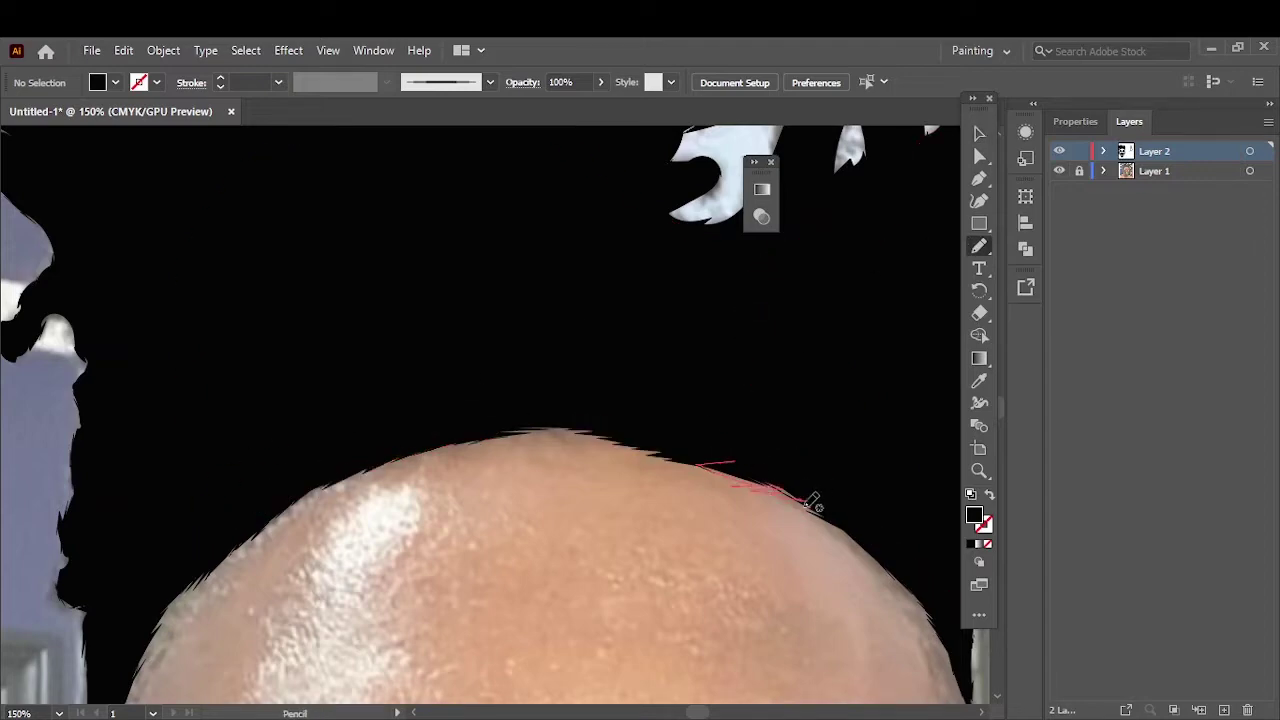
pyautogui.hotkey('ctrl', '0')
pyautogui.scroll(5, 436, 378)
pyautogui.moveTo(364, 255); pyautogui.dragTo(365, 606)
# - Select the hairline path to check its stroke weight, then deselect it
pyautogui.press('v')
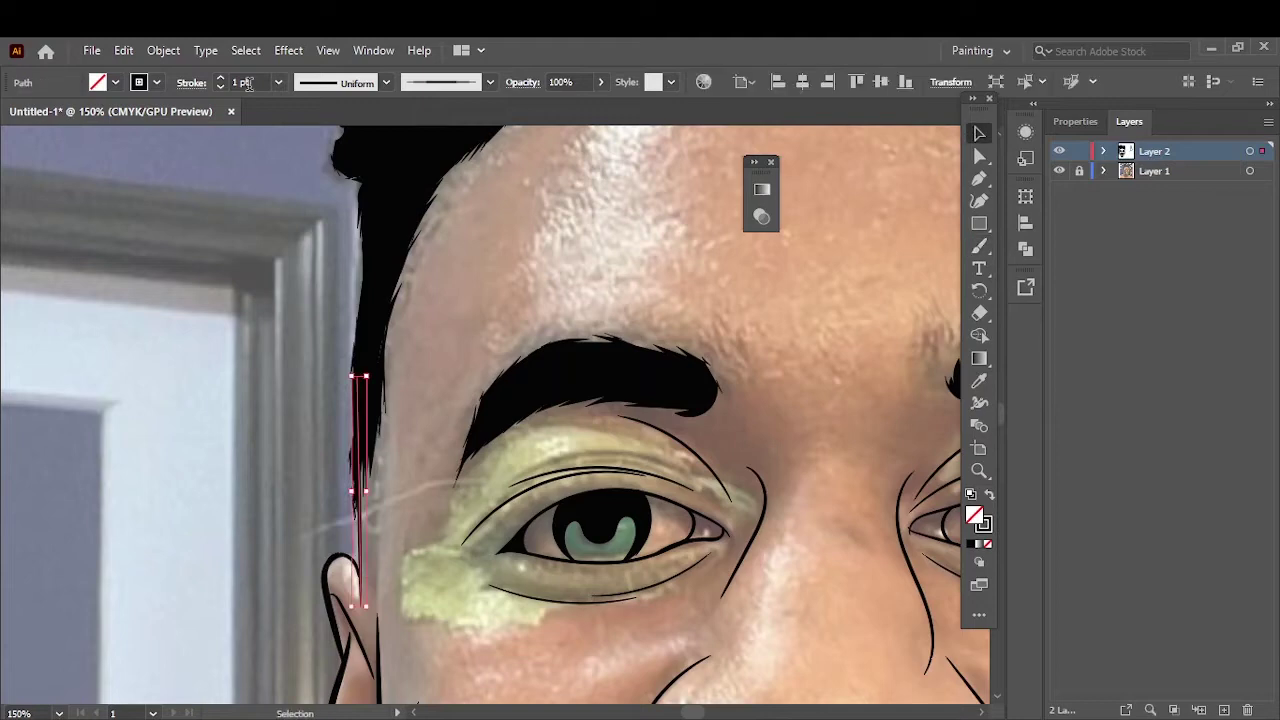
pyautogui.click(278, 82)
pyautogui.click(286, 385)
pyautogui.click(606, 277)
pyautogui.hotkey('ctrl', '-')
pyautogui.hotkey('ctrl', '-')
pyautogui.hotkey('ctrl', '-')
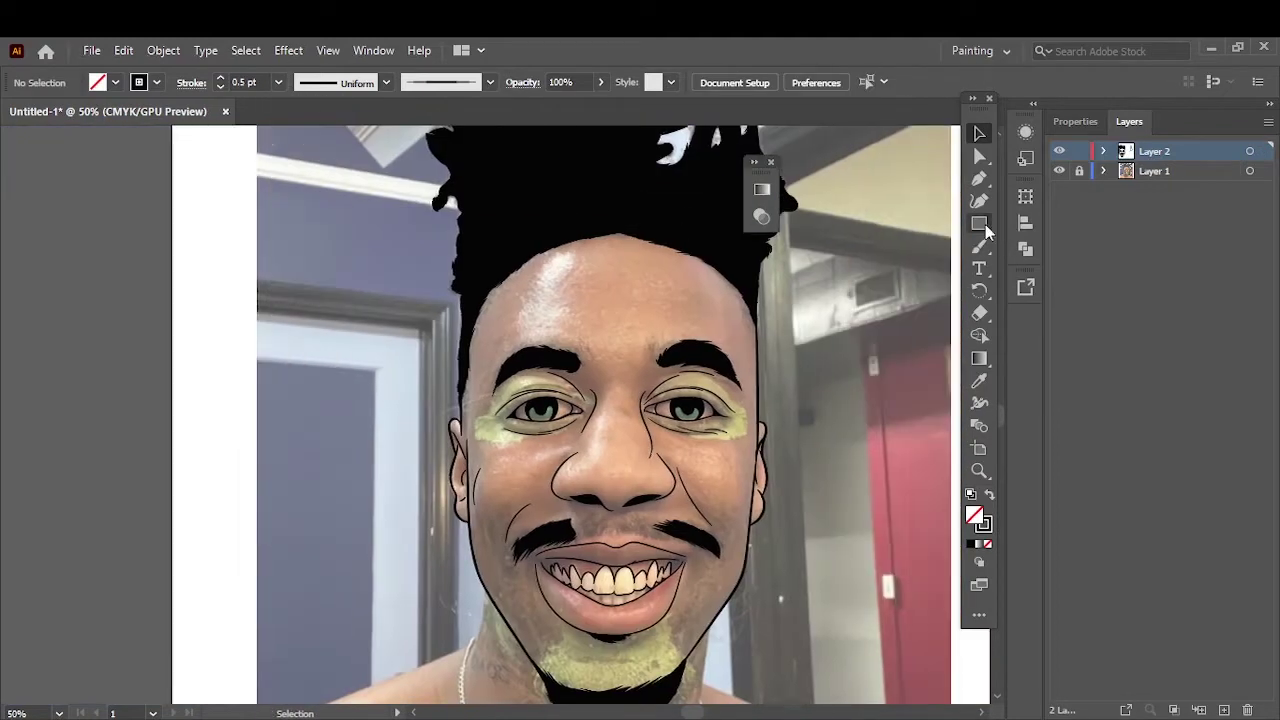
# - Set the Paintbrush stroke weight to 0.25 pt and hide the photo layer
pyautogui.click(979, 246)
pyautogui.hotkey('ctrl', '+')
pyautogui.hotkey('ctrl', '+')
pyautogui.hotkey('ctrl', '+')
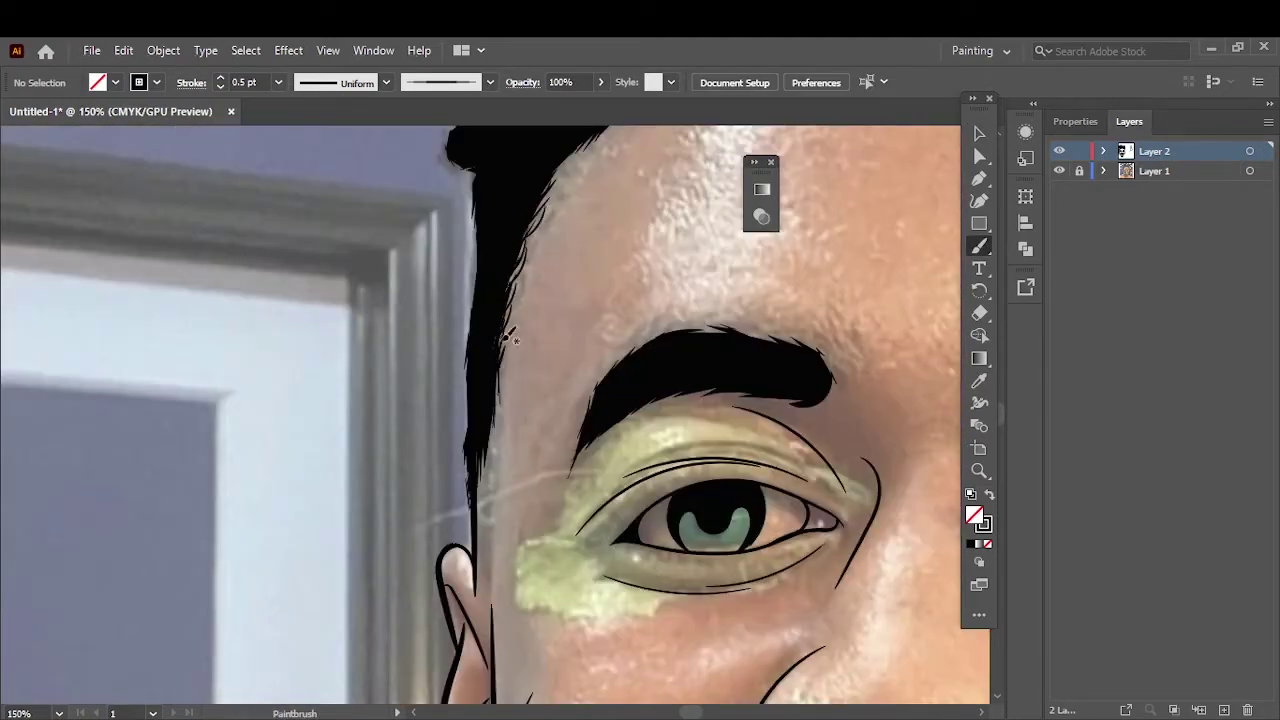
pyautogui.click(278, 82)
pyautogui.click(286, 100)
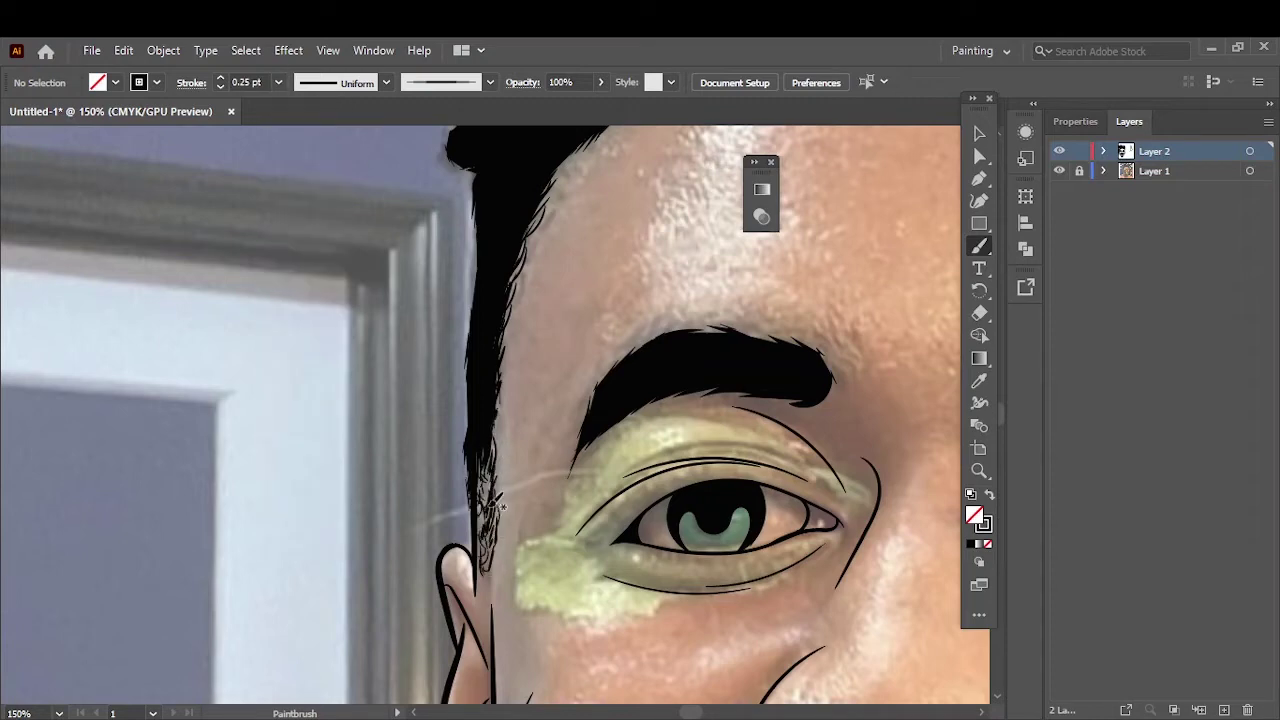
pyautogui.hotkey('ctrl', '0')
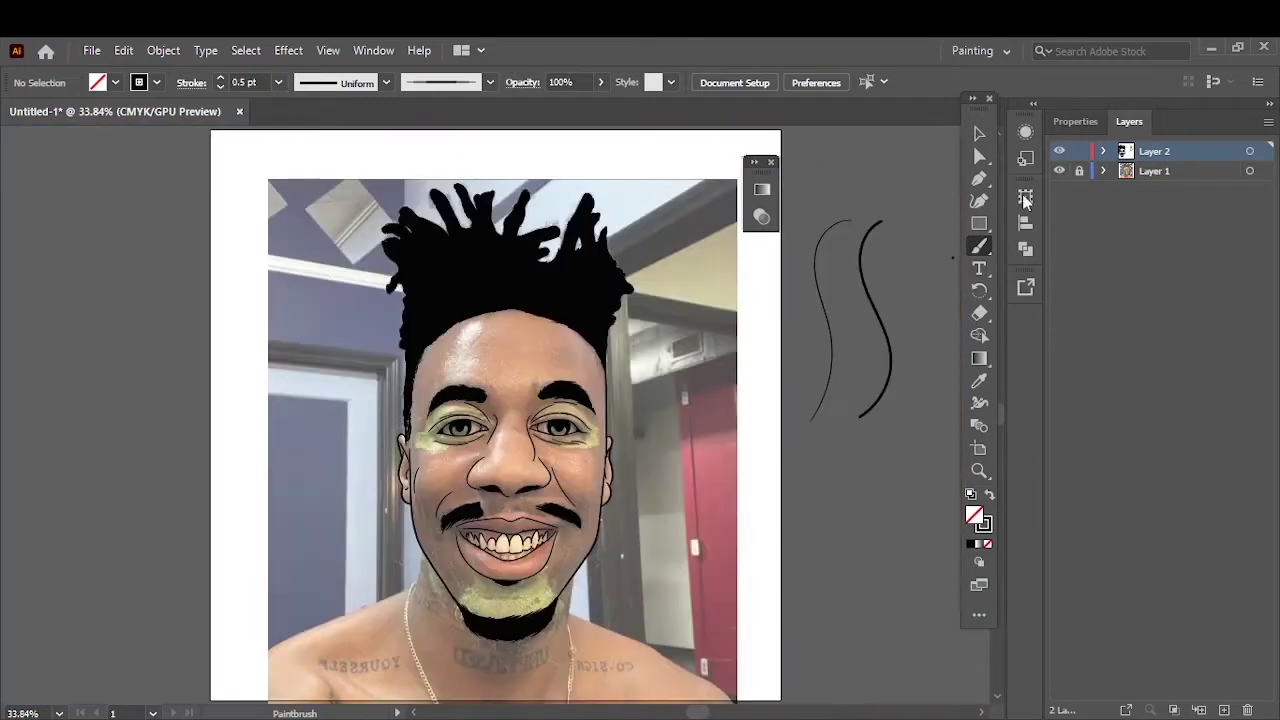
pyautogui.click(1059, 171)
pyautogui.hotkey('ctrl', '+')
pyautogui.hotkey('ctrl', '+')
pyautogui.hotkey('ctrl', '+')
pyautogui.scroll(5, 467, 527)
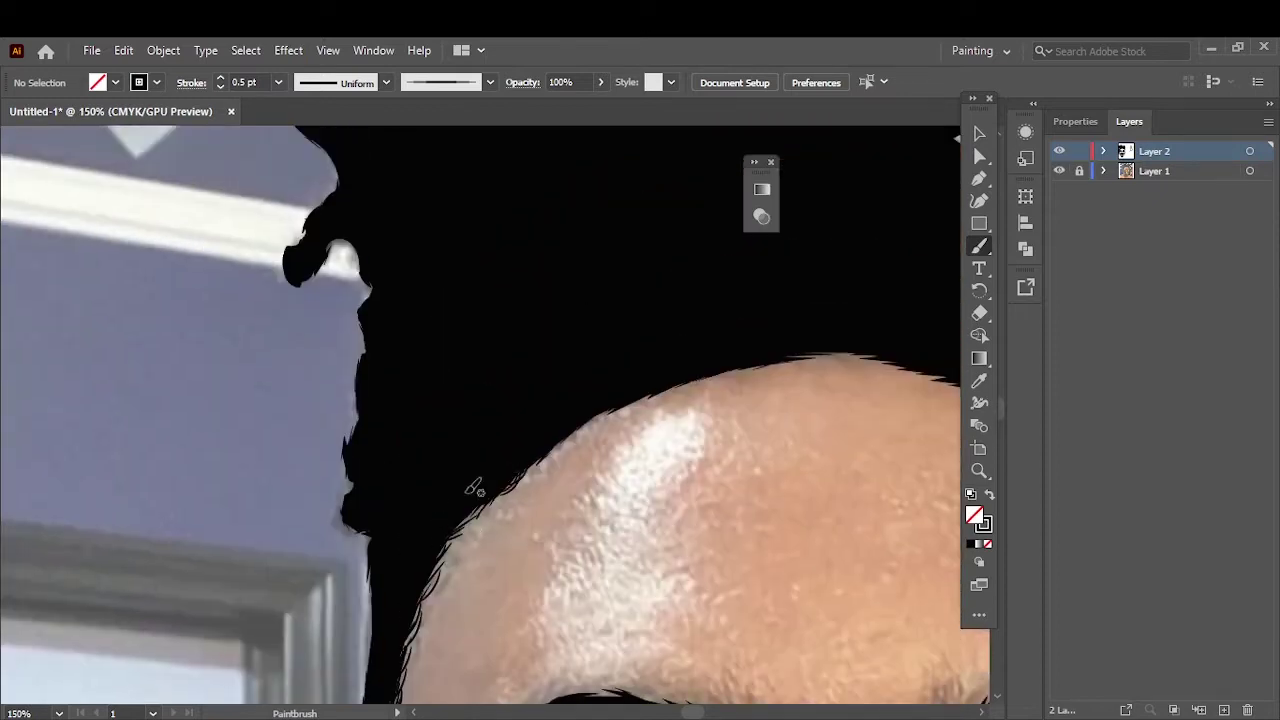
# - Paint fine hair strokes along the scalp edge, then thin the brush further
pyautogui.moveTo(588, 422)
pyautogui.mouseDown()
pyautogui.moveTo(668, 376)
pyautogui.moveTo(747, 362)
pyautogui.mouseUp()
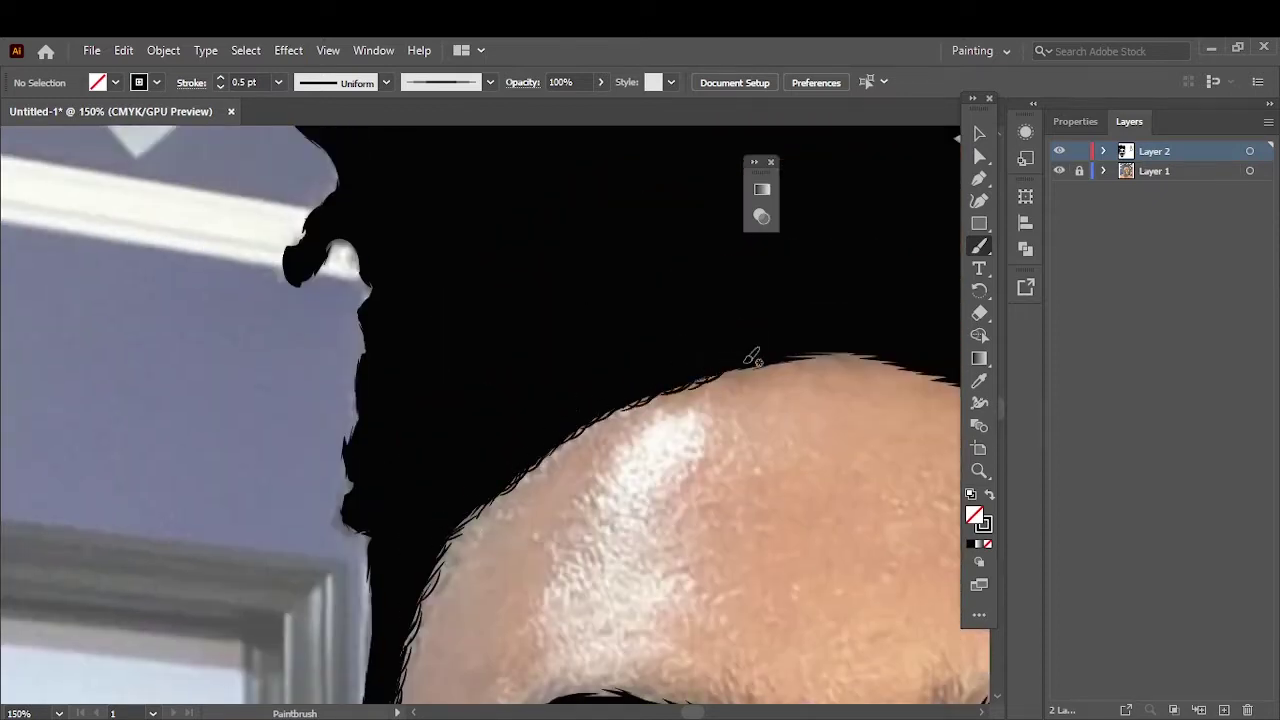
pyautogui.hscroll(5, 860, 350)
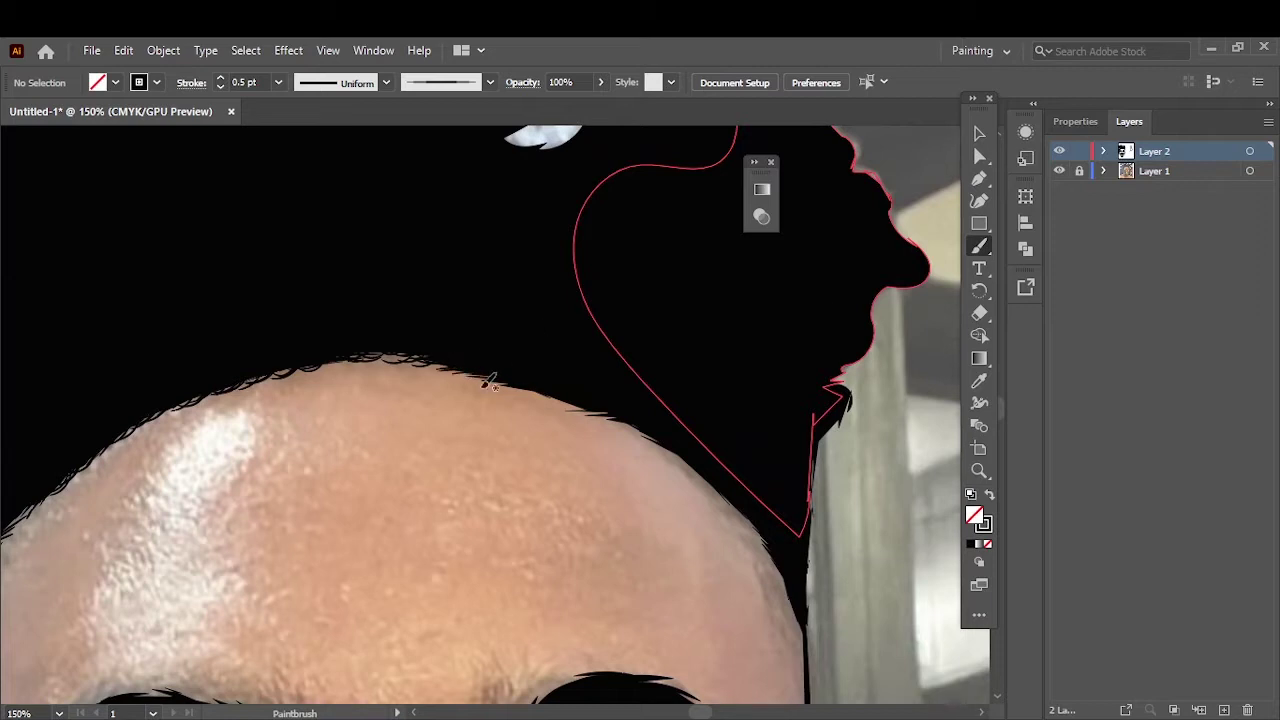
pyautogui.moveTo(686, 452)
pyautogui.mouseDown()
pyautogui.moveTo(777, 529)
pyautogui.moveTo(797, 595)
pyautogui.mouseUp()
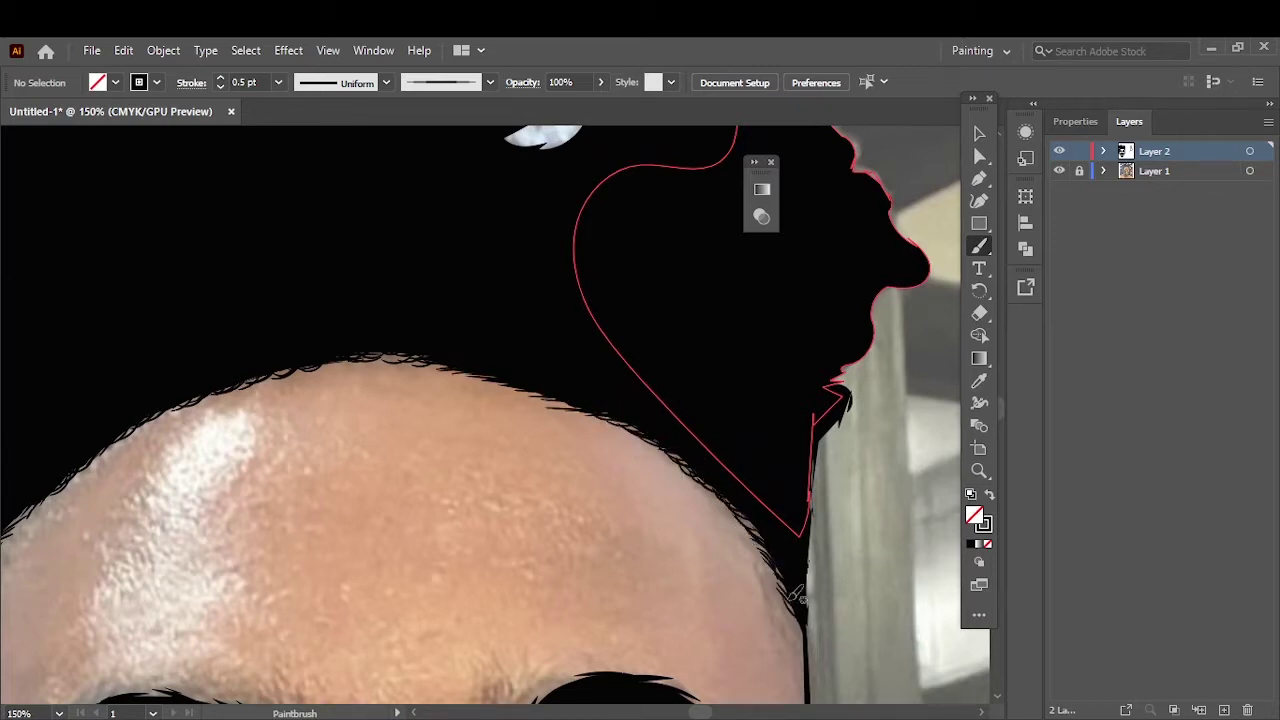
pyautogui.scroll(-4, 818, 638)
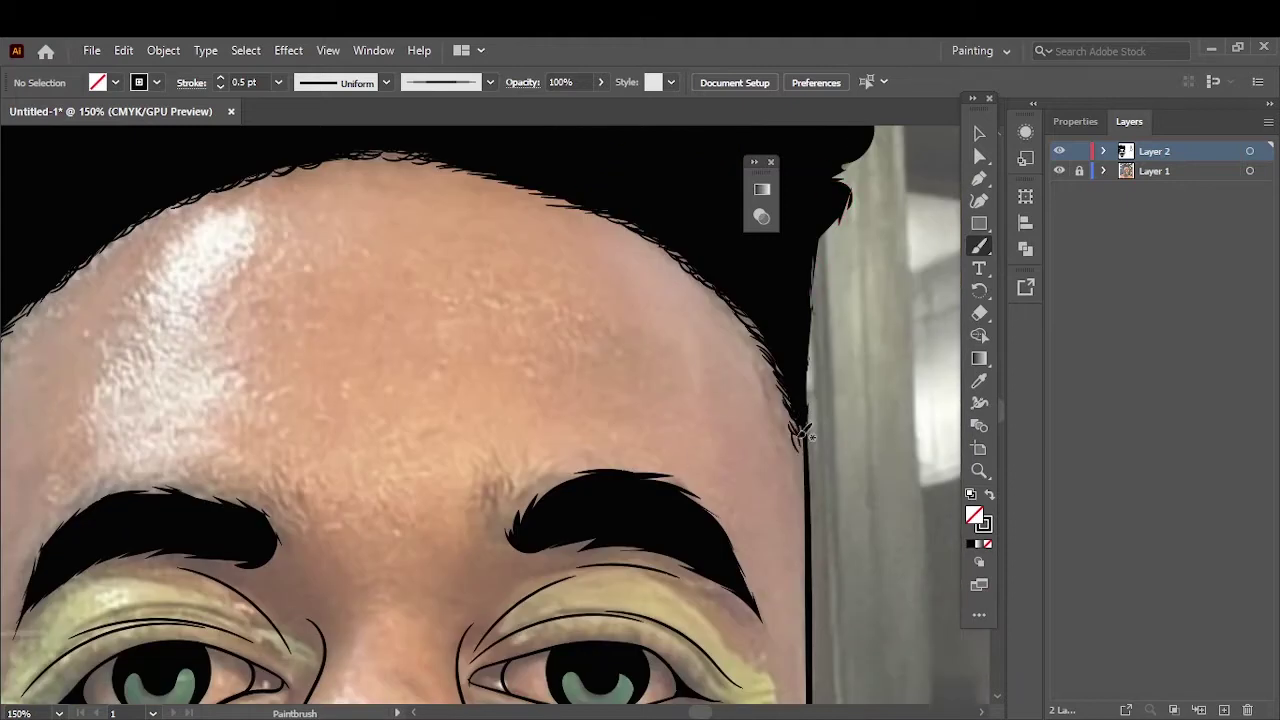
pyautogui.press('[')
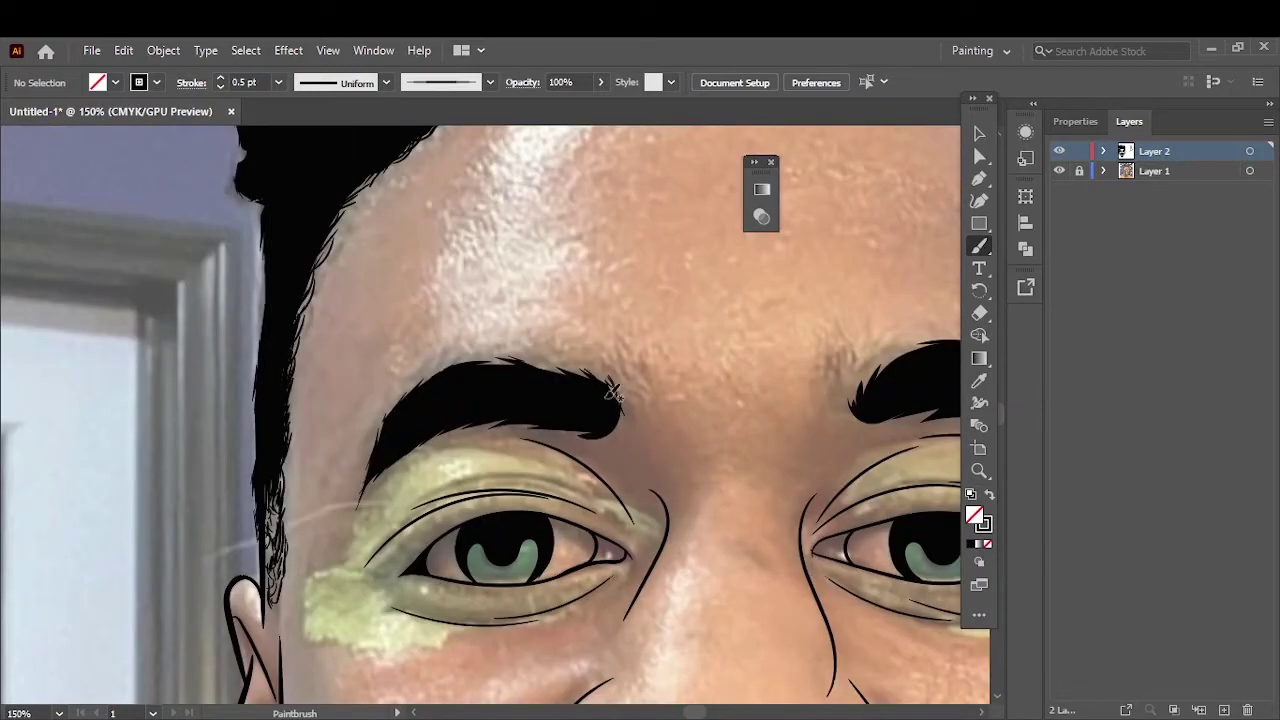
# - Feather the eyebrow's top, bottom and left-end edges with thin hair strokes
pyautogui.moveTo(612, 390); pyautogui.dragTo(505, 373)
pyautogui.moveTo(422, 405)
pyautogui.mouseDown()
pyautogui.moveTo(398, 374)
pyautogui.moveTo(374, 452)
pyautogui.moveTo(513, 405)
pyautogui.mouseUp()
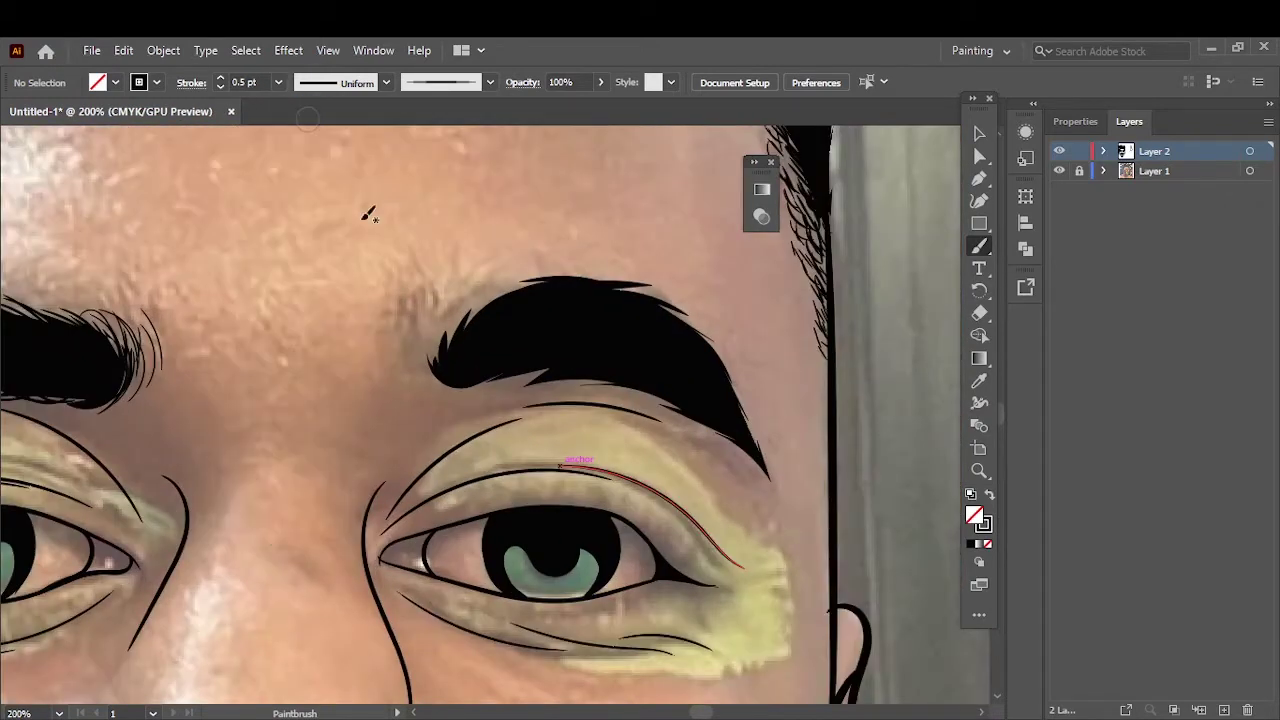
pyautogui.moveTo(530, 285)
pyautogui.mouseDown()
pyautogui.moveTo(465, 320)
pyautogui.moveTo(428, 360)
pyautogui.moveTo(602, 380)
pyautogui.moveTo(683, 414)
pyautogui.moveTo(620, 282)
pyautogui.moveTo(432, 347)
pyautogui.mouseUp()
pyautogui.moveTo(485, 285); pyautogui.dragTo(437, 345)
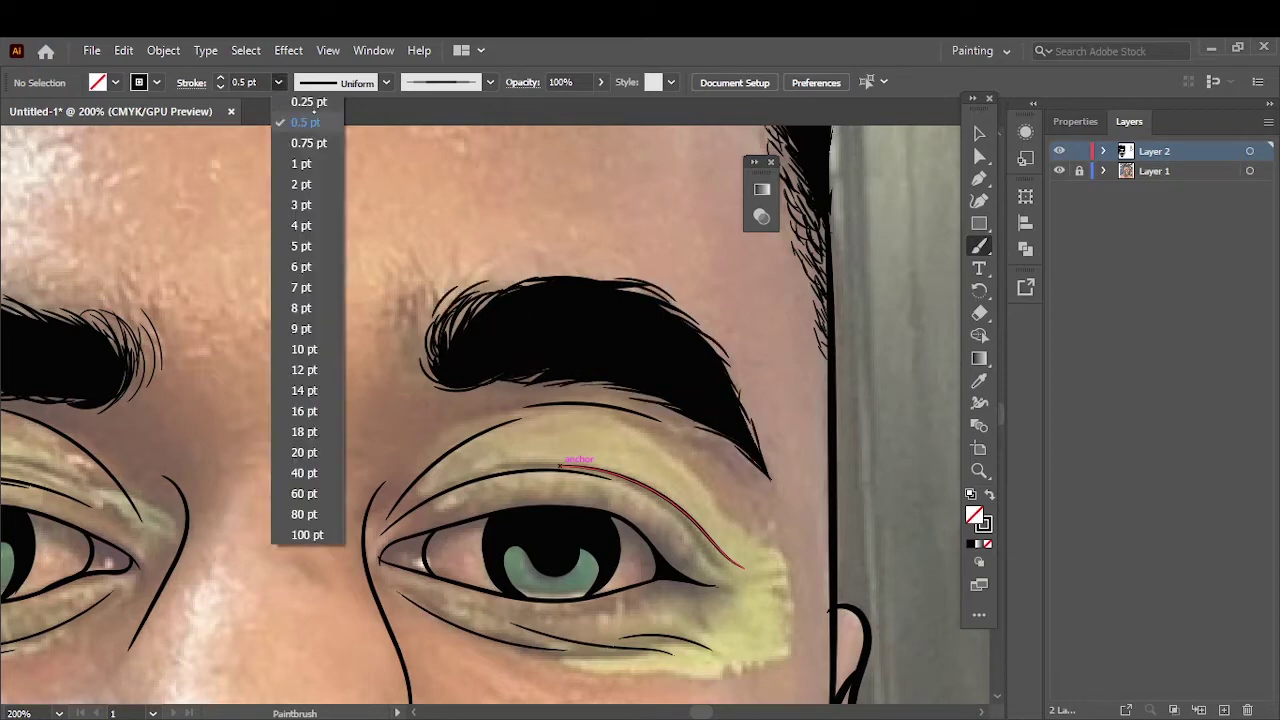
pyautogui.moveTo(440, 298); pyautogui.dragTo(395, 372)
pyautogui.hotkey('ctrl', '0')
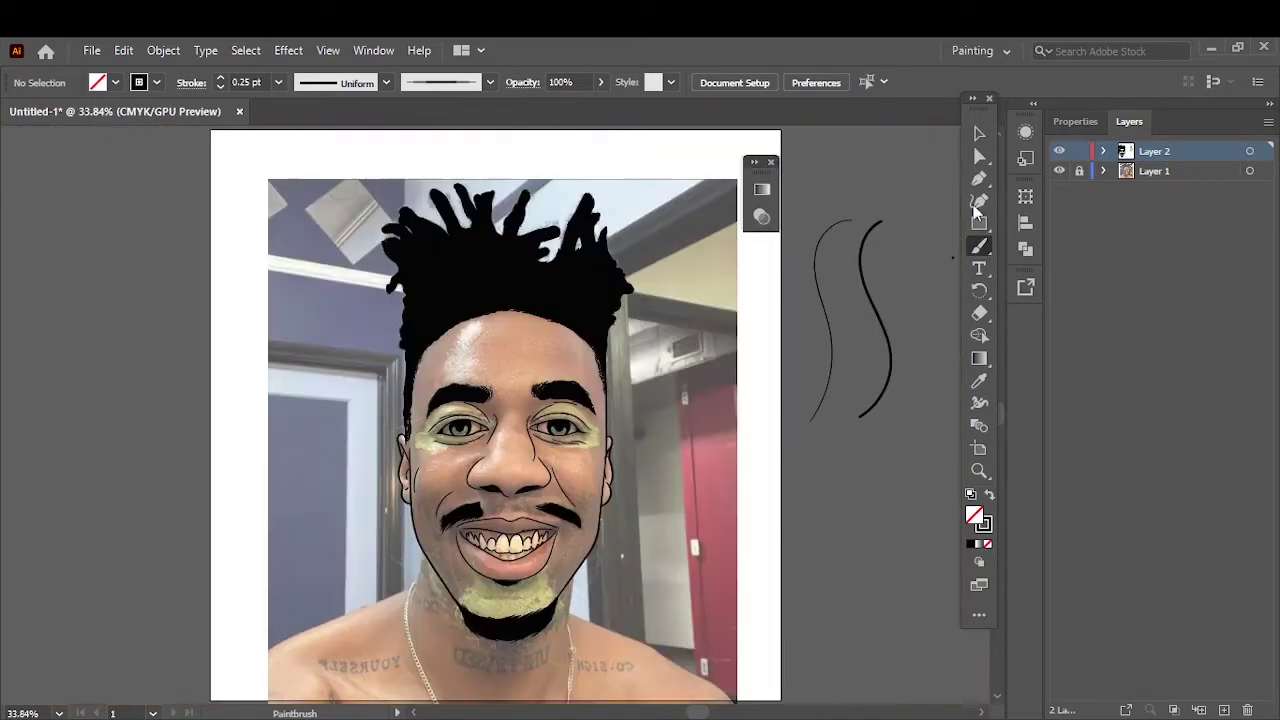
# - Paint hair strokes around the left moustache and the right moustache's tip
pyautogui.scroll(4, 506, 593)
pyautogui.moveTo(364, 455); pyautogui.dragTo(336, 495)
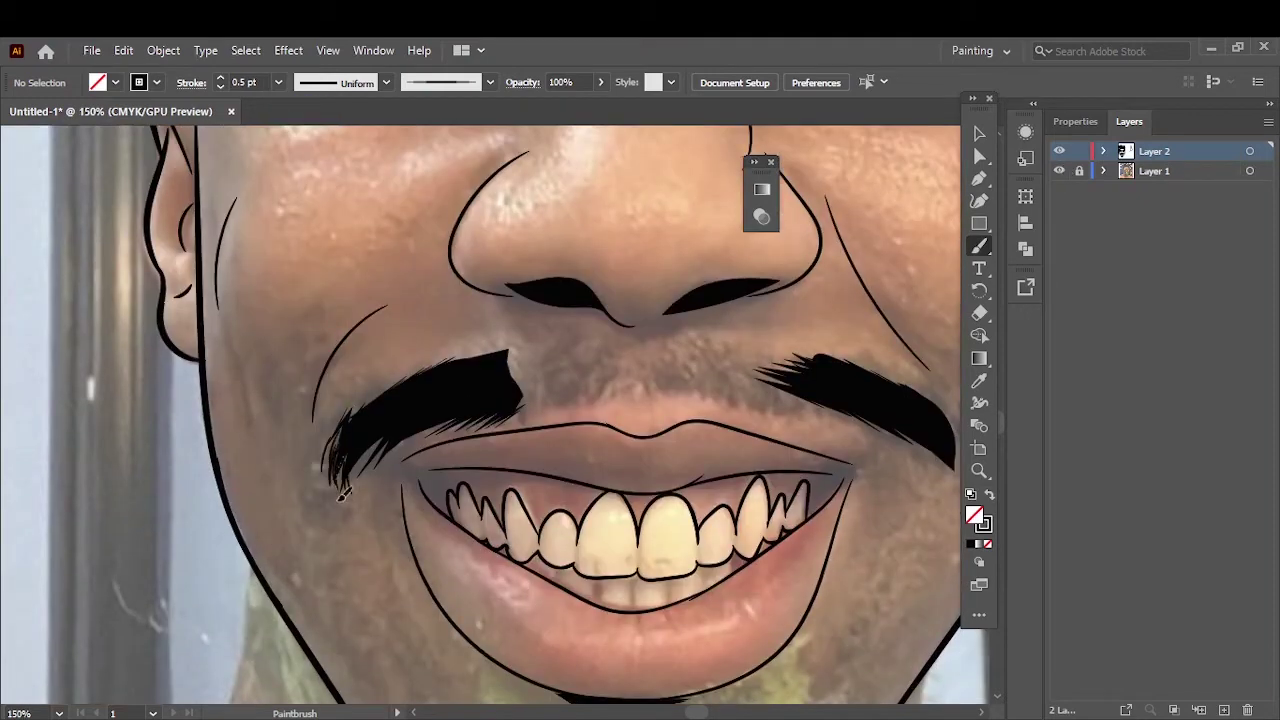
pyautogui.moveTo(440, 360); pyautogui.dragTo(352, 420)
pyautogui.moveTo(505, 348)
pyautogui.mouseDown()
pyautogui.moveTo(405, 395)
pyautogui.moveTo(388, 441)
pyautogui.mouseUp()
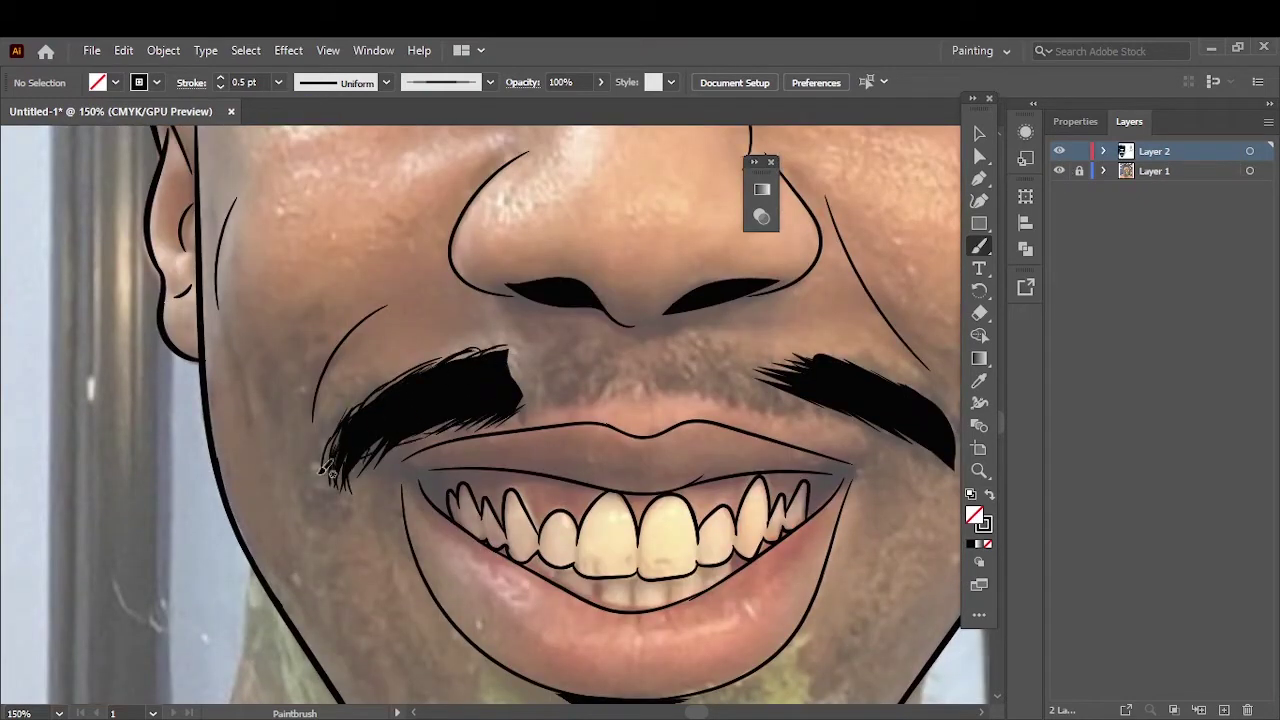
pyautogui.moveTo(513, 352); pyautogui.dragTo(518, 408)
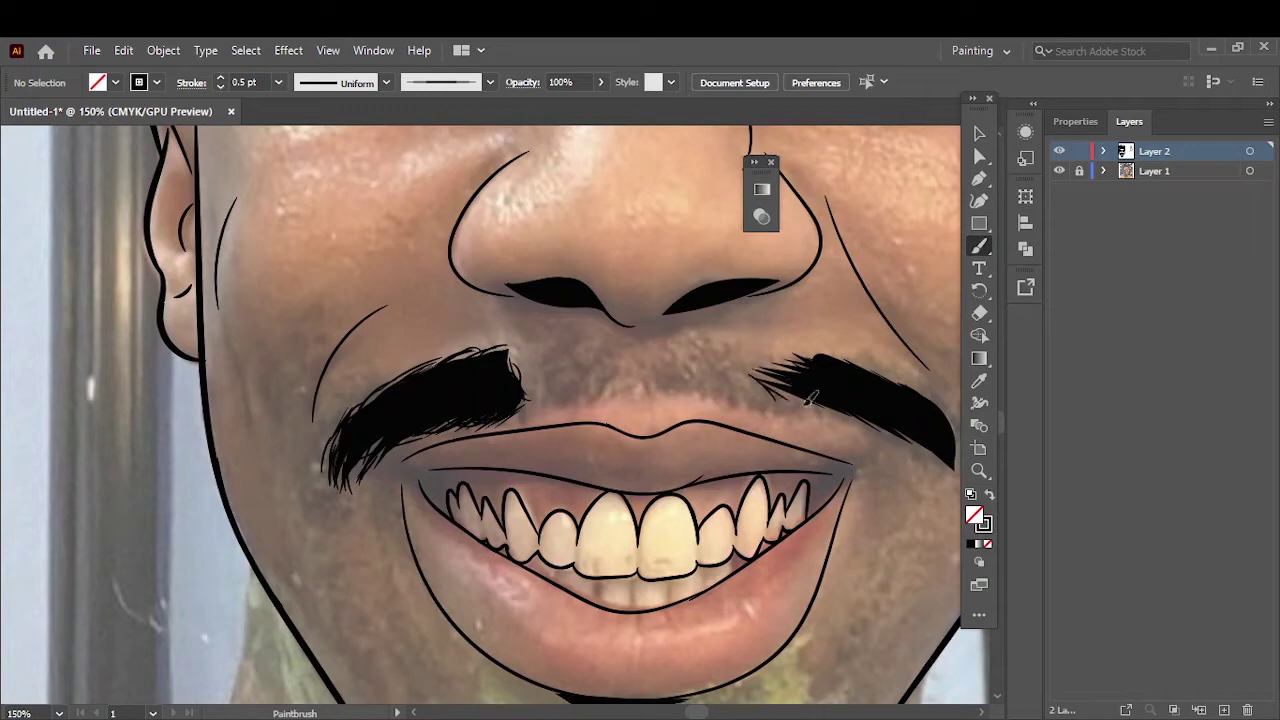
pyautogui.moveTo(800, 386); pyautogui.dragTo(758, 410)
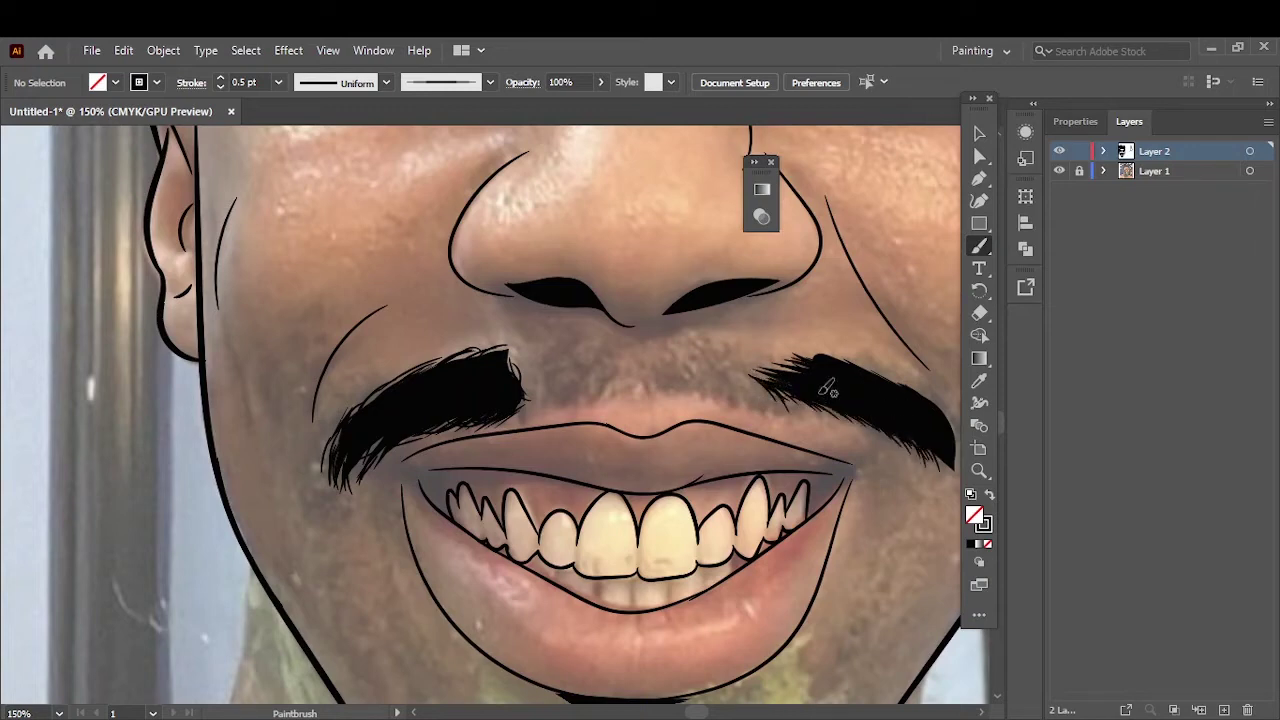
pyautogui.moveTo(828, 387)
pyautogui.mouseDown()
pyautogui.moveTo(748, 380)
pyautogui.moveTo(664, 300)
pyautogui.mouseUp()
pyautogui.hscroll(5, 757, 350)
pyautogui.scroll(-2, 741, 348)
# - At 0.25 pt, add thin hairs to both moustache inner ends and the centre
pyautogui.click(278, 82)
pyautogui.click(262, 101)
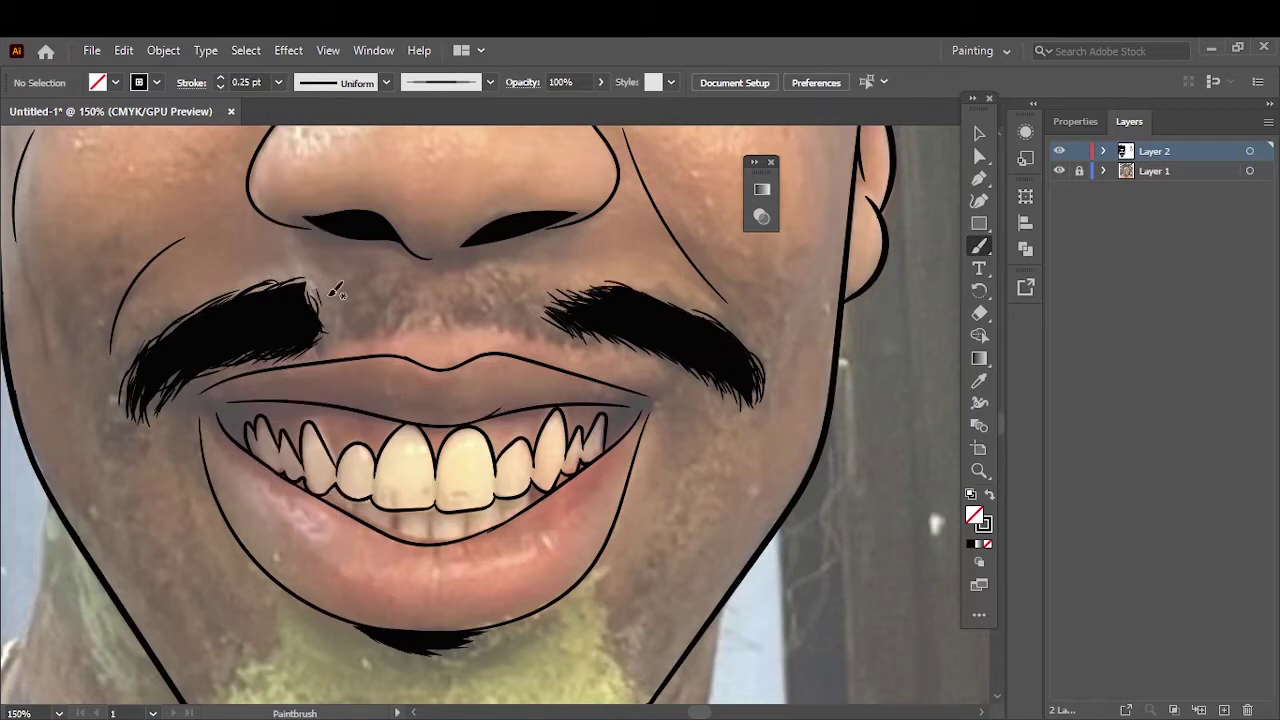
pyautogui.moveTo(322, 292); pyautogui.dragTo(345, 330)
pyautogui.moveTo(405, 290); pyautogui.dragTo(392, 327)
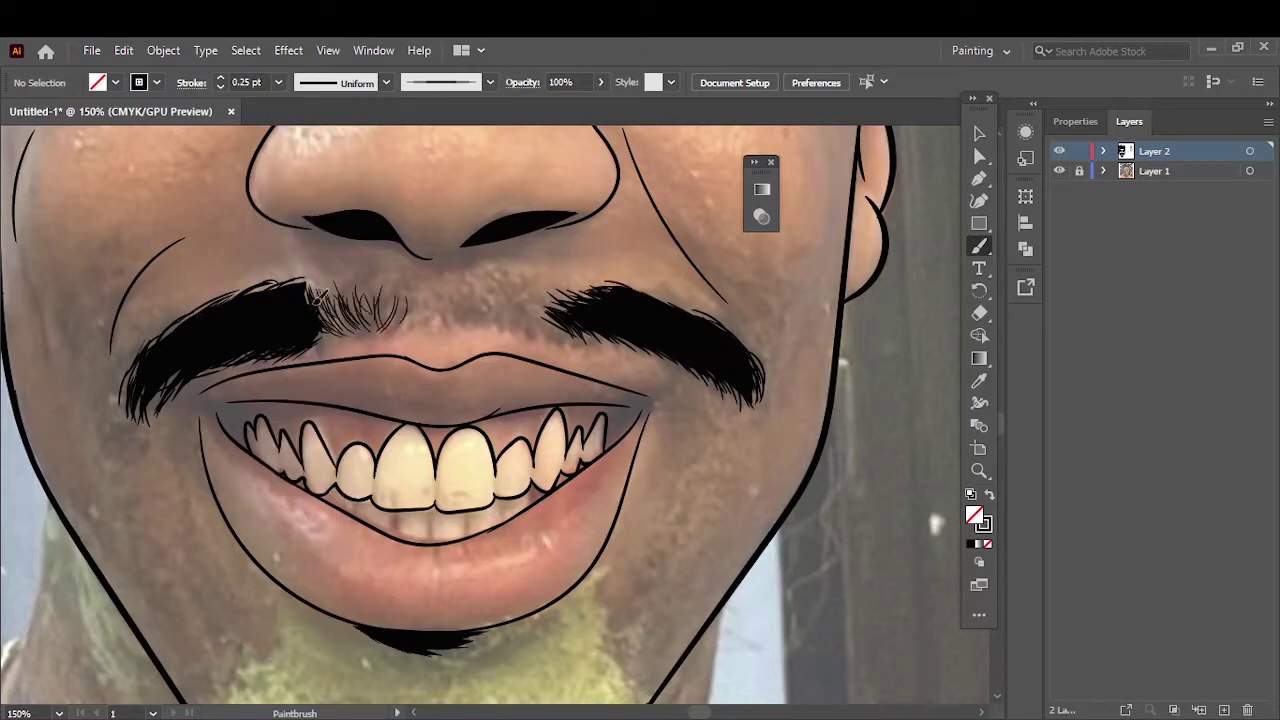
pyautogui.moveTo(390, 286); pyautogui.dragTo(408, 330)
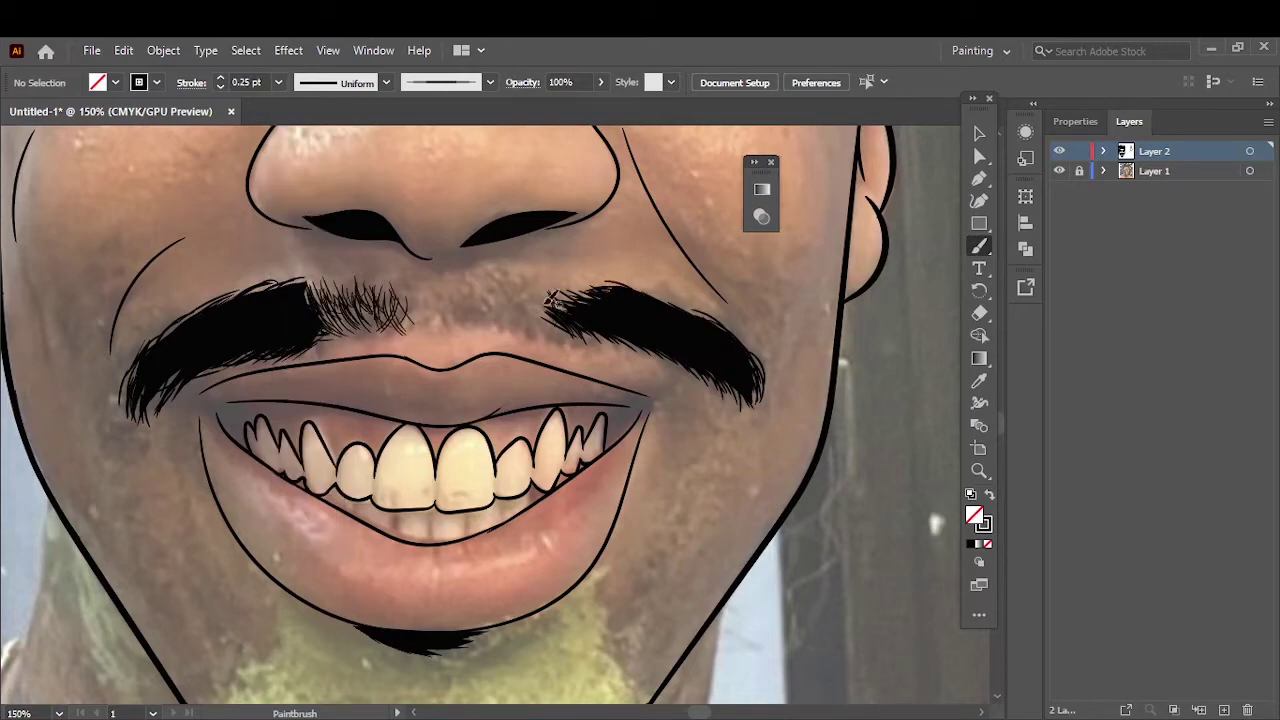
pyautogui.moveTo(520, 288); pyautogui.dragTo(526, 322)
pyautogui.moveTo(494, 284); pyautogui.dragTo(498, 328)
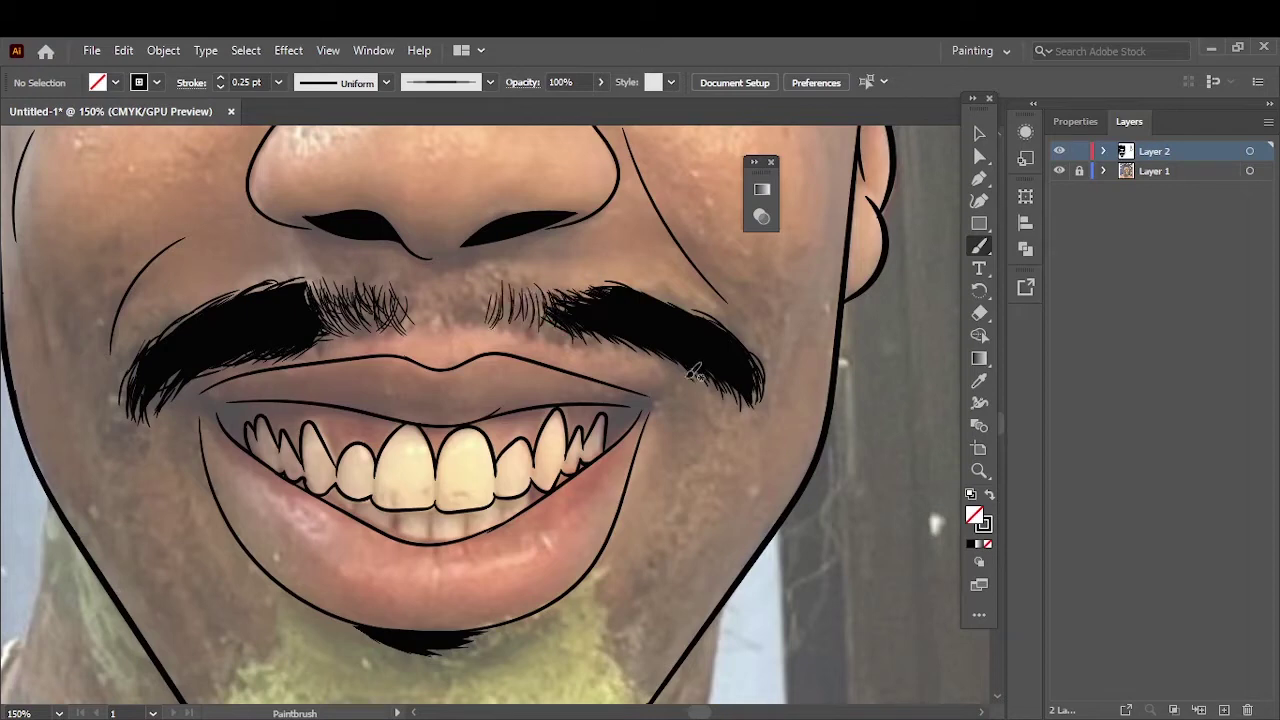
pyautogui.hotkey('ctrl', '0')
pyautogui.hotkey('ctrl', '1')
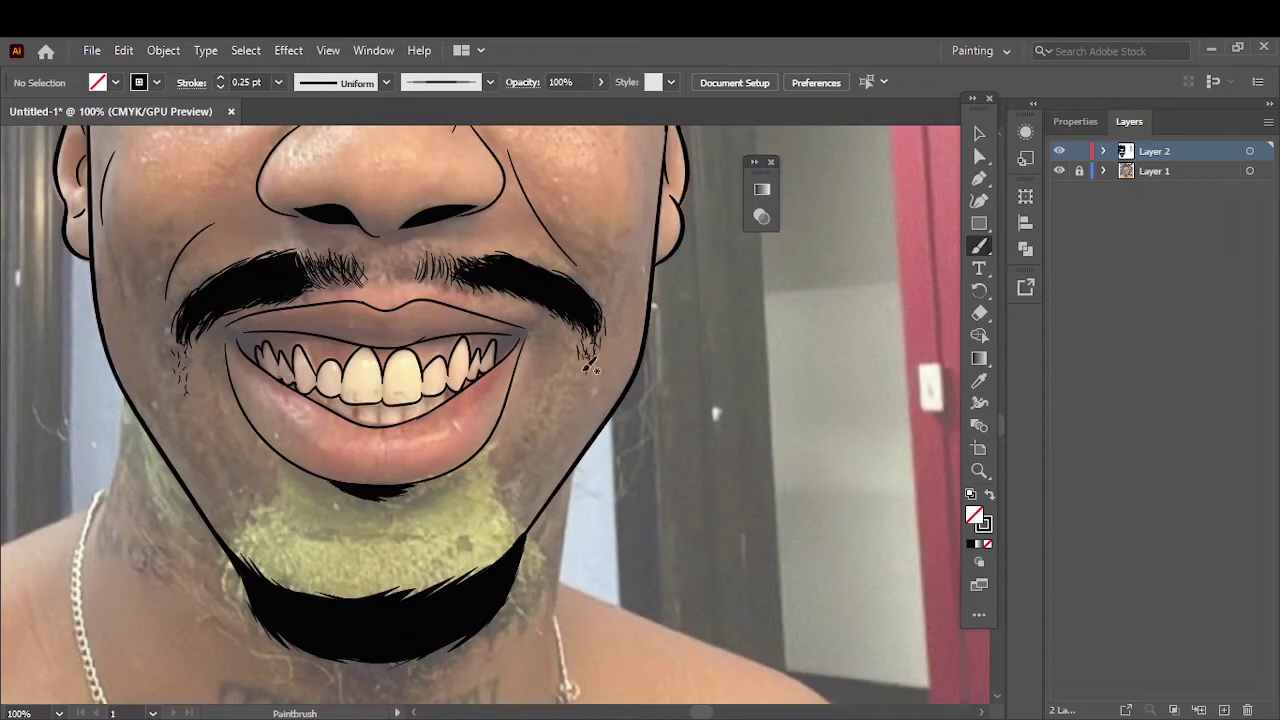
# - Raise the stroke to 0.75 pt, fringe the beard's upper edge, and hide the reference photo
pyautogui.click(278, 82)
pyautogui.click(300, 118)
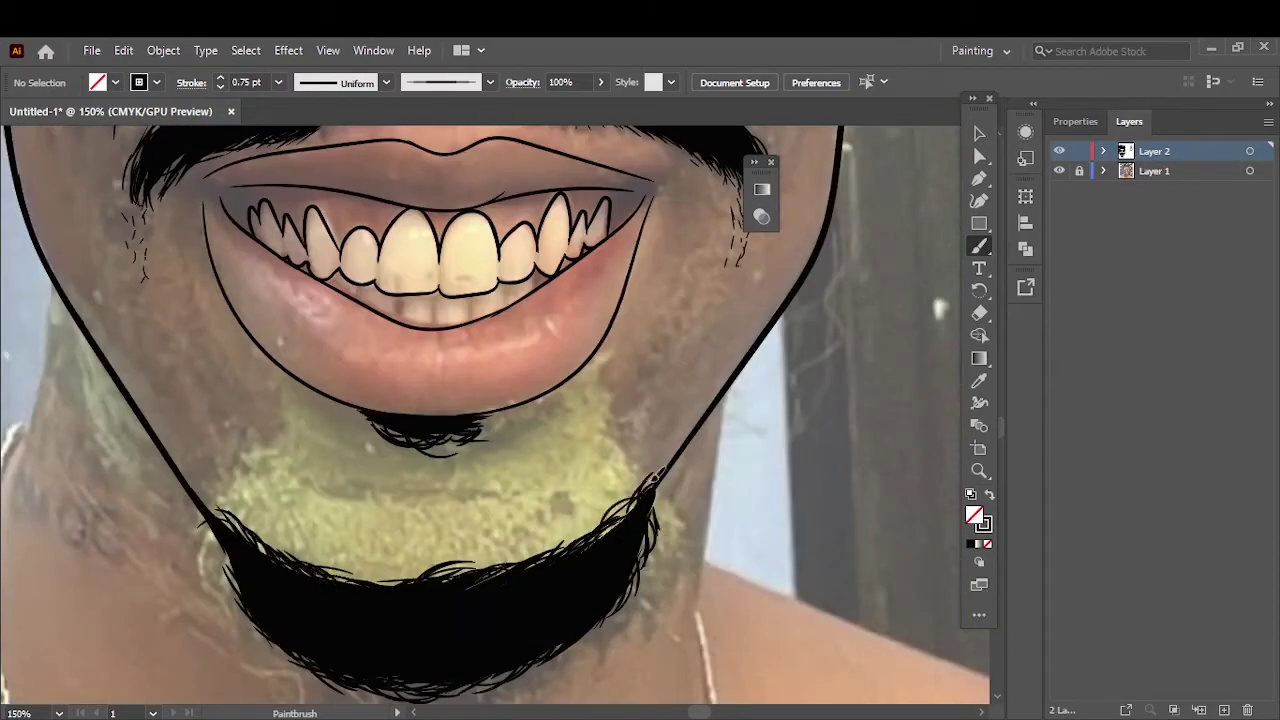
pyautogui.moveTo(655, 480); pyautogui.dragTo(445, 573)
pyautogui.moveTo(641, 458); pyautogui.dragTo(330, 650)
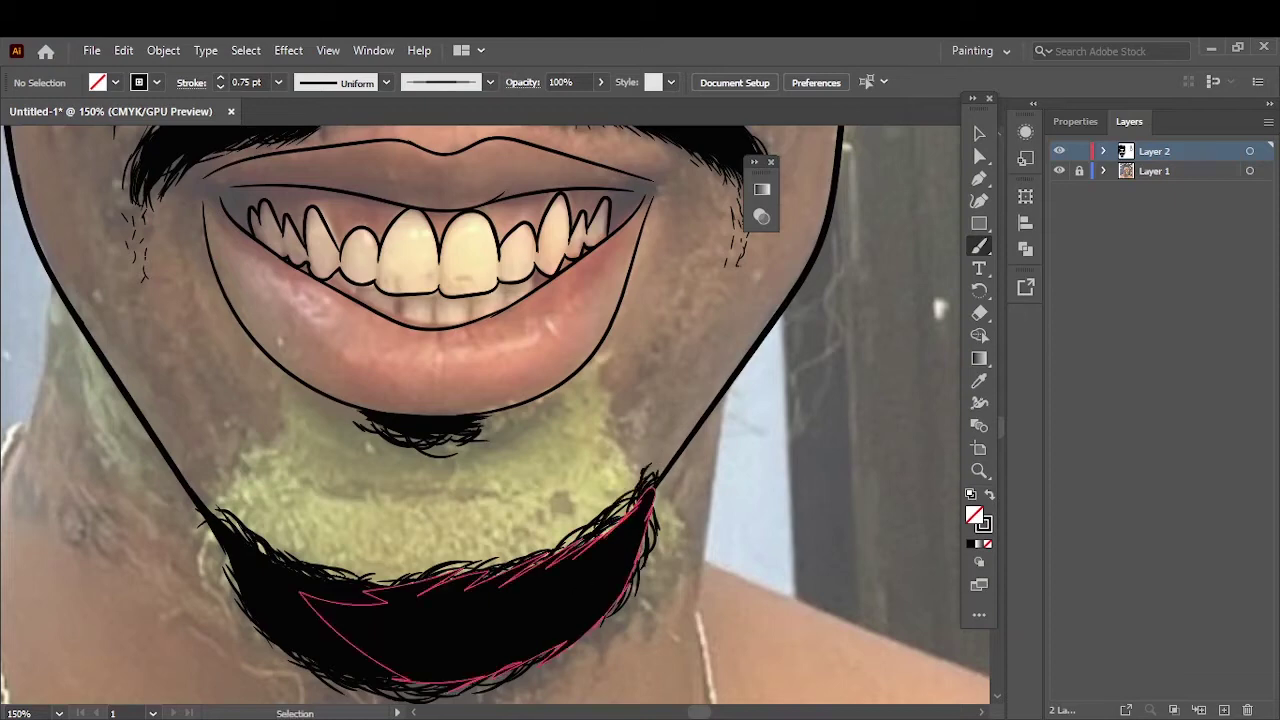
pyautogui.click(1059, 171)
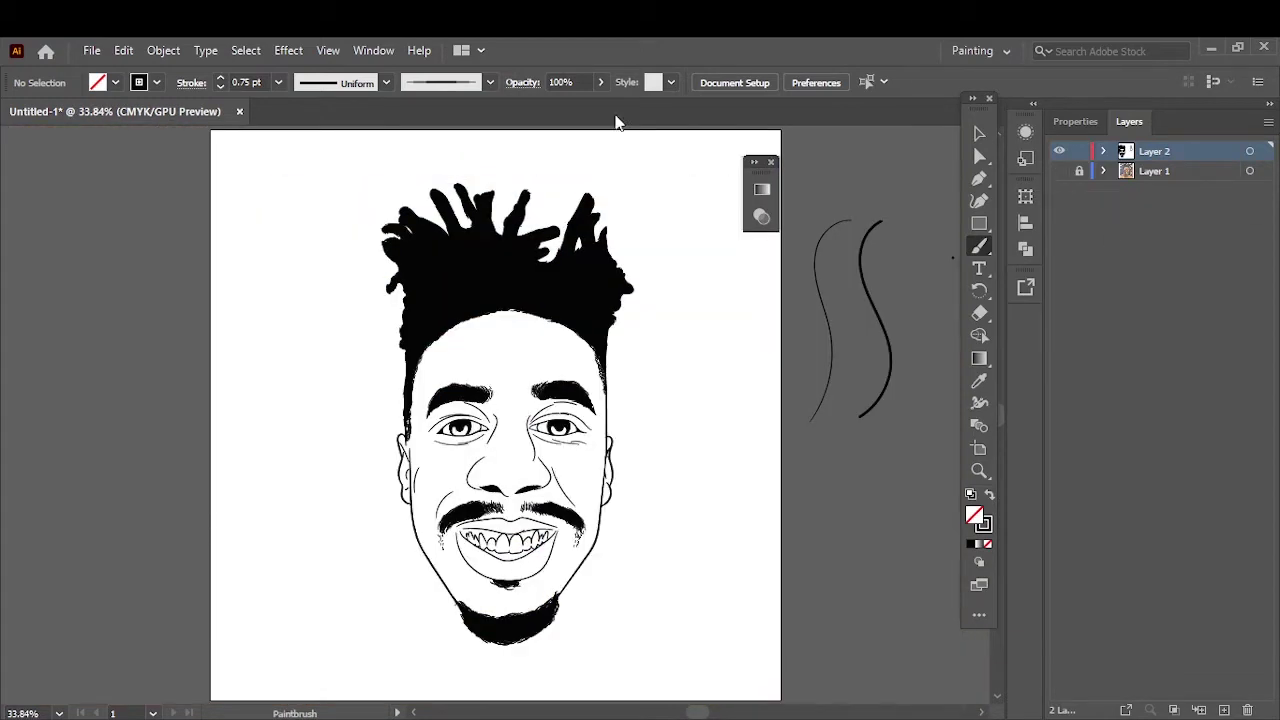
# - Fringe the hair's left edge with short hairy strokes
pyautogui.scroll(5, 410, 400)
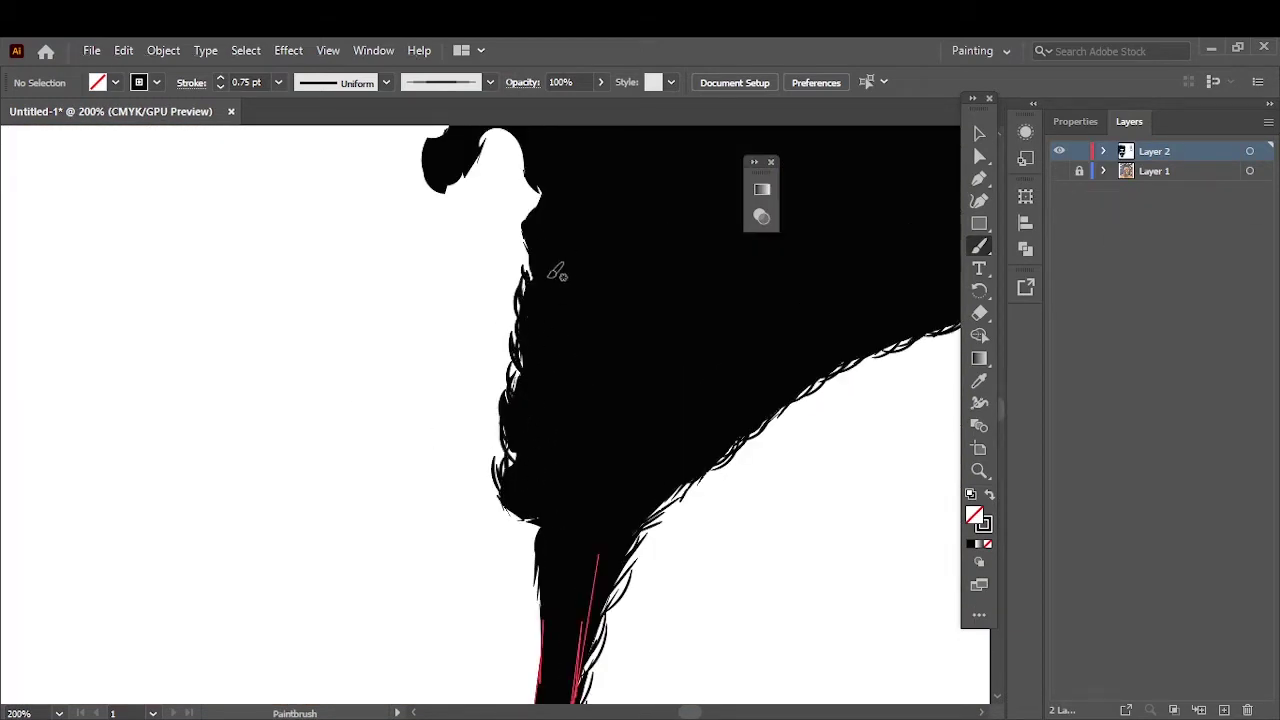
pyautogui.scroll(2, 553, 273)
pyautogui.scroll(3, 600, 400)
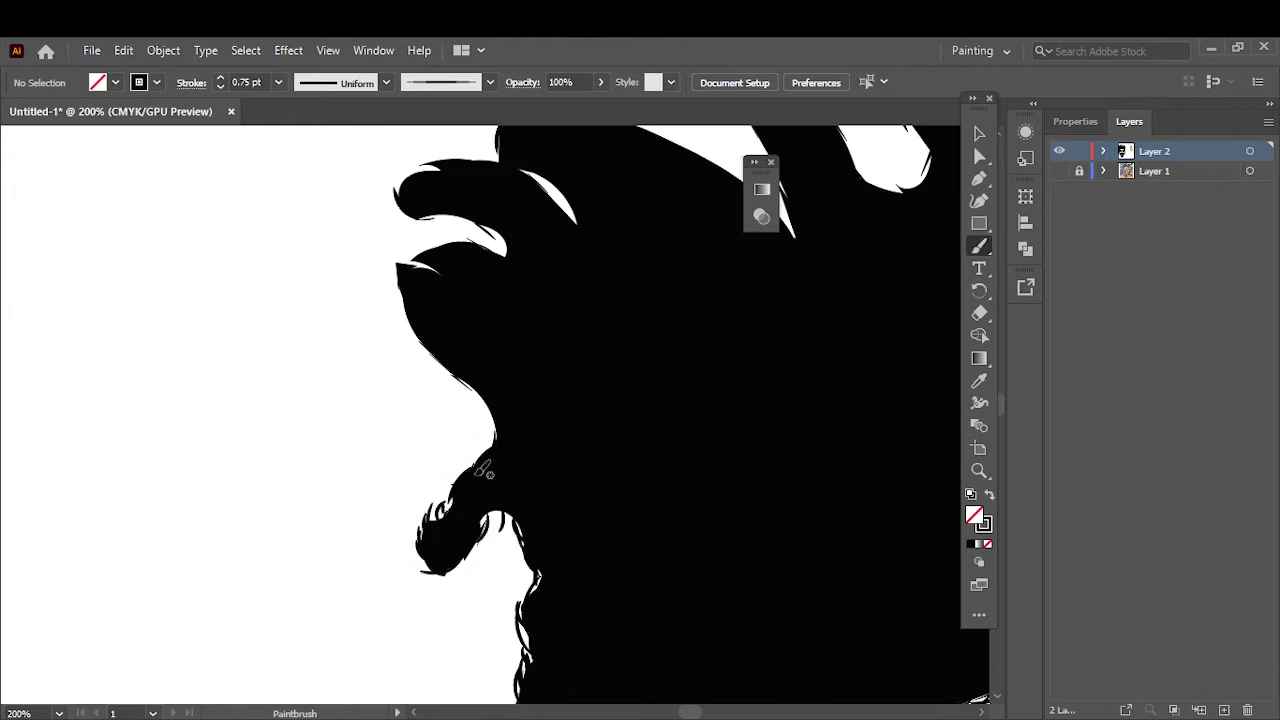
pyautogui.moveTo(500, 420); pyautogui.dragTo(417, 267)
pyautogui.moveTo(420, 340); pyautogui.dragTo(500, 425)
pyautogui.scroll(4, 515, 435)
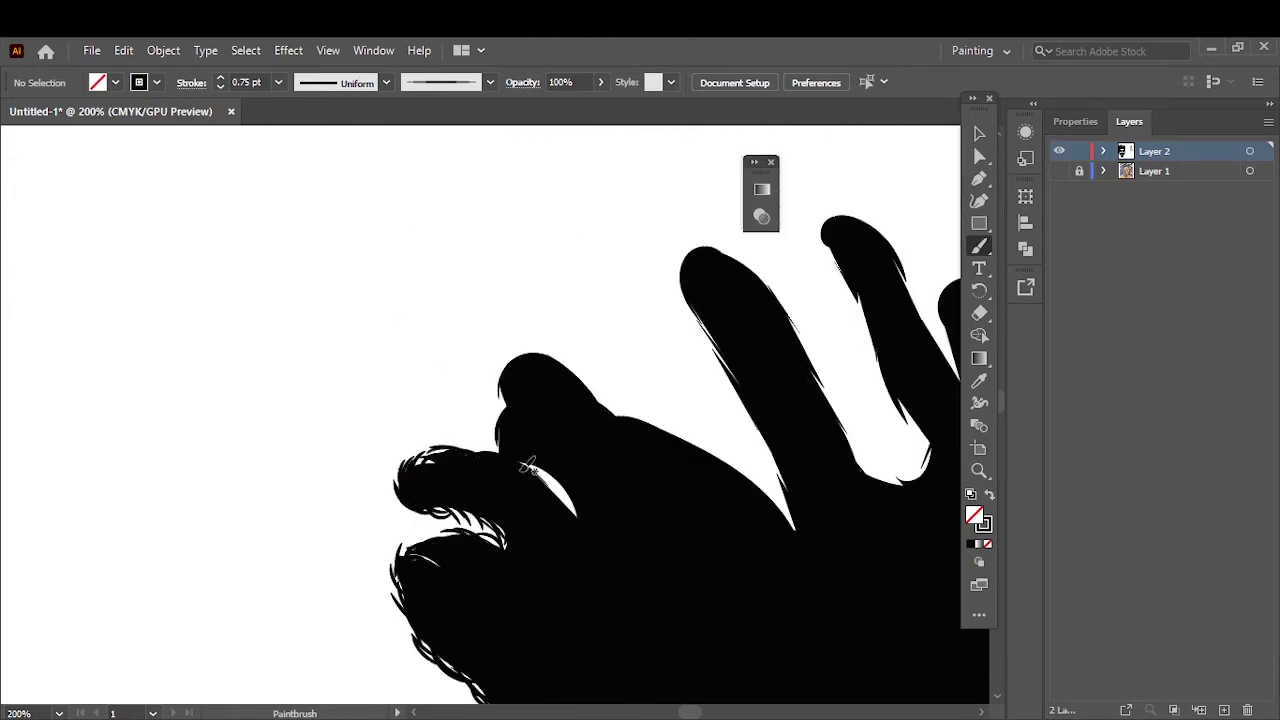
# - Roughen the edges of the leftmost, middle and right dreadlocks with hairy strokes
pyautogui.moveTo(500, 460)
pyautogui.mouseDown()
pyautogui.moveTo(495, 402)
pyautogui.moveTo(560, 345)
pyautogui.mouseUp()
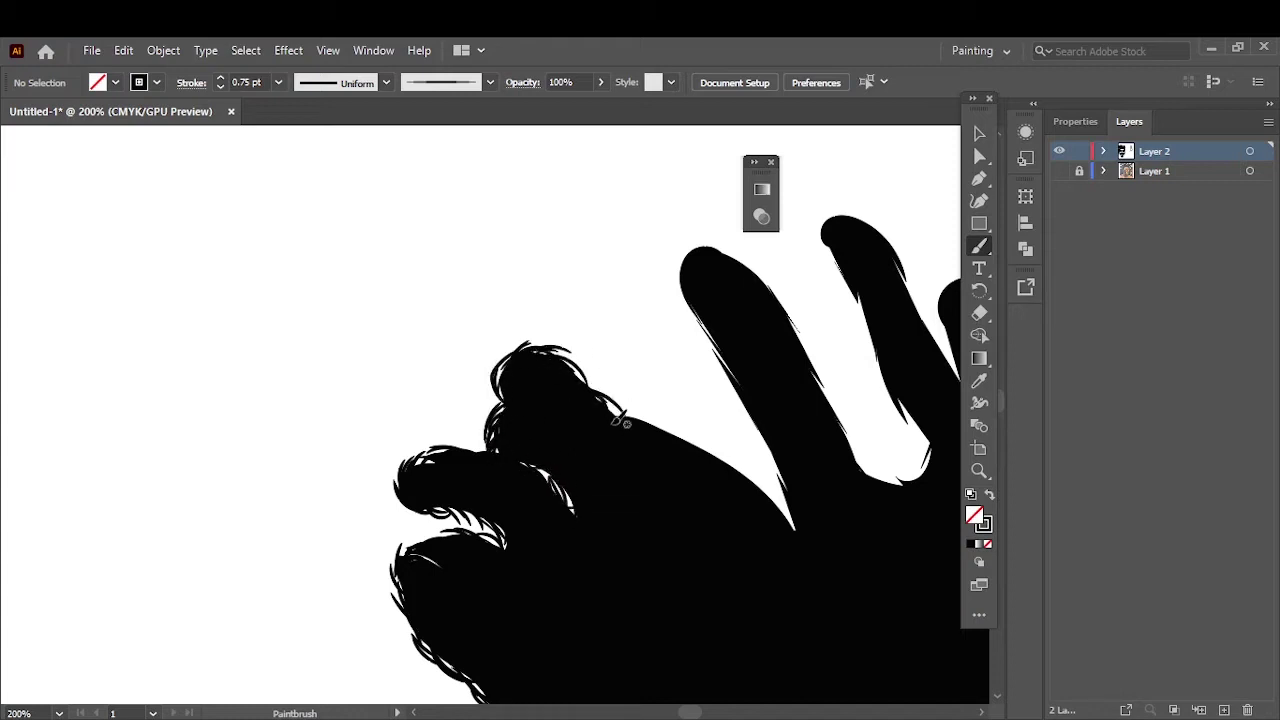
pyautogui.moveTo(755, 470)
pyautogui.mouseDown()
pyautogui.moveTo(686, 277)
pyautogui.moveTo(900, 468)
pyautogui.mouseUp()
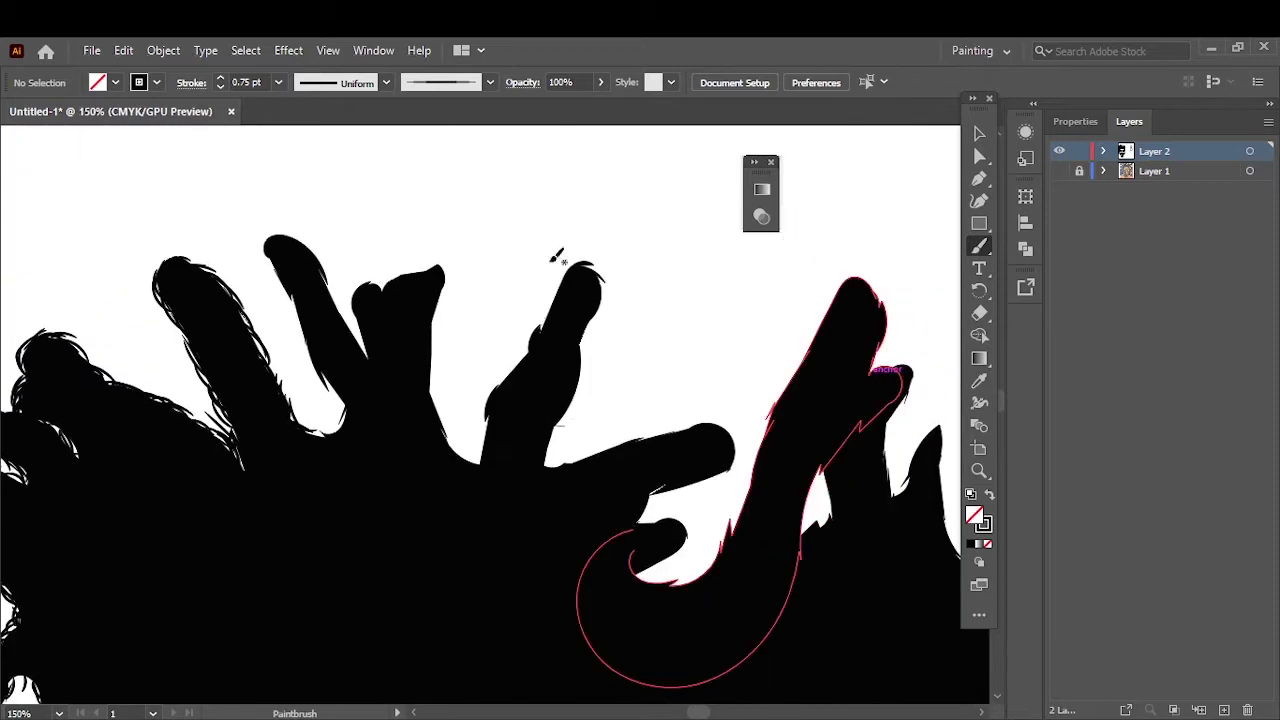
pyautogui.moveTo(350, 430); pyautogui.dragTo(276, 260)
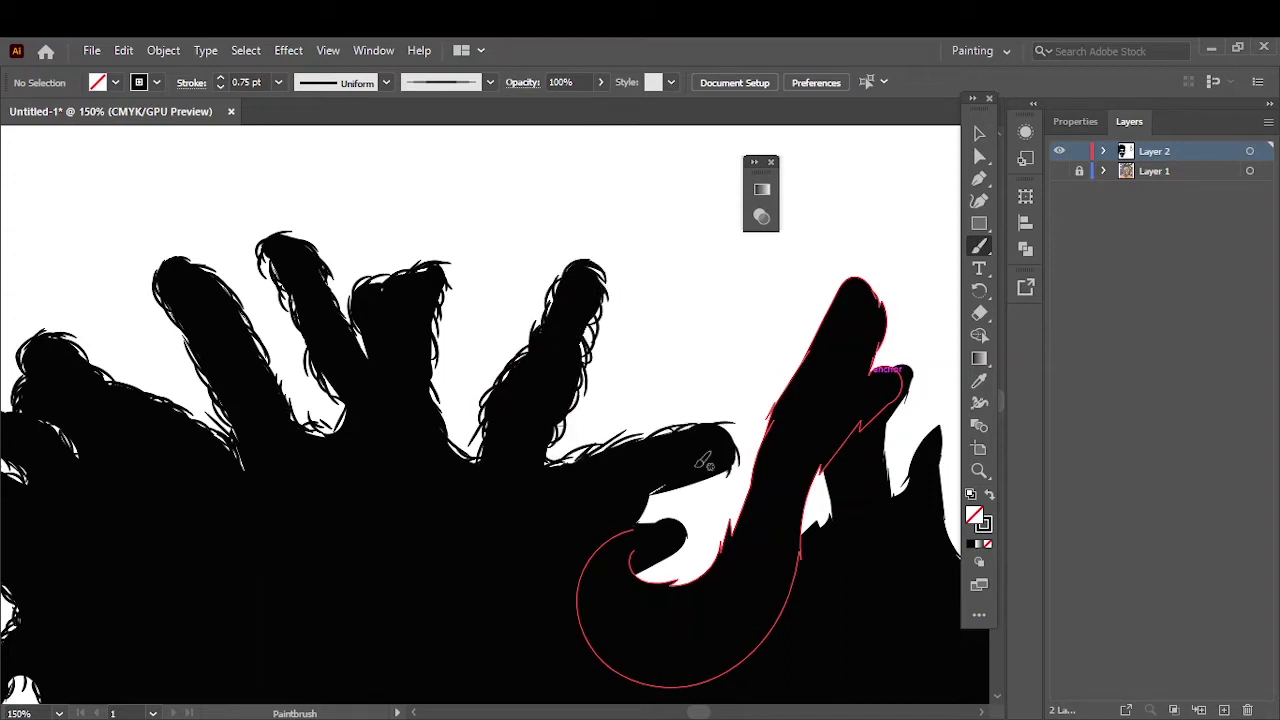
pyautogui.moveTo(740, 512)
pyautogui.mouseDown()
pyautogui.moveTo(829, 334)
pyautogui.moveTo(700, 584)
pyautogui.mouseUp()
# - Fit the whole artboard in view and marquee-select the face artwork
pyautogui.hotkey('ctrl', '0')
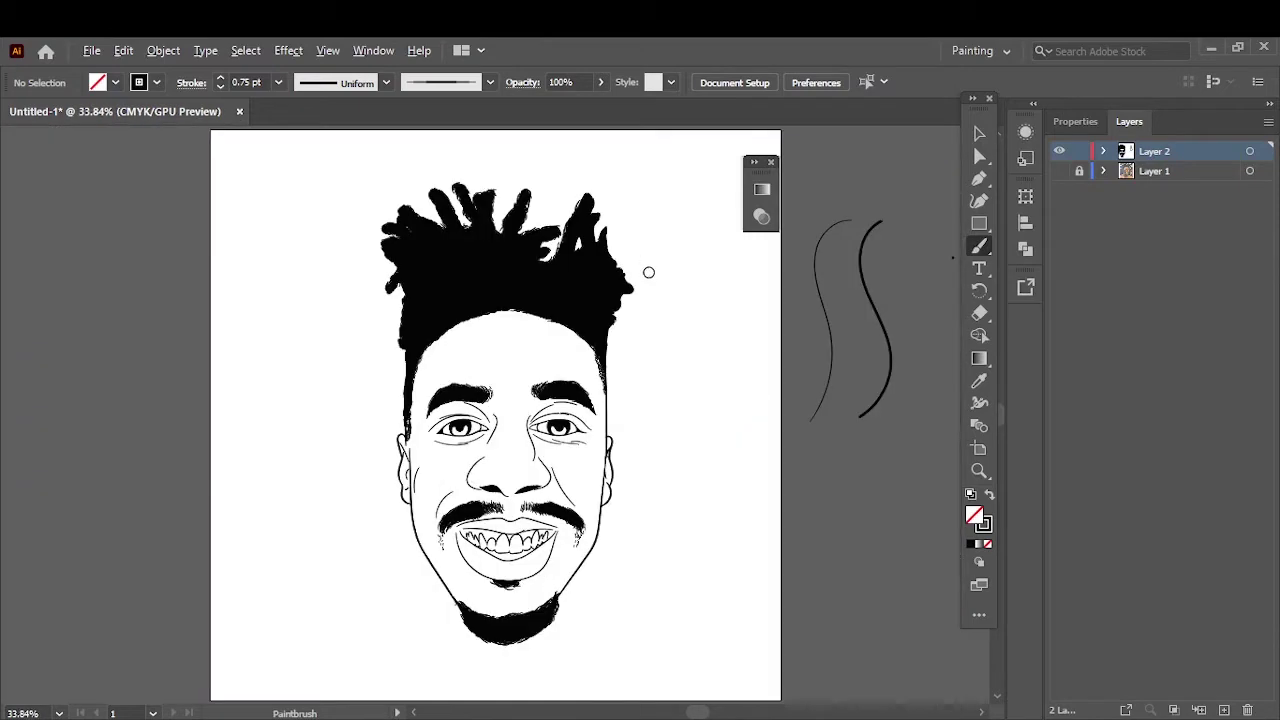
pyautogui.scroll(2, 648, 272)
pyautogui.scroll(-3, 686, 357)
pyautogui.scroll(5, 686, 274)
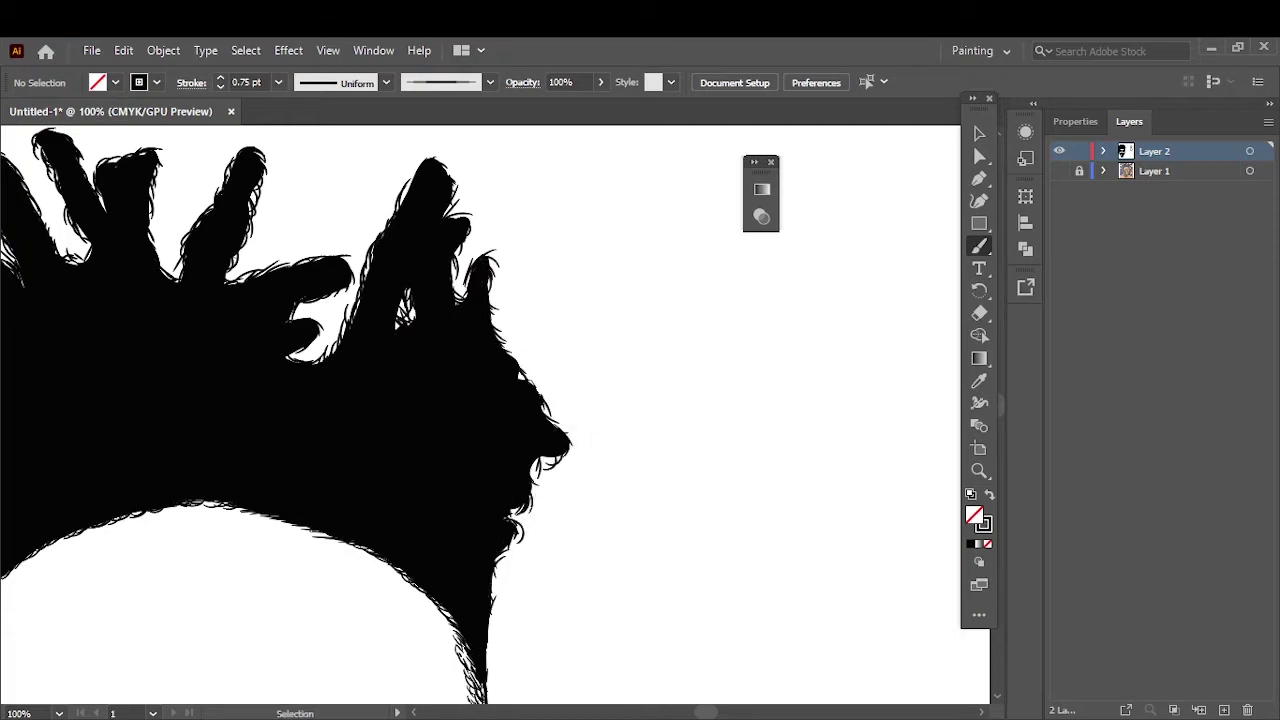
pyautogui.hotkey('ctrl', '0')
pyautogui.press('v')
pyautogui.moveTo(586, 214); pyautogui.dragTo(137, 49)
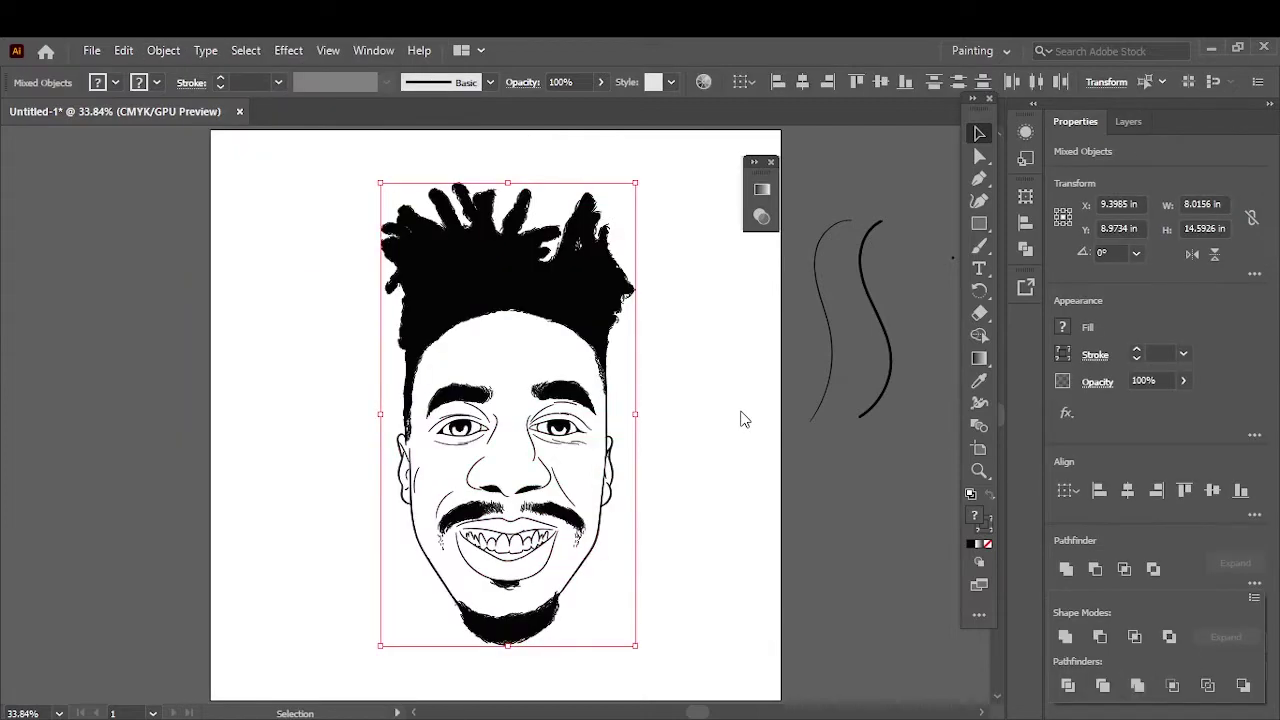
# - Deselect the artwork and delete the duplicate line-art layer
pyautogui.click(743, 418)
pyautogui.press('F7')
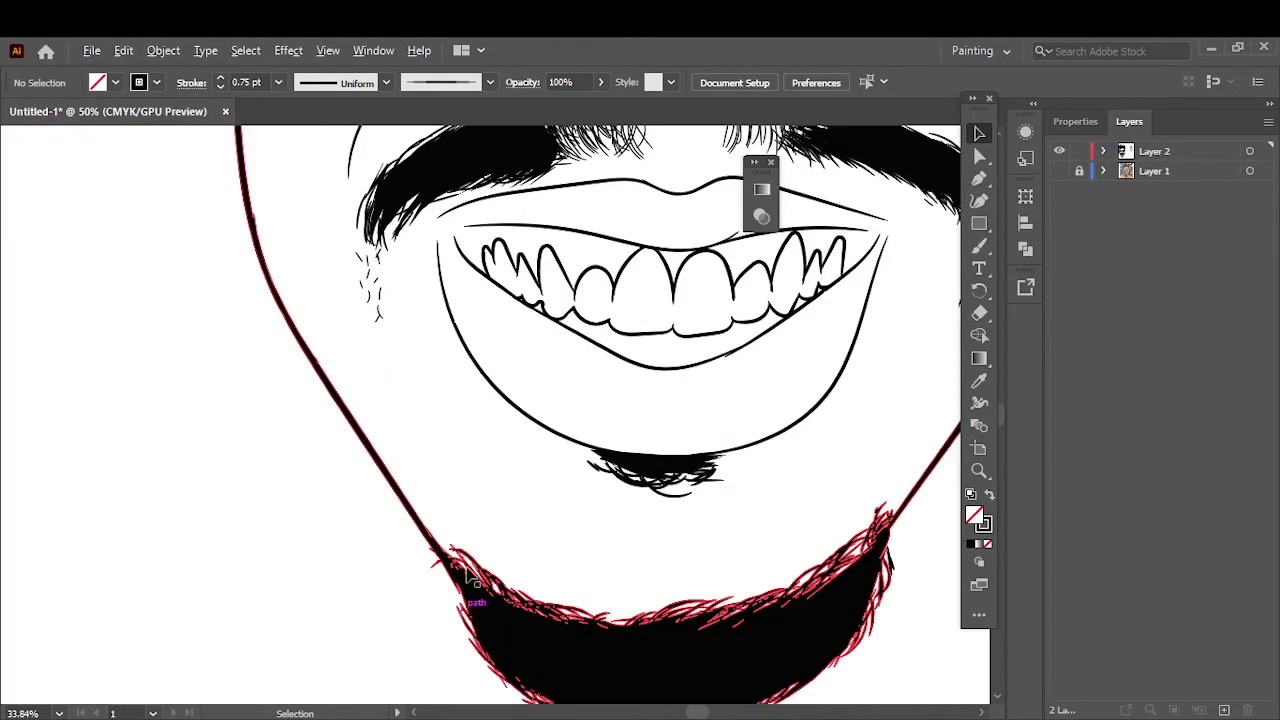
pyautogui.click(278, 82)
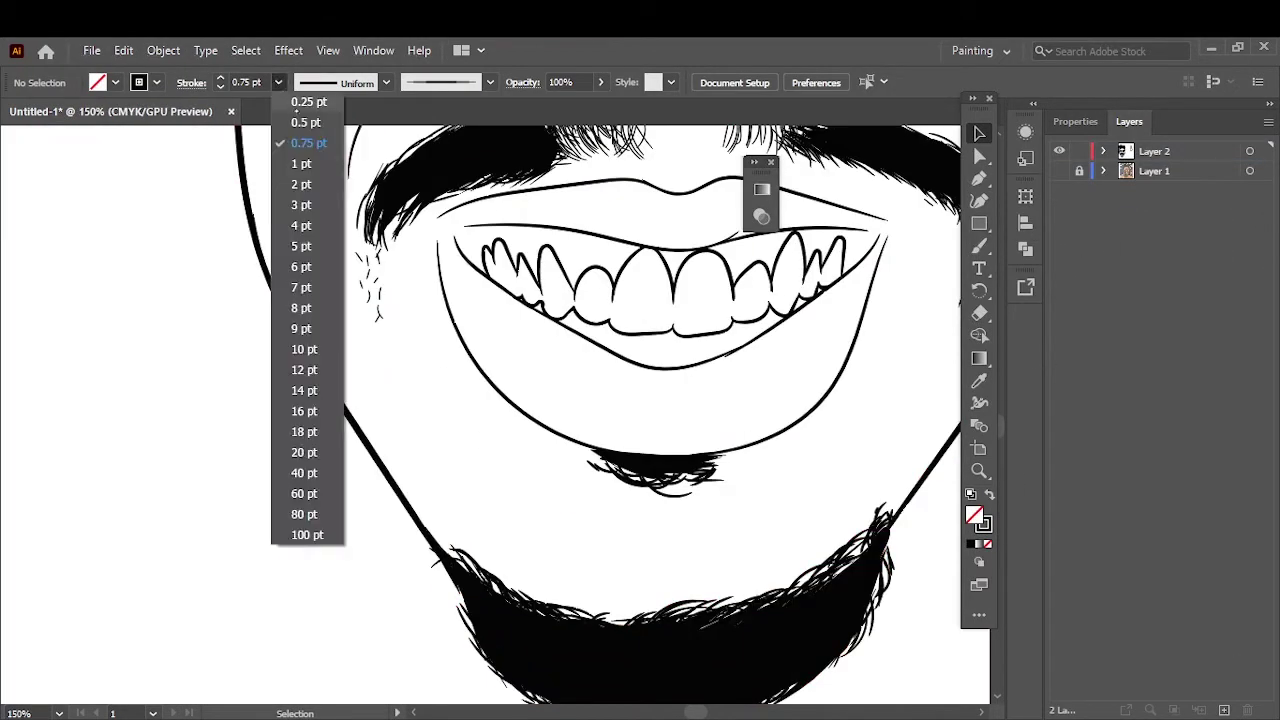
pyautogui.press('b')
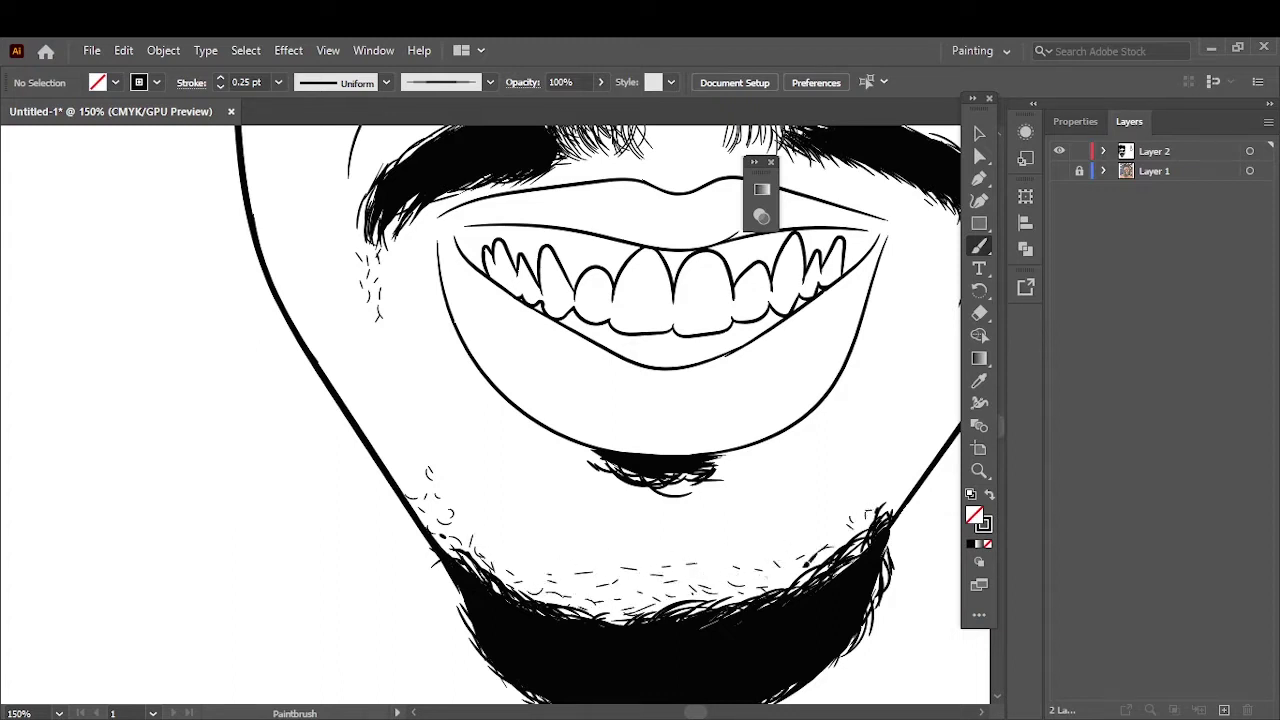
pyautogui.hscroll(5, 645, 470)
# - Fit the artboard, hide the reference photo layer and select all the line art
pyautogui.hotkey('ctrl', '0')
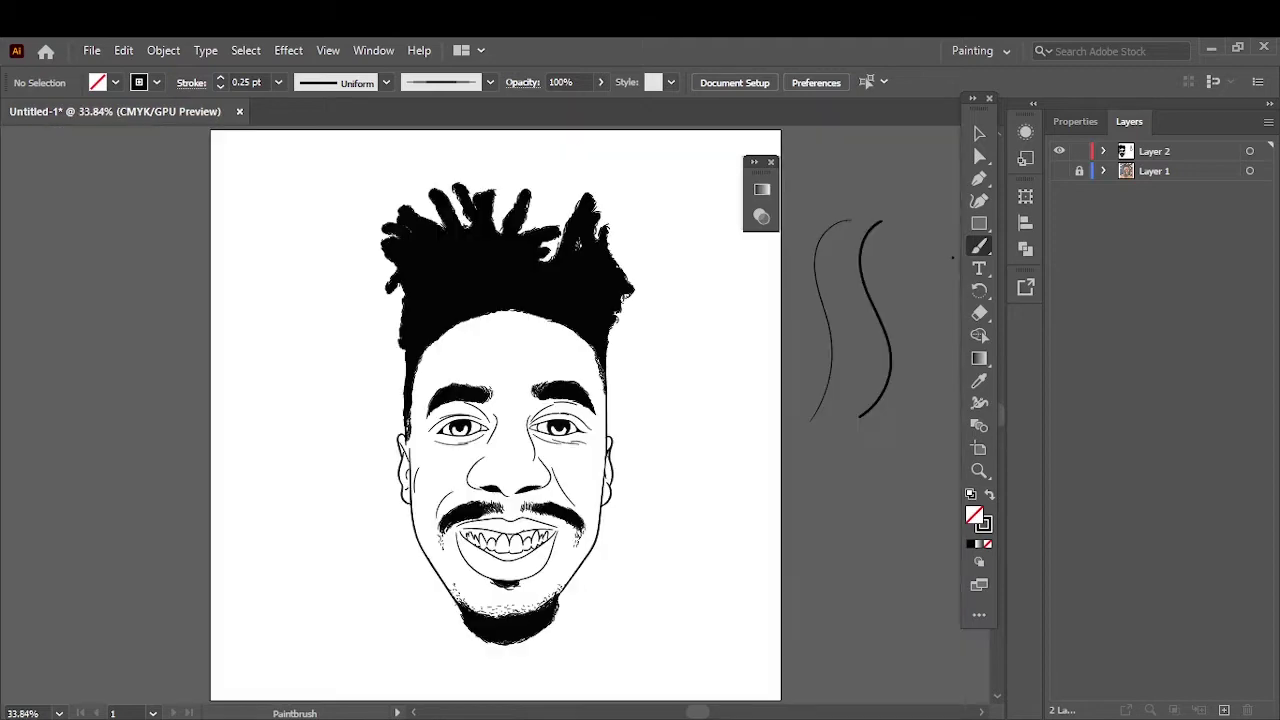
pyautogui.click(1059, 171)
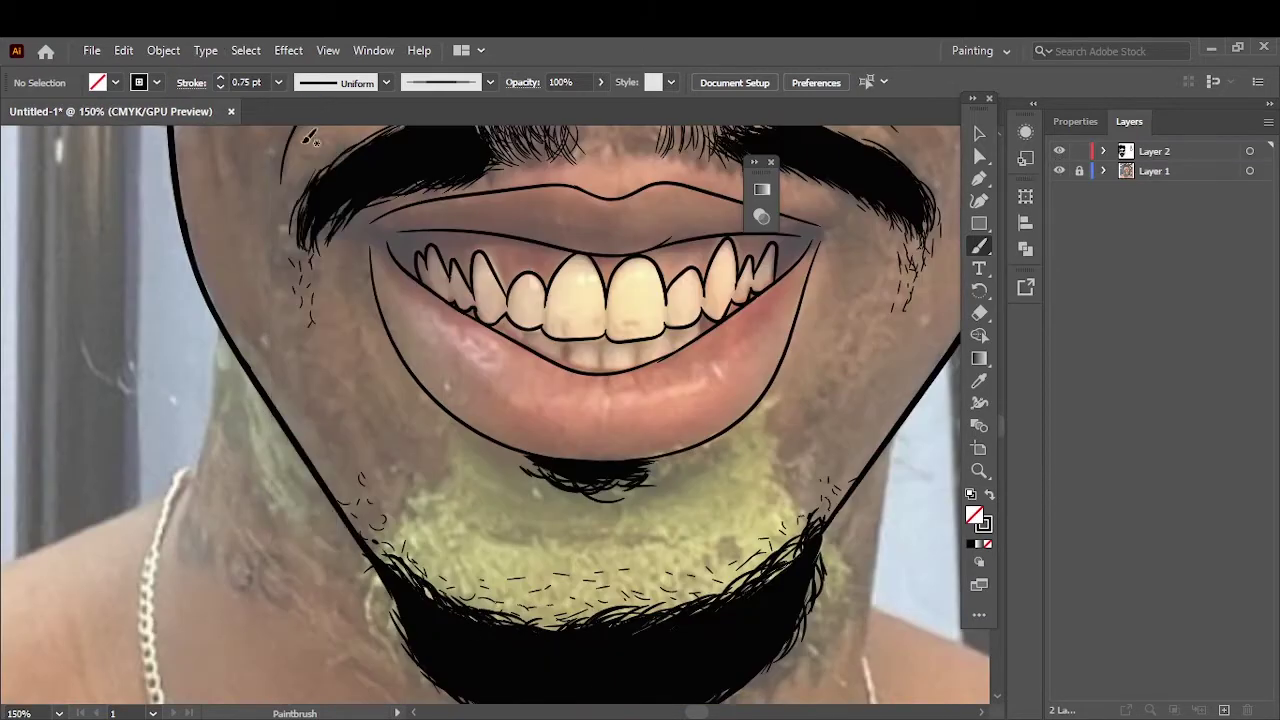
pyautogui.hotkey('ctrl', '0')
pyautogui.click(1059, 171)
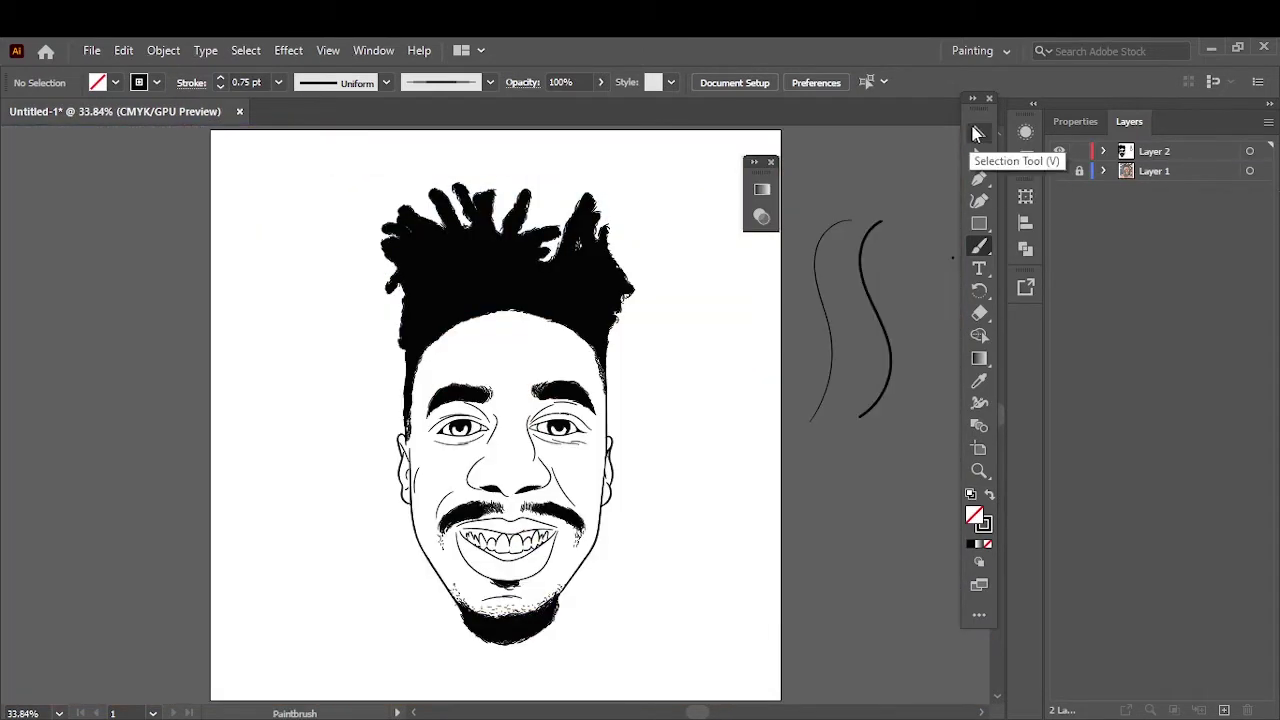
pyautogui.click(979, 133)
pyautogui.hotkey('ctrl', 'a')
pyautogui.click(163, 50)
# - Duplicate the line-art layer and lock the copy
pyautogui.click(785, 372)
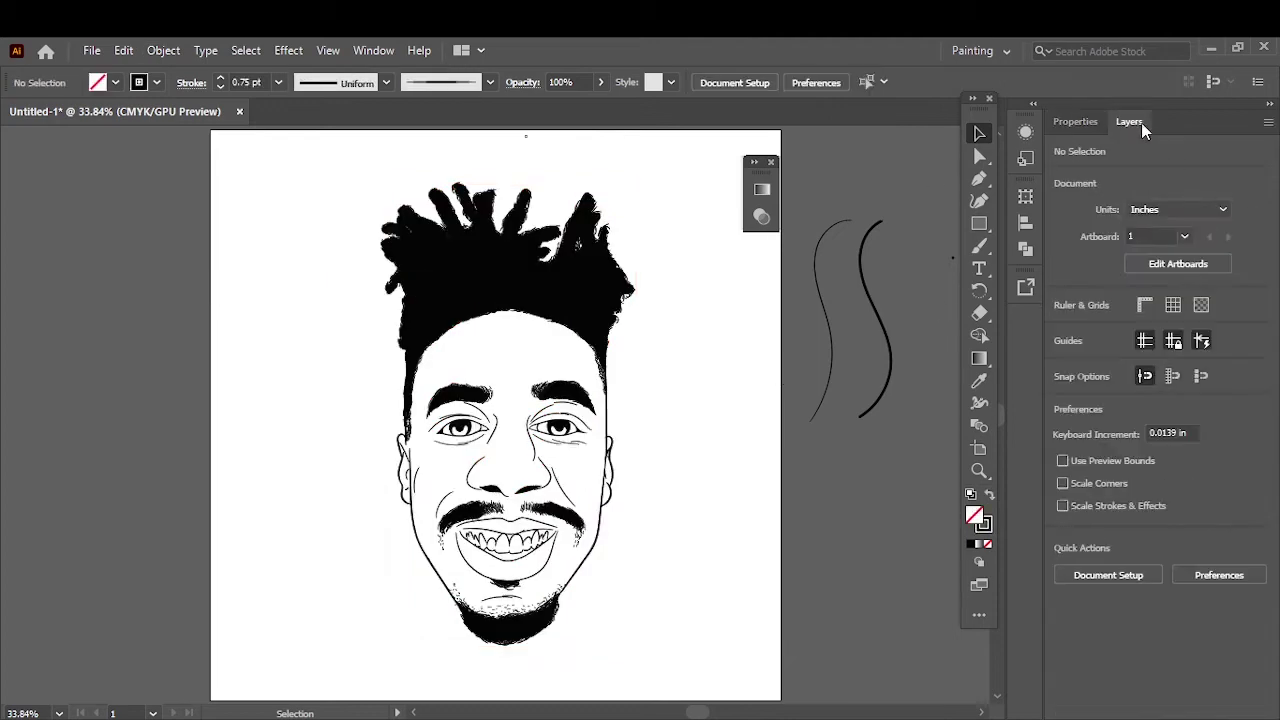
pyautogui.click(1130, 121)
pyautogui.click(1079, 151)
# - Load the skin tone swatch library and draw an orange rectangle covering the face
pyautogui.click(156, 82)
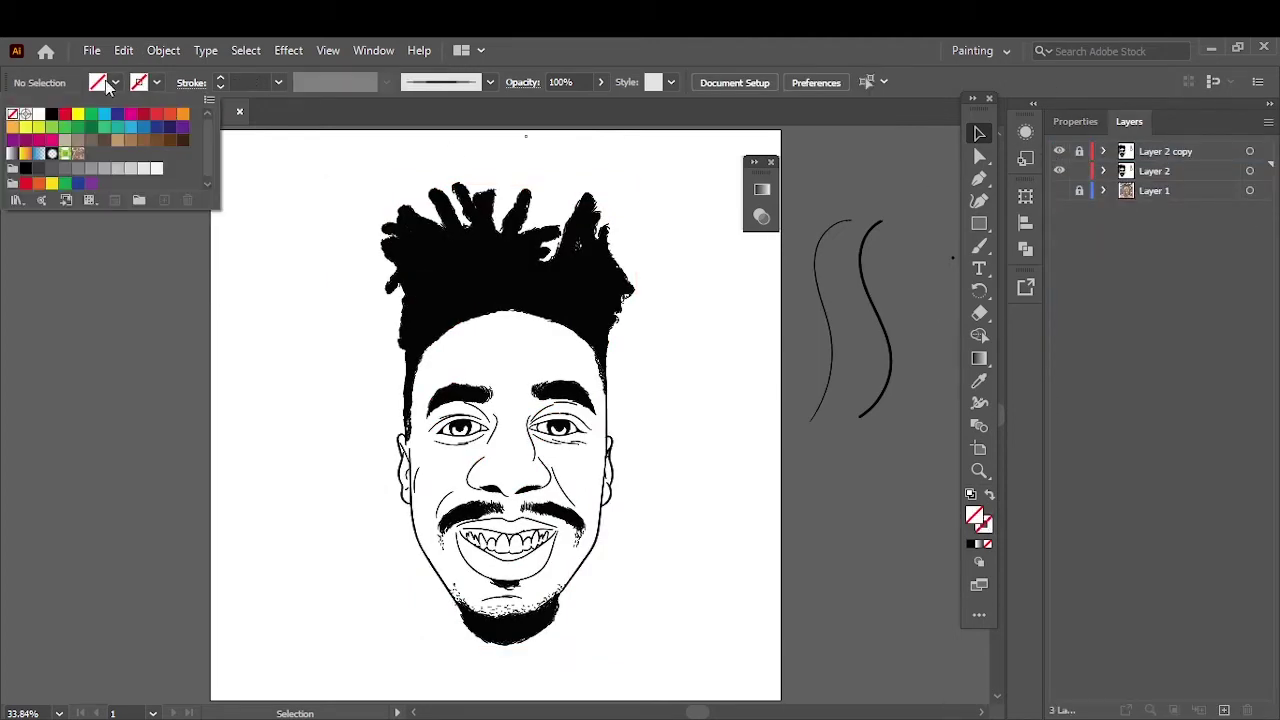
pyautogui.click(12, 206)
pyautogui.click(262, 694)
pyautogui.click(741, 333)
pyautogui.press('m')
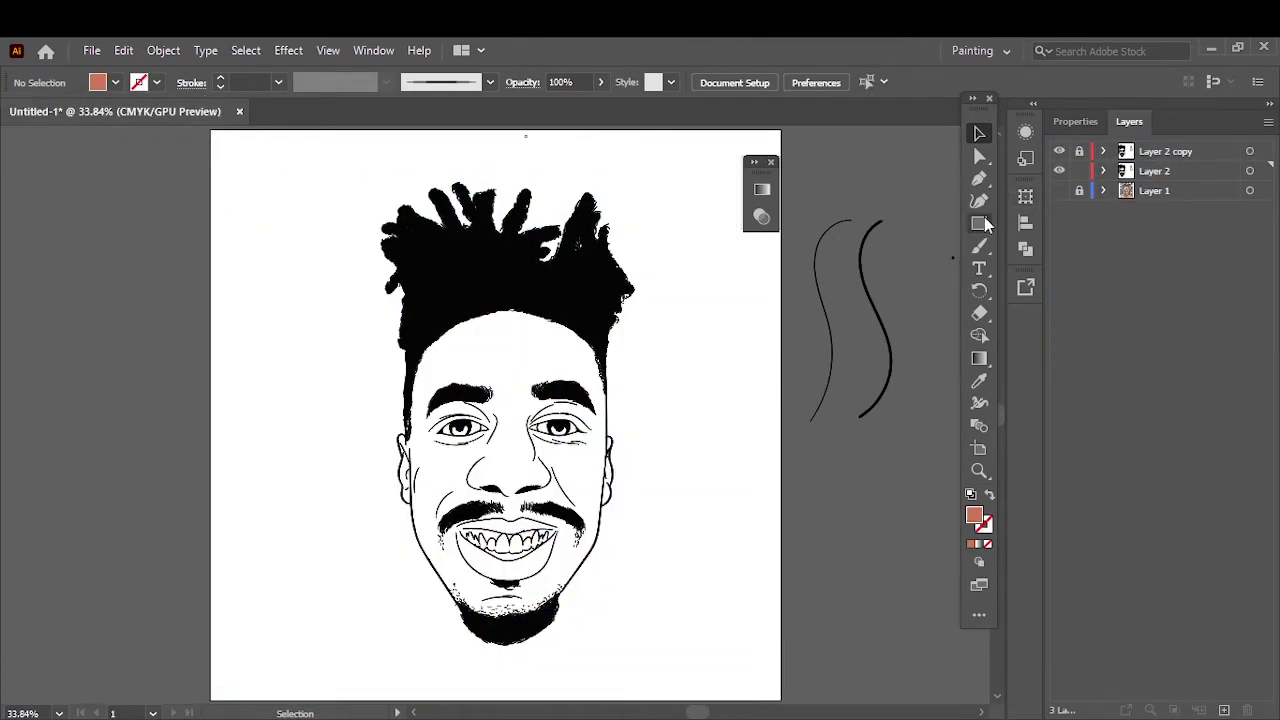
pyautogui.moveTo(306, 157); pyautogui.dragTo(703, 663)
# - Adjust the rectangle's cyan and magenta colour balance with live preview and apply it
pyautogui.hotkey('ctrl', '=')
pyautogui.click(123, 50)
pyautogui.click(514, 428)
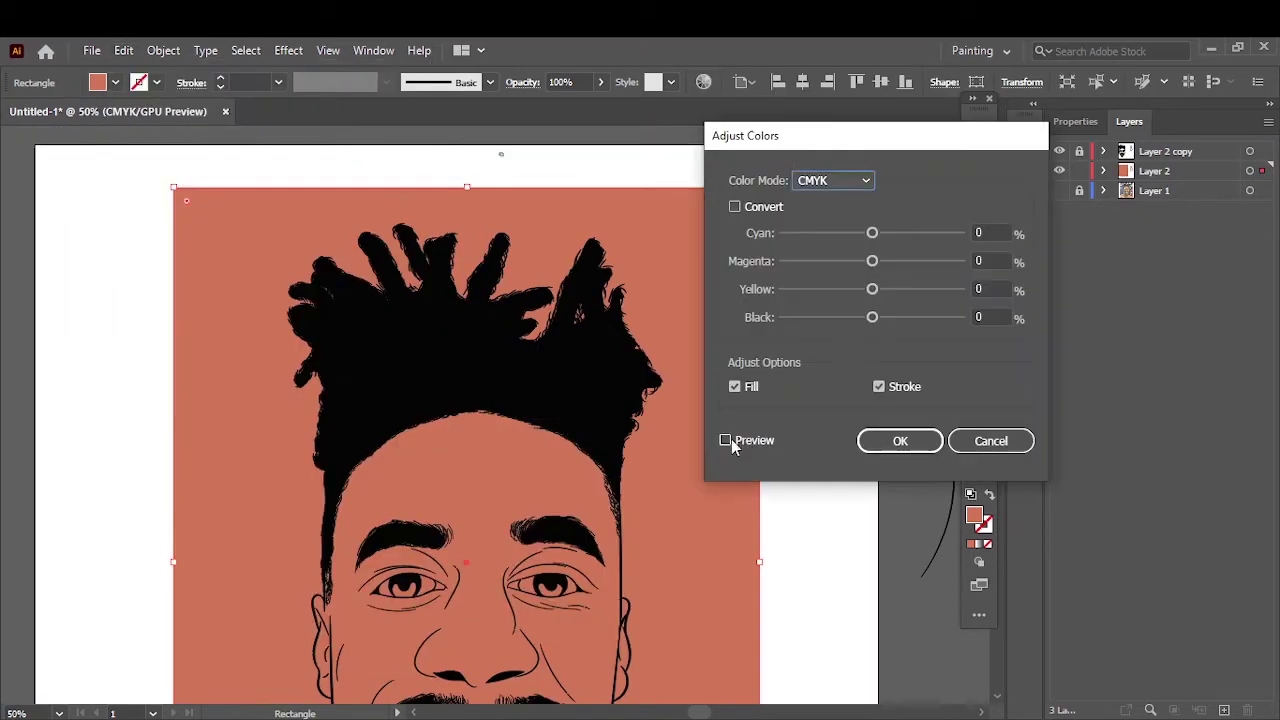
pyautogui.click(726, 440)
pyautogui.moveTo(868, 317); pyautogui.dragTo(875, 289)
pyautogui.moveTo(870, 261)
pyautogui.mouseDown()
pyautogui.moveTo(863, 233)
pyautogui.moveTo(880, 317)
pyautogui.mouseUp()
pyautogui.click(882, 440)
# - Undo the trial skin-tone rectangle and the duplicated layer
pyautogui.hotkey('ctrl', '0')
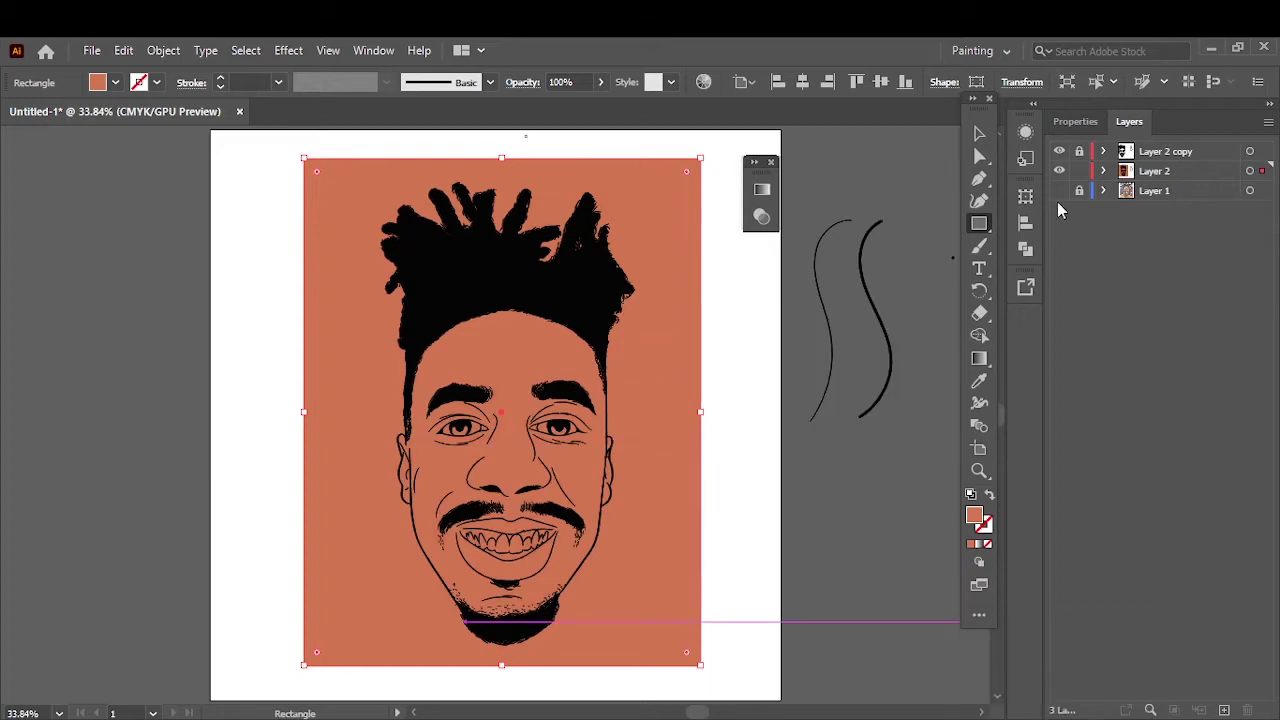
pyautogui.press('v')
pyautogui.click(814, 569)
pyautogui.hotkey('ctrl', 'z')
pyautogui.scroll(5, 589, 563)
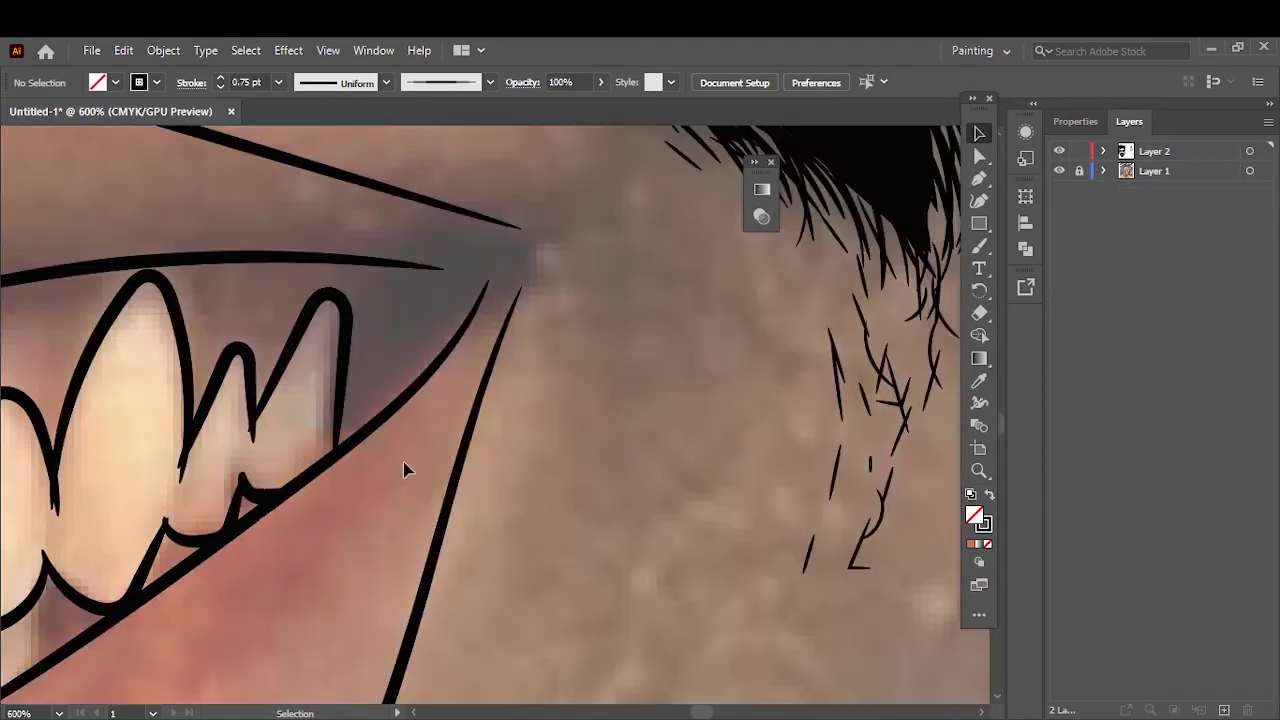
# - Draw solid black pencil shapes filling both mouth corners between the lip lines
pyautogui.moveTo(429, 211); pyautogui.dragTo(346, 406)
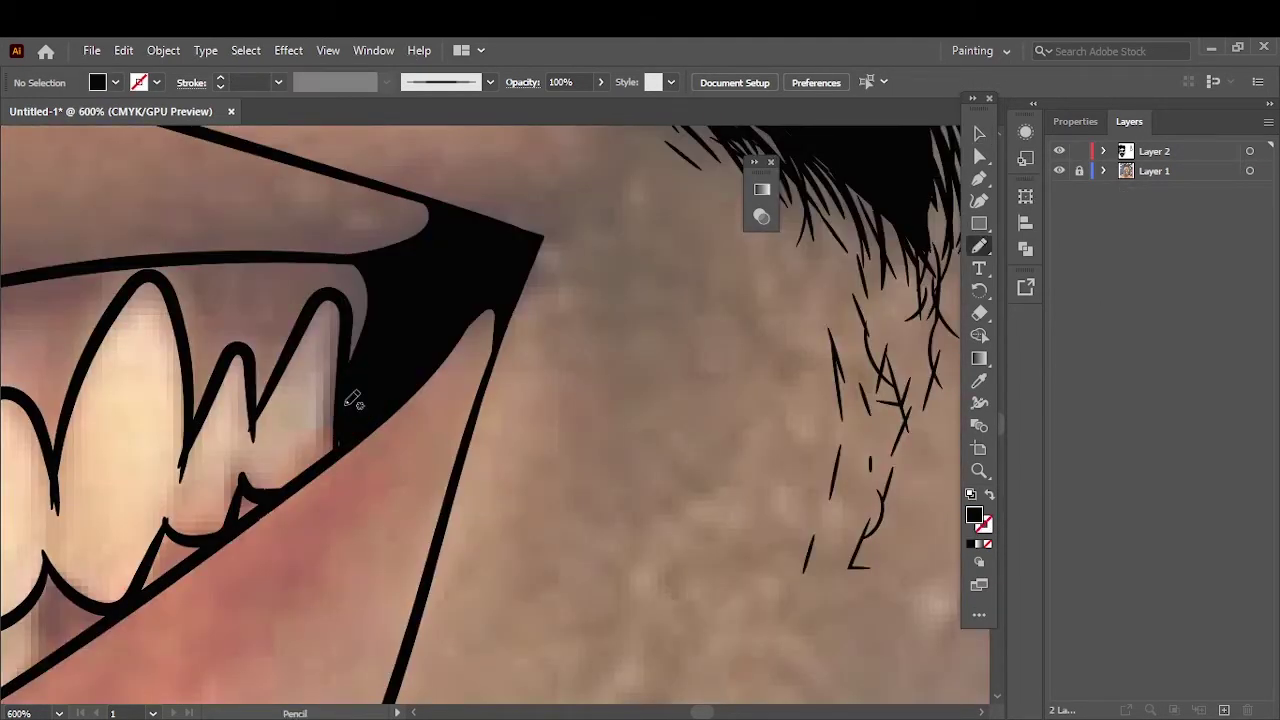
pyautogui.moveTo(340, 268); pyautogui.dragTo(345, 270)
pyautogui.moveTo(306, 440)
pyautogui.mouseDown()
pyautogui.moveTo(432, 437)
pyautogui.moveTo(409, 429)
pyautogui.mouseUp()
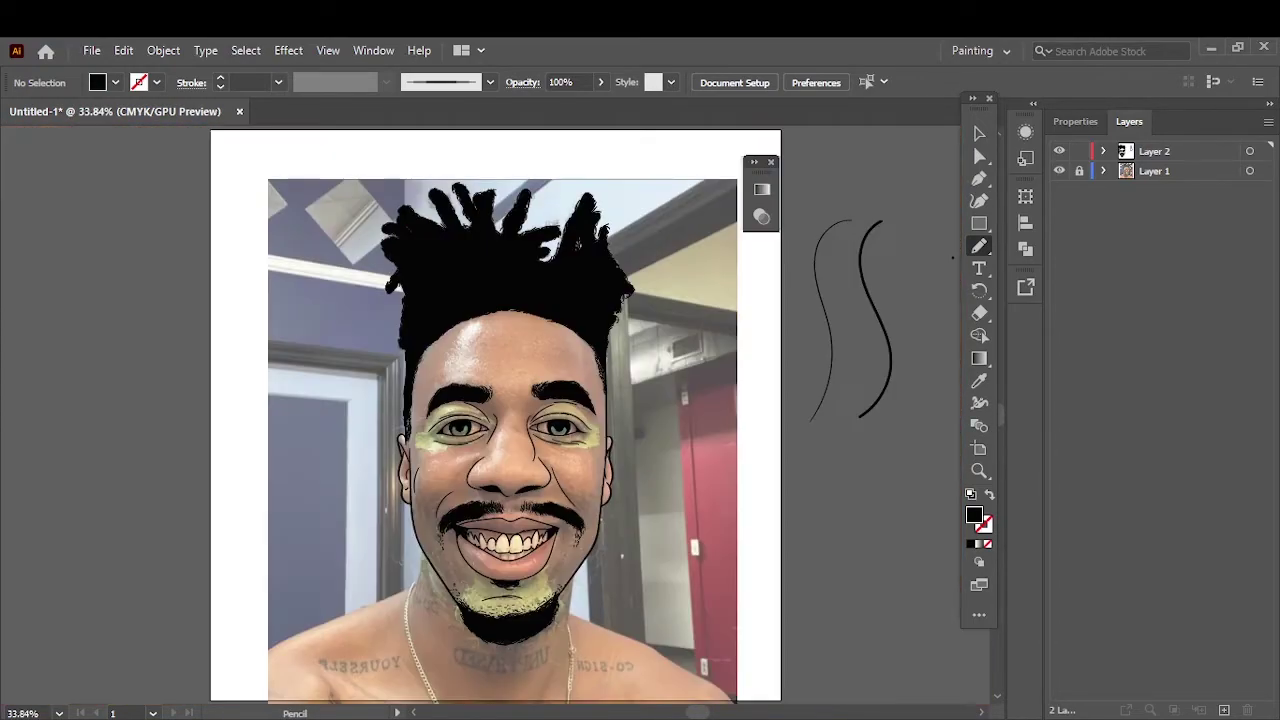
pyautogui.hotkey('ctrl', 'a')
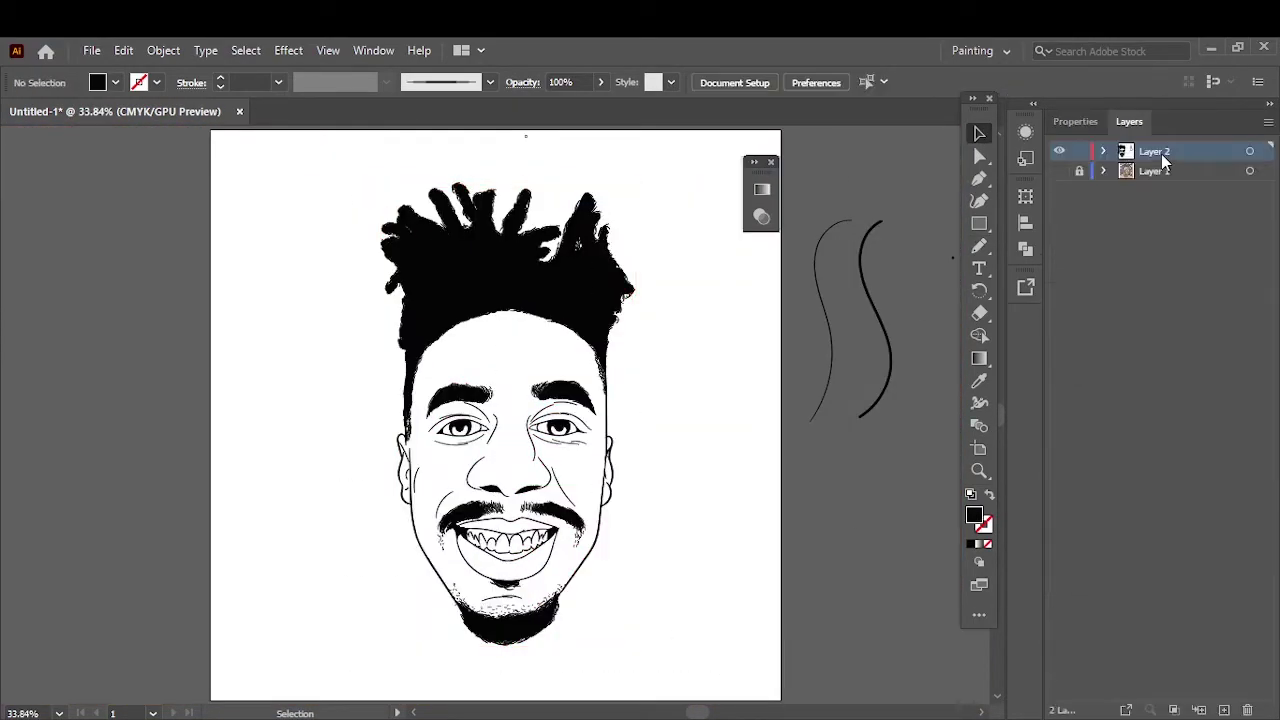
# - On the original line-art layer, load the skin tone library and choose a skin tone fill
pyautogui.click(1127, 174)
pyautogui.click(116, 82)
pyautogui.click(16, 200)
pyautogui.click(255, 700)
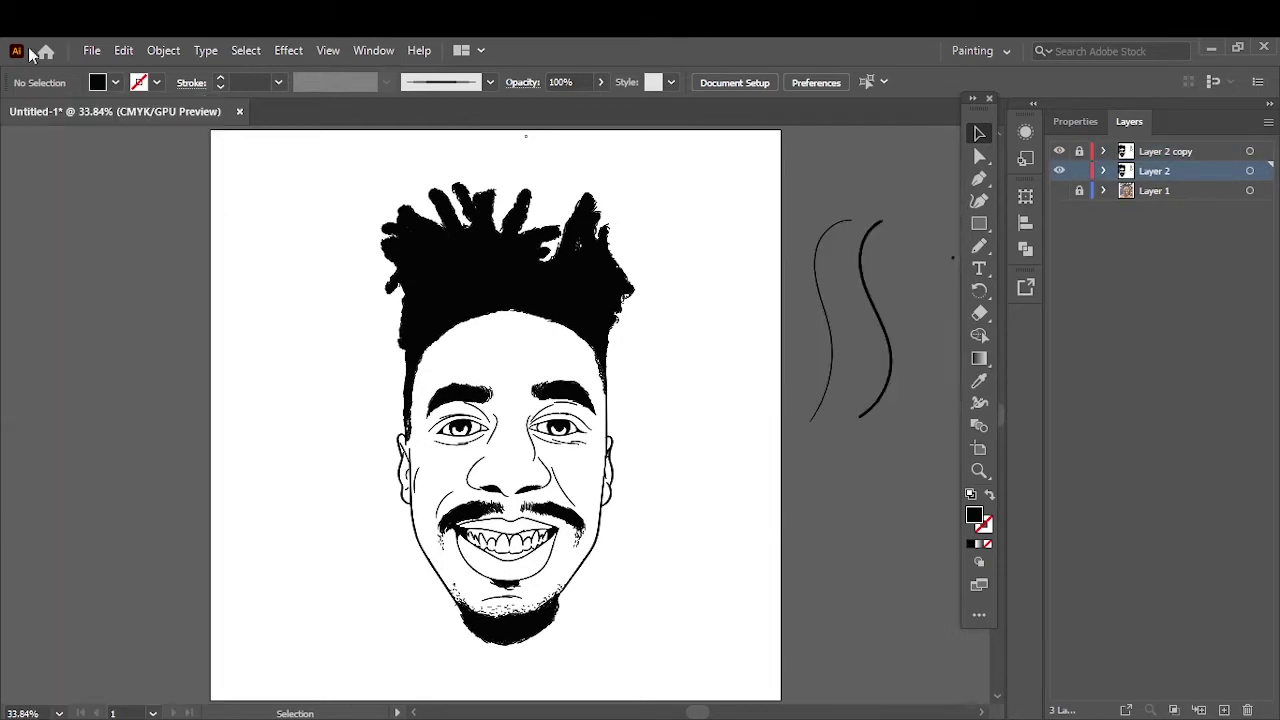
pyautogui.click(676, 413)
pyautogui.doubleClick(573, 335)
pyautogui.moveTo(573, 335); pyautogui.dragTo(868, 195)
# - Draw a skin-tone rectangle over the face and lower its yellow balance
pyautogui.click(979, 223)
pyautogui.moveTo(371, 166); pyautogui.dragTo(686, 686)
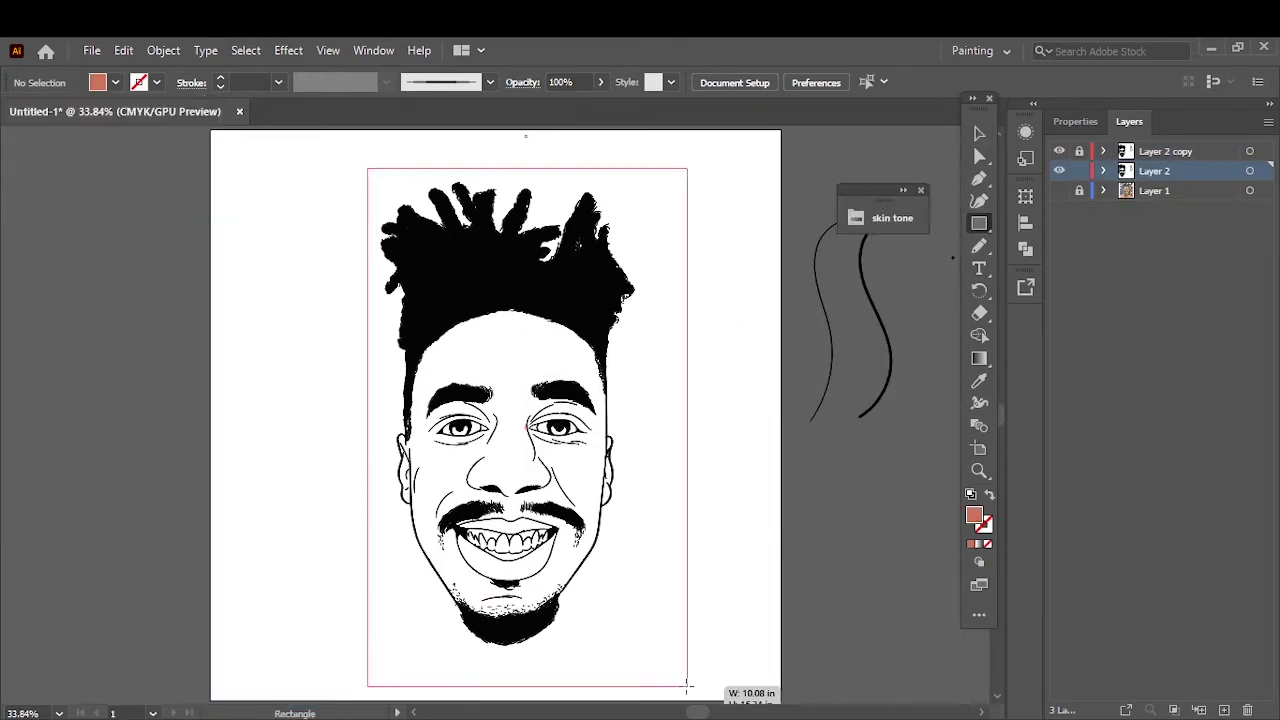
pyautogui.hotkey('ctrl', '+')
pyautogui.click(116, 82)
pyautogui.click(123, 50)
pyautogui.click(528, 431)
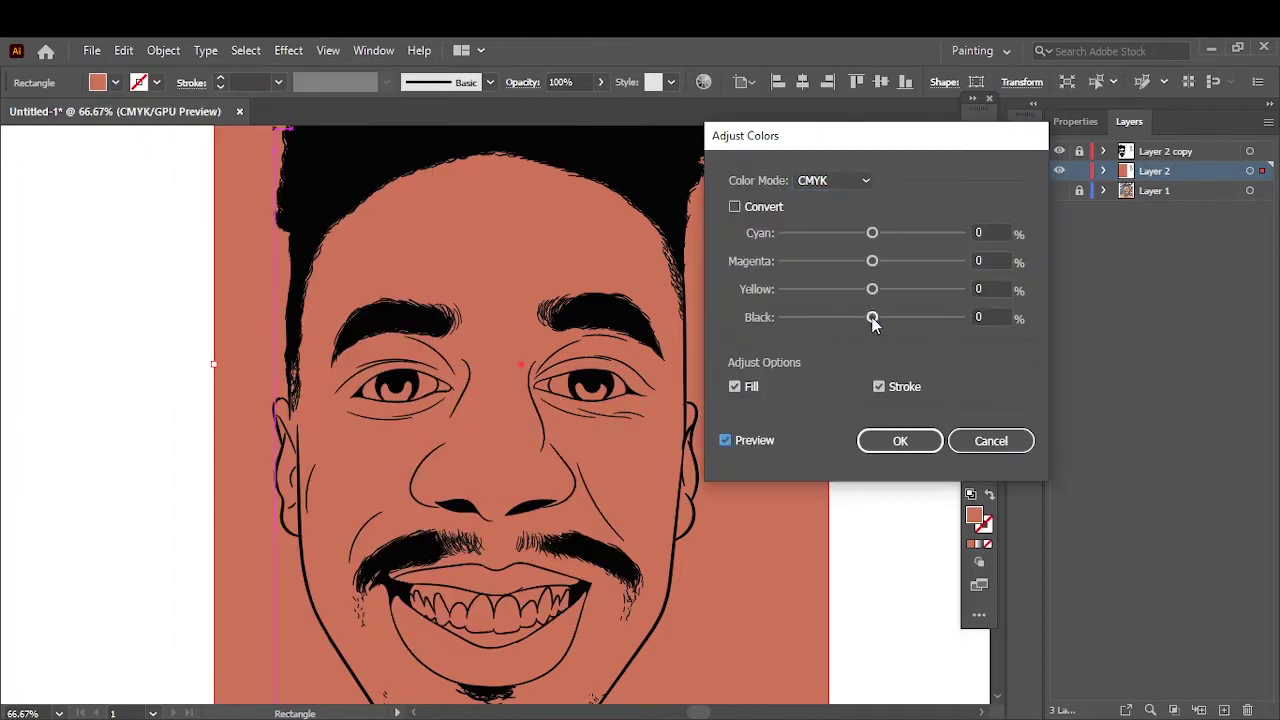
pyautogui.moveTo(872, 289)
pyautogui.mouseDown()
pyautogui.moveTo(883, 261)
pyautogui.moveTo(870, 261)
pyautogui.moveTo(867, 233)
pyautogui.mouseUp()
pyautogui.click(900, 441)
# - Combine the skin rectangle with the face outline and enter the face group
pyautogui.hotkey('ctrl', '0')
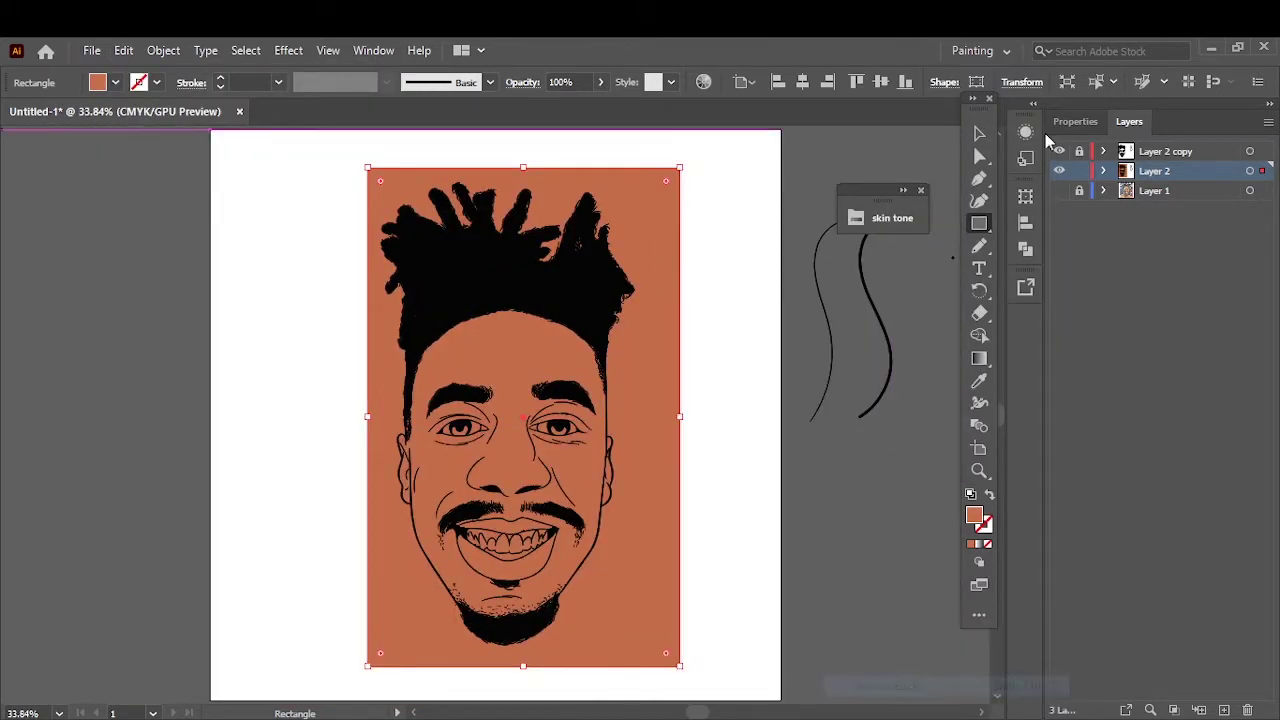
pyautogui.press('v')
pyautogui.click(1075, 121)
pyautogui.rightClick(652, 132)
pyautogui.click(680, 323)
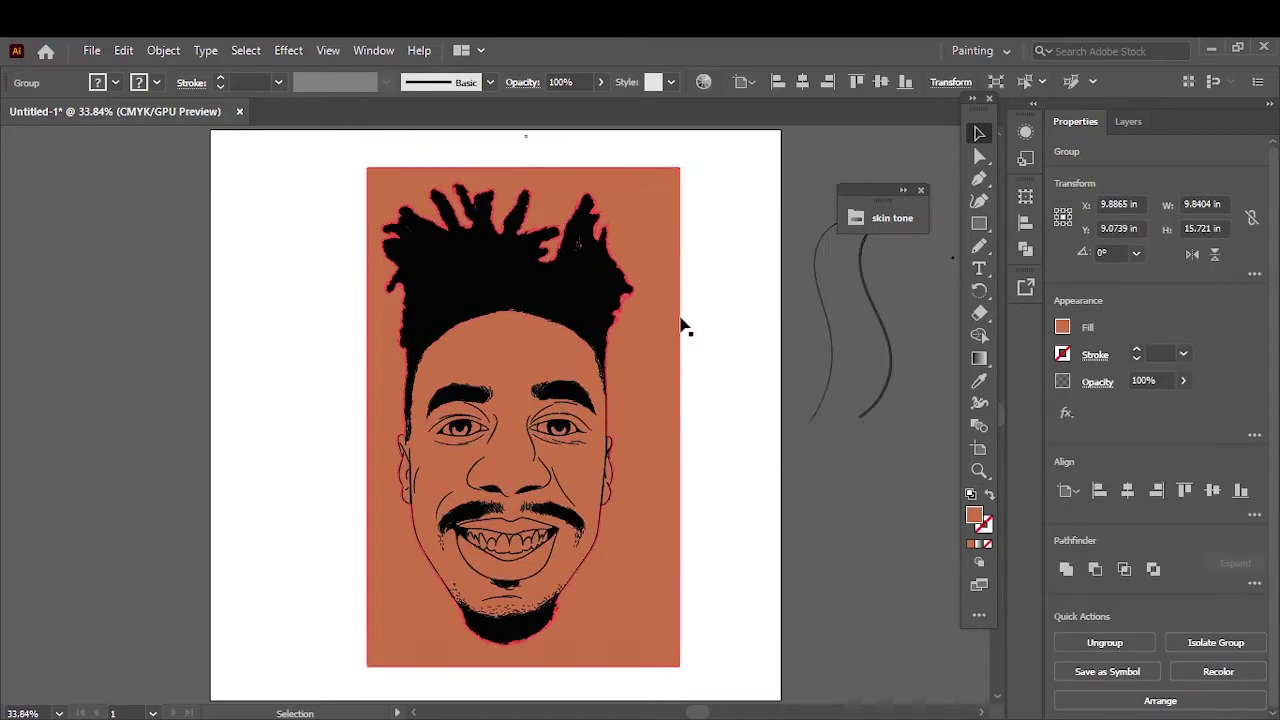
pyautogui.doubleClick(648, 491)
pyautogui.hotkey('ctrl', '-')
# - Select all the face artwork and apply new cyan and magenta colour balance values
pyautogui.click(1128, 121)
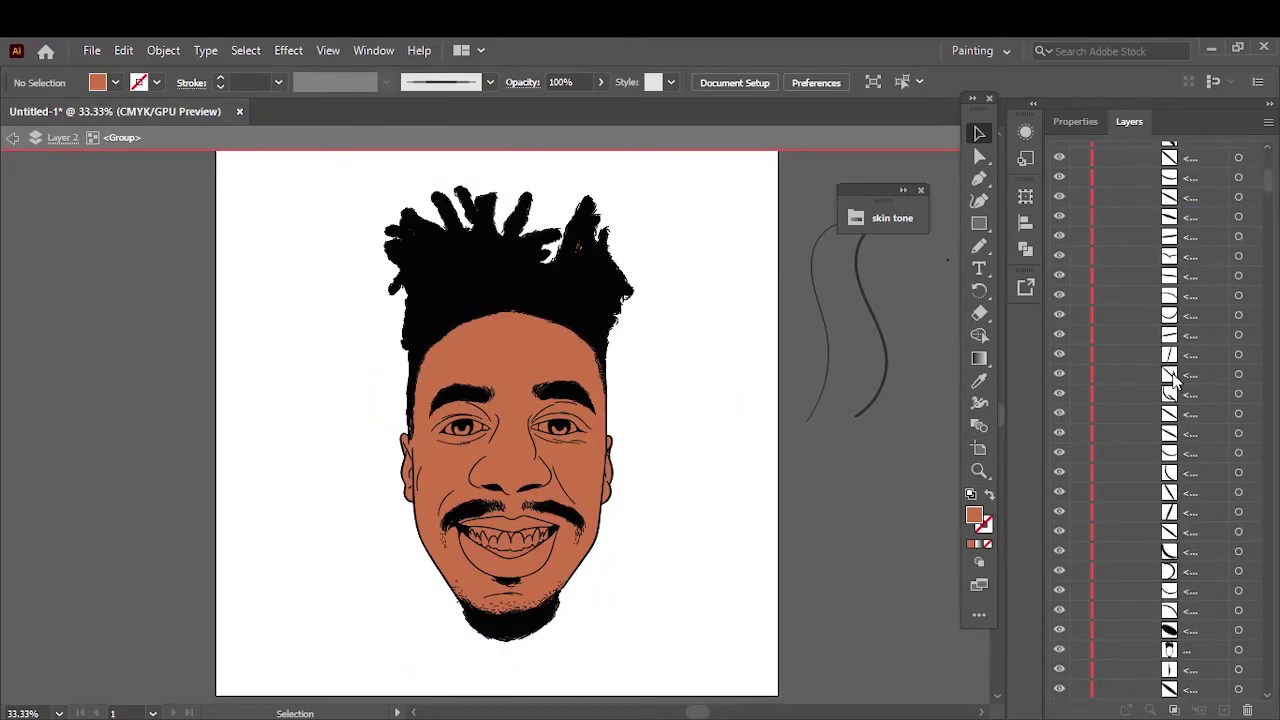
pyautogui.scroll(-3, 1148, 456)
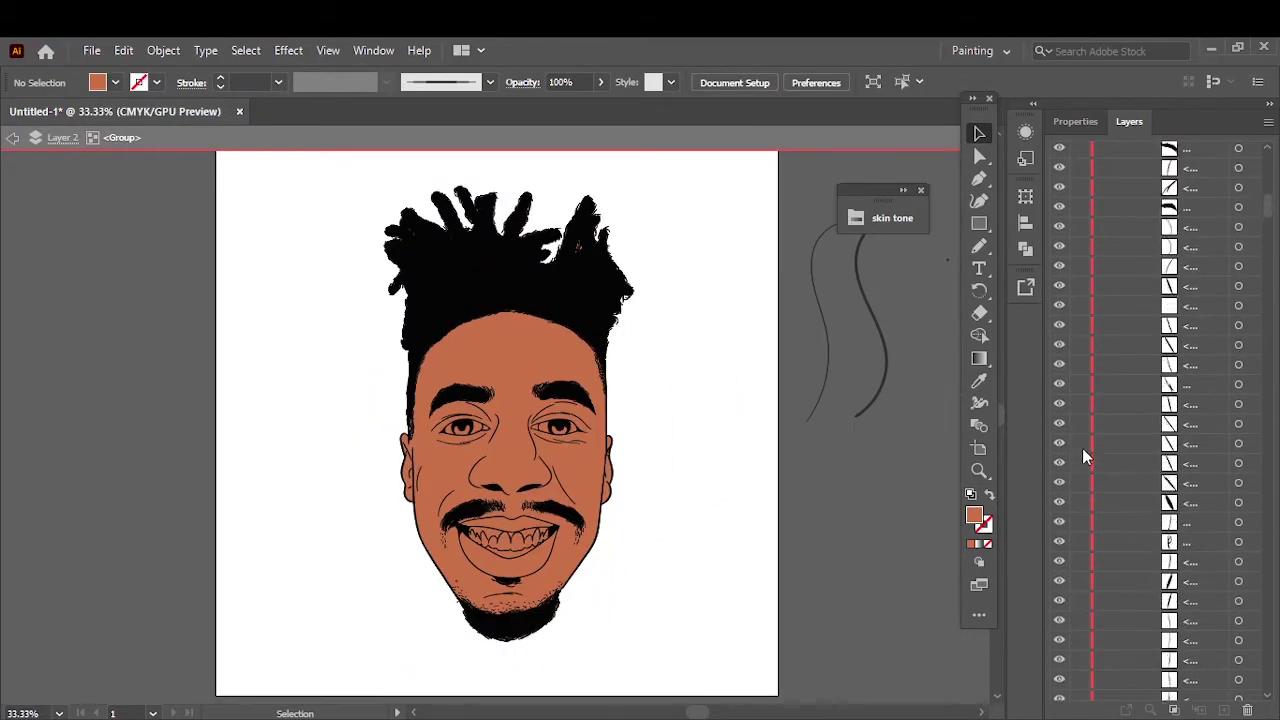
pyautogui.scroll(-2, 1148, 456)
pyautogui.hotkey('ctrl', 'a')
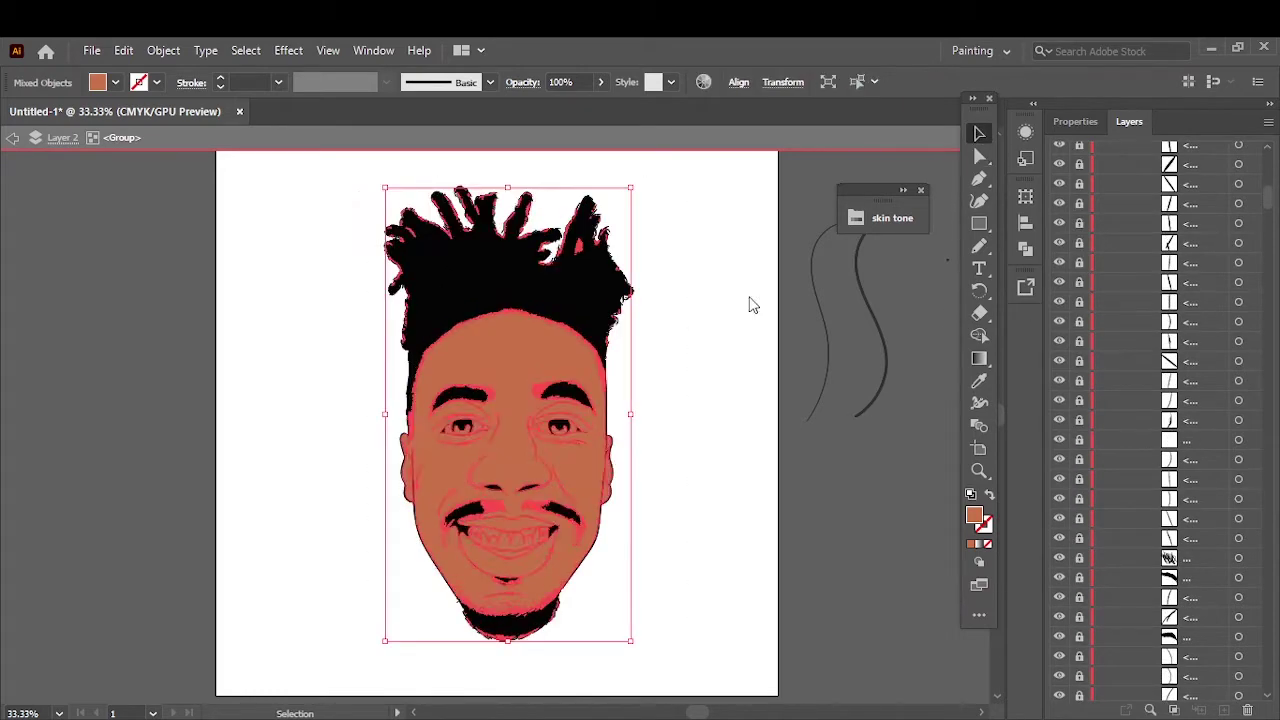
pyautogui.hotkey('ctrl', '+')
pyautogui.hotkey('ctrl', '+')
pyautogui.click(123, 50)
pyautogui.click(533, 428)
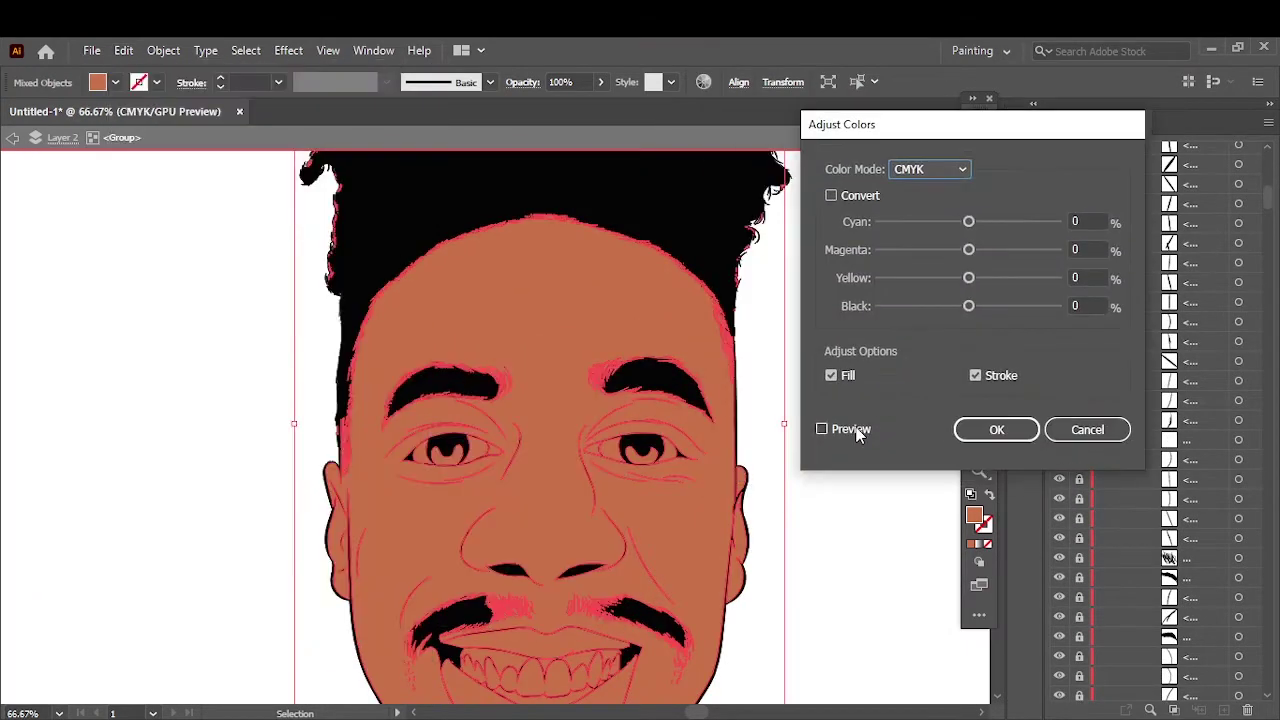
pyautogui.click(968, 249)
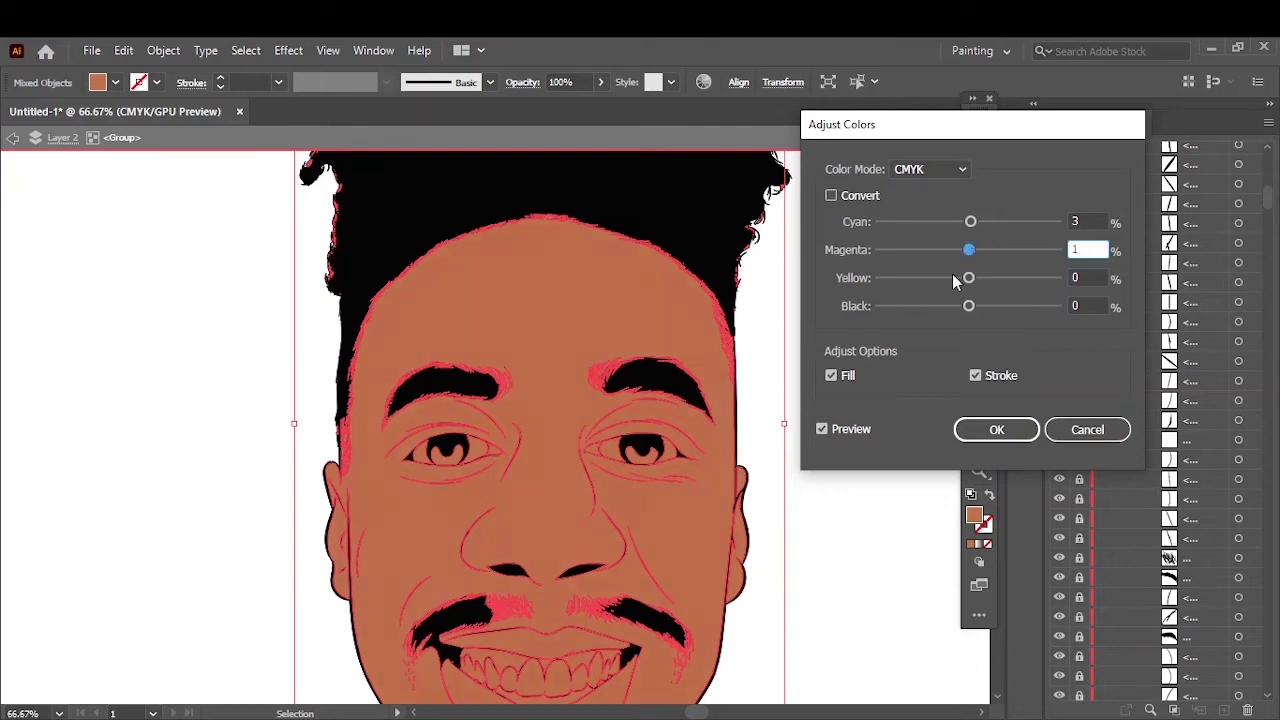
pyautogui.click(970, 278)
pyautogui.press('Tab')
pyautogui.click(997, 429)
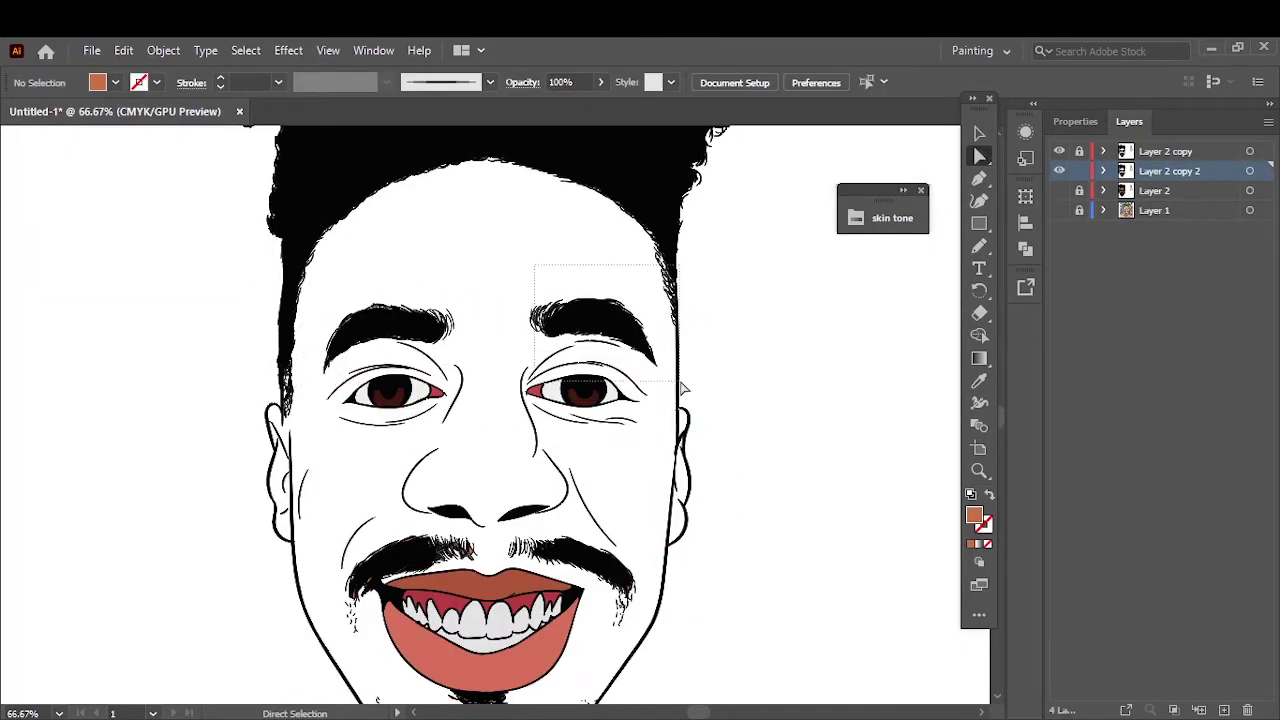
# - Select the tip points of the left mustache, then view the whole face
pyautogui.scroll(-3, 500, 400)
pyautogui.scroll(3, 365, 400)
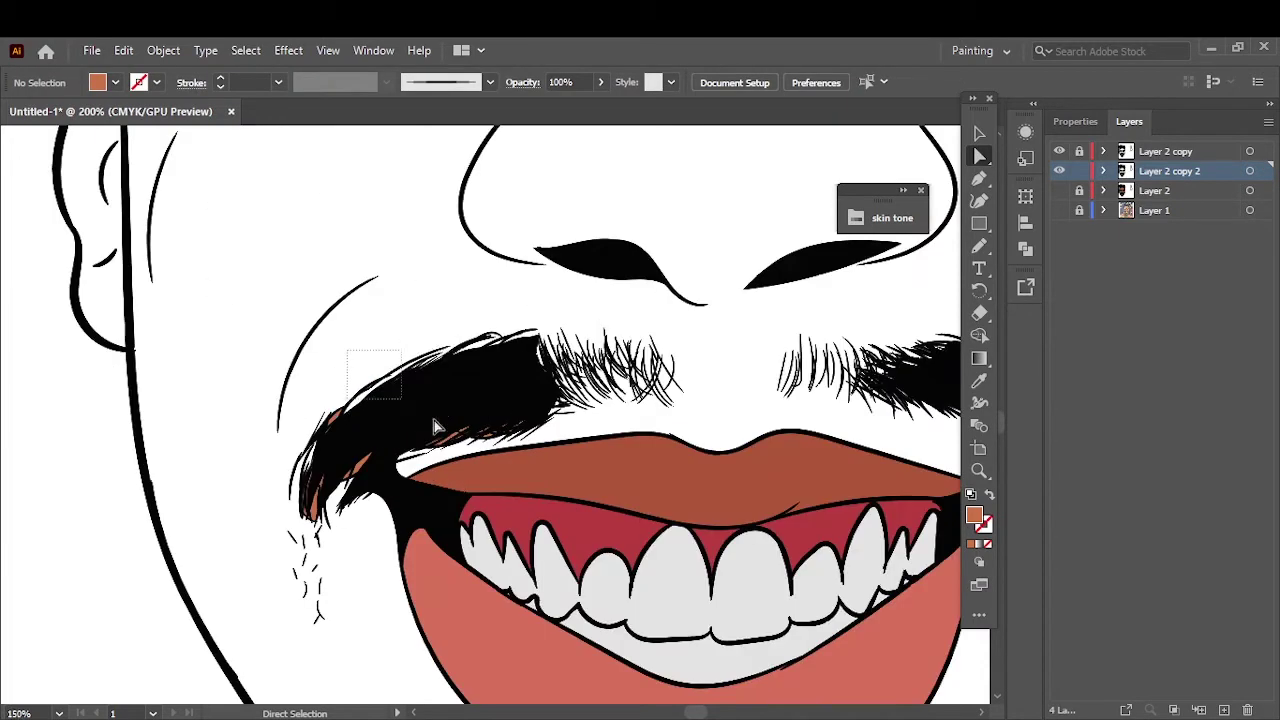
pyautogui.moveTo(380, 400); pyautogui.dragTo(290, 525)
pyautogui.scroll(-5, 378, 600)
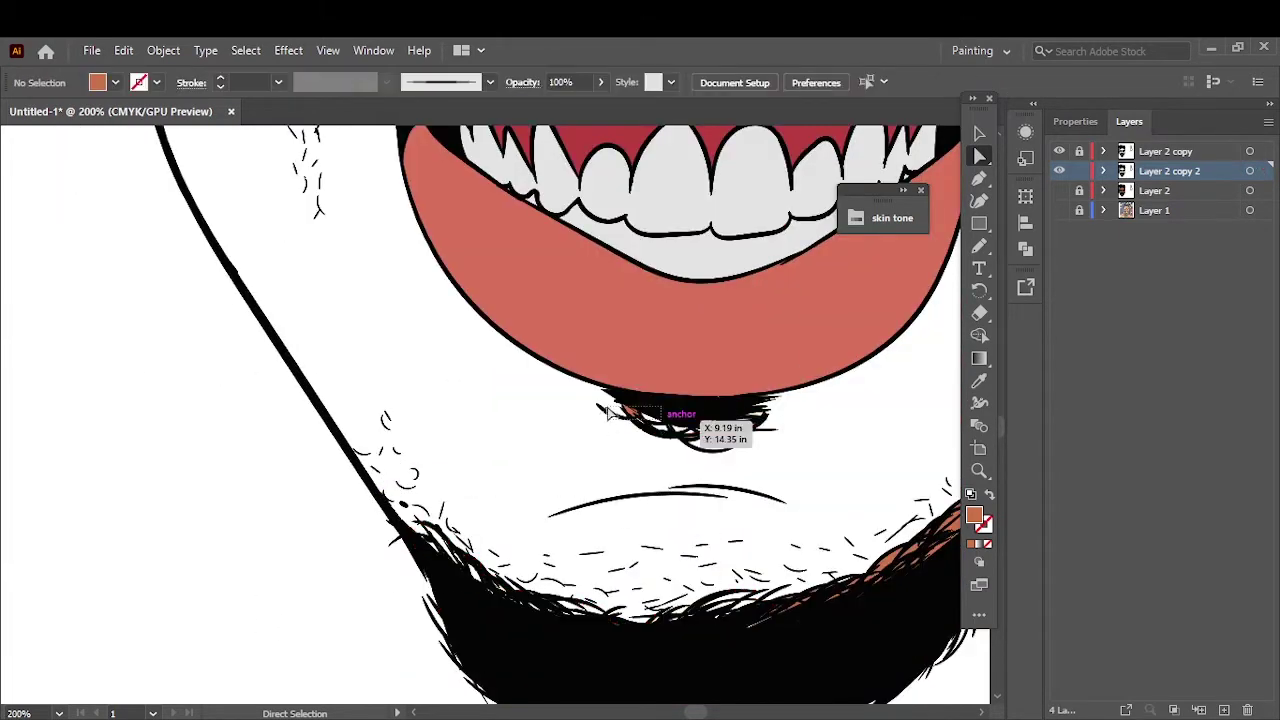
pyautogui.scroll(-2, 757, 480)
pyautogui.hotkey('ctrl', '0')
# - Show the skin tone layer, add a new shading layer and set the fill to #B76042
pyautogui.click(1059, 190)
pyautogui.click(1224, 710)
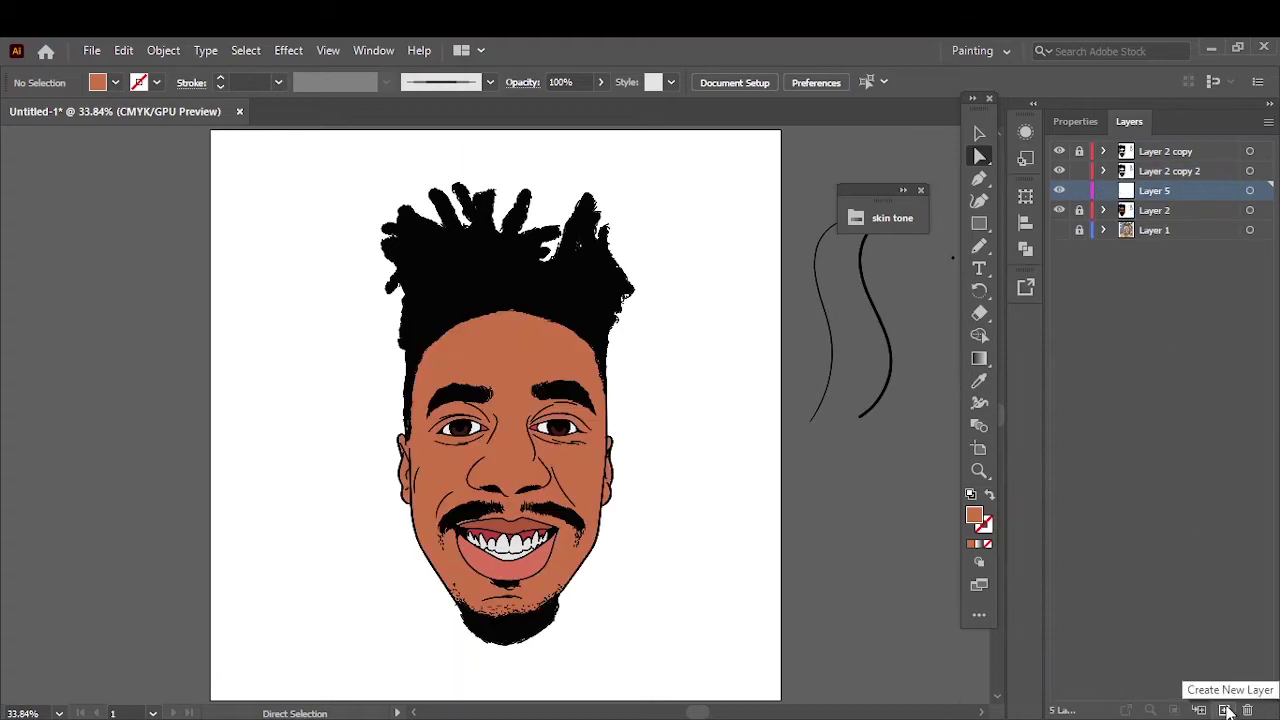
pyautogui.scroll(-1, 686, 466)
pyautogui.click(1059, 230)
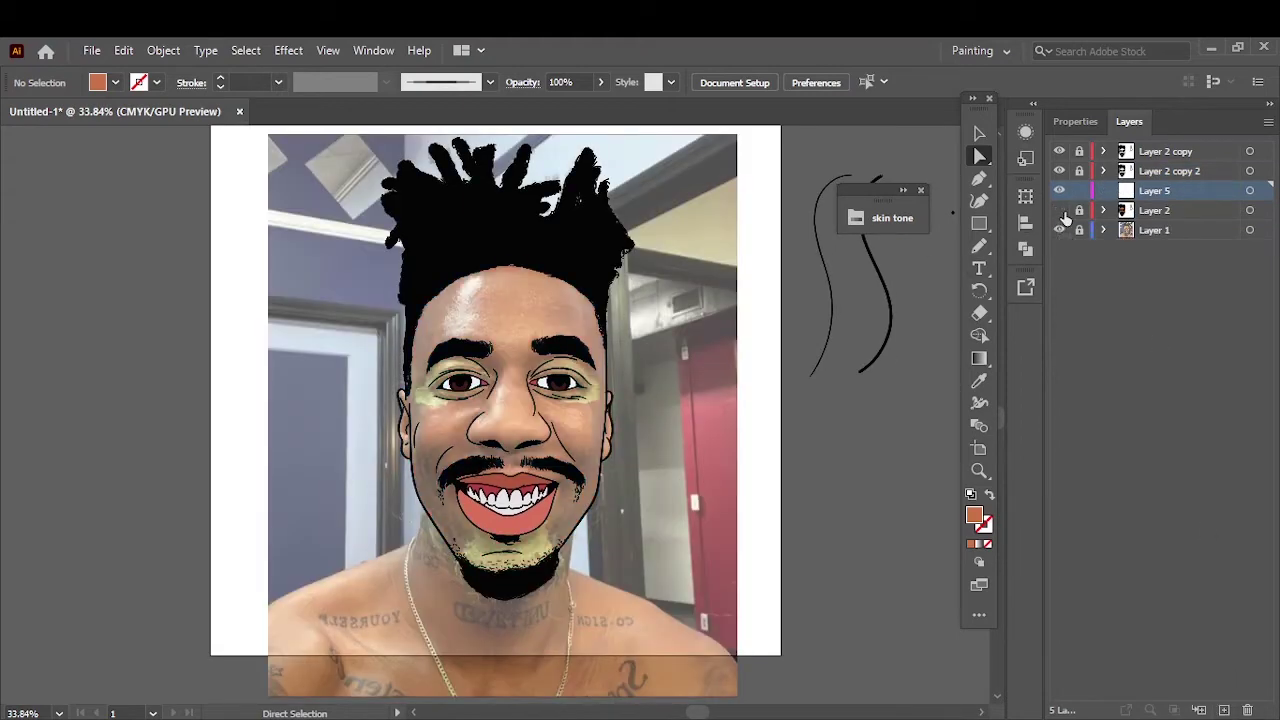
pyautogui.hotkey('ctrl', '1')
pyautogui.doubleClick(974, 515)
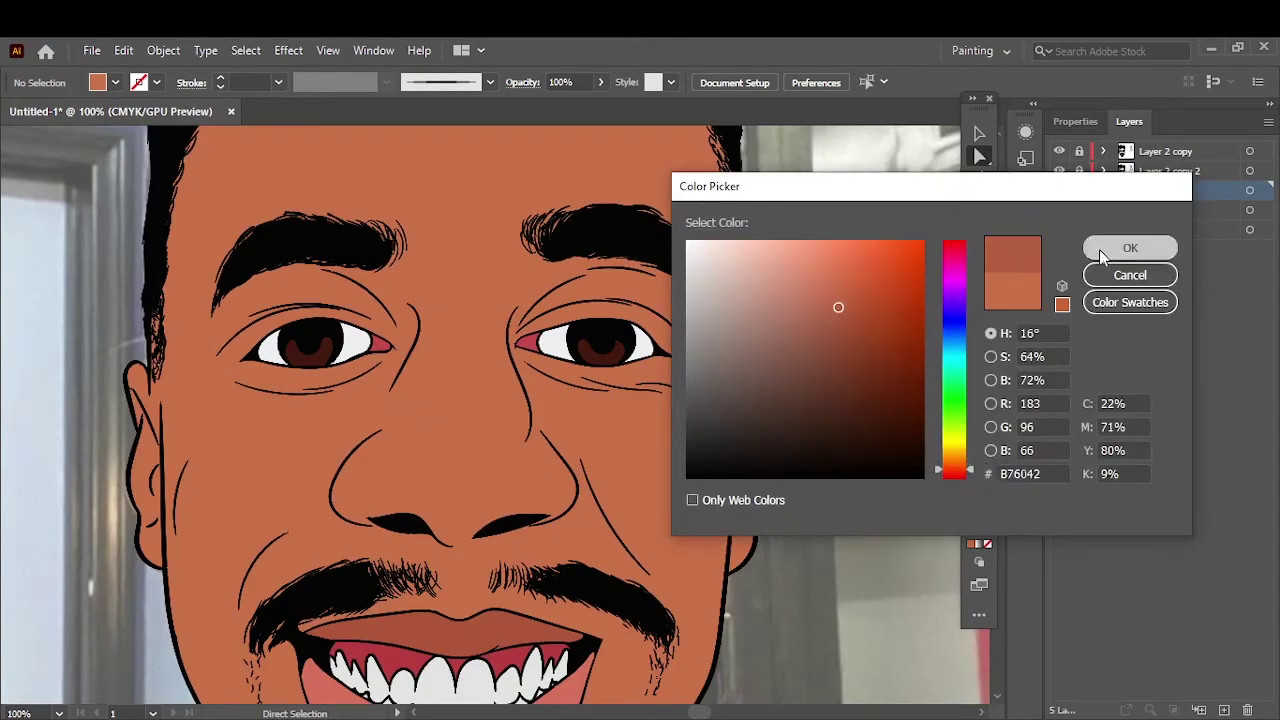
pyautogui.click(1130, 247)
# - Draw pencil shadow shapes around the left nostril and nose
pyautogui.press('n')
pyautogui.scroll(2, 440, 450)
pyautogui.moveTo(400, 420); pyautogui.dragTo(345, 478)
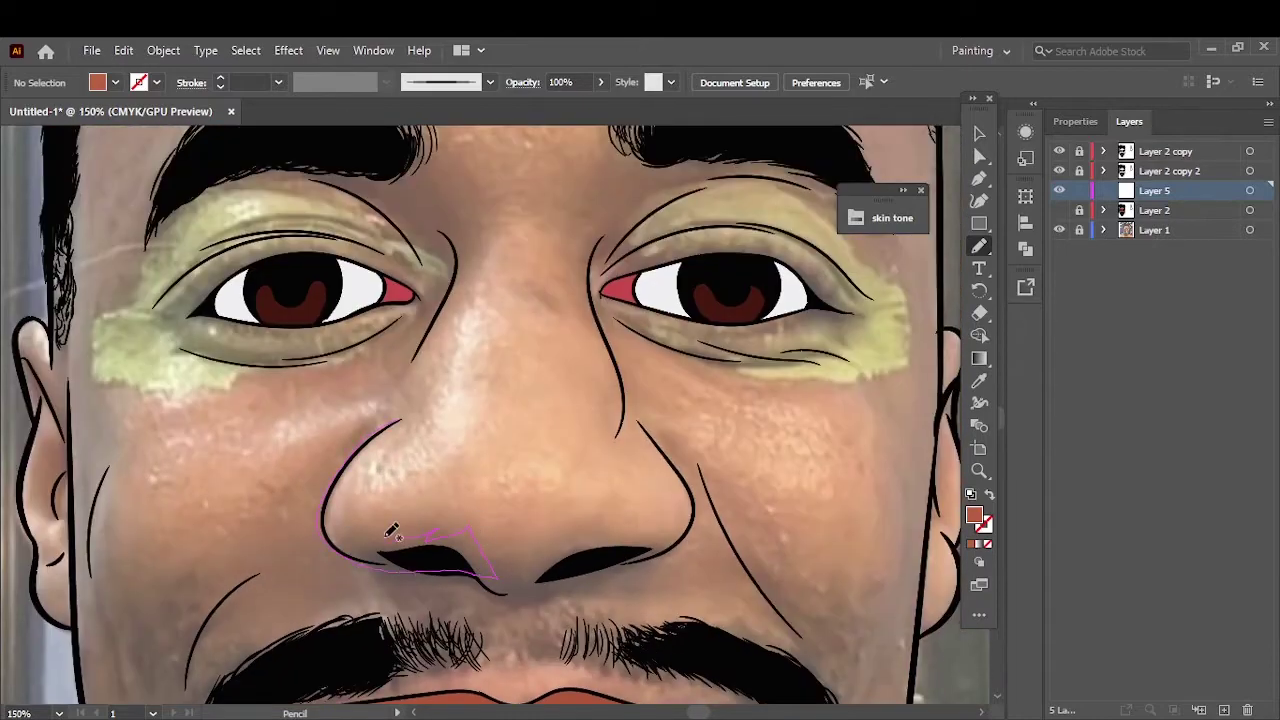
pyautogui.moveTo(392, 531); pyautogui.dragTo(408, 420)
pyautogui.moveTo(437, 550); pyautogui.dragTo(457, 505)
pyautogui.moveTo(437, 577); pyautogui.dragTo(447, 555)
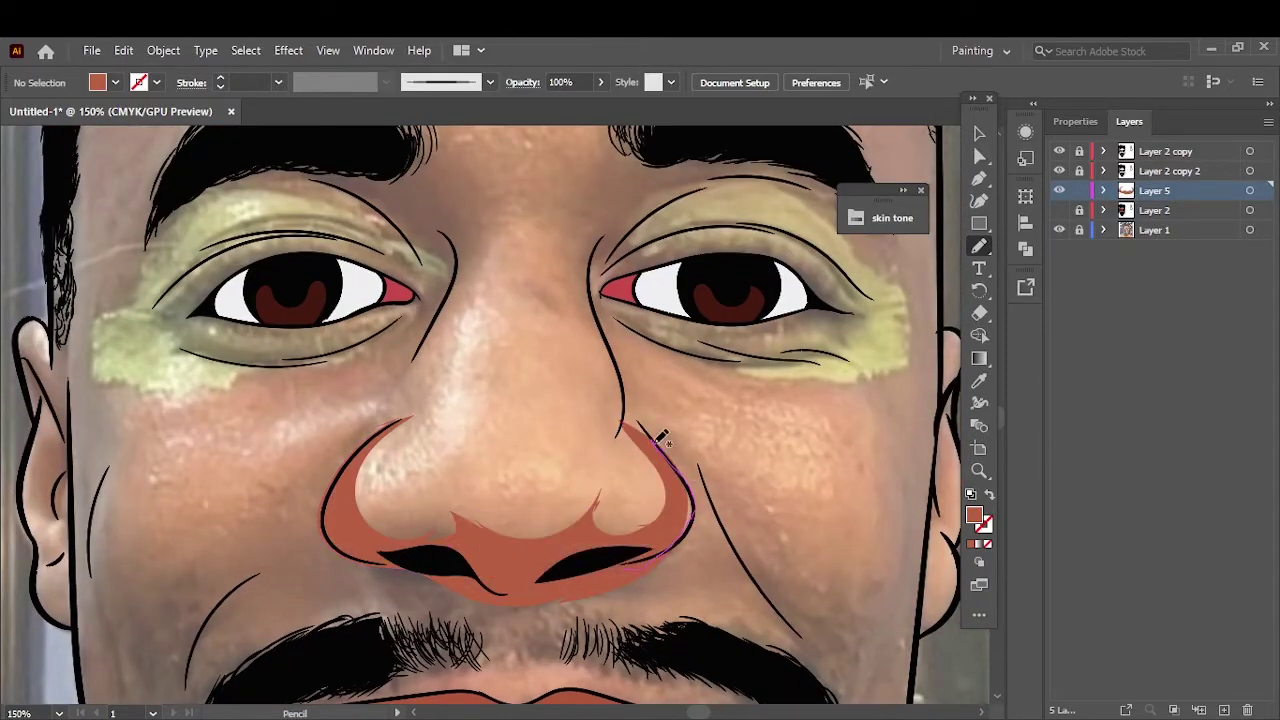
# - Draw shadow shapes along the left cheek and down the jawline
pyautogui.scroll(-5, 750, 390)
pyautogui.scroll(-1, 753, 387)
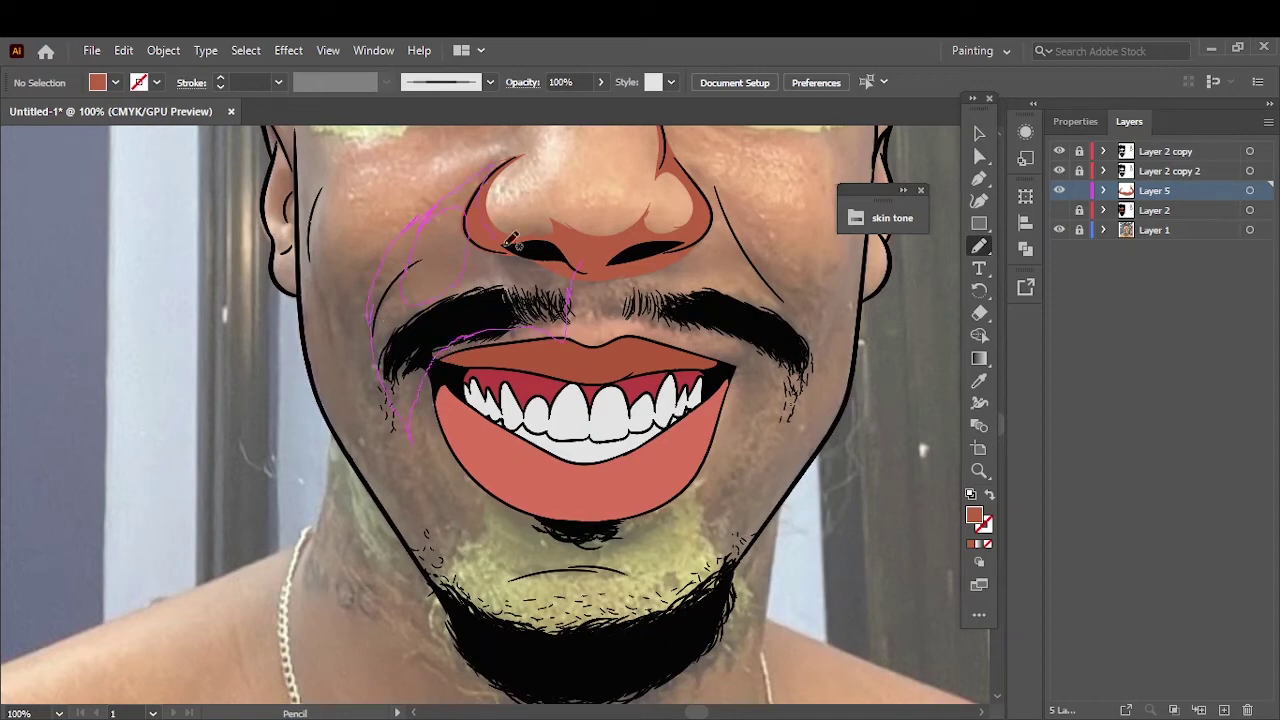
pyautogui.moveTo(510, 240); pyautogui.dragTo(510, 160)
pyautogui.moveTo(330, 176)
pyautogui.mouseDown()
pyautogui.moveTo(588, 640)
pyautogui.moveTo(540, 570)
pyautogui.mouseUp()
pyautogui.moveTo(356, 392); pyautogui.dragTo(310, 240)
pyautogui.scroll(1, 310, 240)
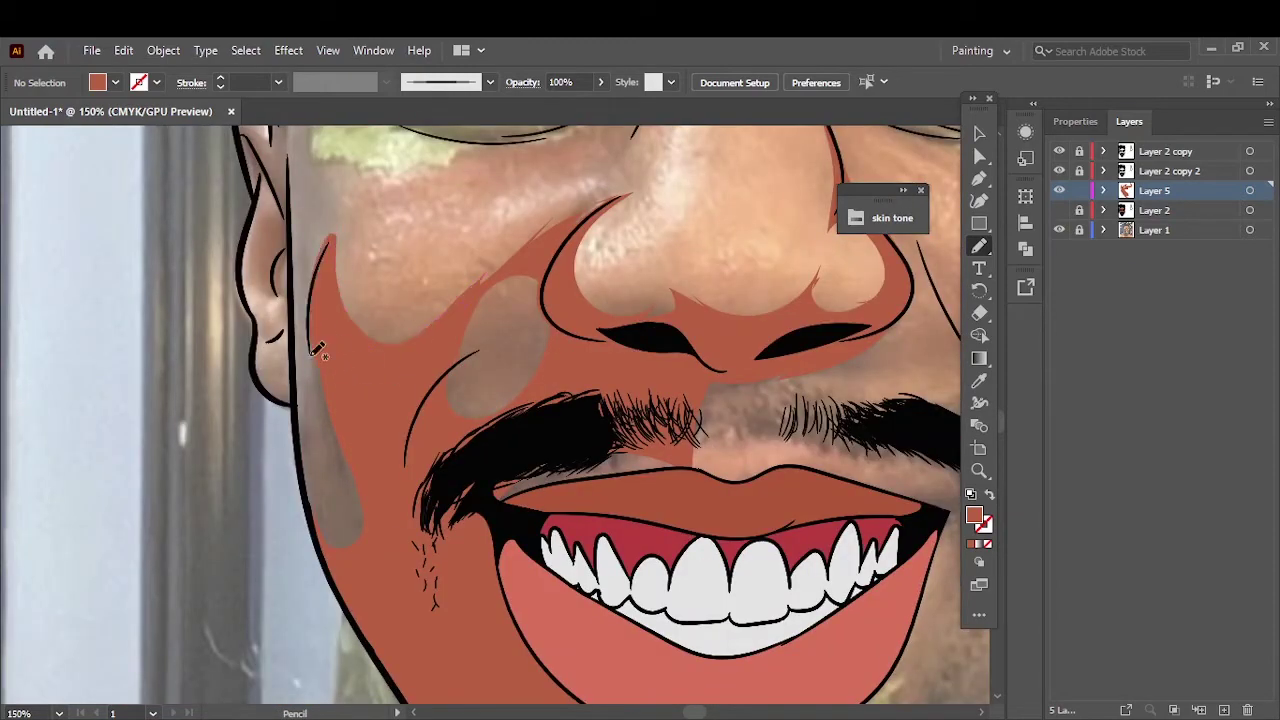
pyautogui.hotkey('ctrl', '0')
# - Draw skin-tone pencil shapes over the ear, cheek, eyebrow, eye area and forehead
pyautogui.click(1059, 230)
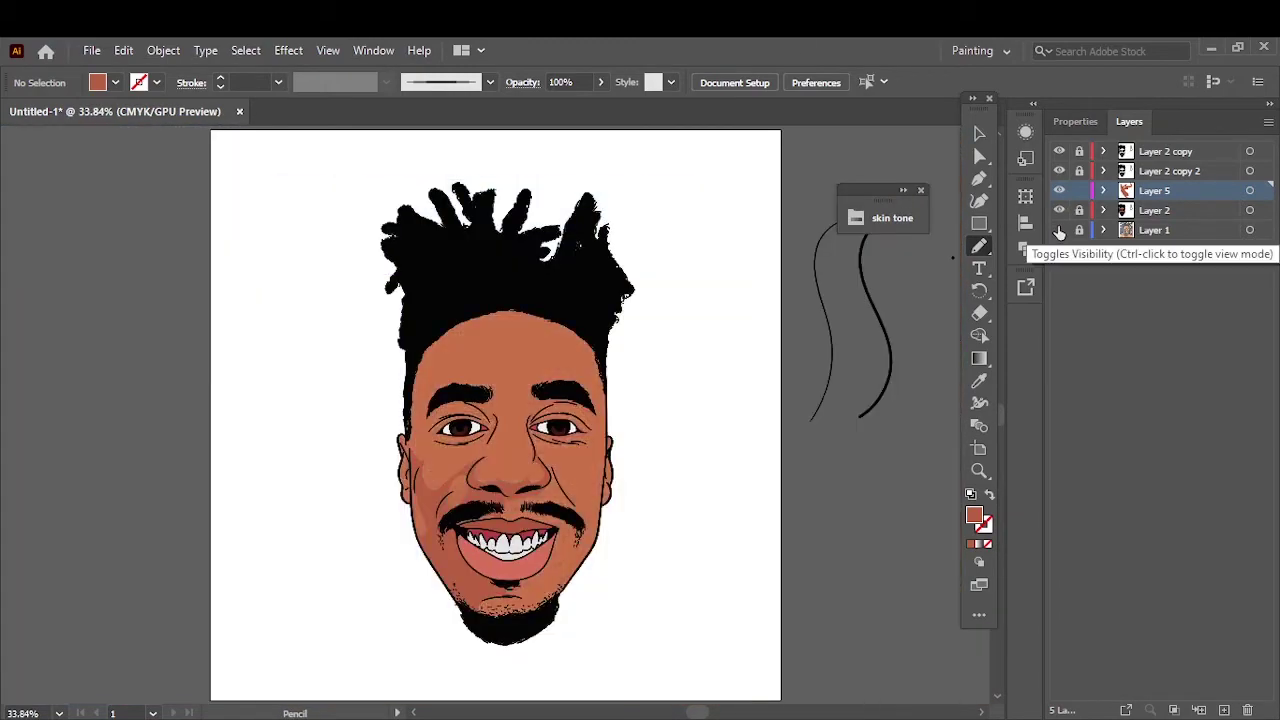
pyautogui.scroll(3, 477, 420)
pyautogui.moveTo(477, 420)
pyautogui.mouseDown()
pyautogui.moveTo(545, 425)
pyautogui.moveTo(505, 260)
pyautogui.mouseUp()
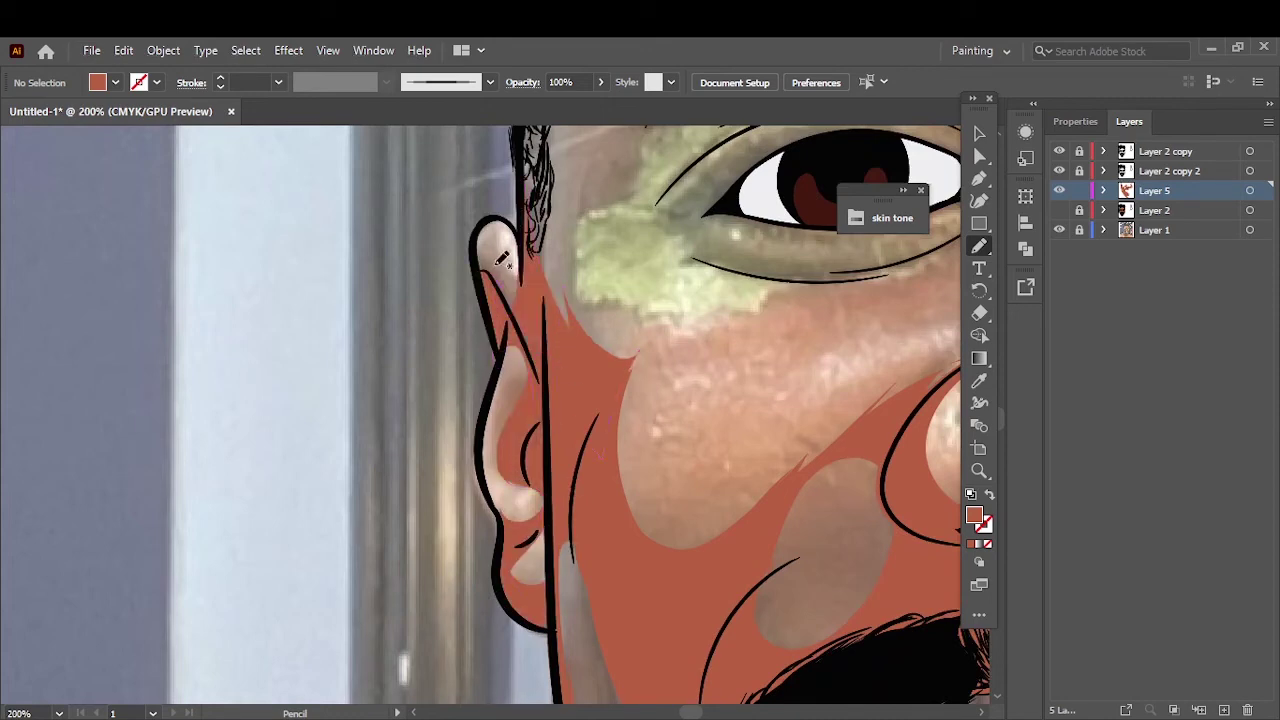
pyautogui.scroll(-1, 505, 260)
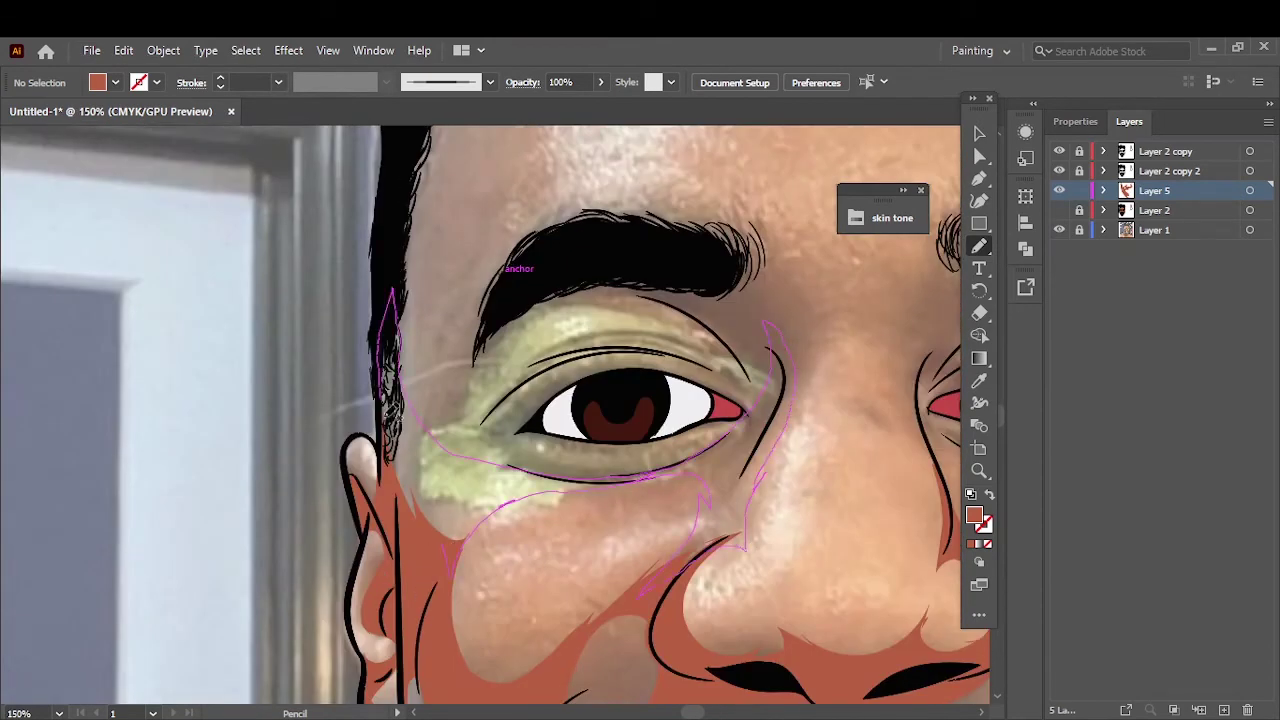
pyautogui.moveTo(775, 335); pyautogui.dragTo(395, 300)
pyautogui.moveTo(512, 250)
pyautogui.mouseDown()
pyautogui.moveTo(668, 300)
pyautogui.moveTo(525, 245)
pyautogui.mouseUp()
pyautogui.moveTo(735, 415); pyautogui.dragTo(565, 330)
pyautogui.scroll(5, 565, 330)
pyautogui.moveTo(597, 530)
pyautogui.mouseDown()
pyautogui.moveTo(557, 478)
pyautogui.moveTo(655, 145)
pyautogui.mouseUp()
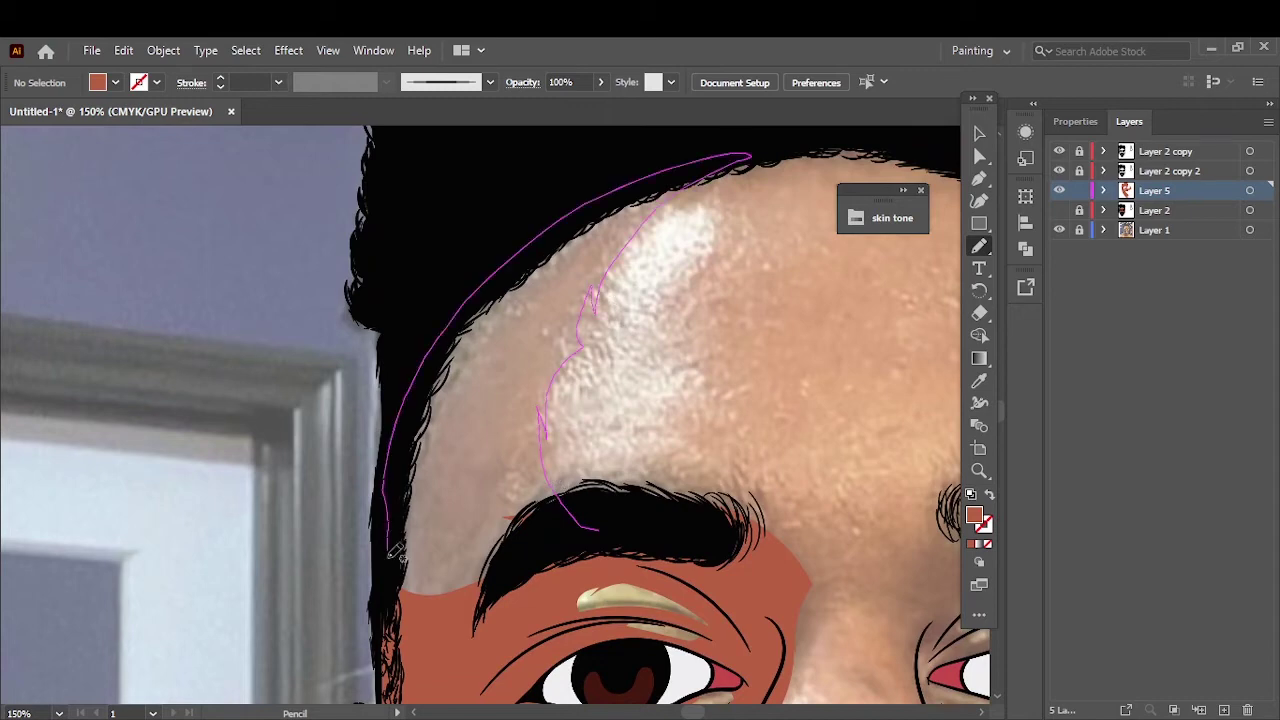
pyautogui.hotkey('ctrl', '0')
# - Hide Layer 2 and trace skin-tone shapes around the chin and right jawline
pyautogui.click(1059, 230)
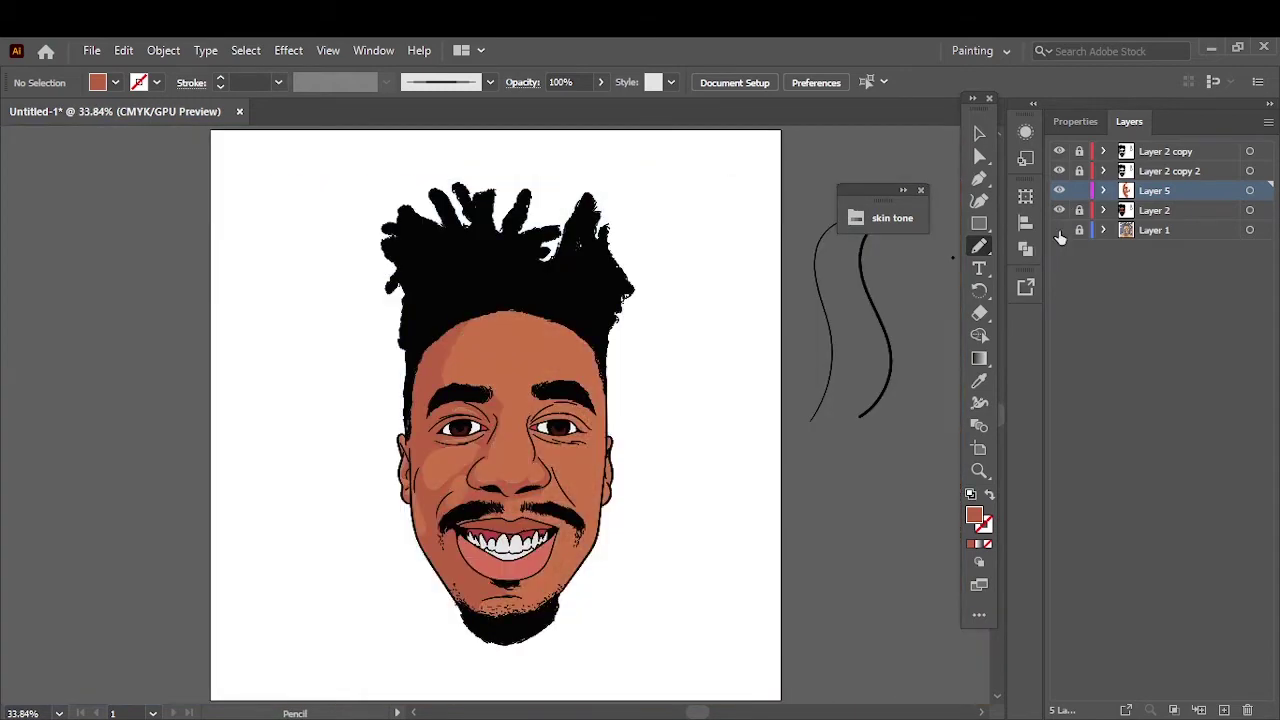
pyautogui.click(1059, 230)
pyautogui.click(1059, 210)
pyautogui.hotkey('ctrl', '1')
pyautogui.moveTo(410, 318); pyautogui.dragTo(448, 328)
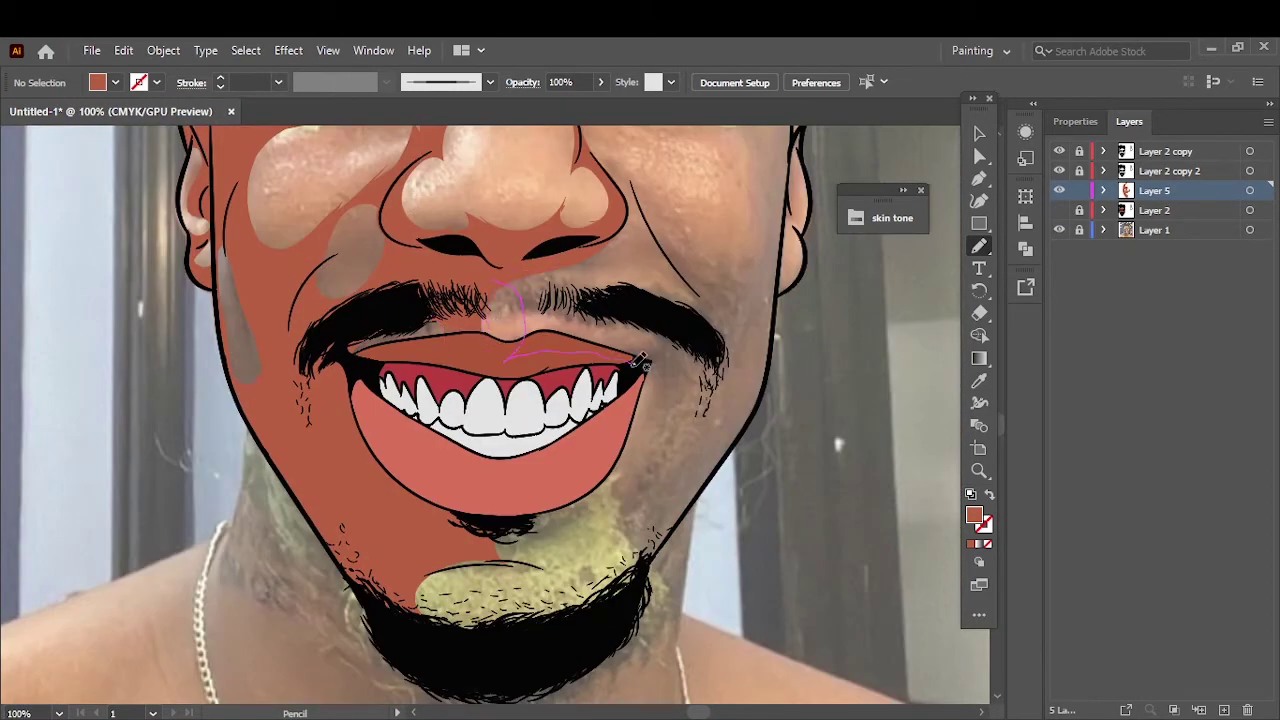
pyautogui.moveTo(517, 562); pyautogui.dragTo(700, 340)
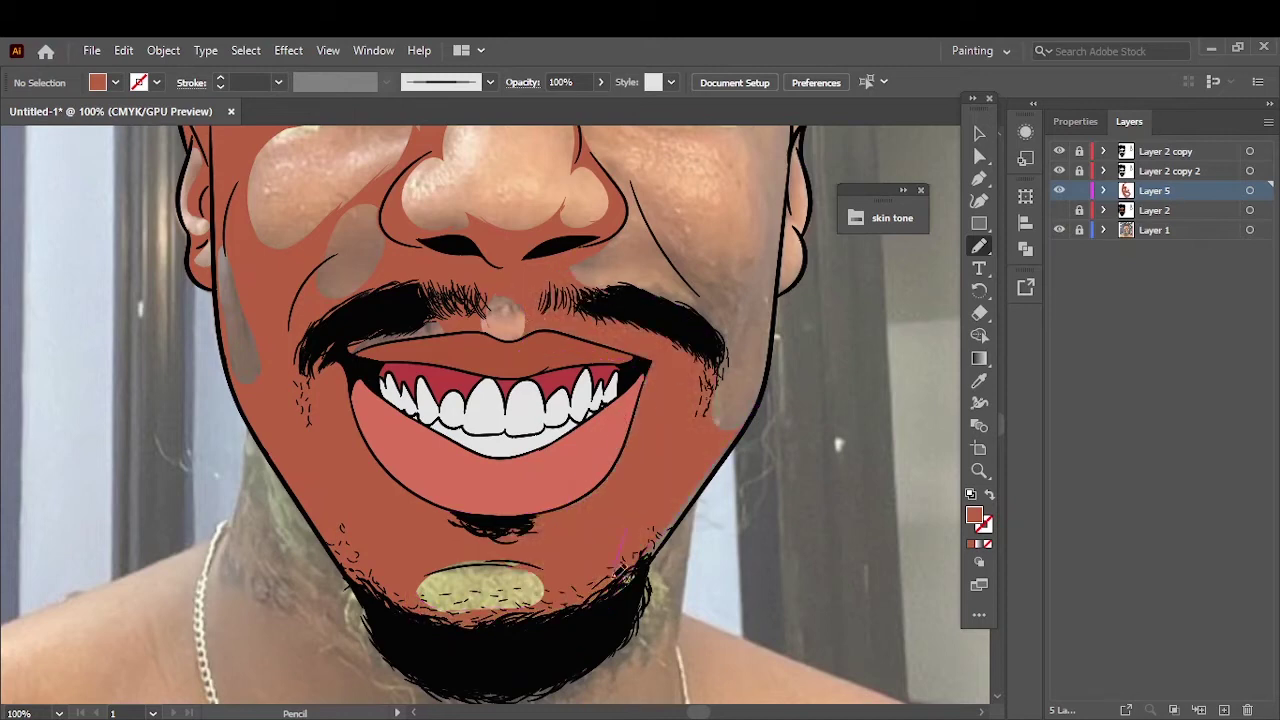
pyautogui.moveTo(620, 572); pyautogui.dragTo(692, 508)
# - Trace a skin-tone shape beside the nose
pyautogui.hotkey('ctrl', '+')
pyautogui.scroll(3, 500, 400)
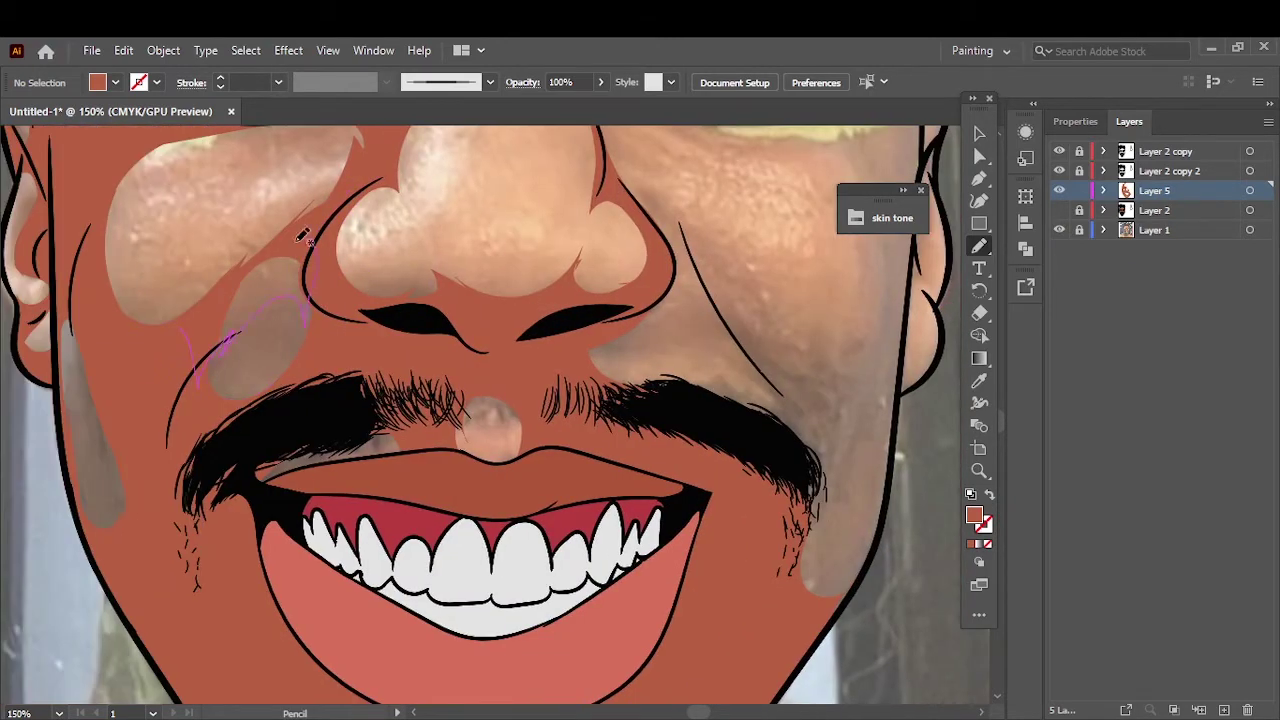
pyautogui.moveTo(640, 310); pyautogui.dragTo(716, 345)
pyautogui.moveTo(640, 192); pyautogui.dragTo(714, 405)
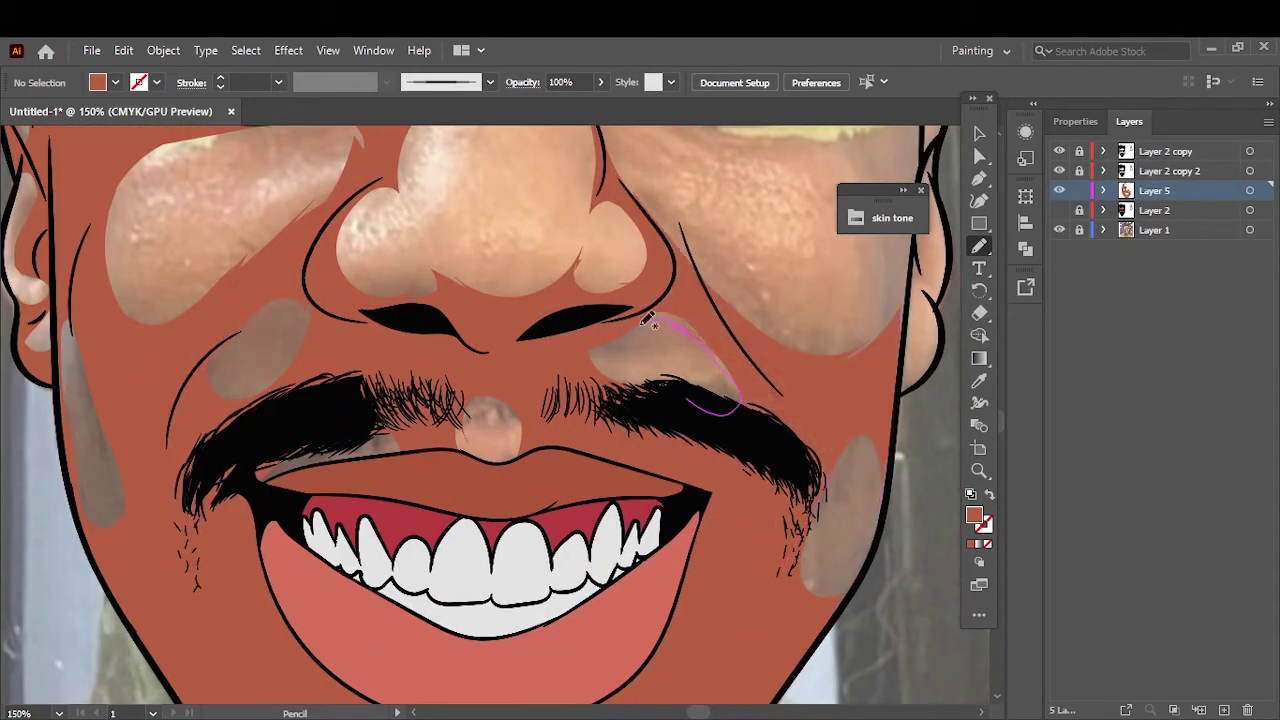
pyautogui.scroll(5, 714, 405)
pyautogui.hscroll(2, 714, 405)
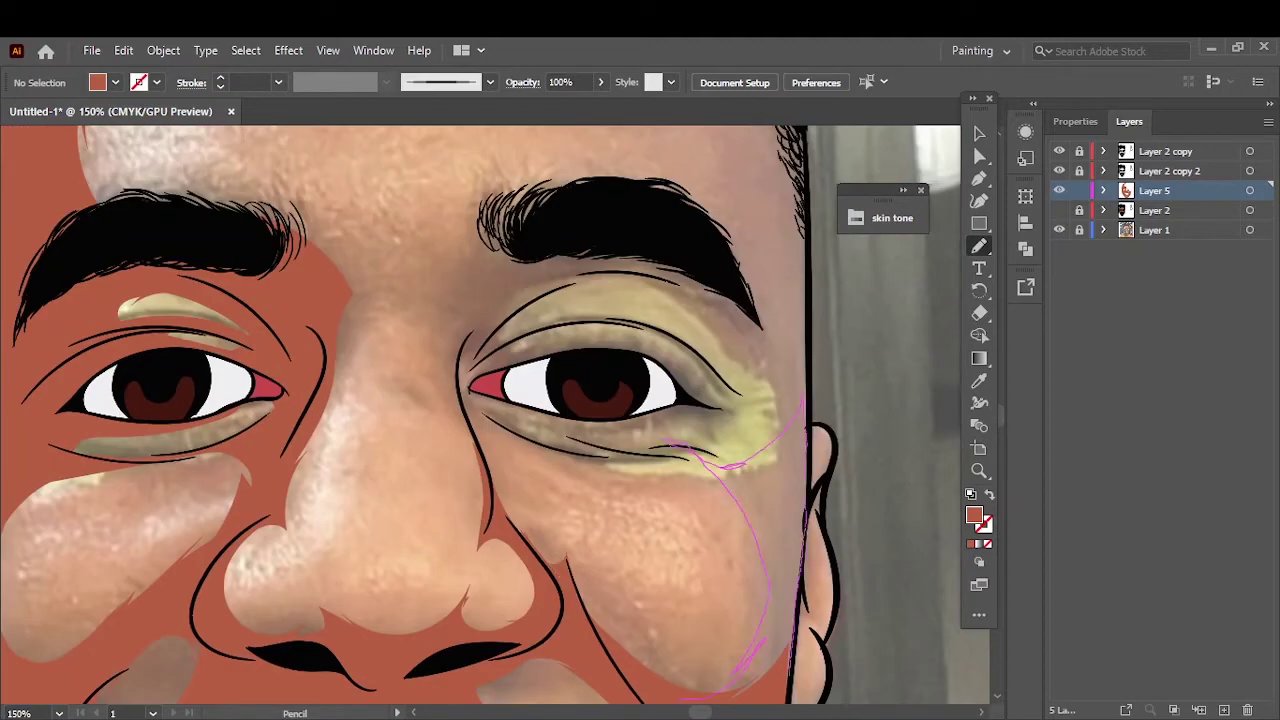
# - Fill the right cheek, under-eye, eyelid, eye corner and hairline areas with skin-tone shapes
pyautogui.moveTo(735, 463); pyautogui.dragTo(733, 464)
pyautogui.moveTo(655, 462); pyautogui.dragTo(490, 439)
pyautogui.moveTo(470, 335); pyautogui.dragTo(600, 400)
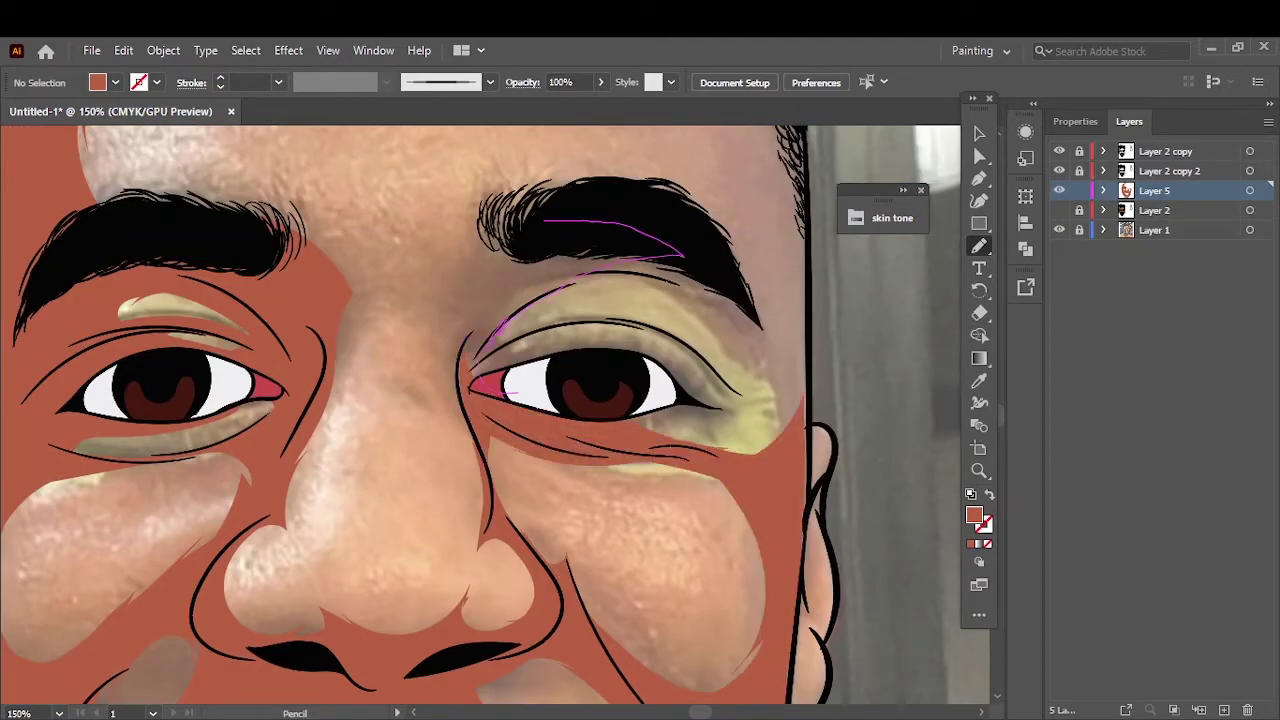
pyautogui.moveTo(686, 230); pyautogui.dragTo(596, 366)
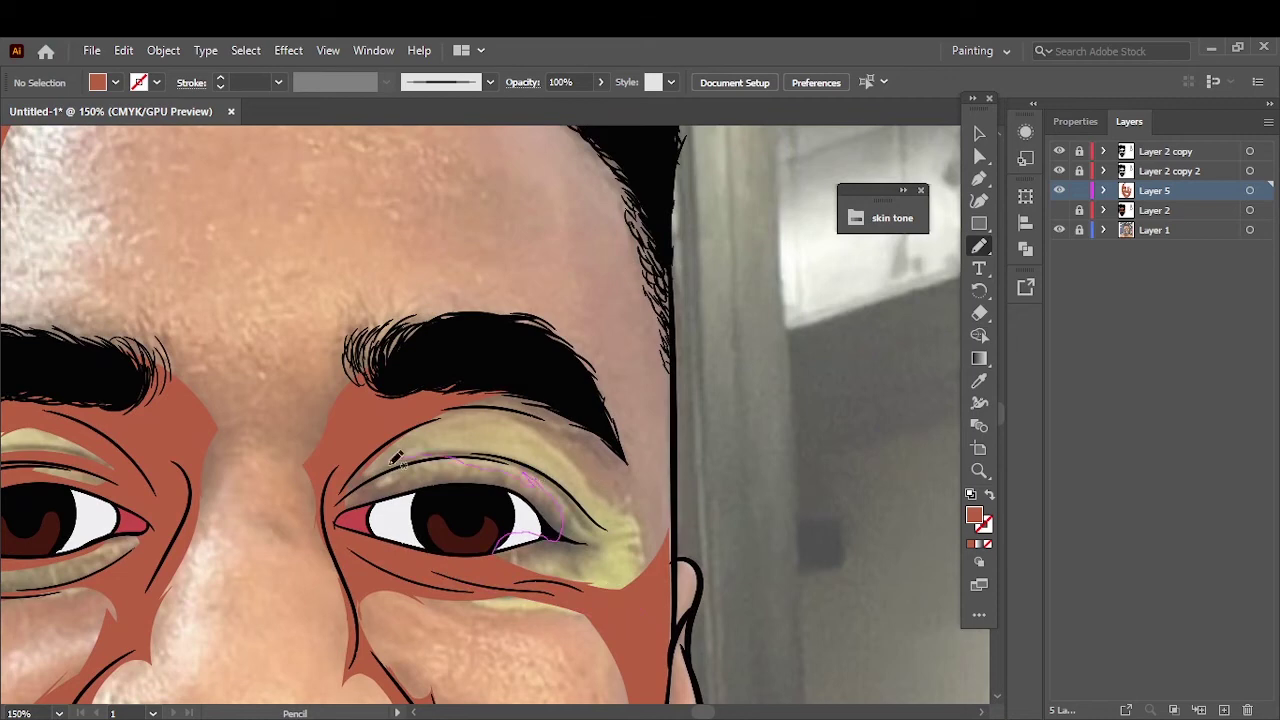
pyautogui.moveTo(676, 612); pyautogui.dragTo(668, 600)
pyautogui.moveTo(602, 492); pyautogui.dragTo(517, 422)
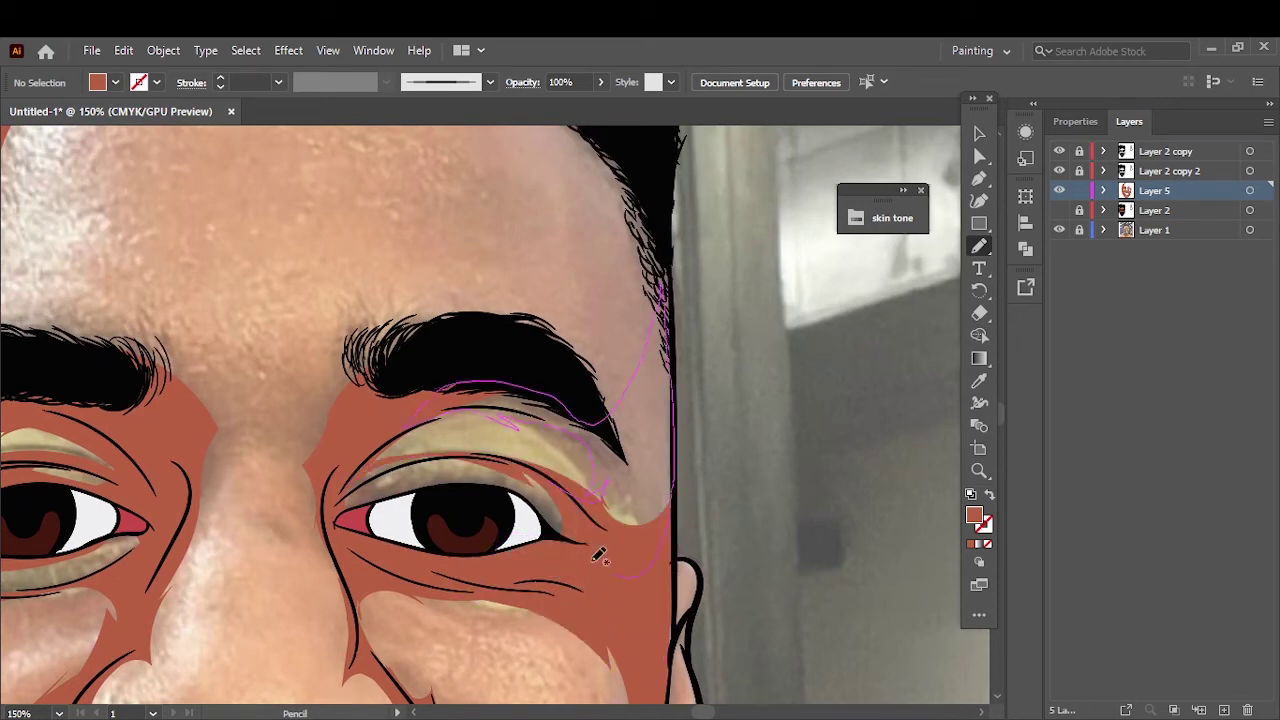
pyautogui.moveTo(598, 556); pyautogui.dragTo(596, 548)
pyautogui.scroll(3, 598, 556)
pyautogui.moveTo(336, 590); pyautogui.dragTo(345, 520)
pyautogui.moveTo(497, 305); pyautogui.dragTo(647, 517)
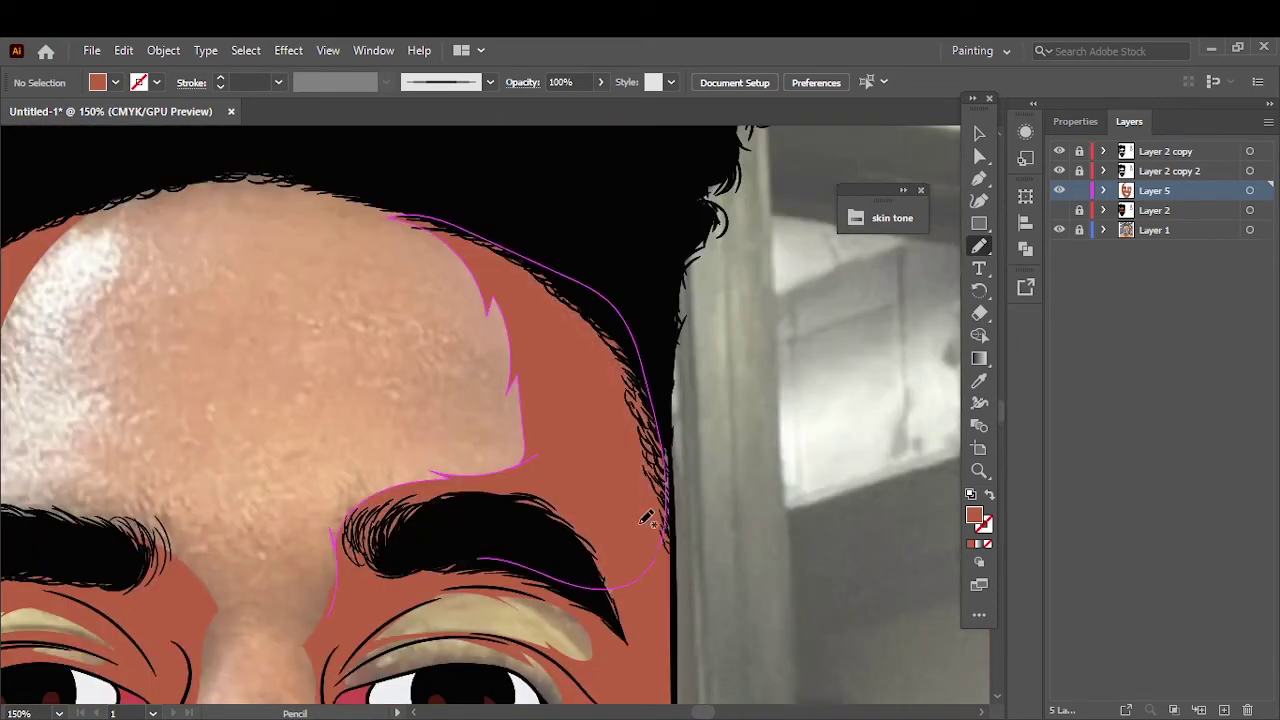
pyautogui.moveTo(361, 587); pyautogui.dragTo(338, 585)
# - Fit the artboard in view and add a new Layer 6 for shading
pyautogui.hotkey('ctrl', '0')
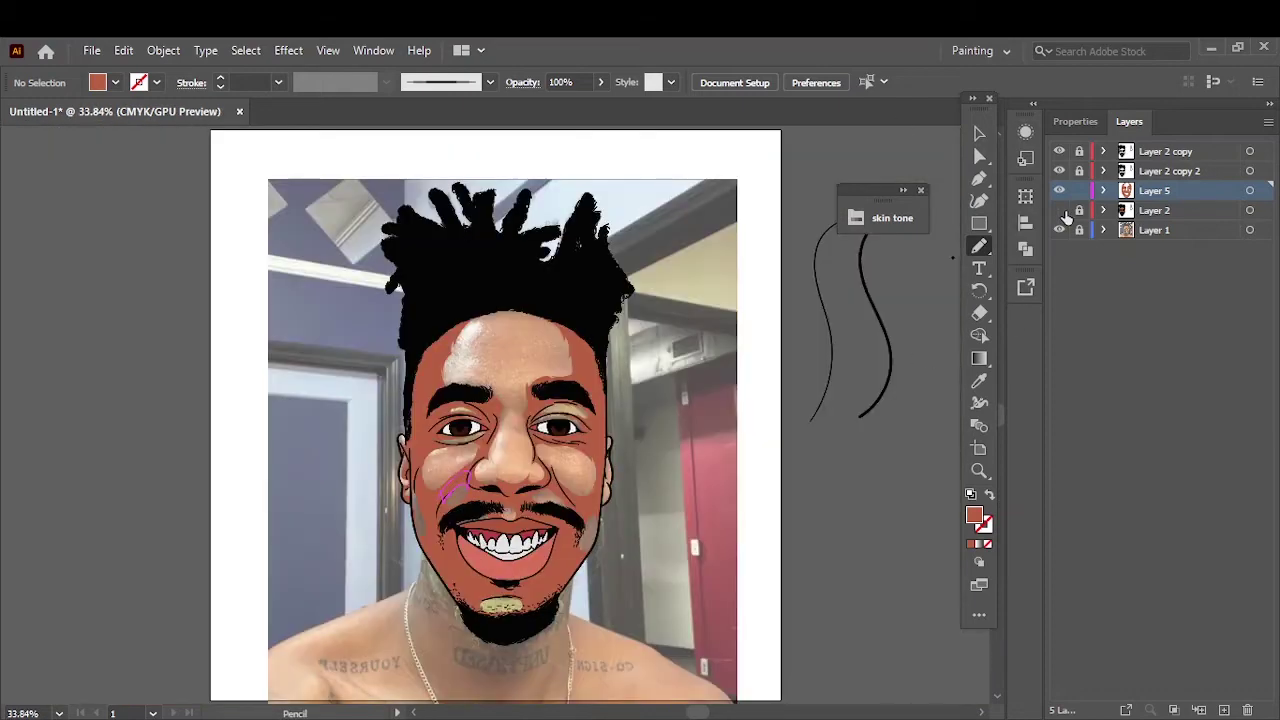
pyautogui.scroll(4, 602, 454)
pyautogui.scroll(5, 602, 454)
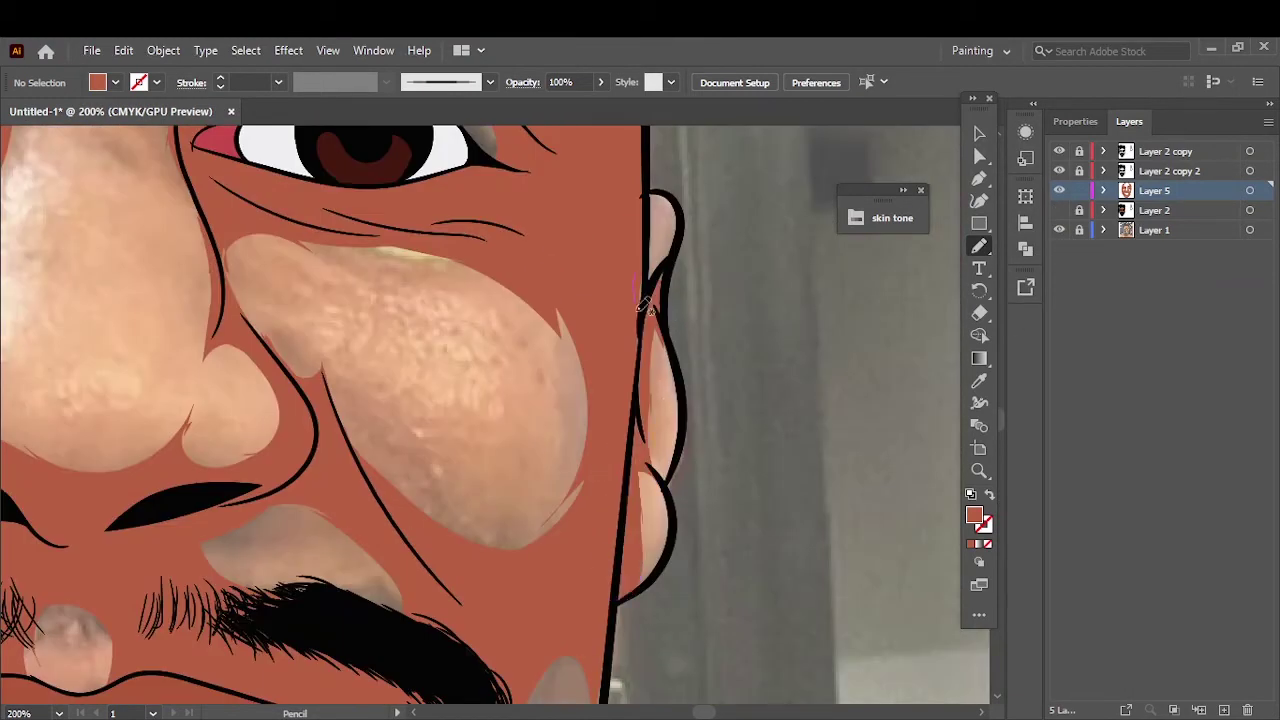
pyautogui.hotkey('ctrl', '0')
pyautogui.hotkey('ctrl', 'l')
# - Show the outline layer, hide and lock the reference photo, and choose a darker fill colour
pyautogui.click(1059, 229)
pyautogui.click(1059, 249)
pyautogui.click(1079, 249)
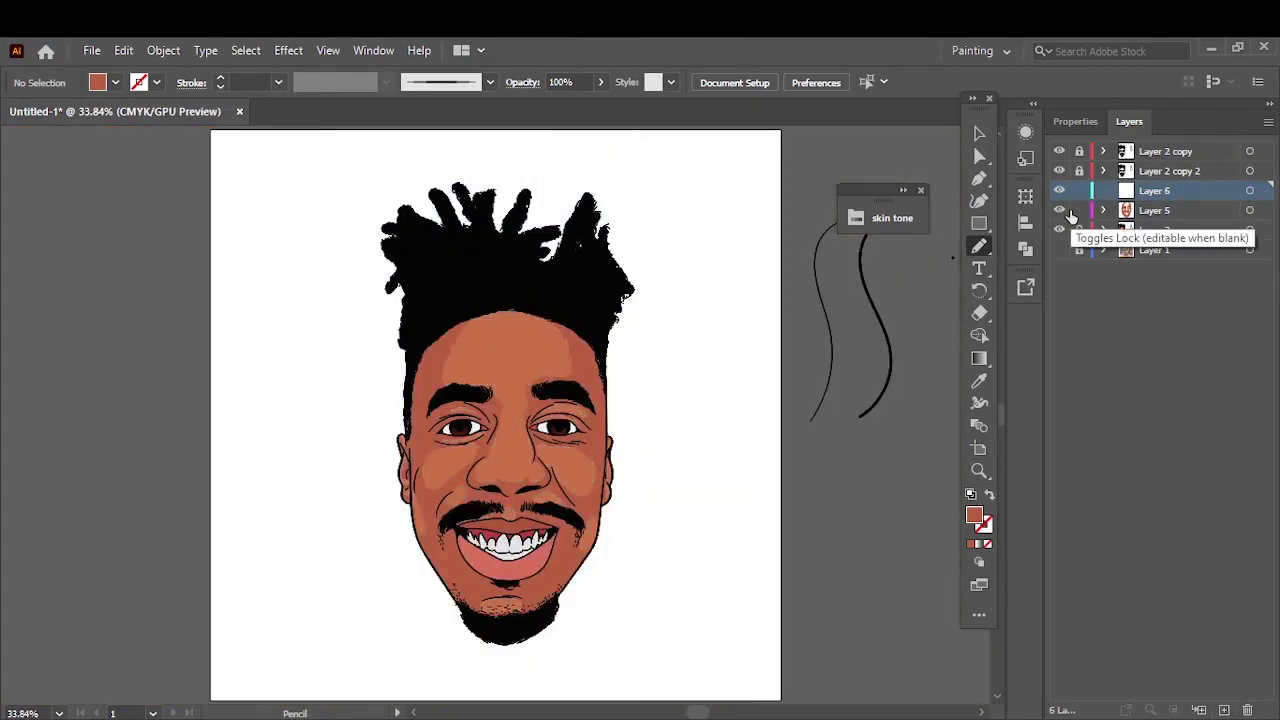
pyautogui.scroll(7, 480, 560)
pyautogui.doubleClick(974, 516)
pyautogui.click(1128, 249)
pyautogui.scroll(2, 400, 180)
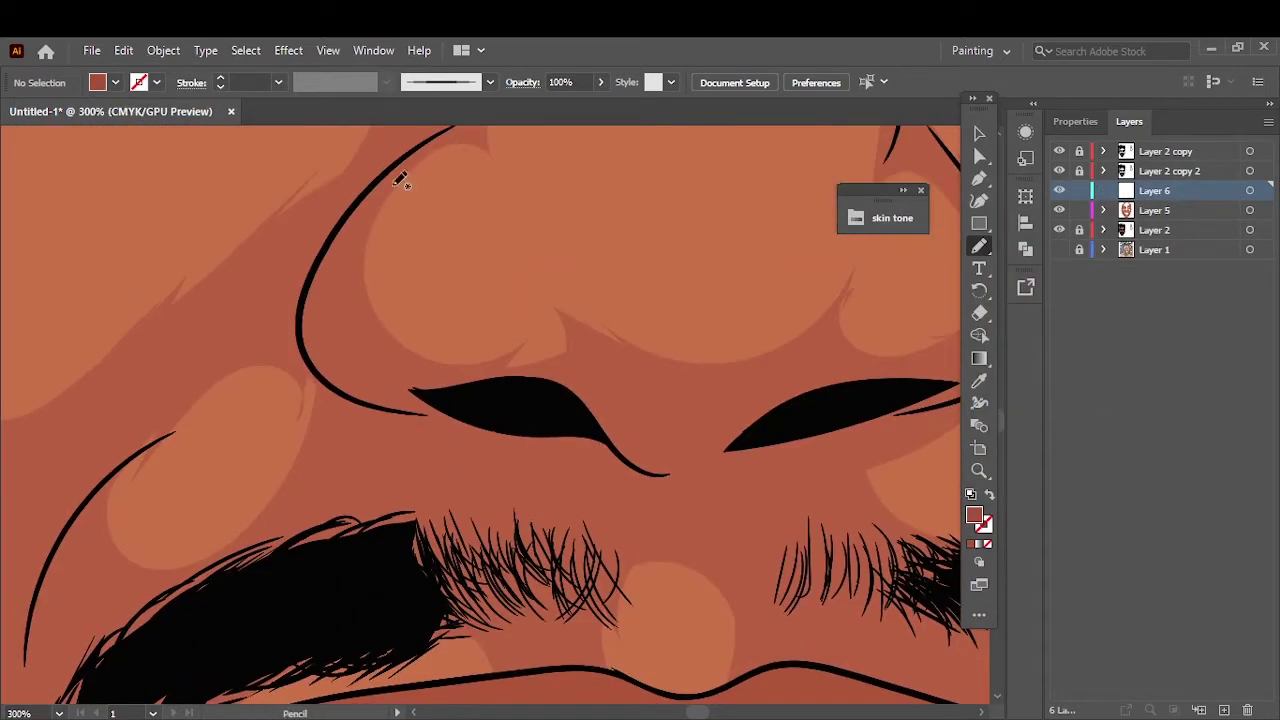
# - Draw darker shading beside the nose, under the left eye and along the nose side
pyautogui.moveTo(413, 398); pyautogui.dragTo(380, 372)
pyautogui.moveTo(463, 385); pyautogui.dragTo(603, 458)
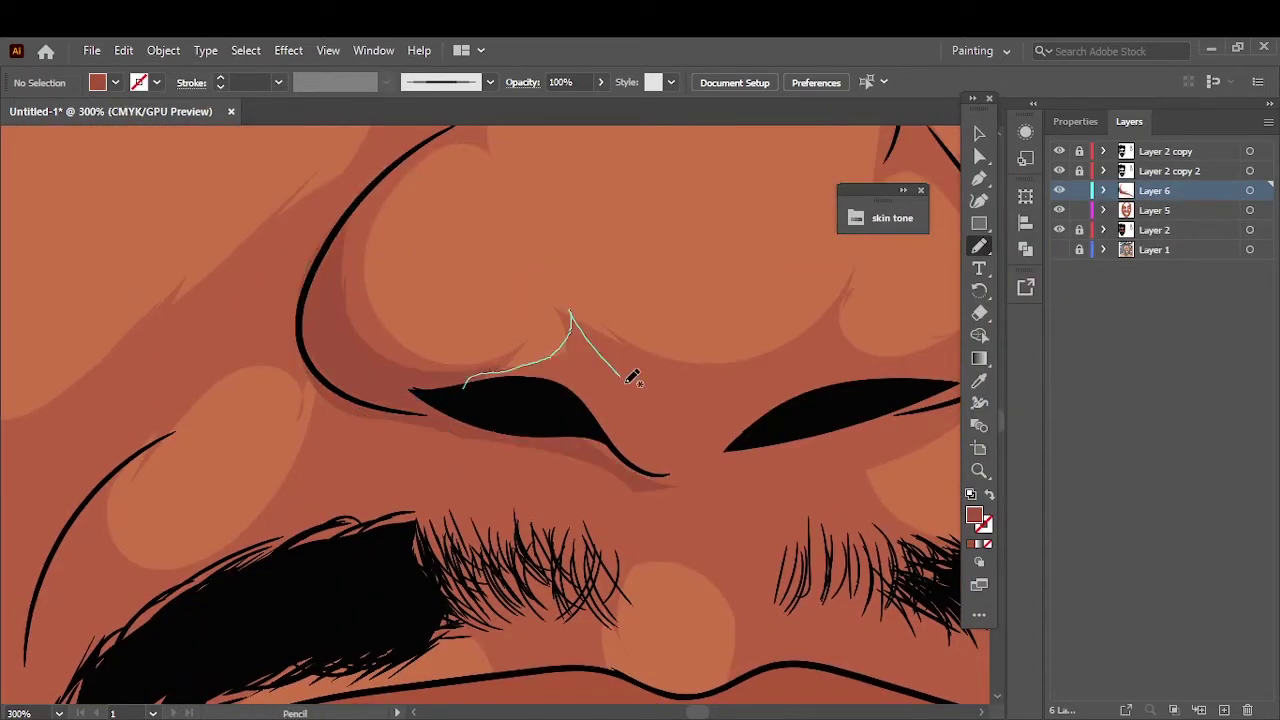
pyautogui.hotkey('ctrl', '0')
pyautogui.scroll(4, 491, 466)
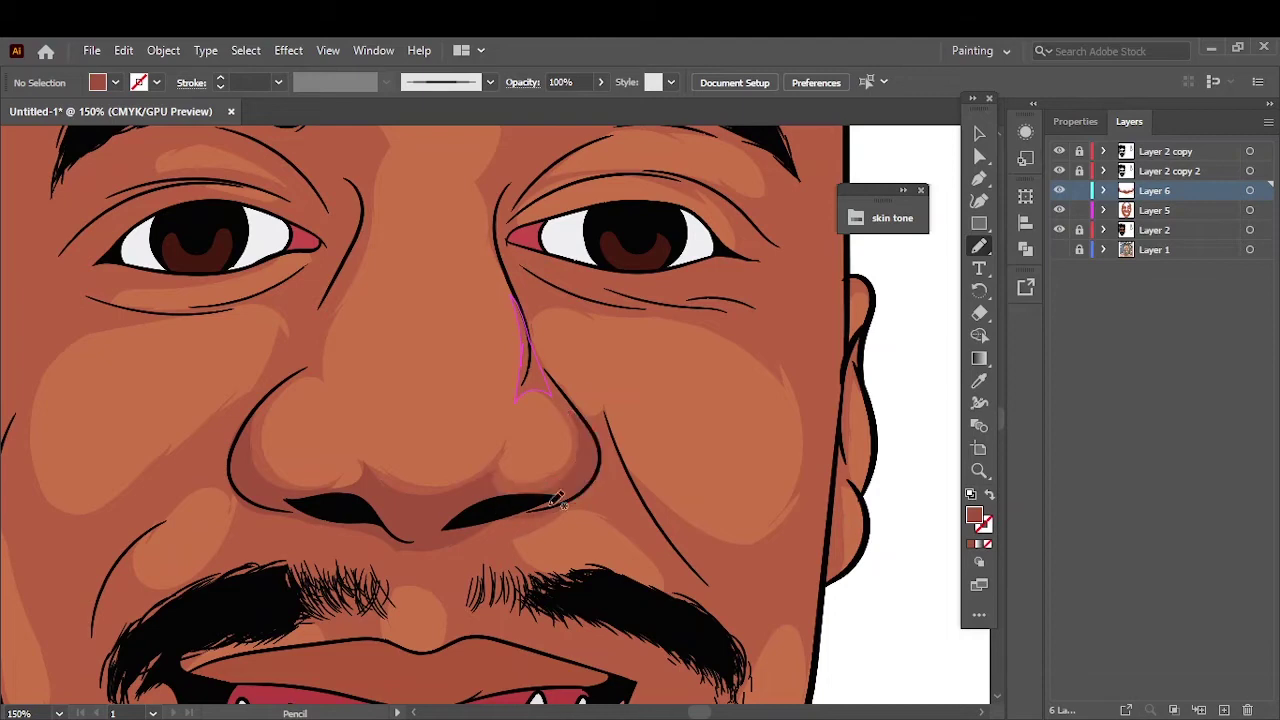
pyautogui.scroll(2, 487, 430)
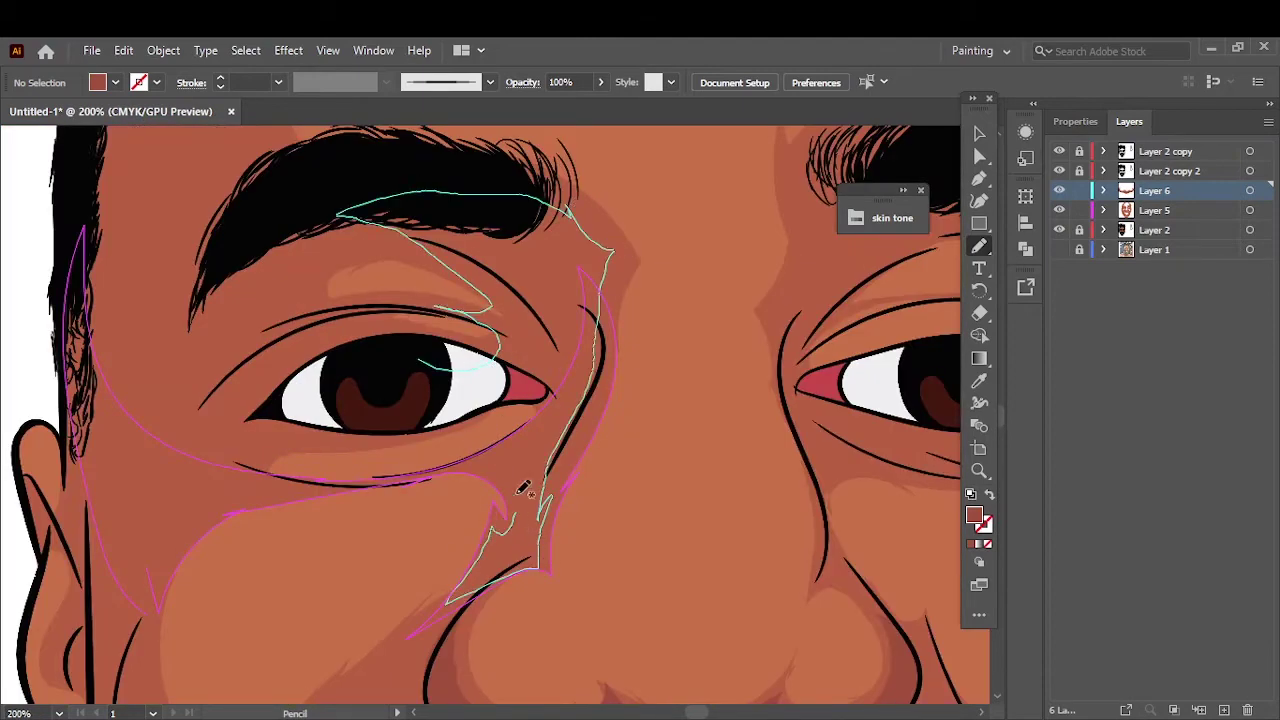
pyautogui.moveTo(522, 488); pyautogui.dragTo(430, 470)
pyautogui.hotkey('ctrl', '0')
pyautogui.scroll(1, 485, 470)
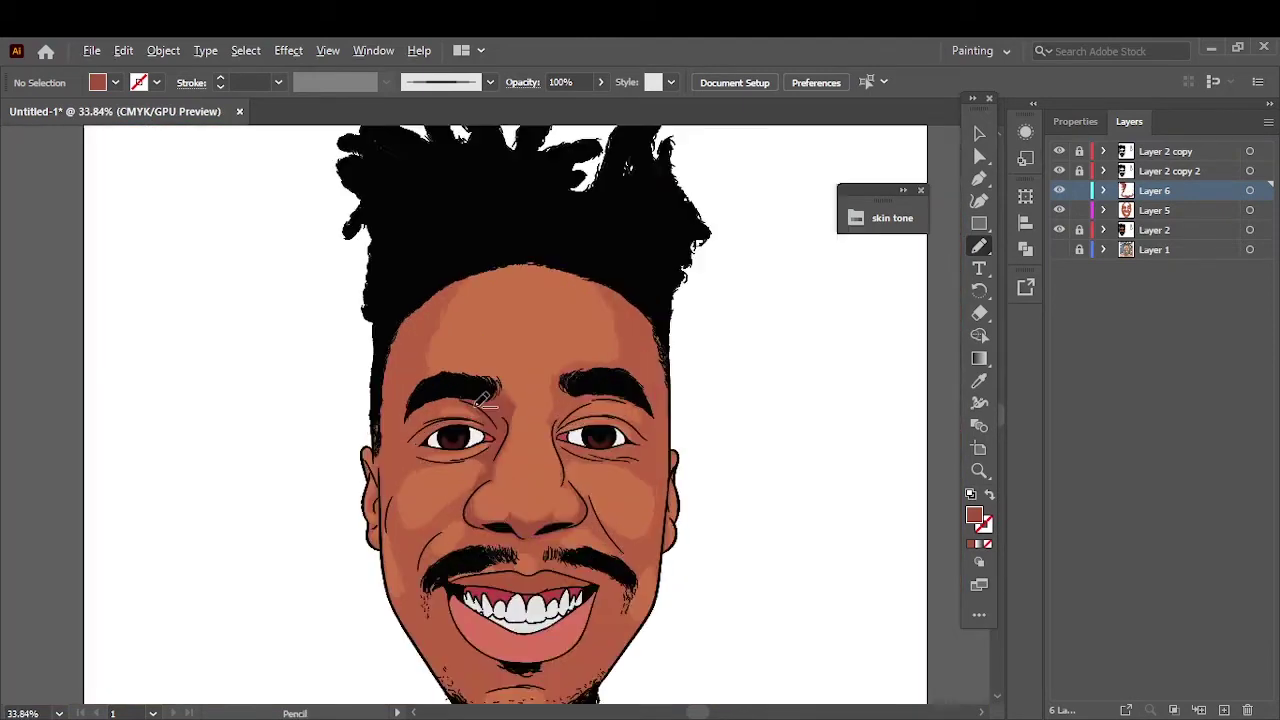
pyautogui.scroll(1, 485, 490)
pyautogui.scroll(1, 485, 502)
pyautogui.scroll(2, 485, 502)
# - Add darker shading shapes around the eye and brow, on the forehead and left cheek
pyautogui.moveTo(636, 366)
pyautogui.mouseDown()
pyautogui.moveTo(810, 362)
pyautogui.moveTo(800, 430)
pyautogui.mouseUp()
pyautogui.hotkey('ctrl', '0')
pyautogui.scroll(2, 430, 320)
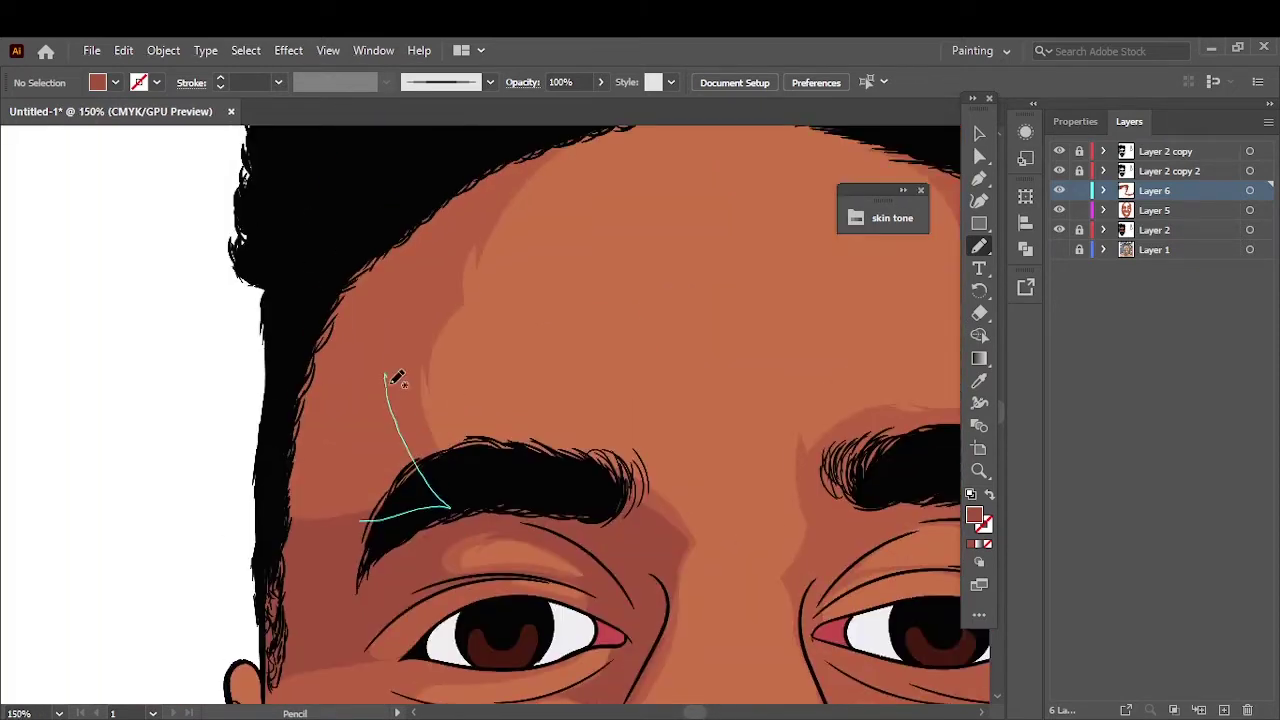
pyautogui.moveTo(394, 371); pyautogui.dragTo(400, 509)
pyautogui.hotkey('ctrl', '0')
pyautogui.scroll(3, 395, 365)
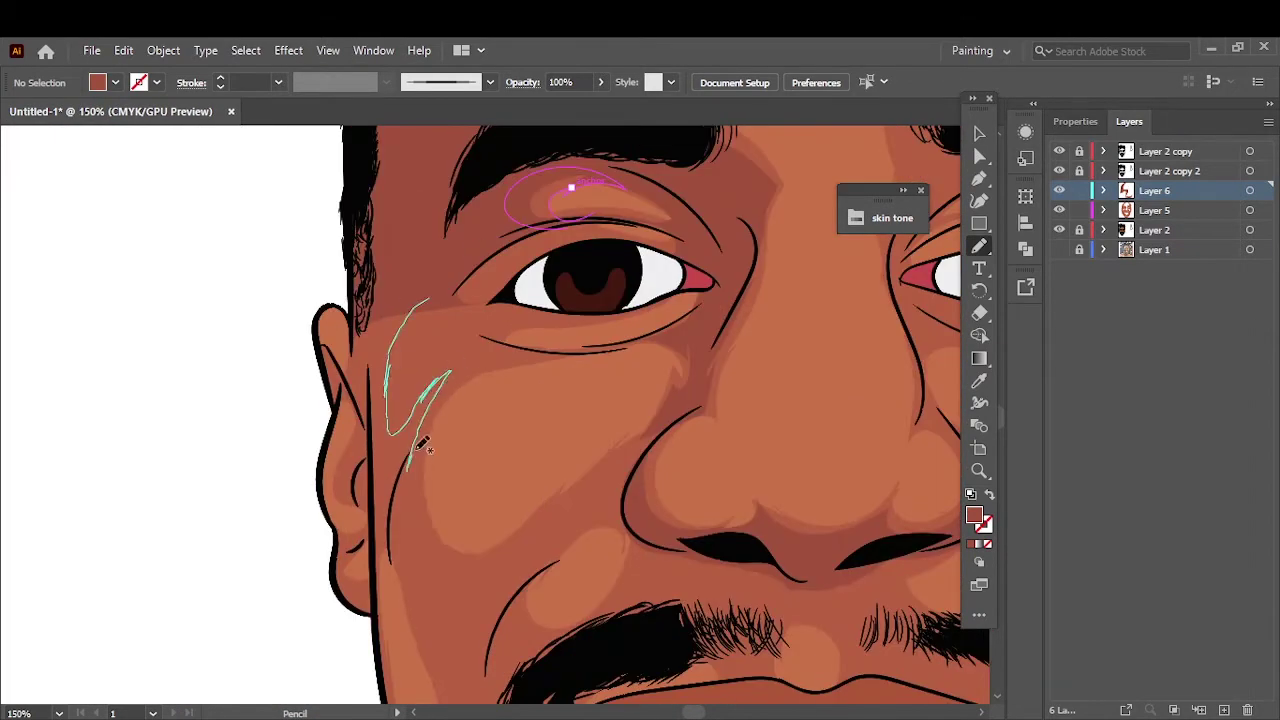
pyautogui.moveTo(377, 335); pyautogui.dragTo(380, 342)
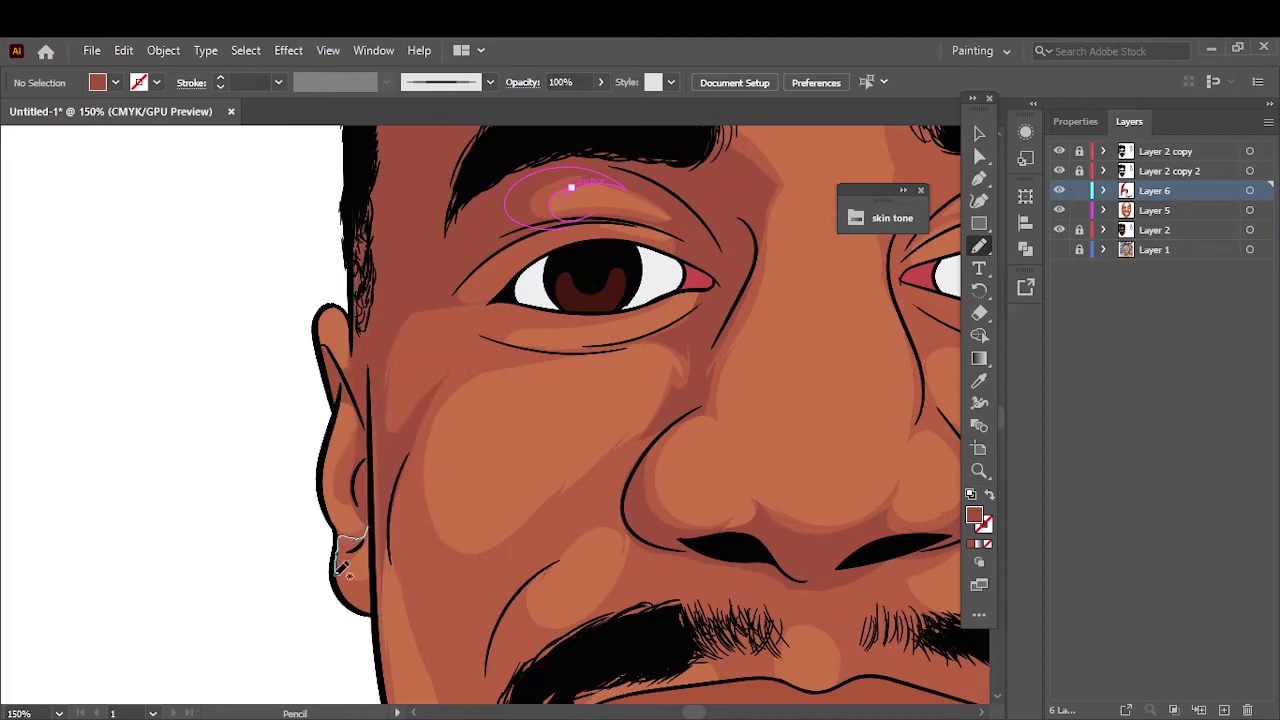
pyautogui.moveTo(600, 315); pyautogui.dragTo(598, 318)
# - Shade the cheek, jaw, chin and the area around the moustache
pyautogui.scroll(-4, 500, 380)
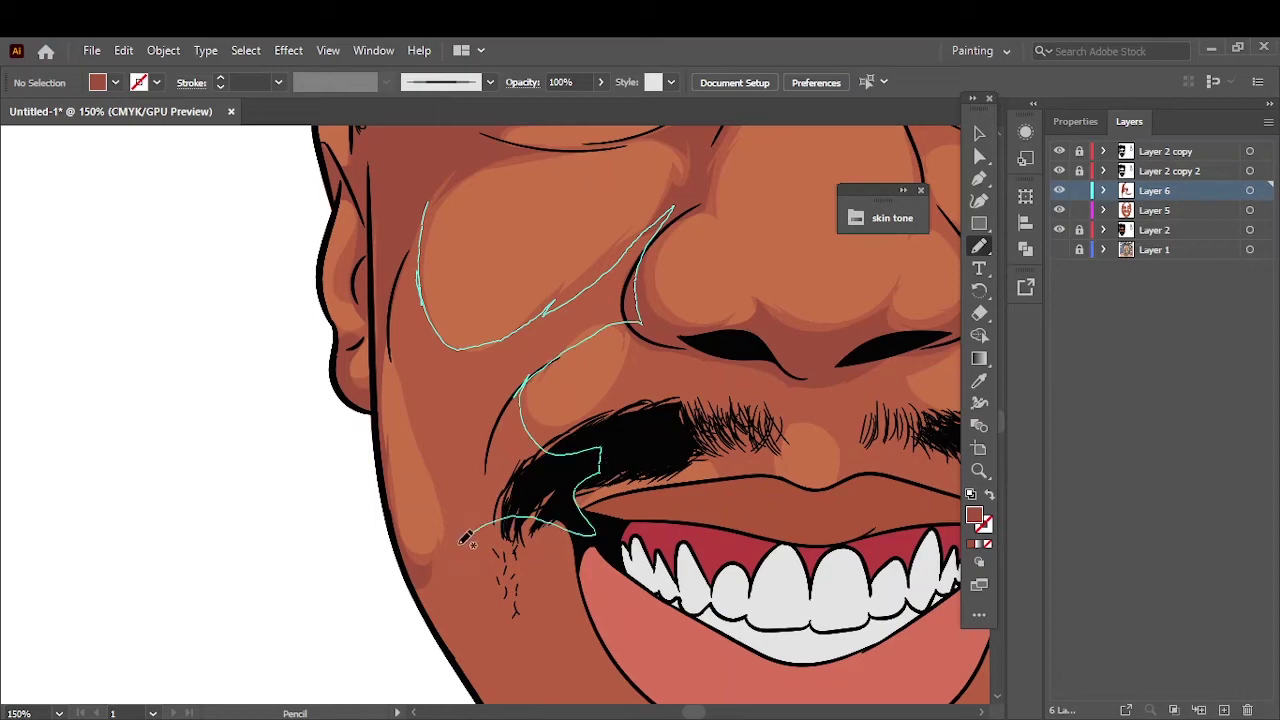
pyautogui.moveTo(466, 540); pyautogui.dragTo(470, 535)
pyautogui.scroll(-3, 600, 450)
pyautogui.scroll(3, 450, 440)
pyautogui.moveTo(340, 290)
pyautogui.mouseDown()
pyautogui.moveTo(370, 318)
pyautogui.moveTo(357, 327)
pyautogui.mouseUp()
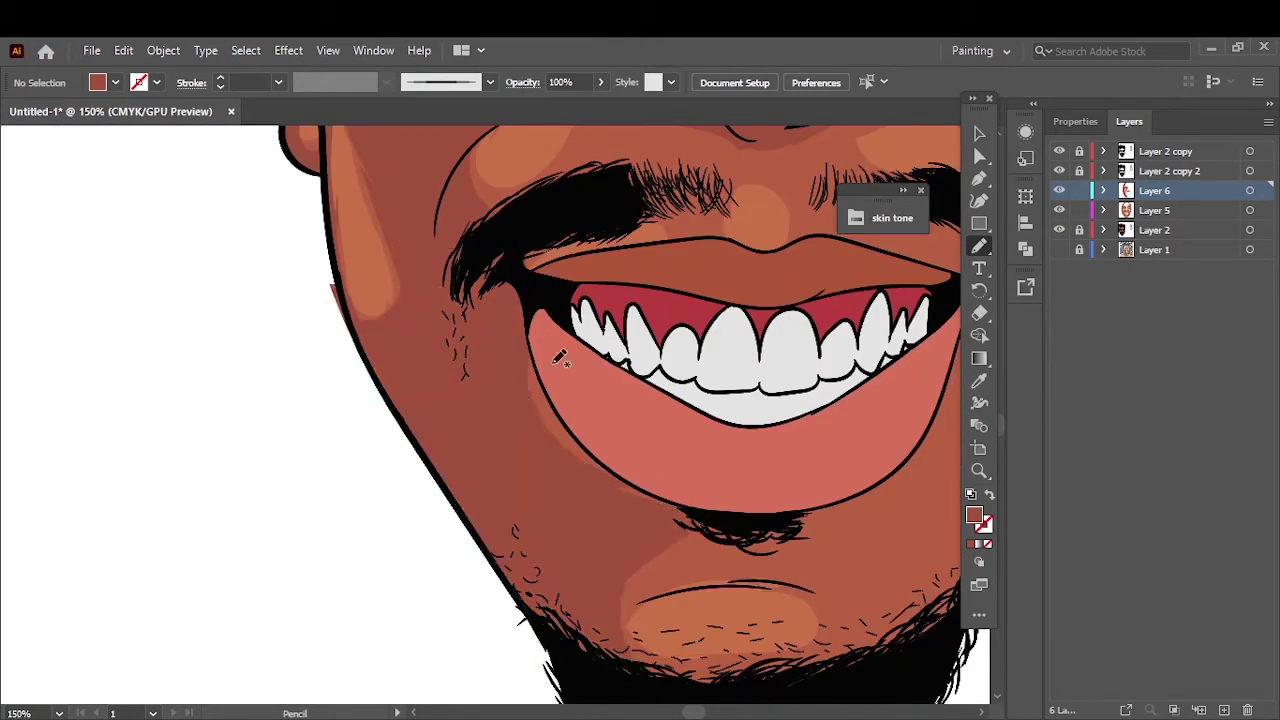
pyautogui.scroll(-2, 500, 400)
pyautogui.hscroll(5, 500, 400)
pyautogui.moveTo(378, 603)
pyautogui.mouseDown()
pyautogui.moveTo(822, 292)
pyautogui.moveTo(775, 268)
pyautogui.mouseUp()
pyautogui.scroll(5, 690, 430)
pyautogui.moveTo(643, 443); pyautogui.dragTo(680, 572)
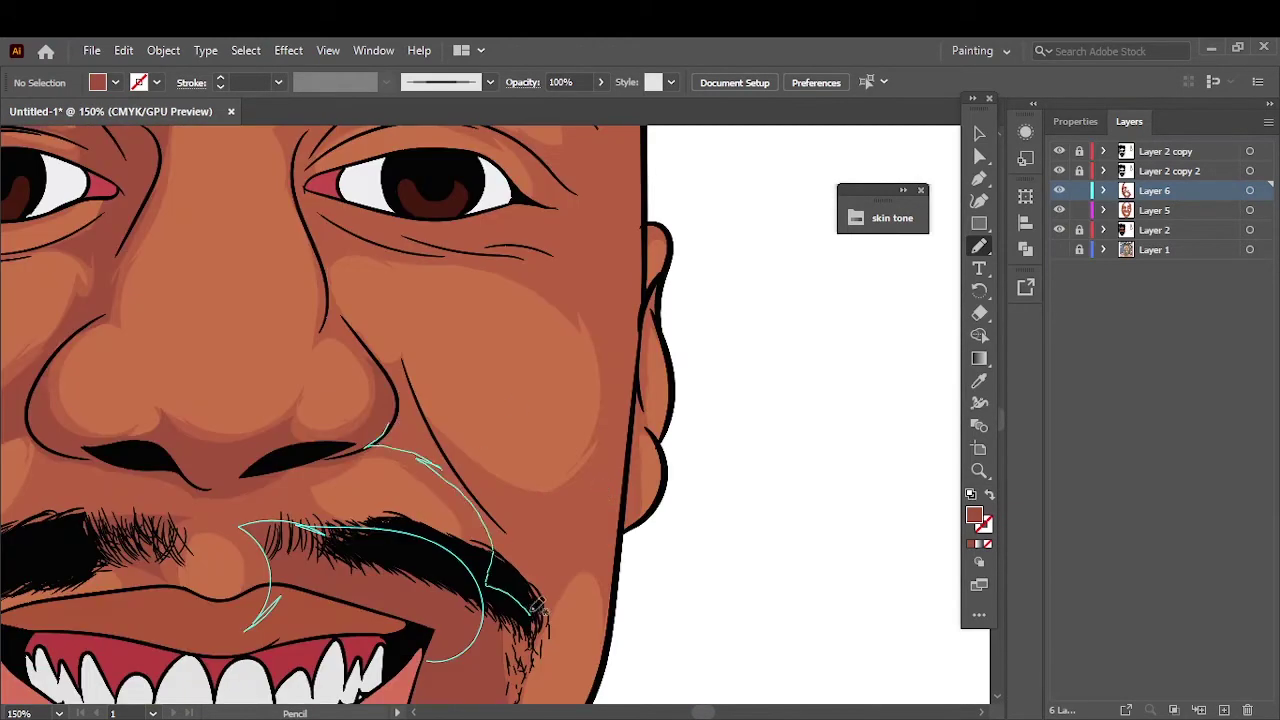
# - Shade the right jaw edge, the nose side, under the right eye and the lower eyelid
pyautogui.moveTo(519, 505); pyautogui.dragTo(519, 505)
pyautogui.scroll(-5, 519, 505)
pyautogui.moveTo(560, 280)
pyautogui.mouseDown()
pyautogui.moveTo(577, 330)
pyautogui.moveTo(509, 583)
pyautogui.mouseUp()
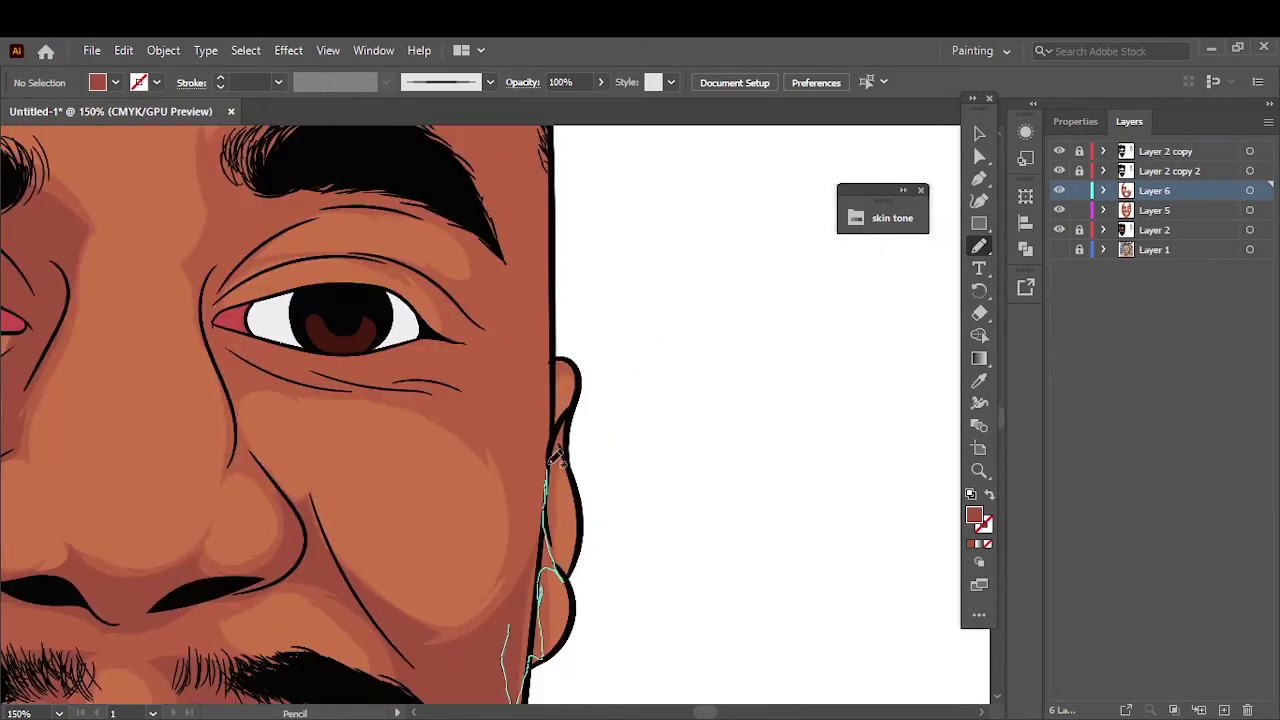
pyautogui.moveTo(551, 462); pyautogui.dragTo(545, 468)
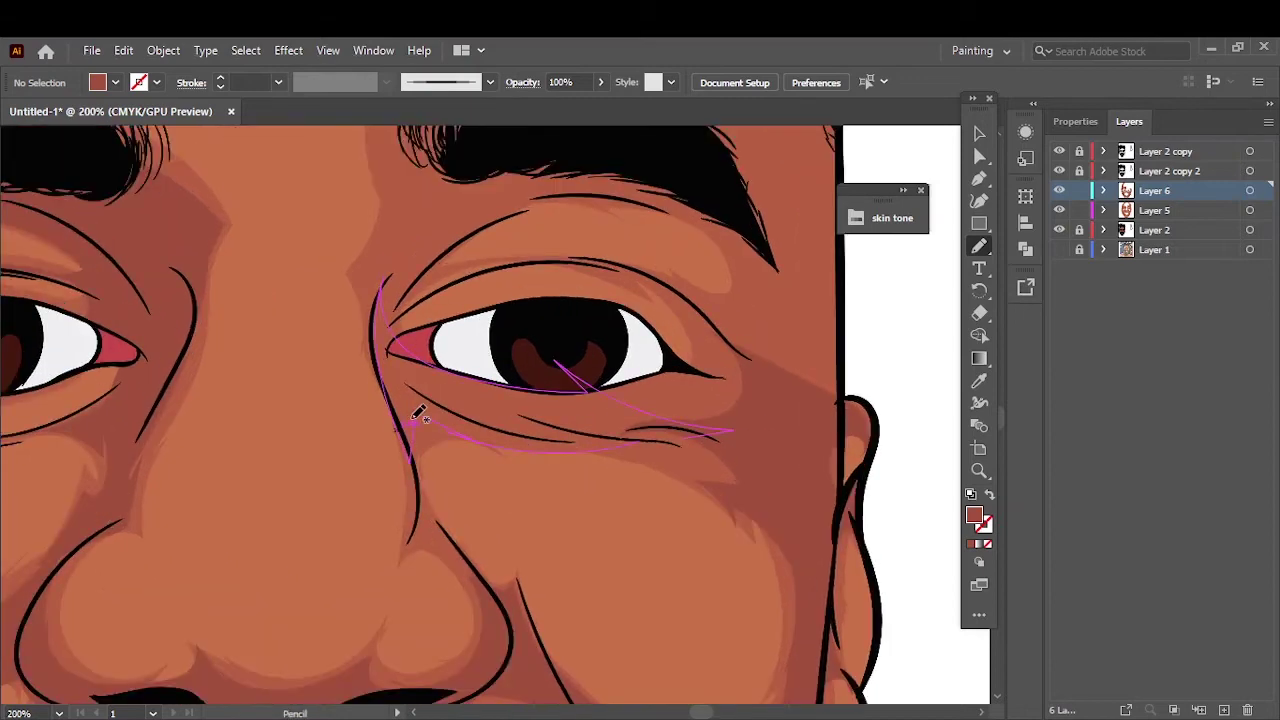
pyautogui.moveTo(380, 310); pyautogui.dragTo(384, 318)
pyautogui.moveTo(430, 370); pyautogui.dragTo(650, 440)
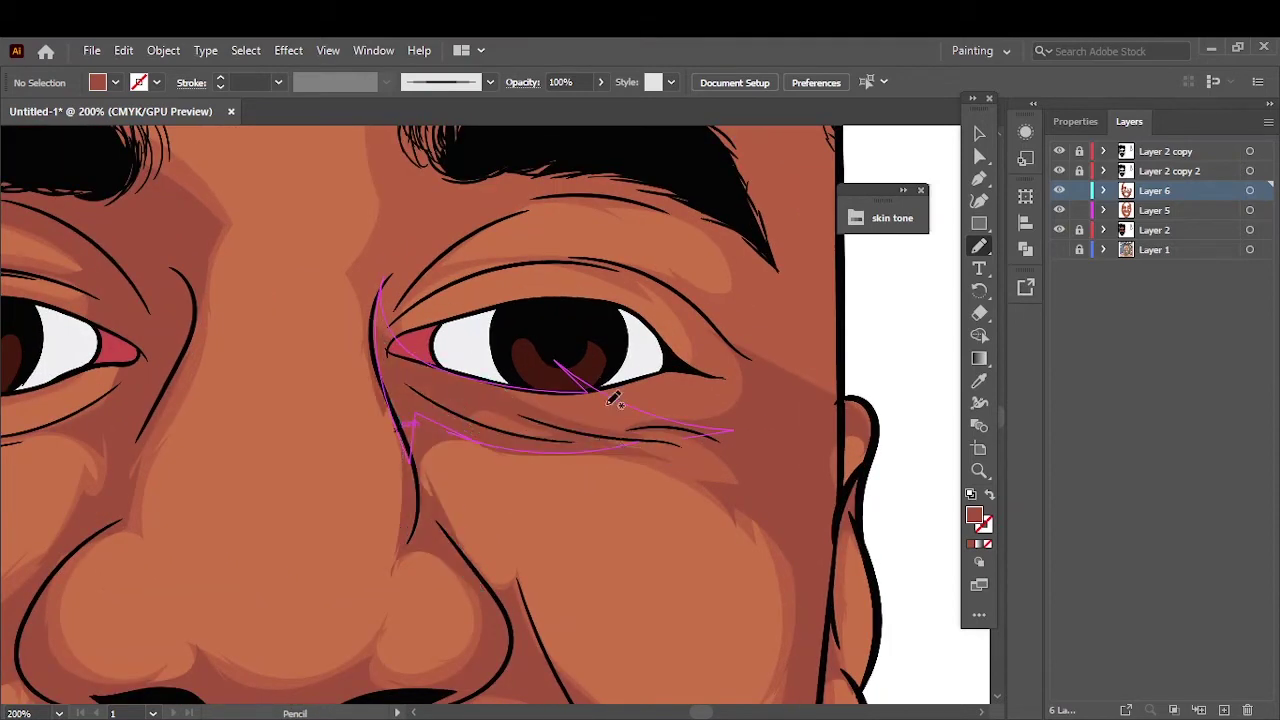
pyautogui.moveTo(586, 400)
pyautogui.mouseDown()
pyautogui.moveTo(600, 440)
pyautogui.moveTo(632, 368)
pyautogui.mouseUp()
# - Darken the shading along the lower eyebrow, then lock Layers 6 and 5
pyautogui.scroll(3, 632, 368)
pyautogui.scroll(2, 632, 368)
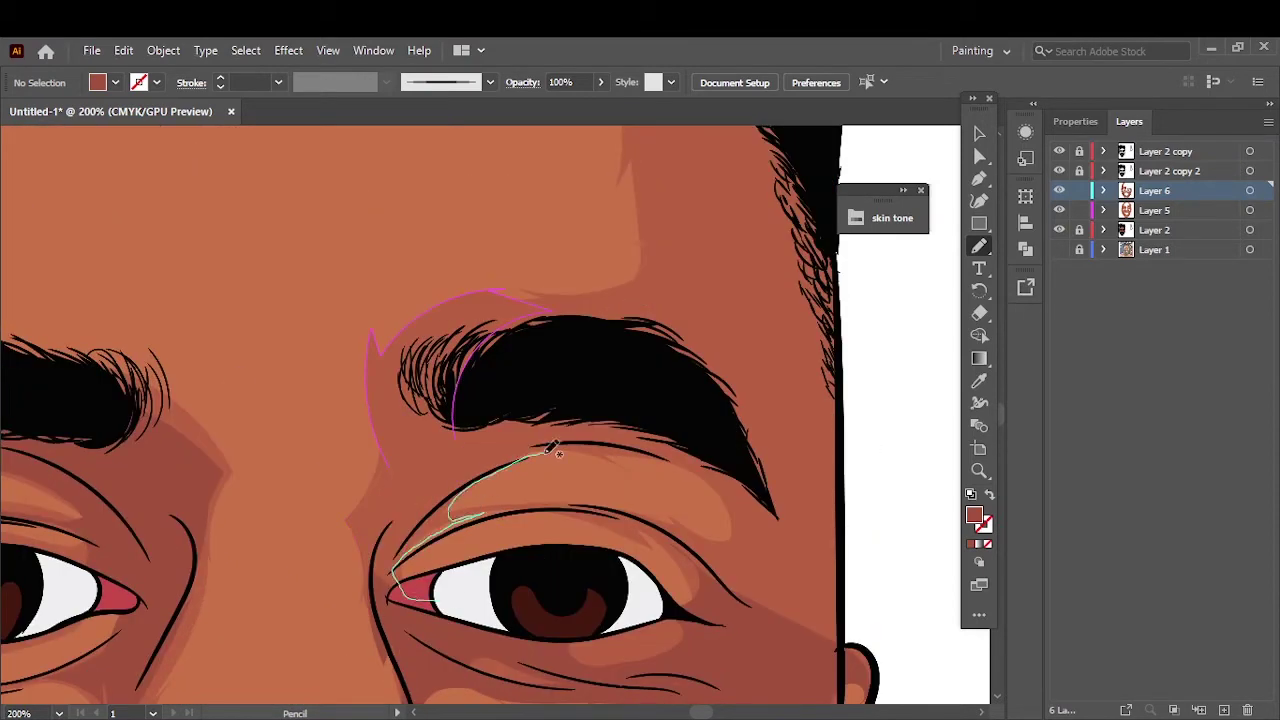
pyautogui.moveTo(367, 518); pyautogui.dragTo(542, 312)
pyautogui.moveTo(592, 407); pyautogui.dragTo(592, 500)
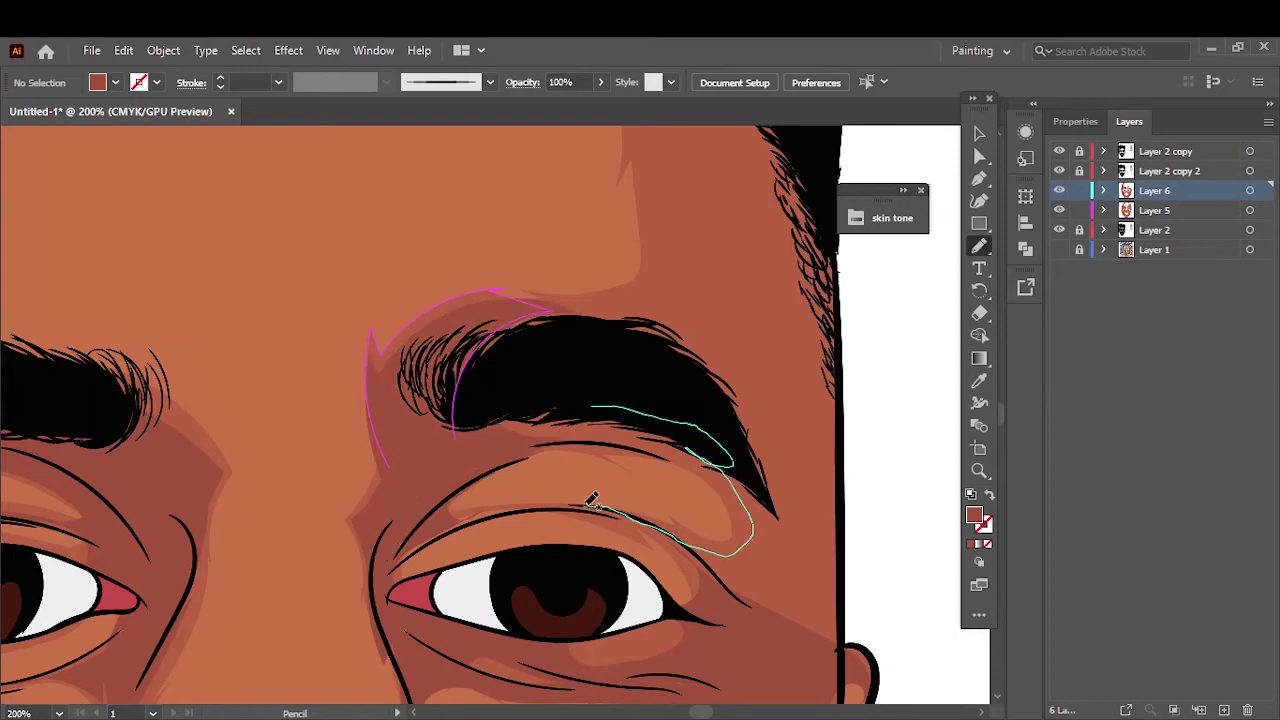
pyautogui.moveTo(840, 440); pyautogui.dragTo(840, 440)
pyautogui.scroll(5, 591, 209)
pyautogui.moveTo(591, 209); pyautogui.dragTo(778, 645)
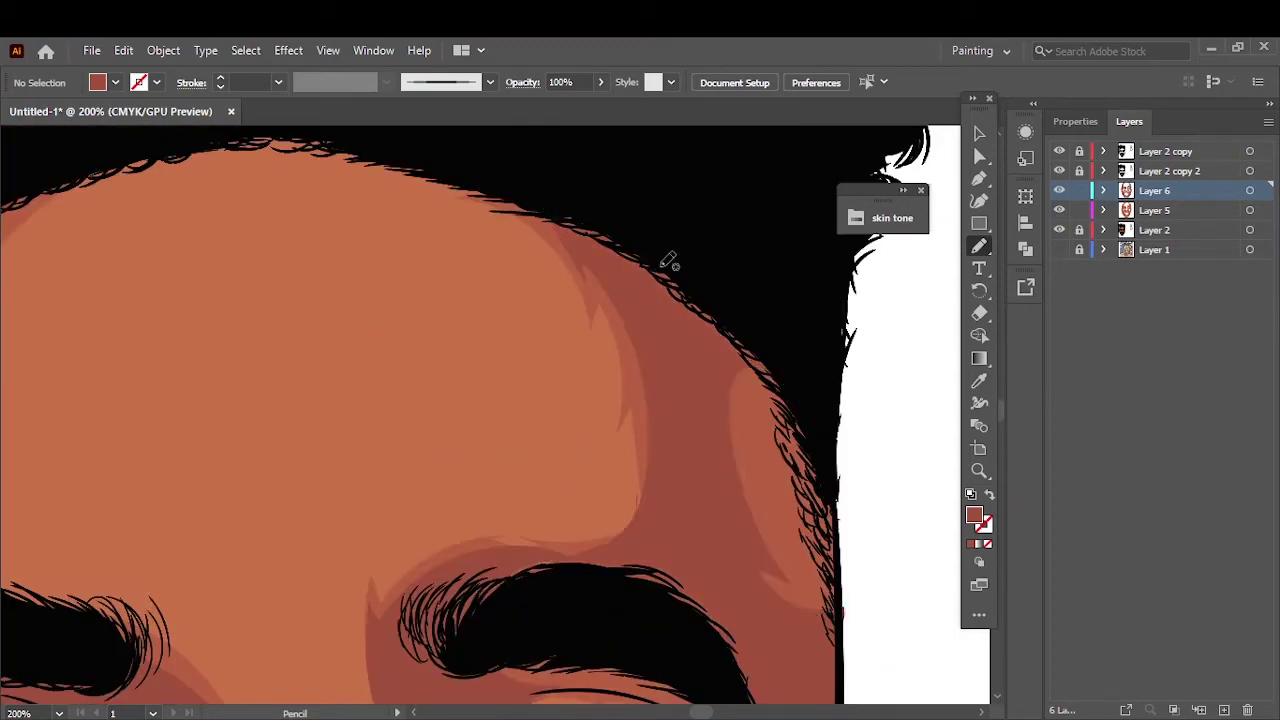
pyautogui.hotkey('ctrl', '0')
pyautogui.click(1079, 190)
pyautogui.click(1079, 210)
# - Add a new highlight layer, pick a lighter fill colour and show the reference photo
pyautogui.click(1154, 230)
pyautogui.click(1224, 710)
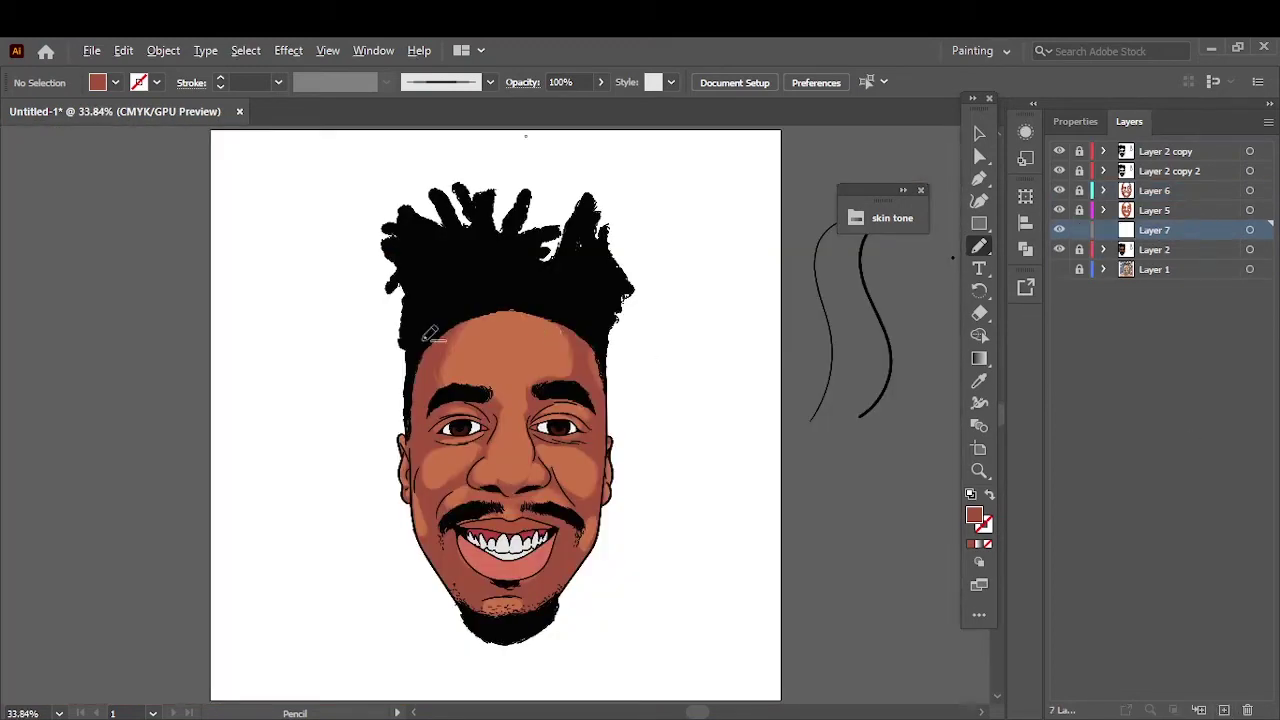
pyautogui.hotkey('ctrl', '+')
pyautogui.hotkey('ctrl', '+')
pyautogui.hotkey('ctrl', '+')
pyautogui.press('i')
pyautogui.doubleClick(974, 514)
pyautogui.press('Return')
pyautogui.click(1059, 269)
pyautogui.press('n')
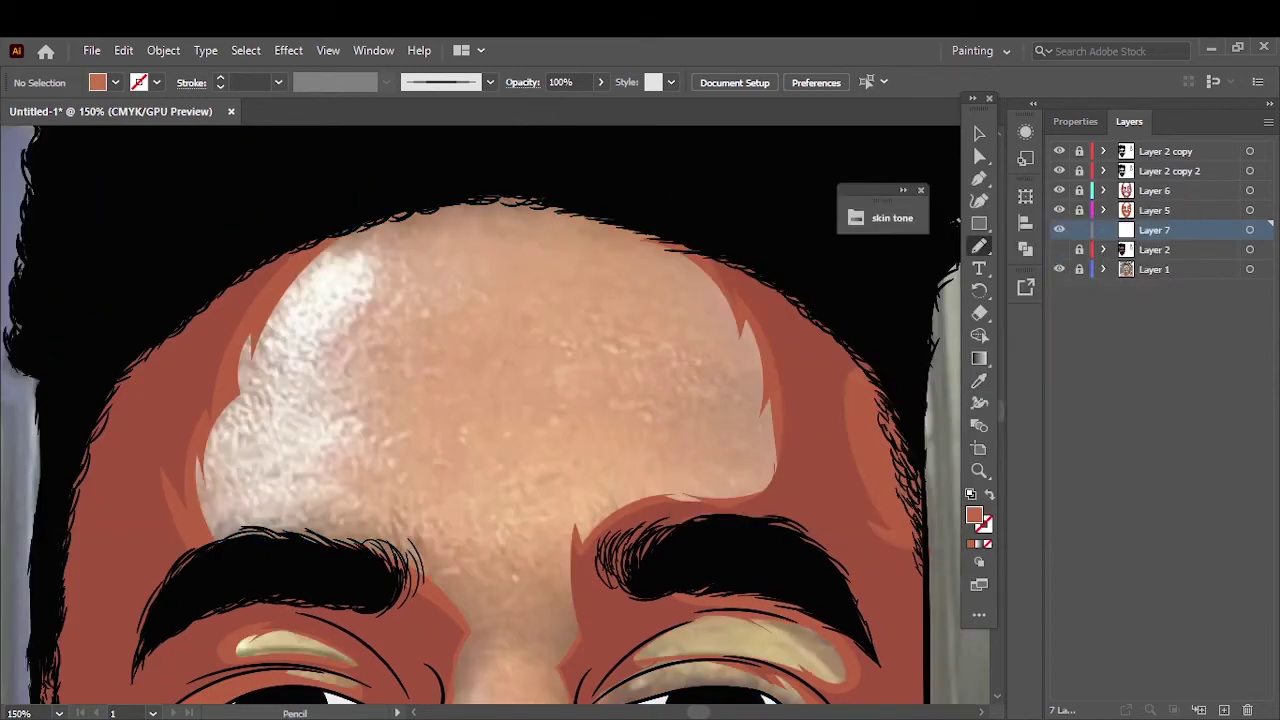
# - Draw light highlight shapes on the forehead, nose tip and nose bridge
pyautogui.moveTo(430, 667)
pyautogui.mouseDown()
pyautogui.moveTo(450, 280)
pyautogui.moveTo(625, 245)
pyautogui.mouseUp()
pyautogui.hotkey('ctrl', '0')
pyautogui.click(1059, 230)
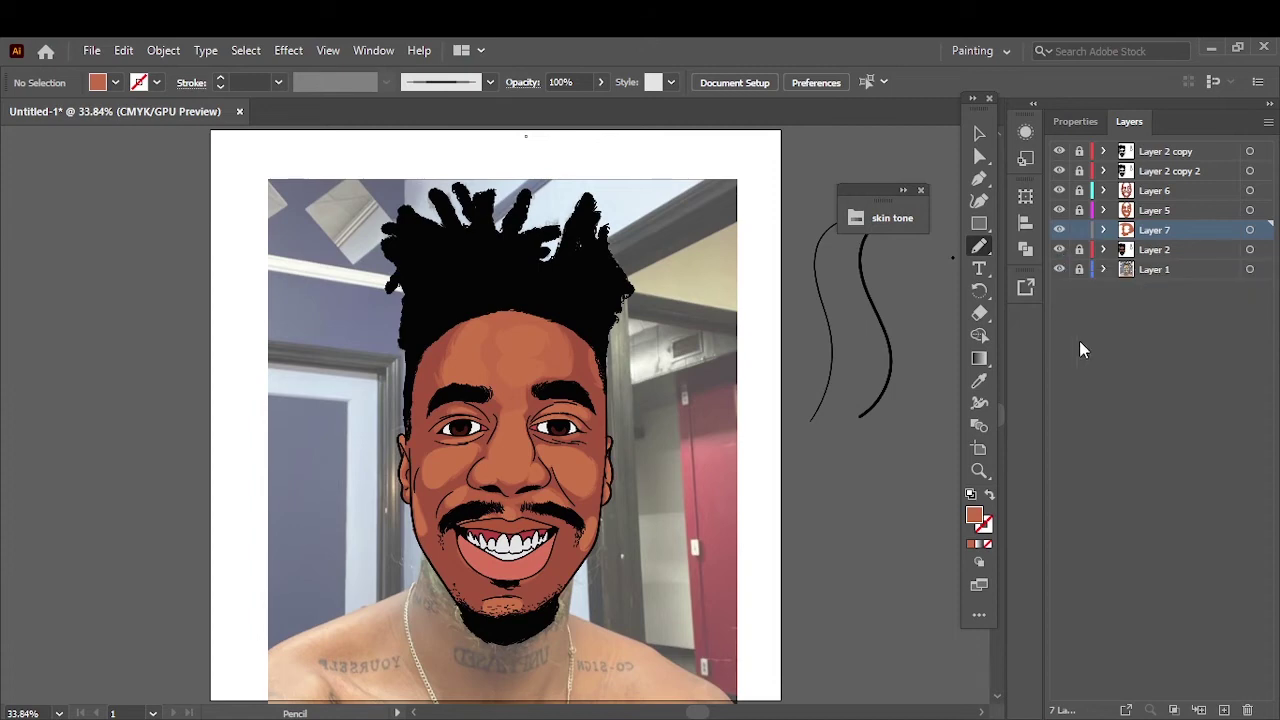
pyautogui.click(1059, 230)
pyautogui.scroll(3, 430, 230)
pyautogui.moveTo(430, 222); pyautogui.dragTo(415, 380)
pyautogui.moveTo(500, 350); pyautogui.dragTo(470, 240)
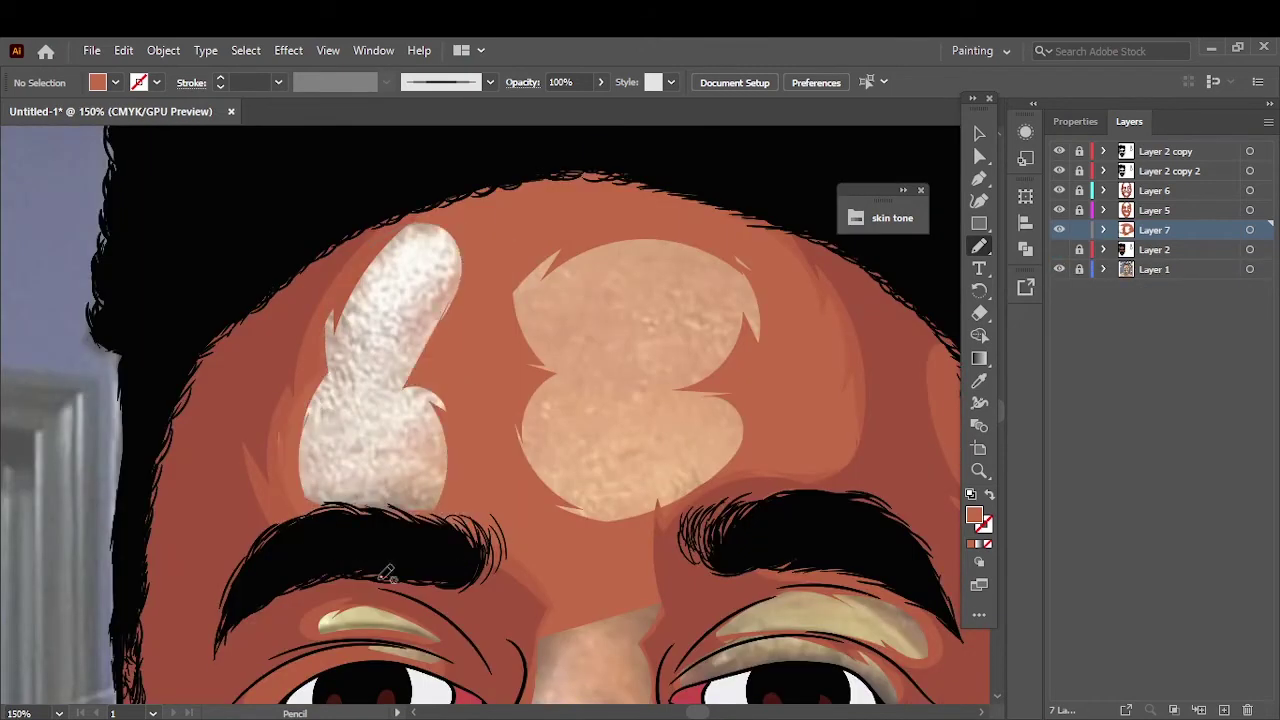
pyautogui.scroll(-5, 497, 483)
pyautogui.moveTo(468, 655); pyautogui.dragTo(460, 652)
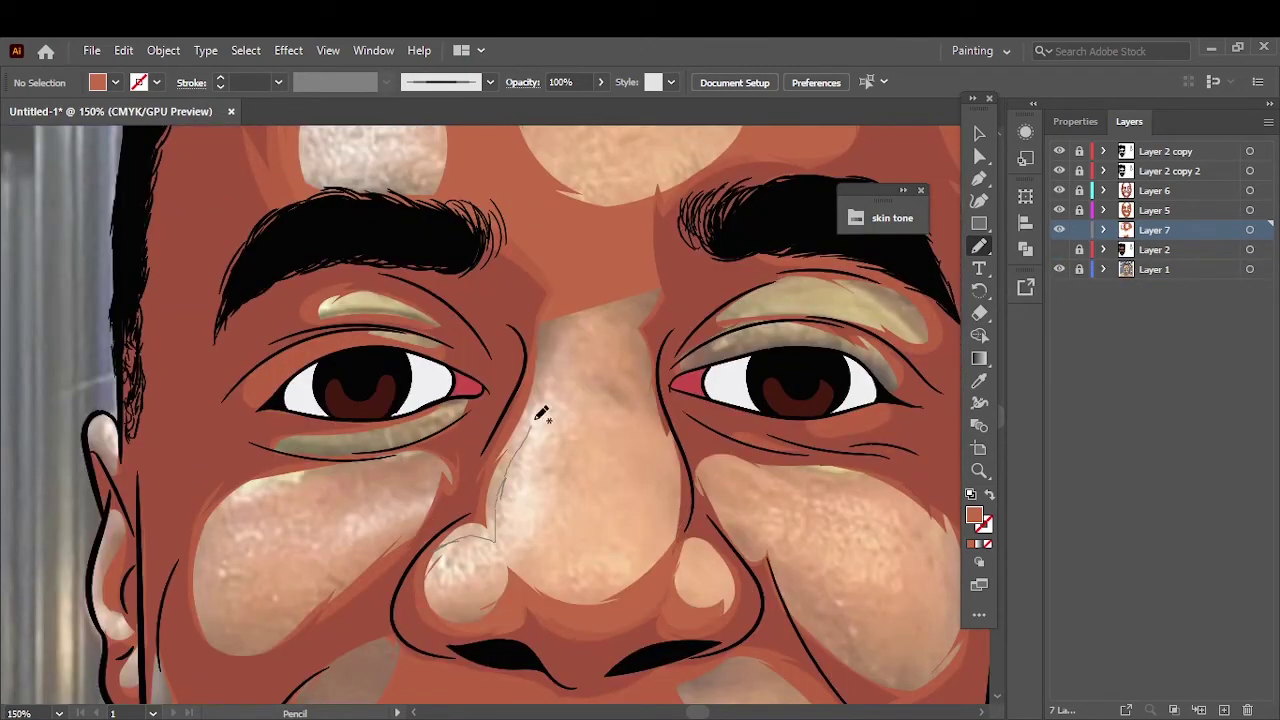
pyautogui.moveTo(680, 340); pyautogui.dragTo(565, 328)
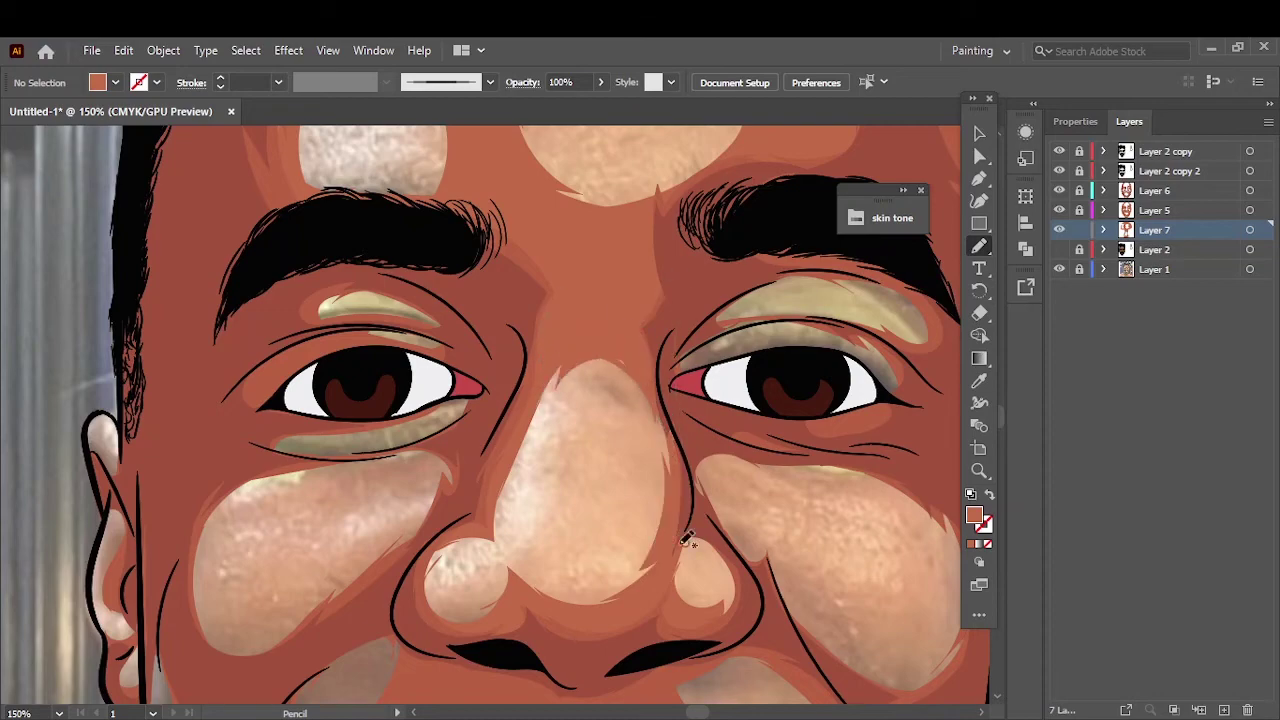
# - Zoom in on the face and draw a highlight shape on the cheek
pyautogui.hotkey('ctrl', '-')
pyautogui.hotkey('ctrl', '0')
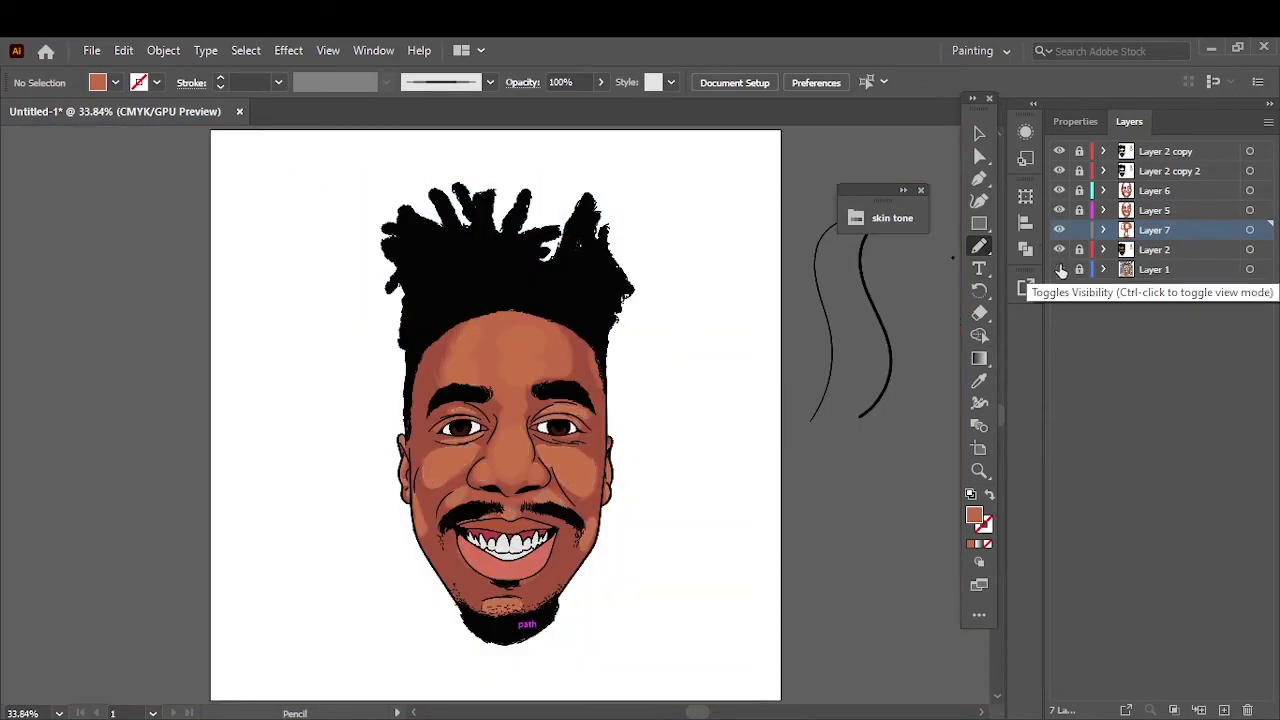
pyautogui.hotkey('ctrl', '1')
pyautogui.hotkey('ctrl', '+')
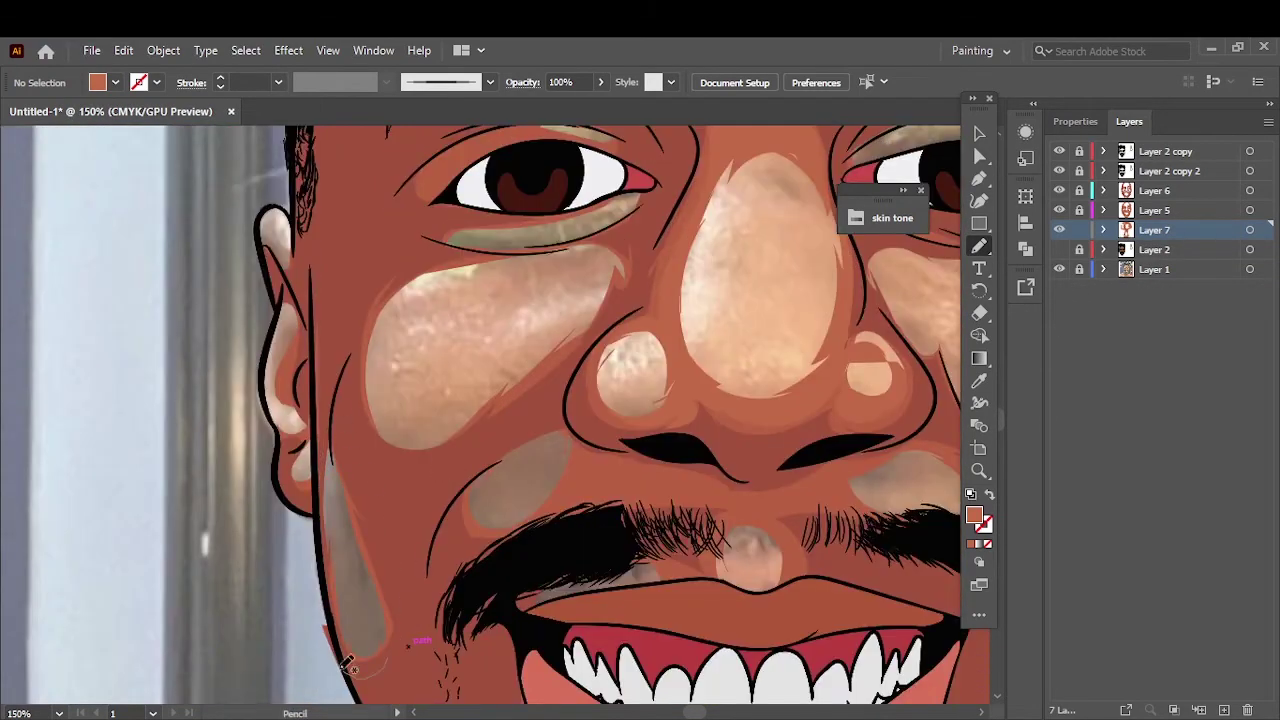
pyautogui.scroll(3, 405, 300)
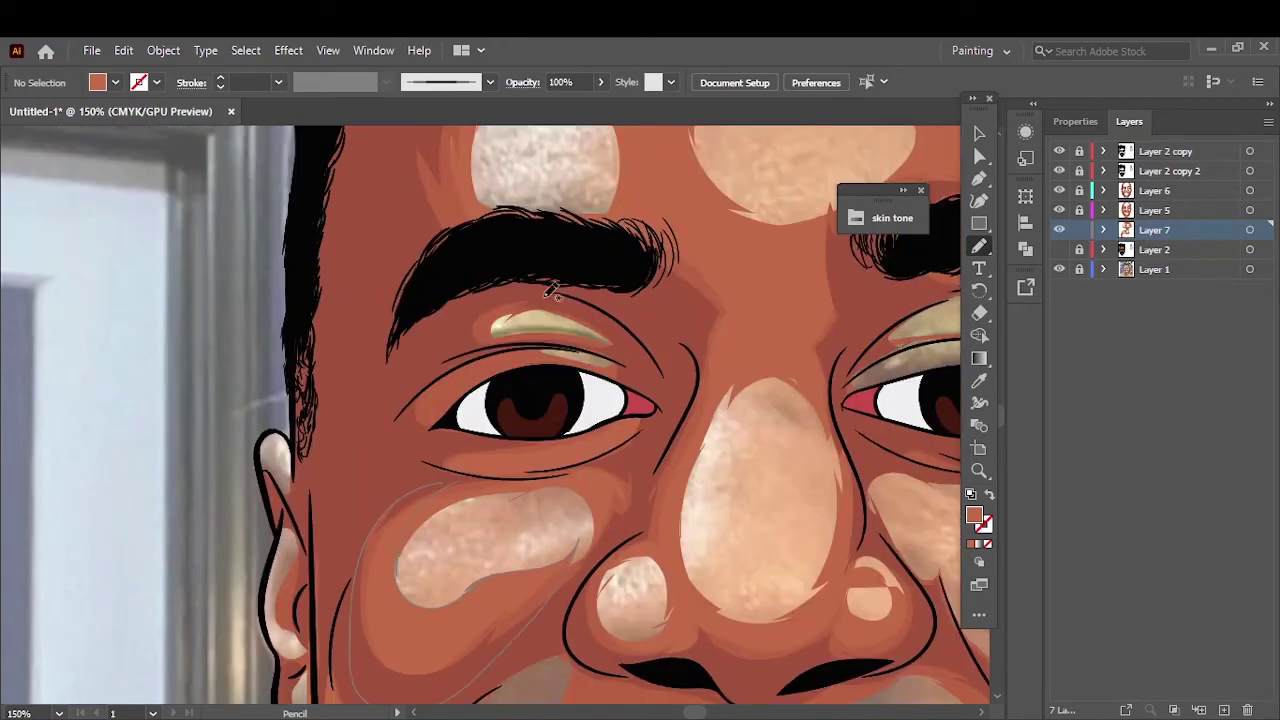
pyautogui.scroll(-9, 386, 508)
pyautogui.hscroll(-3, 386, 508)
pyautogui.scroll(4, 514, 451)
pyautogui.hscroll(5, 514, 451)
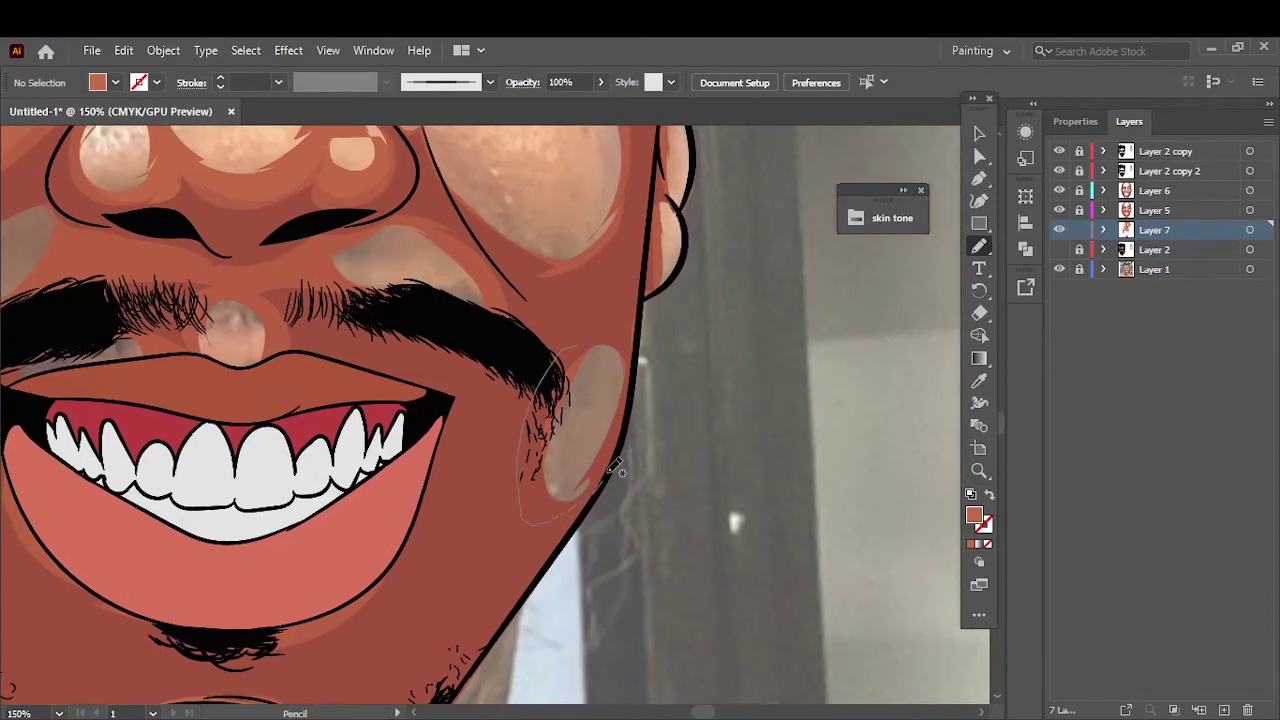
pyautogui.scroll(5, 535, 385)
pyautogui.moveTo(512, 562); pyautogui.dragTo(405, 294)
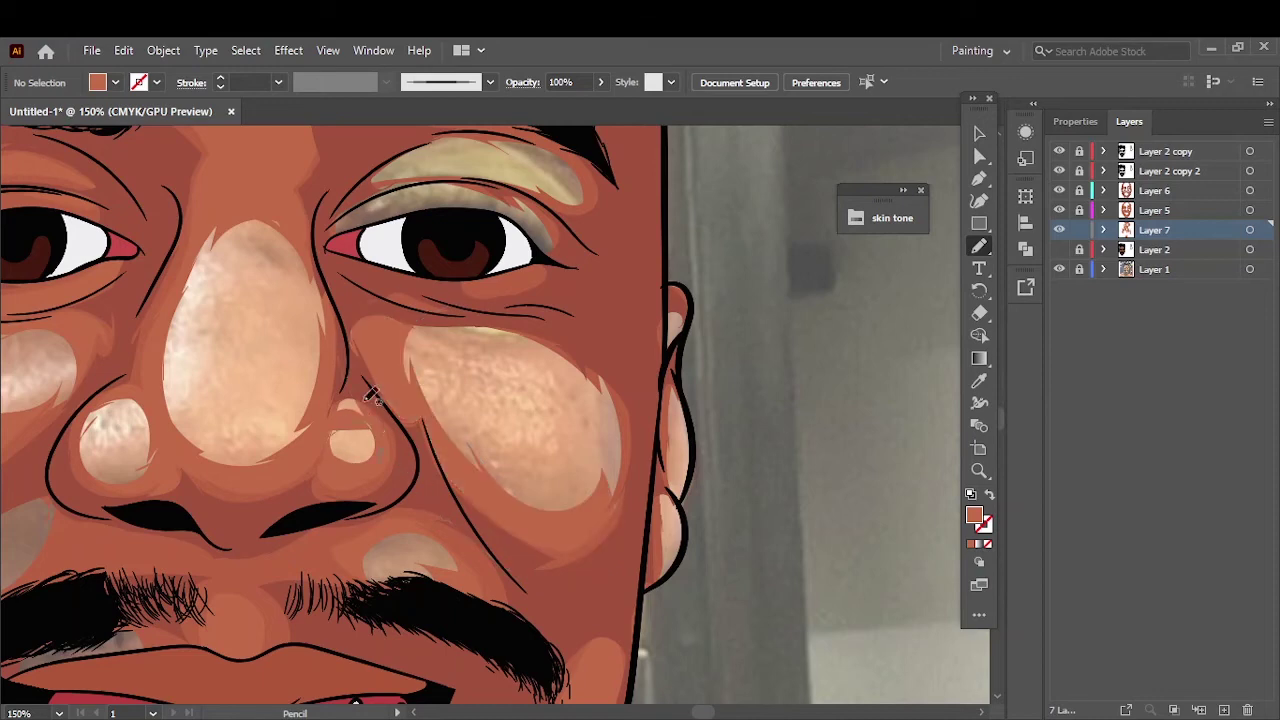
pyautogui.moveTo(598, 445); pyautogui.dragTo(410, 355)
# - Compare with and without the reference photo, then hide the shading and highlight layers
pyautogui.scroll(5, 677, 313)
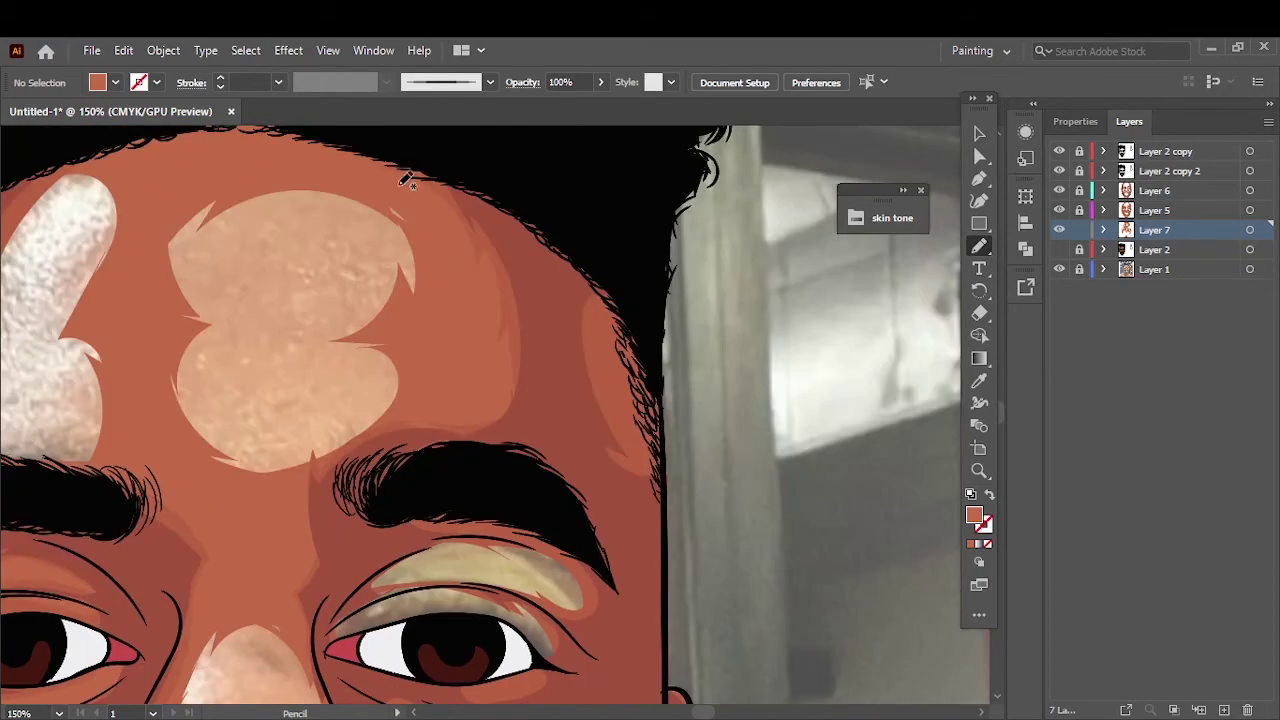
pyautogui.hotkey('ctrl', '0')
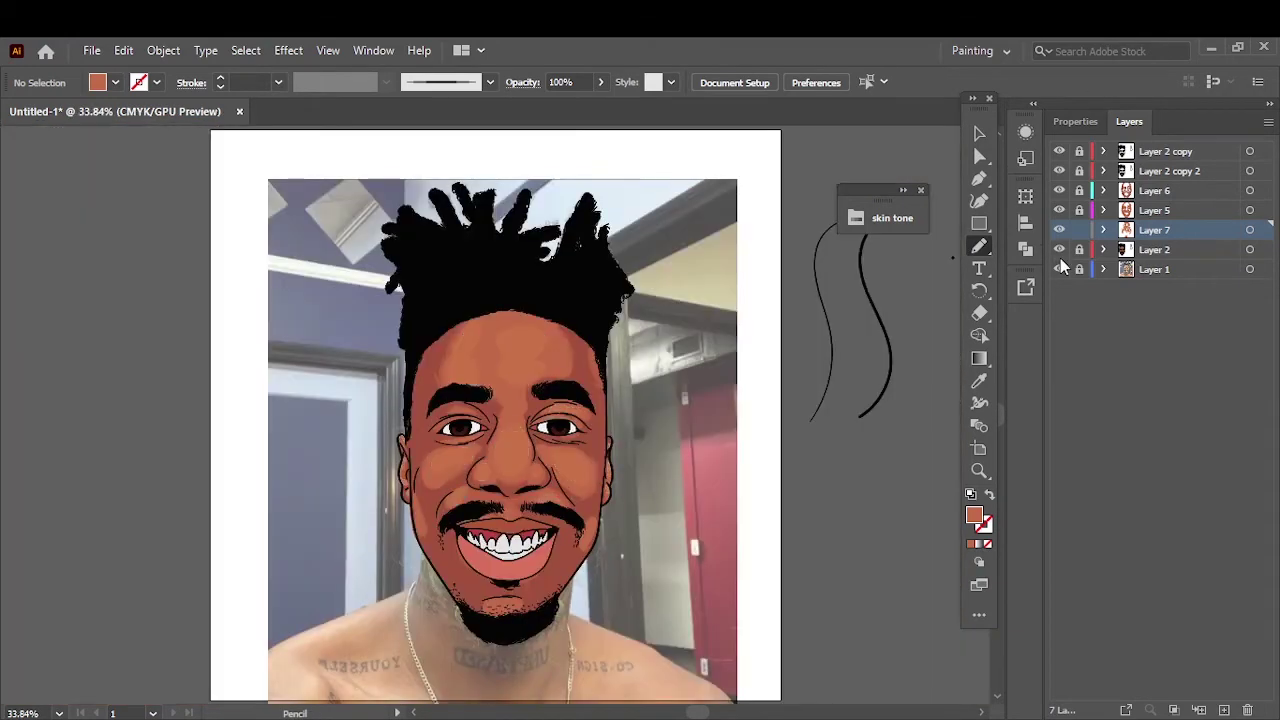
pyautogui.click(1058, 270)
pyautogui.click(1058, 270)
pyautogui.moveTo(1059, 230); pyautogui.dragTo(1059, 190)
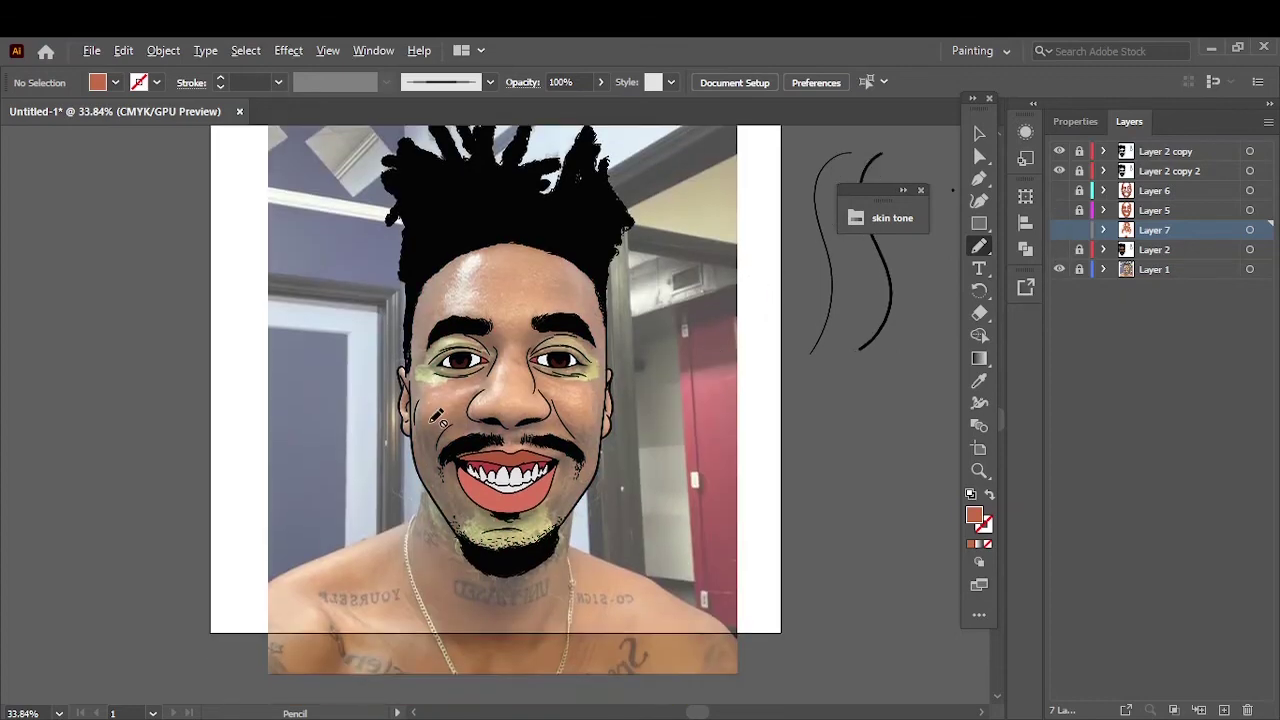
# - Create Layer 8, choose a darker brown fill and shade beneath the nostrils
pyautogui.hotkey('ctrl', '1')
pyautogui.hotkey('ctrl', 'l')
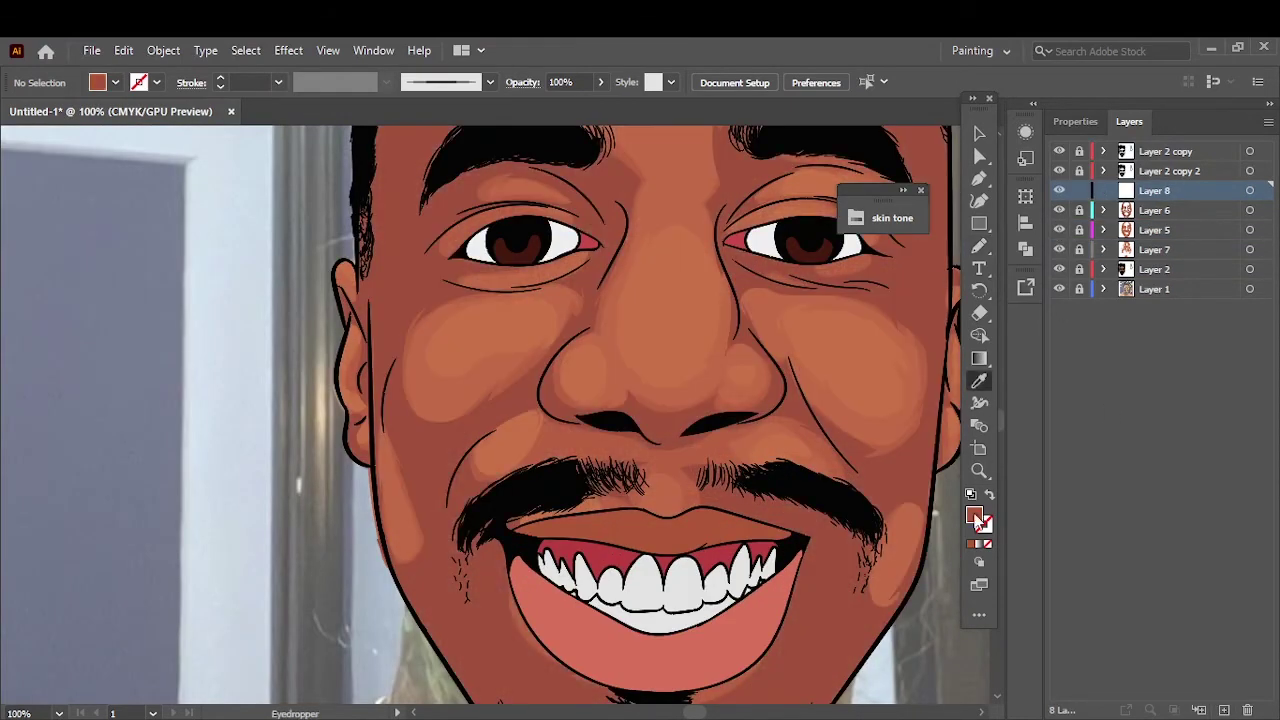
pyautogui.doubleClick(974, 515)
pyautogui.press('Return')
pyautogui.hotkey('ctrl', '+')
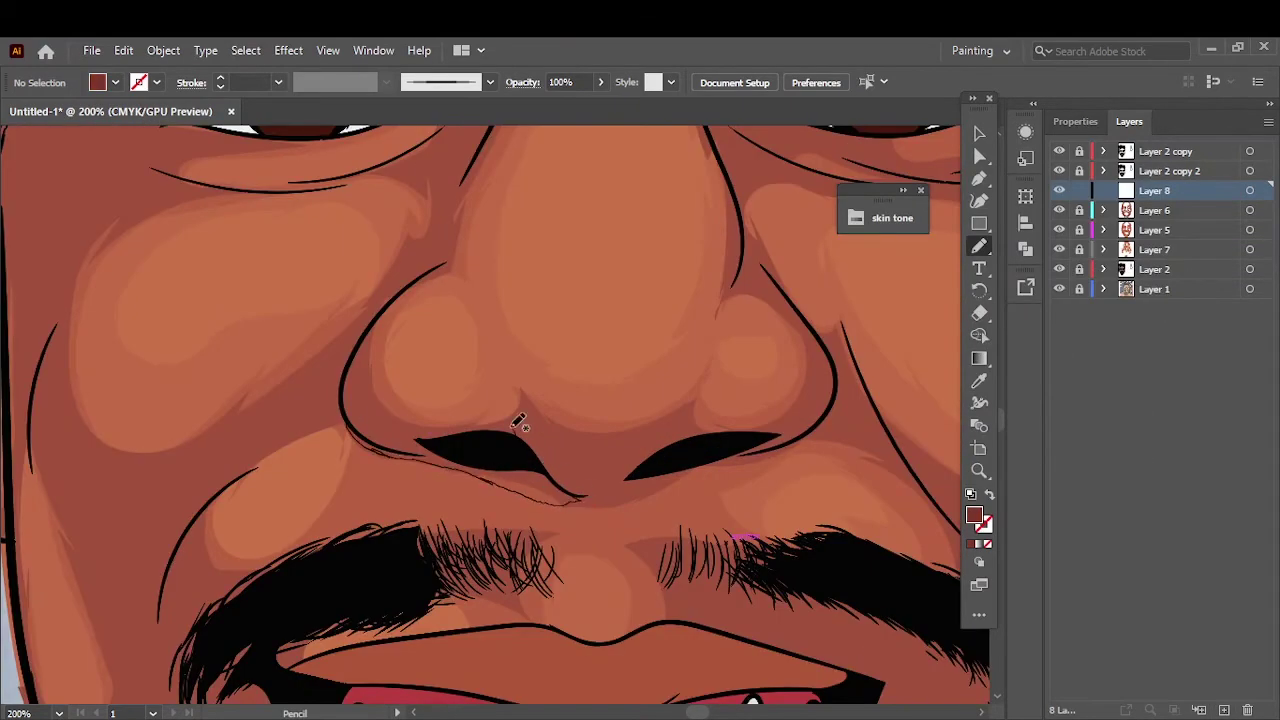
pyautogui.moveTo(518, 422); pyautogui.dragTo(675, 505)
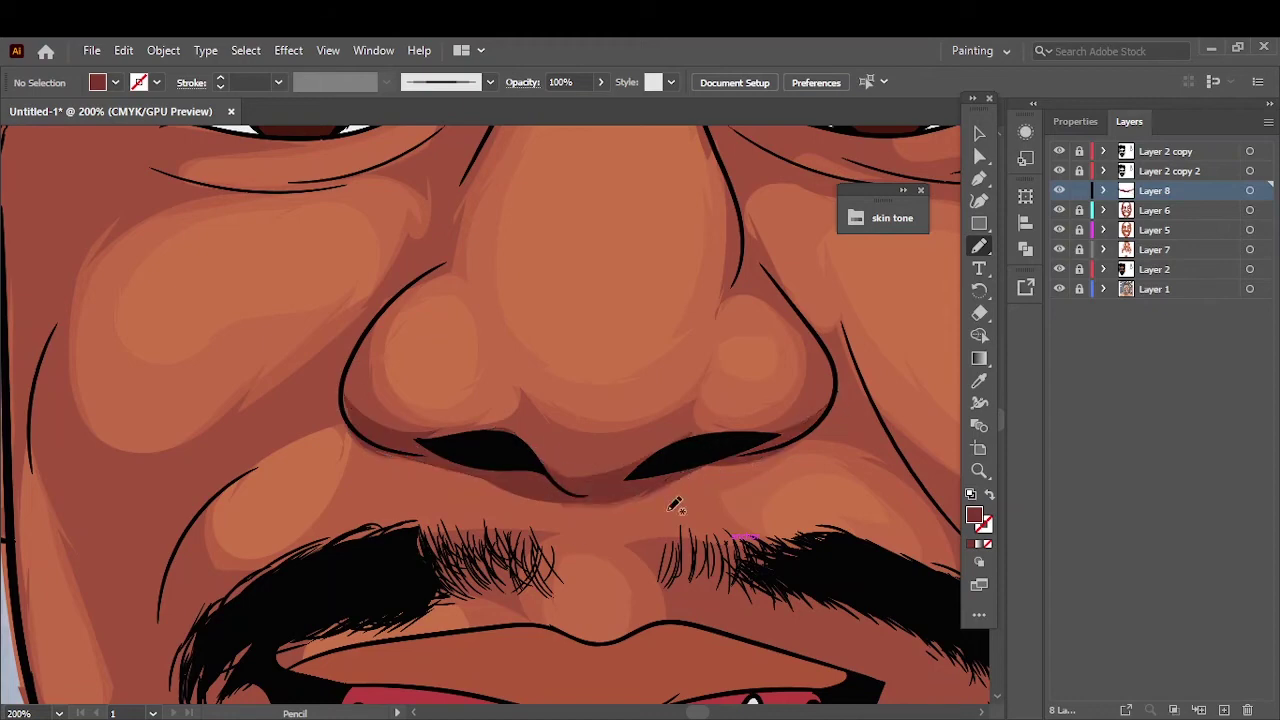
# - Draw darker shading strokes on the cheek
pyautogui.scroll(-5, 675, 505)
pyautogui.scroll(5, 586, 177)
pyautogui.scroll(-5, 586, 177)
pyautogui.scroll(4, 363, 377)
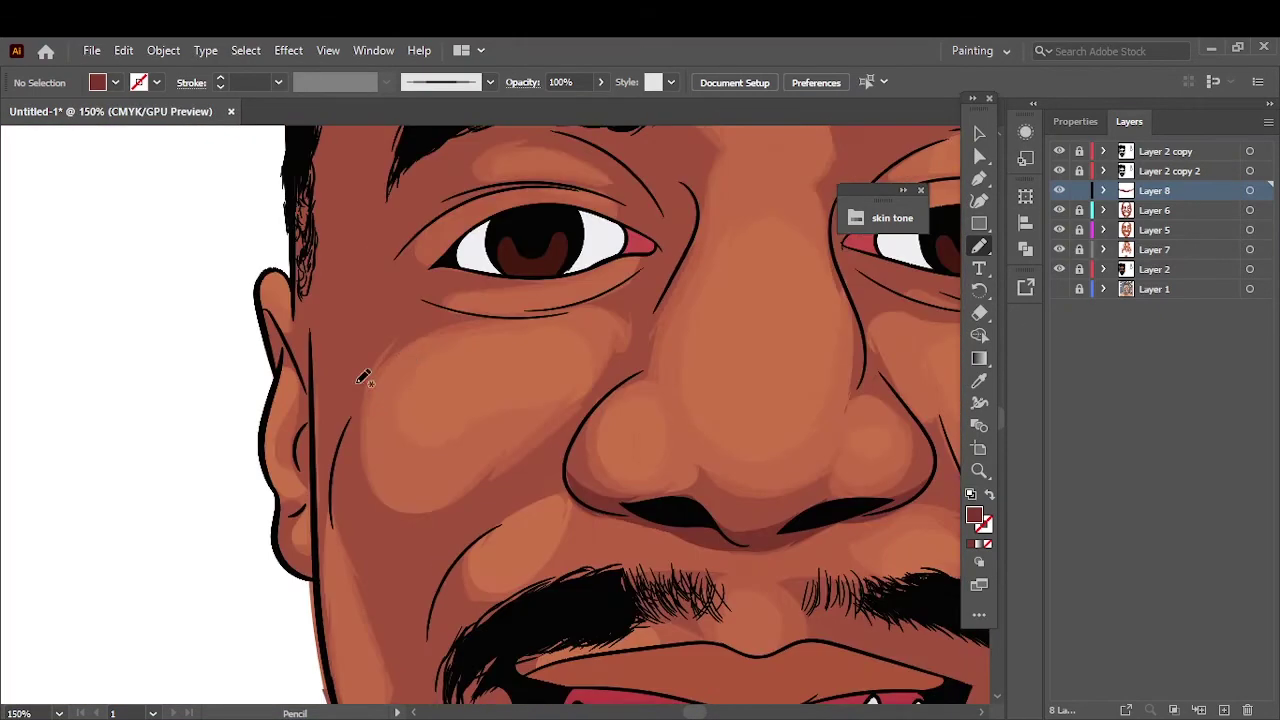
pyautogui.moveTo(318, 455); pyautogui.dragTo(354, 531)
pyautogui.scroll(-4, 354, 531)
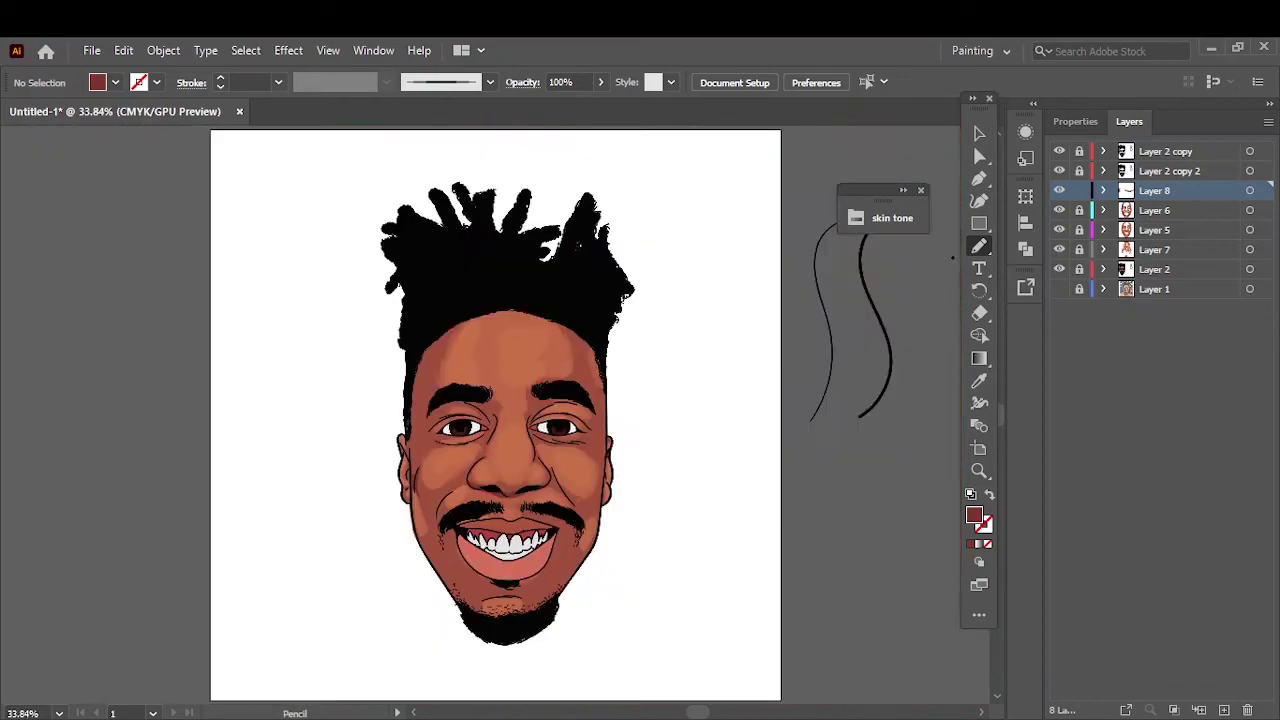
pyautogui.scroll(5, 331, 403)
pyautogui.scroll(-2, 363, 515)
pyautogui.scroll(-2, 634, 400)
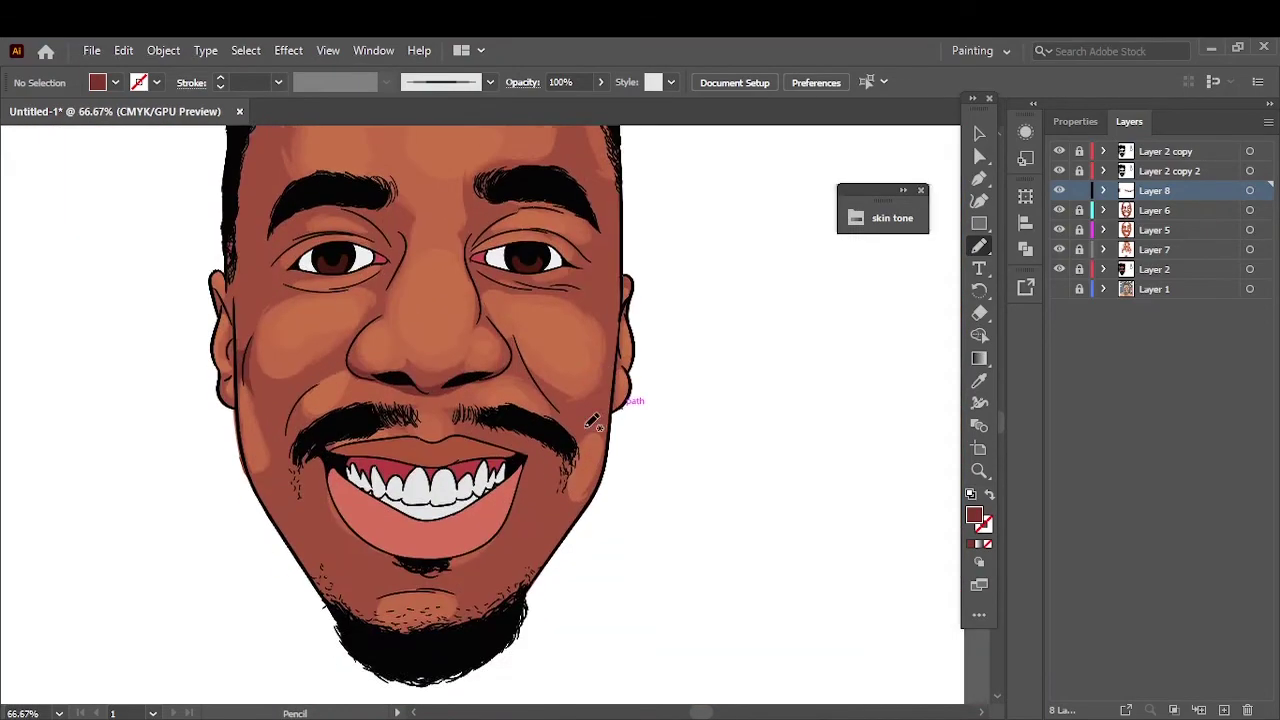
pyautogui.scroll(4, 435, 290)
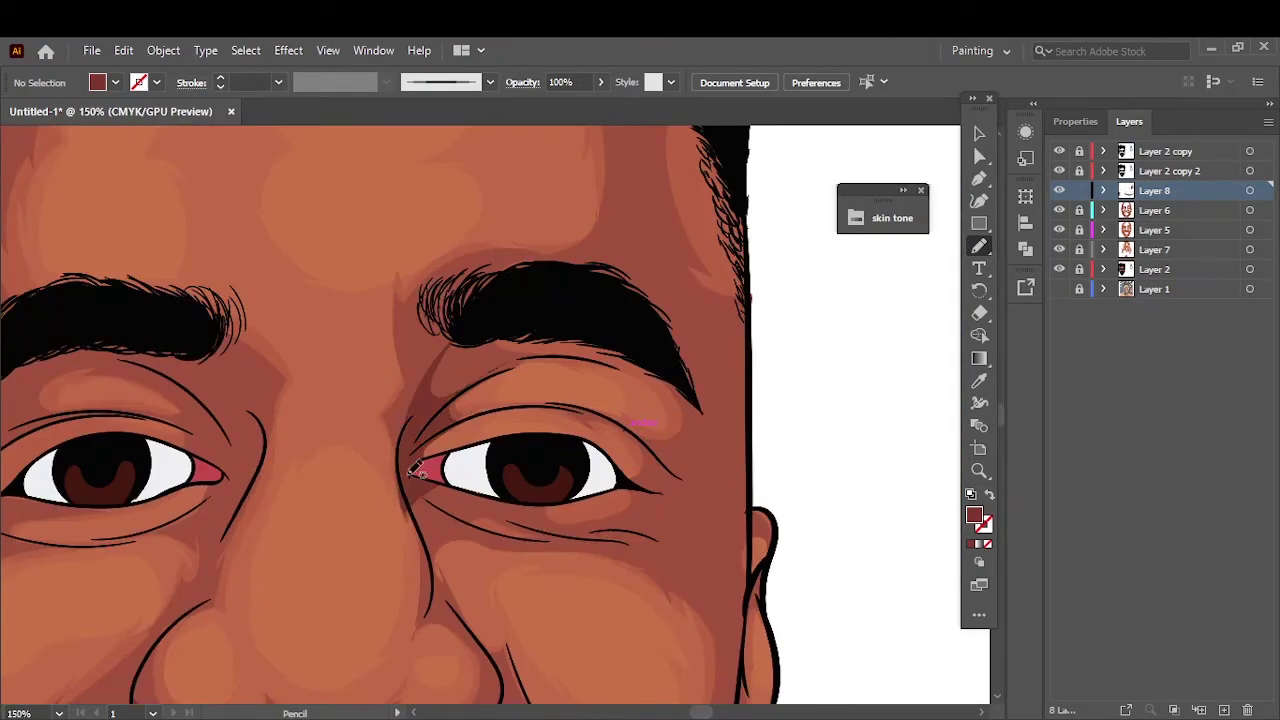
pyautogui.scroll(2, 543, 388)
# - Add darker shading beside the eyebrow
pyautogui.moveTo(497, 385); pyautogui.dragTo(500, 390)
pyautogui.scroll(3, 548, 472)
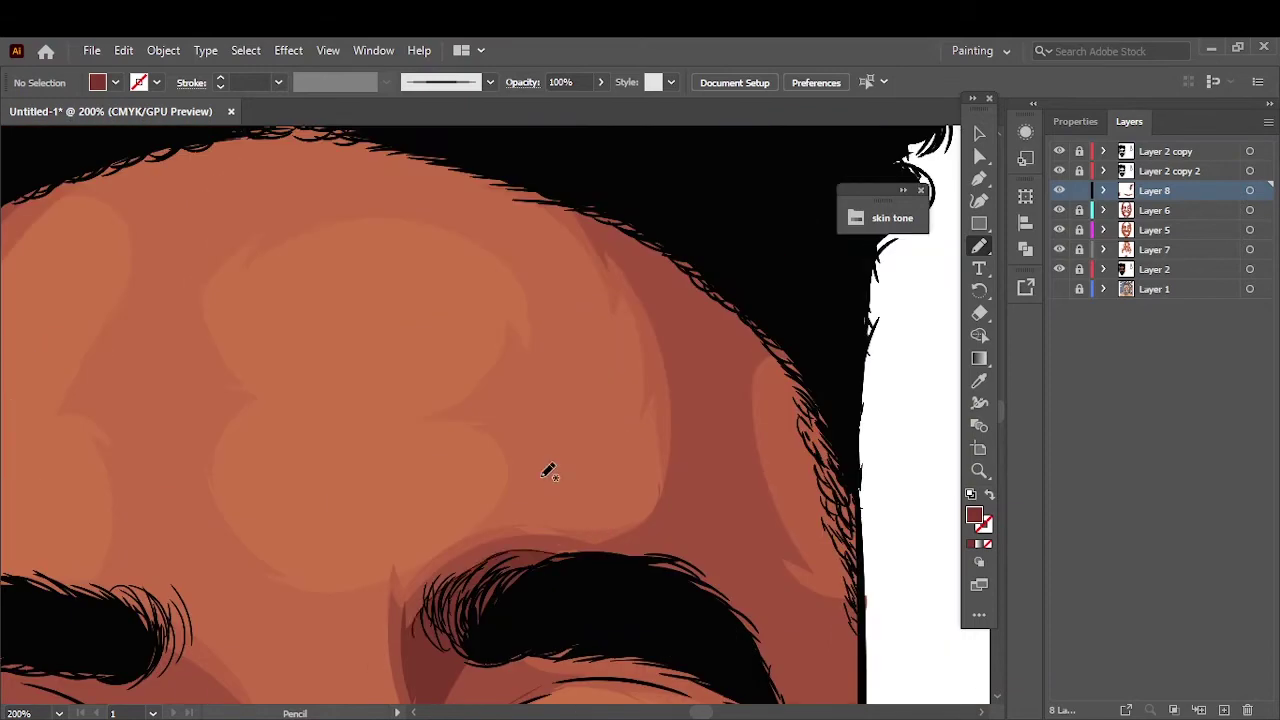
pyautogui.scroll(-2, 790, 530)
pyautogui.scroll(-2, 740, 425)
pyautogui.scroll(4, 607, 366)
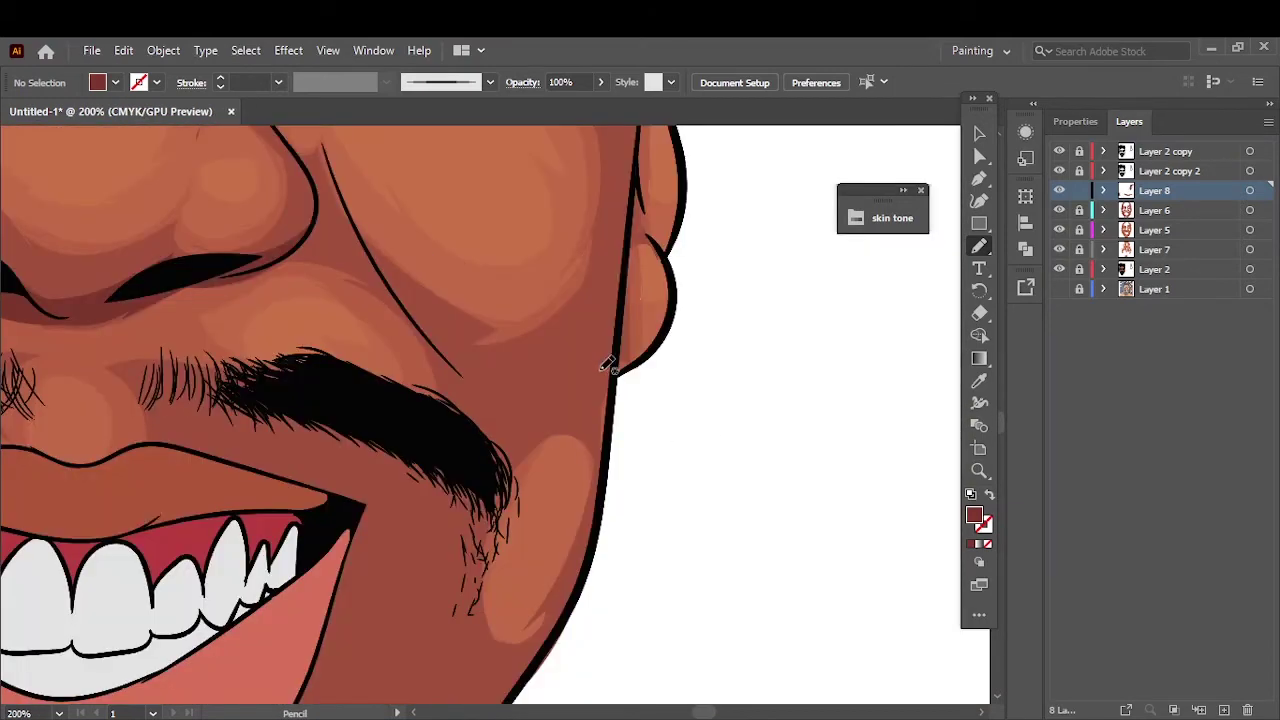
pyautogui.scroll(-3, 560, 380)
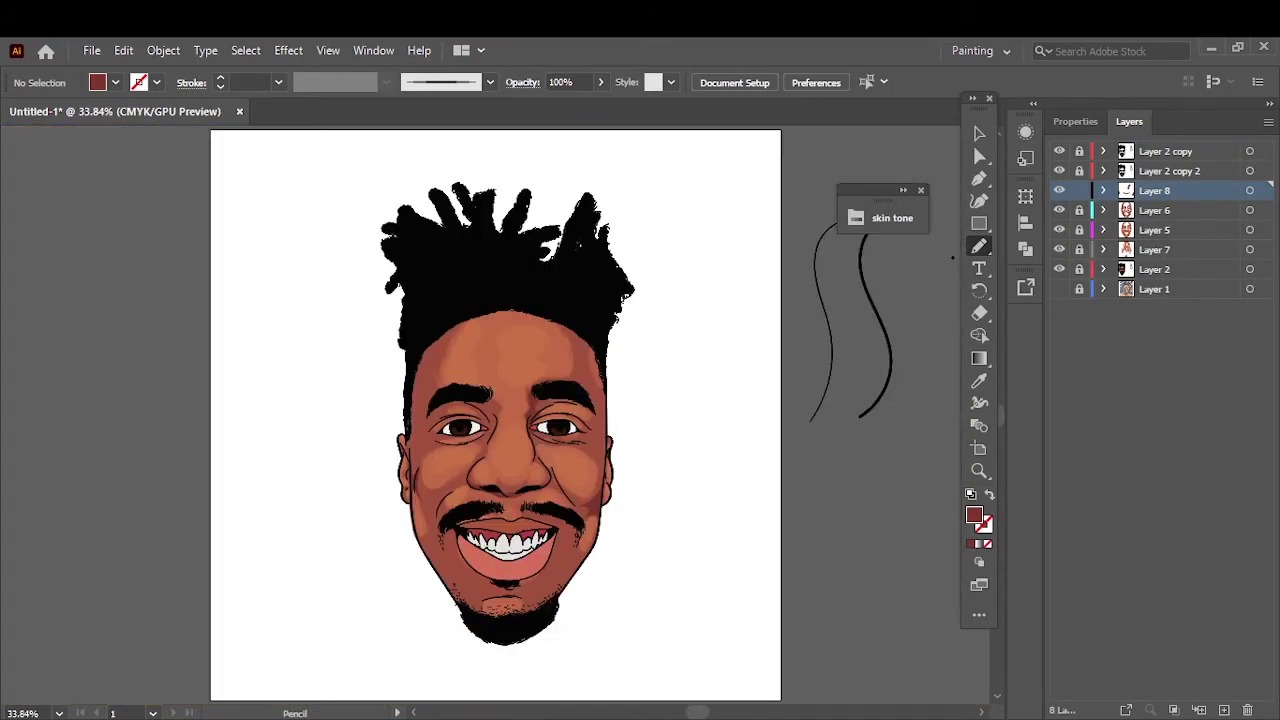
pyautogui.scroll(5, 624, 442)
# - Create Layer 9 above Layer 2 with a lighter orange fill colour
pyautogui.hotkey('ctrl', '0')
pyautogui.click(1150, 269)
pyautogui.click(1224, 709)
pyautogui.scroll(5, 470, 360)
pyautogui.doubleClick(974, 515)
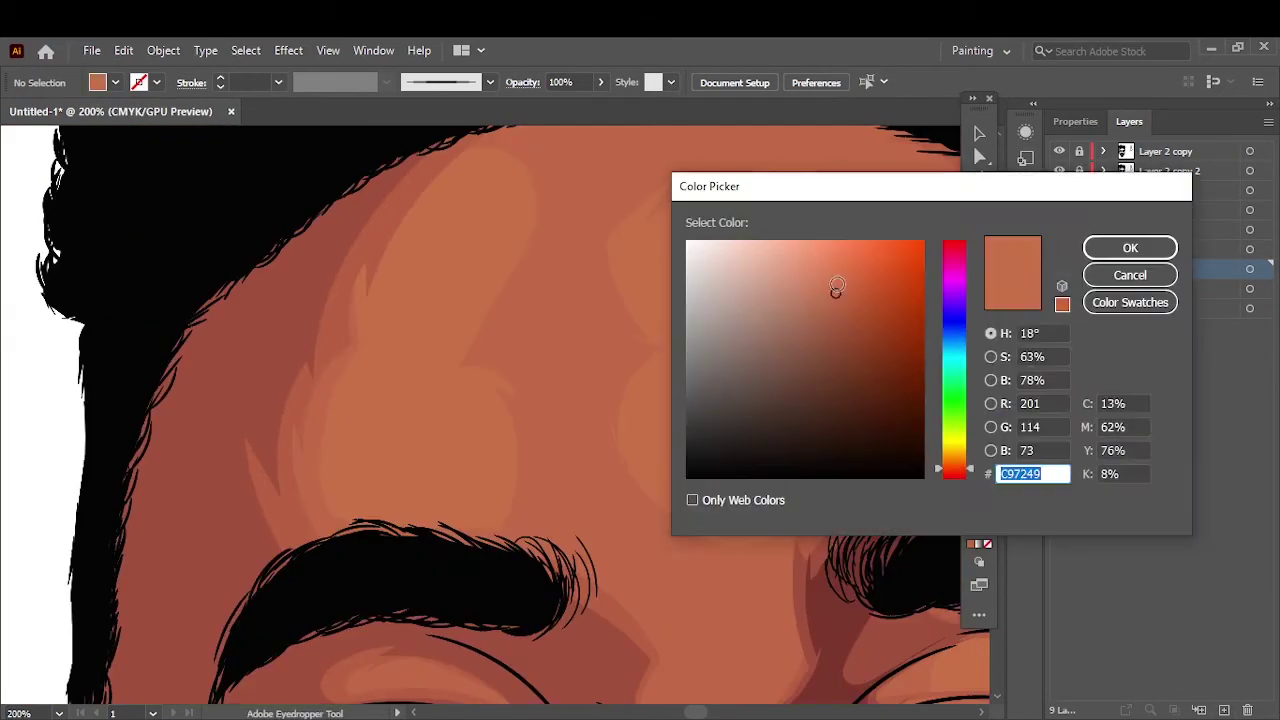
pyautogui.click(1128, 246)
# - Show all hidden layers and draw lighter patches on the nose tip, cheek and forehead
pyautogui.scroll(-2, 372, 476)
pyautogui.scroll(-2, 457, 343)
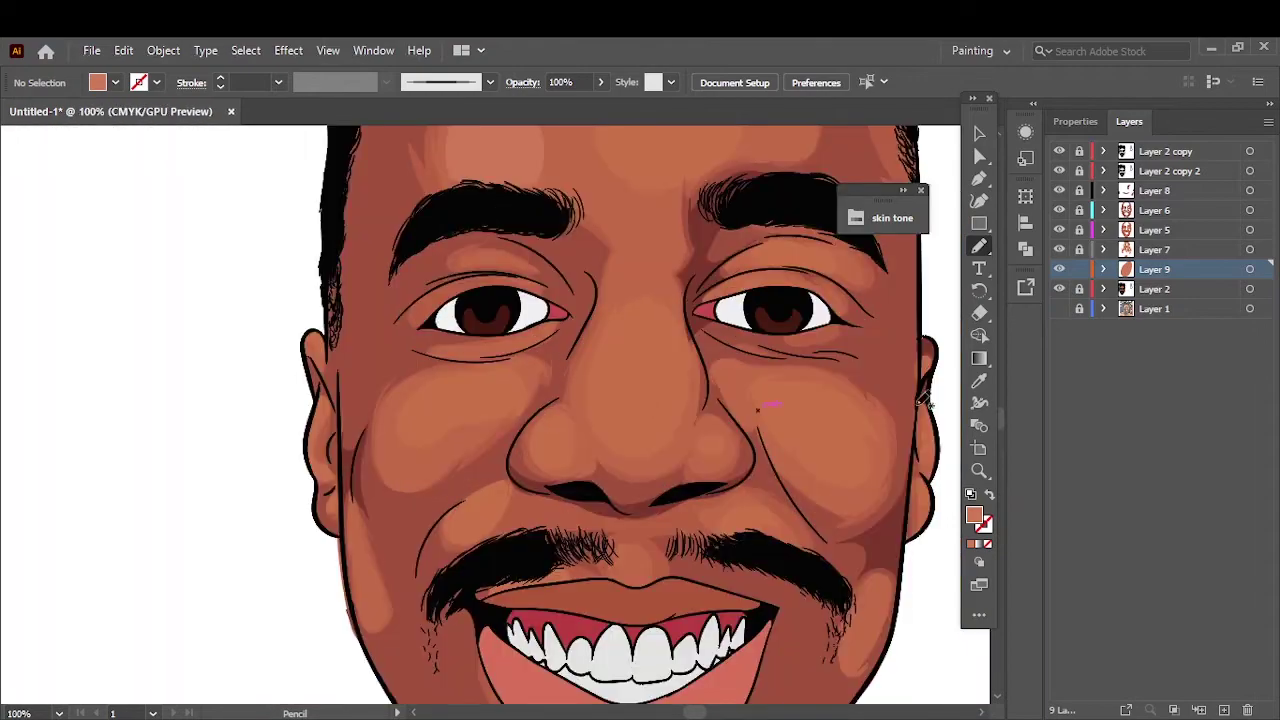
pyautogui.moveTo(1059, 210); pyautogui.dragTo(1059, 308)
pyautogui.scroll(2, 693, 360)
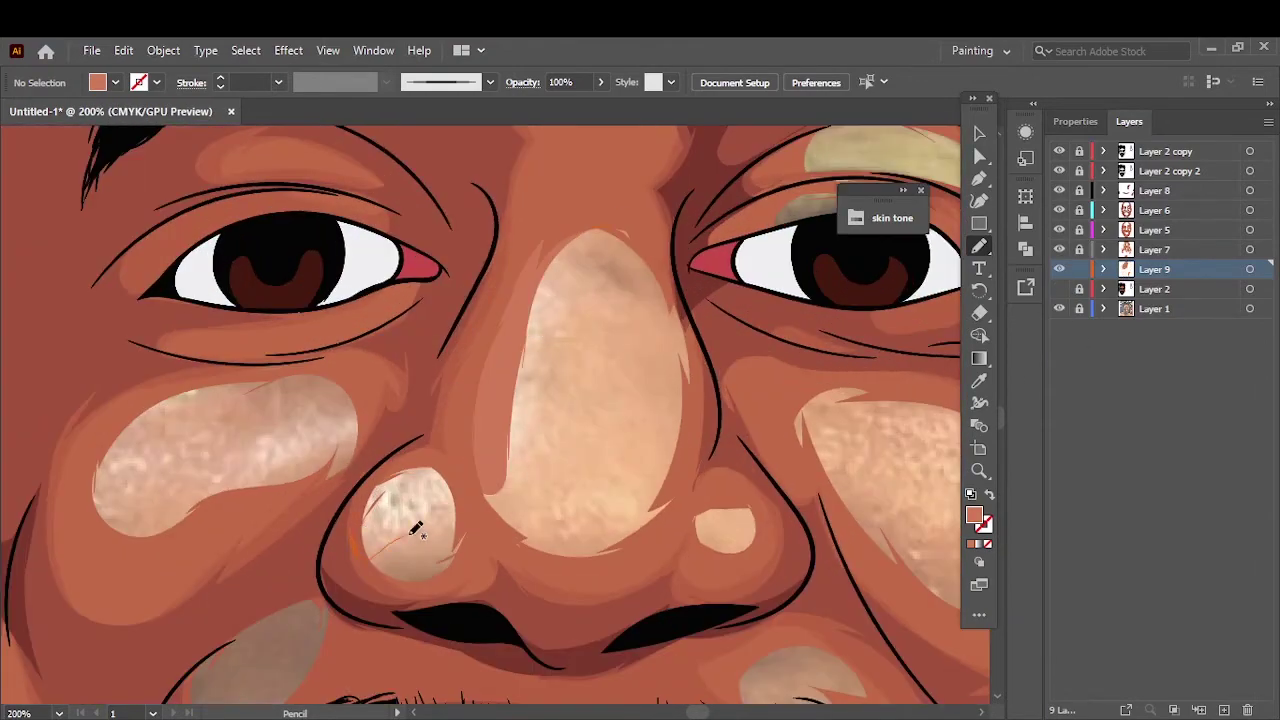
pyautogui.moveTo(500, 492)
pyautogui.mouseDown()
pyautogui.moveTo(576, 515)
pyautogui.moveTo(505, 525)
pyautogui.mouseUp()
pyautogui.moveTo(223, 457)
pyautogui.mouseDown()
pyautogui.moveTo(257, 377)
pyautogui.moveTo(171, 443)
pyautogui.mouseUp()
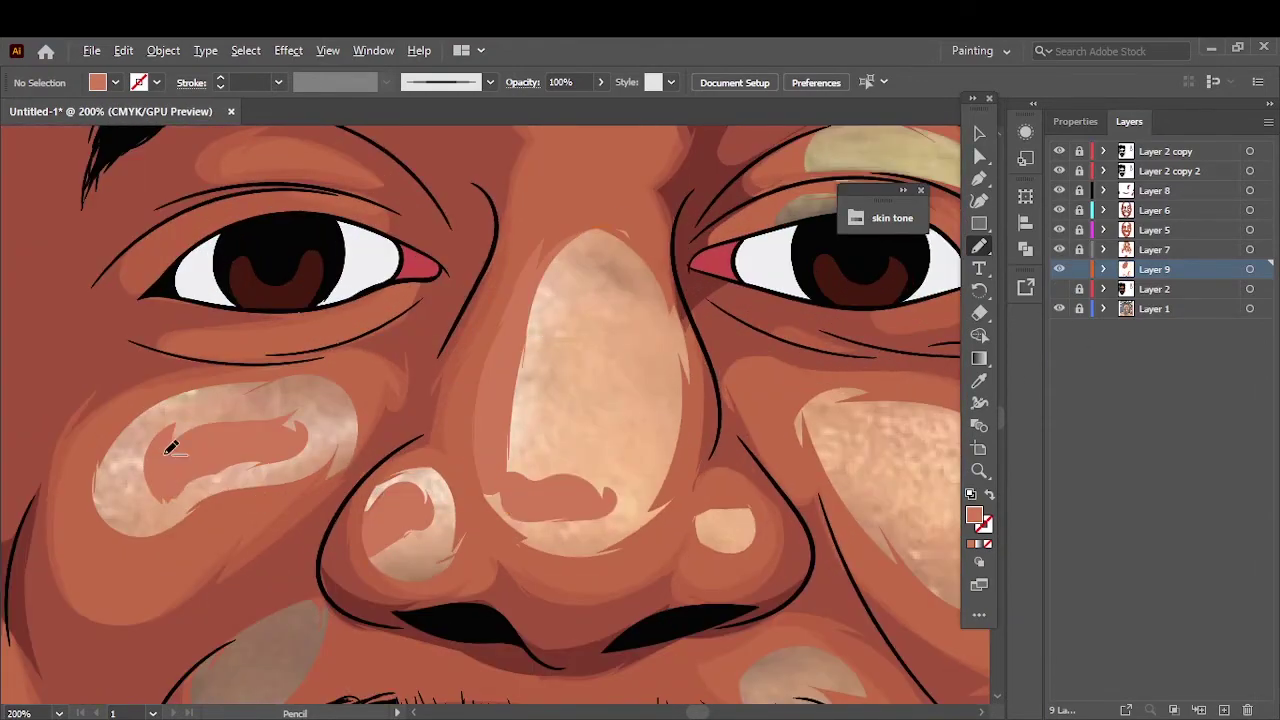
pyautogui.scroll(-2, 415, 395)
pyautogui.scroll(5, 393, 472)
pyautogui.moveTo(244, 377); pyautogui.dragTo(262, 290)
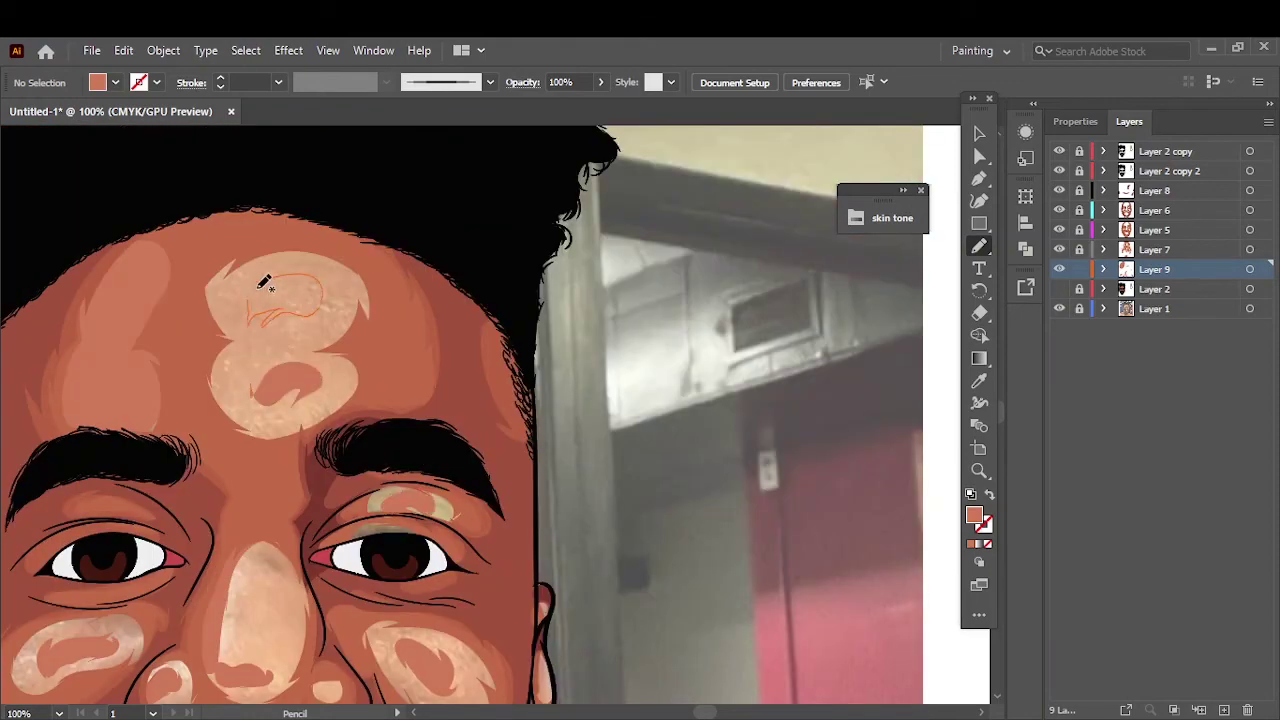
# - Hide the reference photo and sample the forehead skin colour with the Eyedropper
pyautogui.hotkey('ctrl', '0')
pyautogui.click(1059, 308)
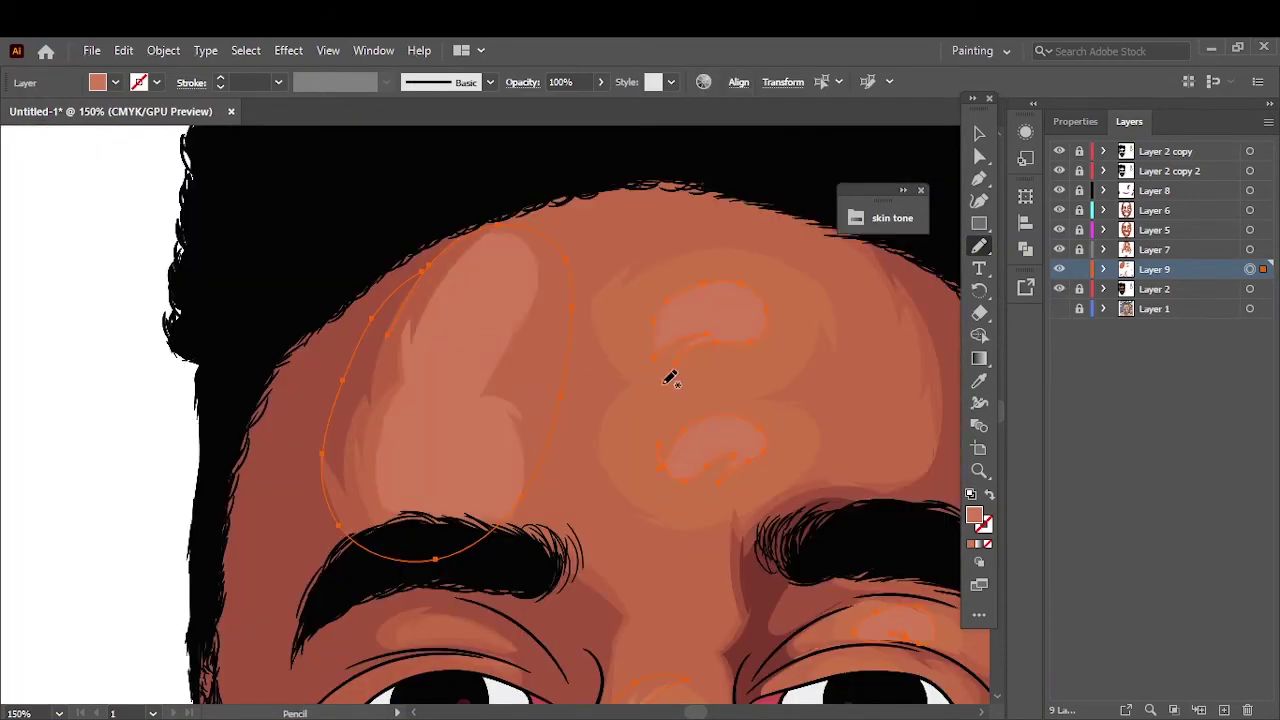
pyautogui.click(123, 50)
pyautogui.click(491, 374)
pyautogui.press('Return')
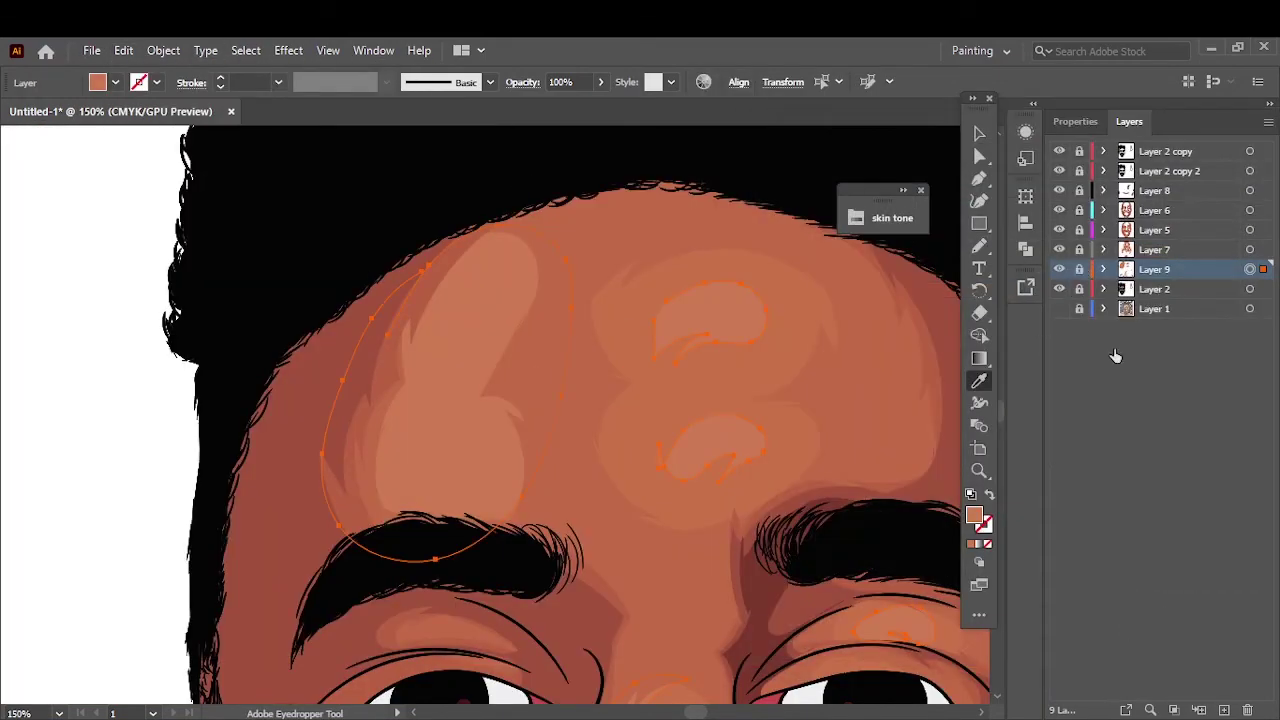
# - Pencil a left-forehead highlight shape, then lighten and desaturate it with Recolor Artwork
pyautogui.press('n')
pyautogui.moveTo(408, 538)
pyautogui.mouseDown()
pyautogui.moveTo(428, 371)
pyautogui.moveTo(467, 563)
pyautogui.mouseUp()
pyautogui.press('v')
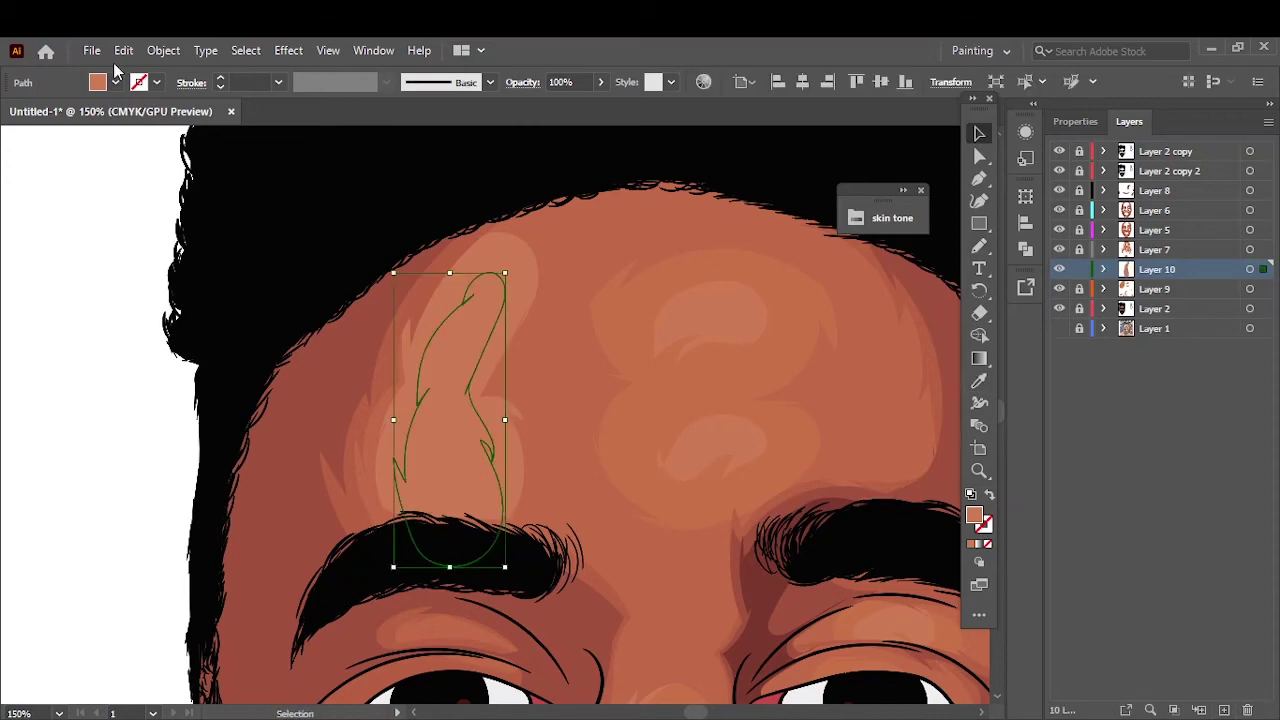
pyautogui.click(703, 82)
pyautogui.moveTo(912, 583); pyautogui.dragTo(862, 556)
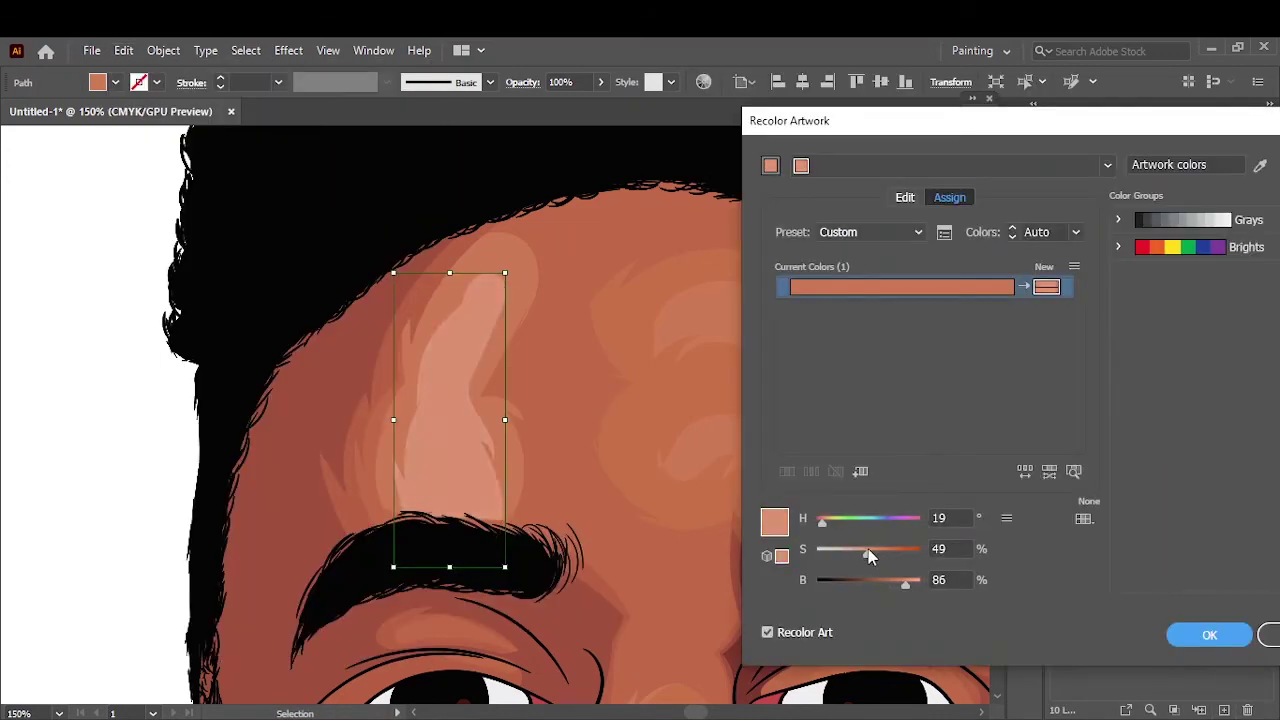
pyautogui.click(1209, 635)
pyautogui.hotkey('ctrl', '0')
# - Pencil a second pale highlight near the top of the forehead
pyautogui.scroll(5, 463, 360)
pyautogui.hotkey('ctrl', 'shift', 'a')
pyautogui.press('n')
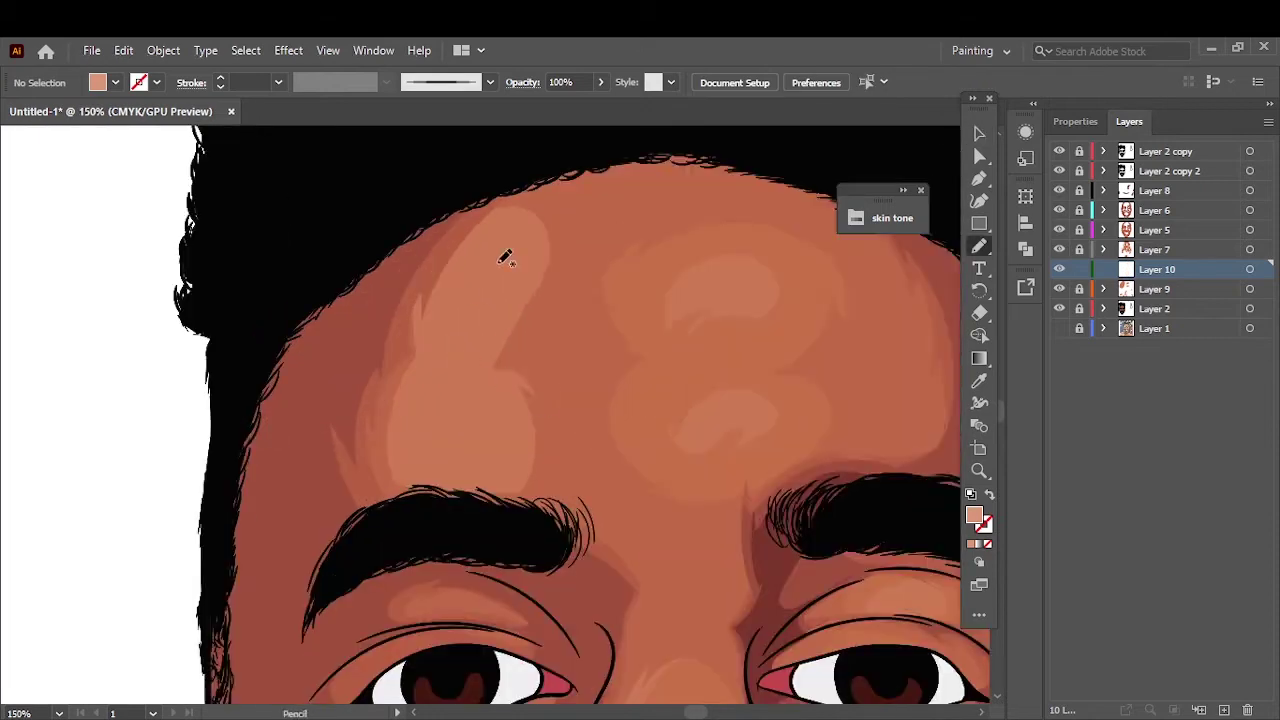
pyautogui.moveTo(462, 378)
pyautogui.mouseDown()
pyautogui.moveTo(497, 255)
pyautogui.moveTo(590, 226)
pyautogui.mouseUp()
pyautogui.hotkey('ctrl', '0')
pyautogui.scroll(5, 475, 491)
pyautogui.scroll(-2, 343, 514)
# - Add a small pale highlight glint on the cheek
pyautogui.moveTo(343, 514); pyautogui.dragTo(345, 510)
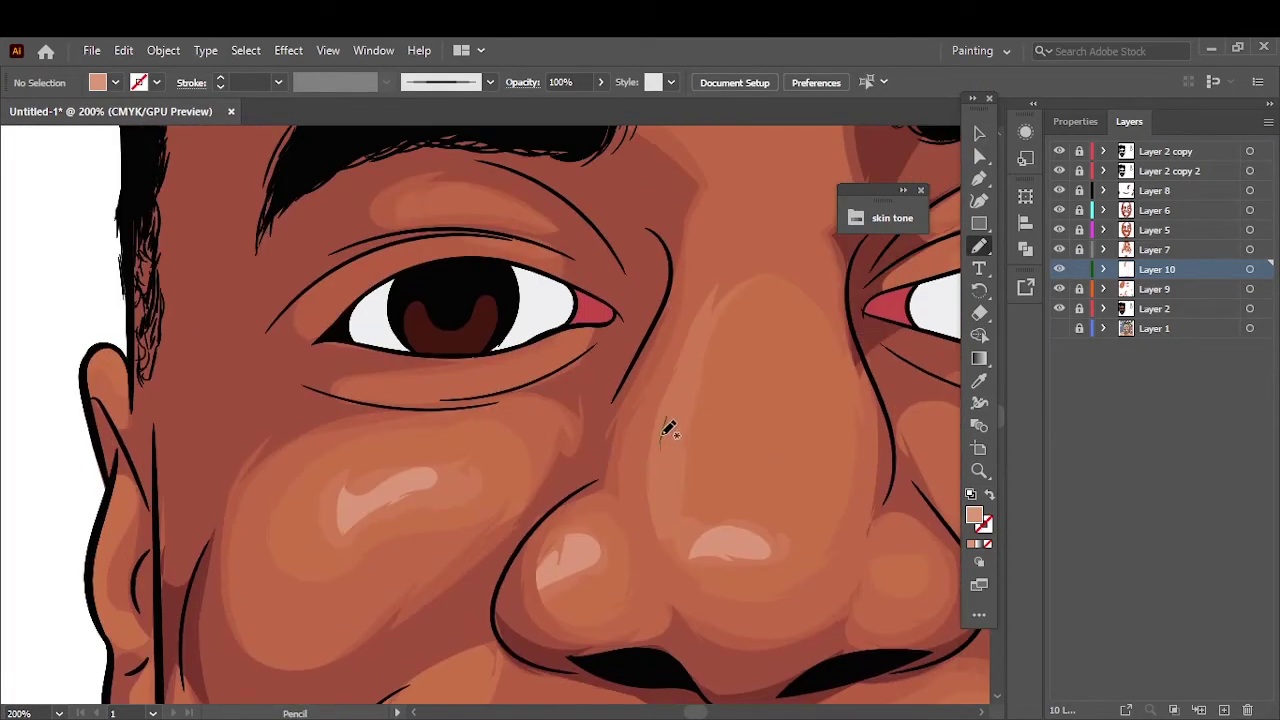
pyautogui.hotkey('ctrl', '0')
pyautogui.scroll(5, 558, 413)
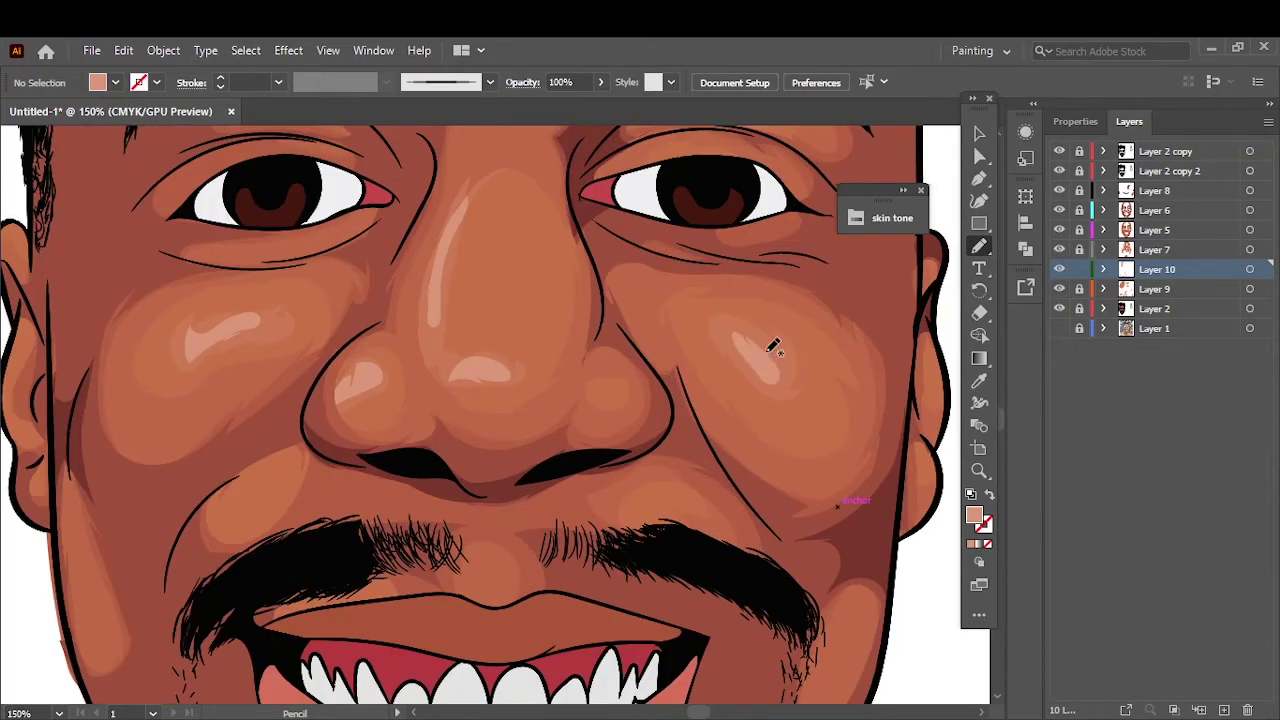
pyautogui.hotkey('ctrl', '0')
pyautogui.scroll(5, 521, 336)
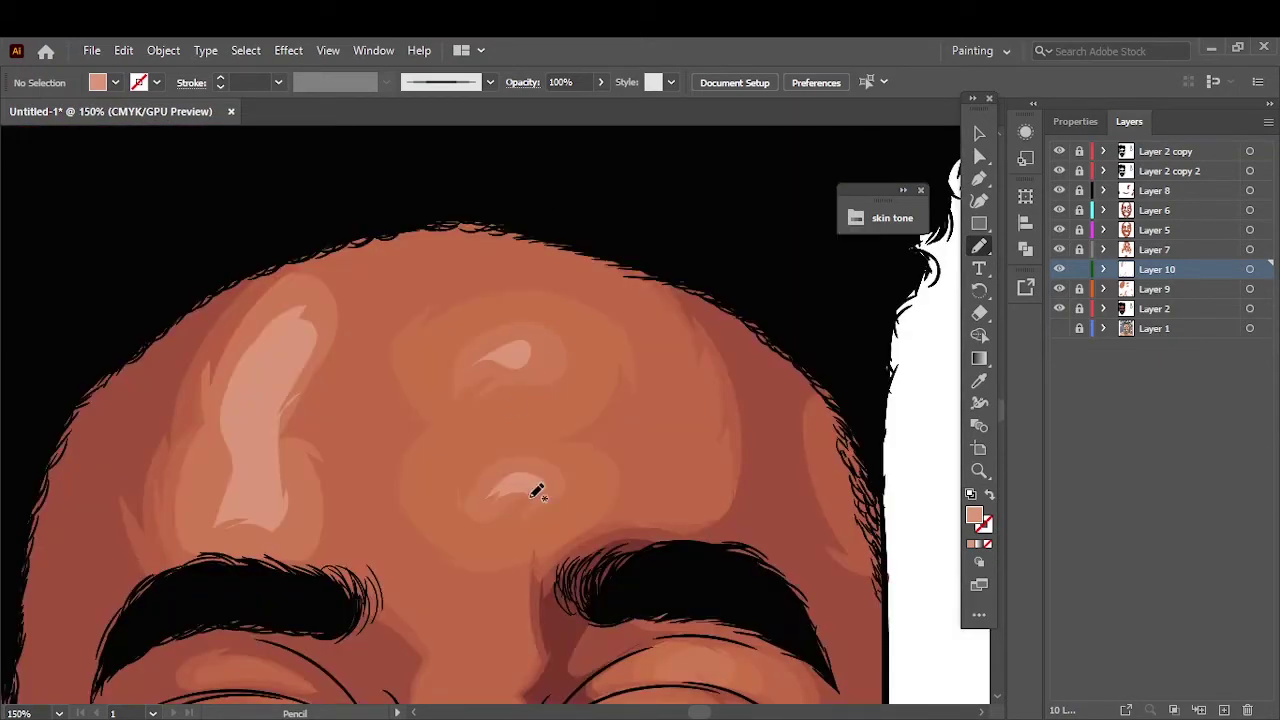
pyautogui.hotkey('ctrl', '0')
# - Show the reference photo and pencil dark red shadows on both sides of the lower lip
pyautogui.click(1059, 348)
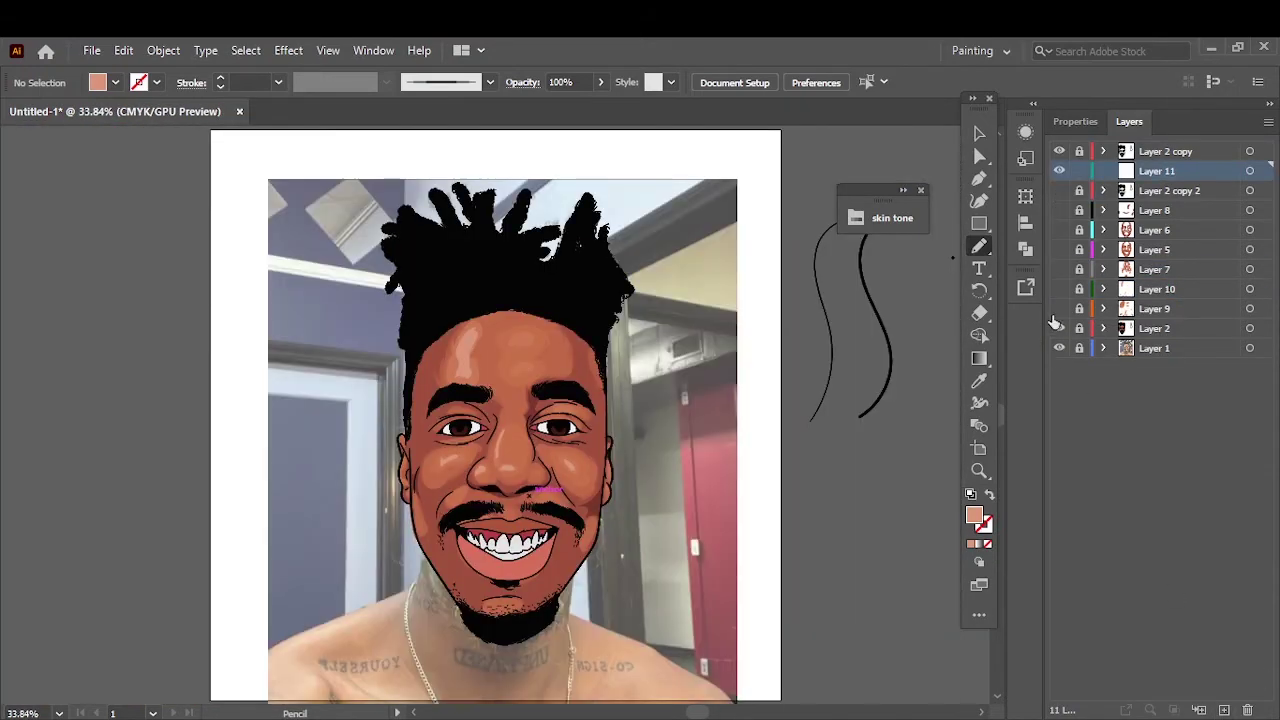
pyautogui.scroll(5, 510, 530)
pyautogui.scroll(-1, 510, 400)
pyautogui.click(1059, 328)
pyautogui.press('i')
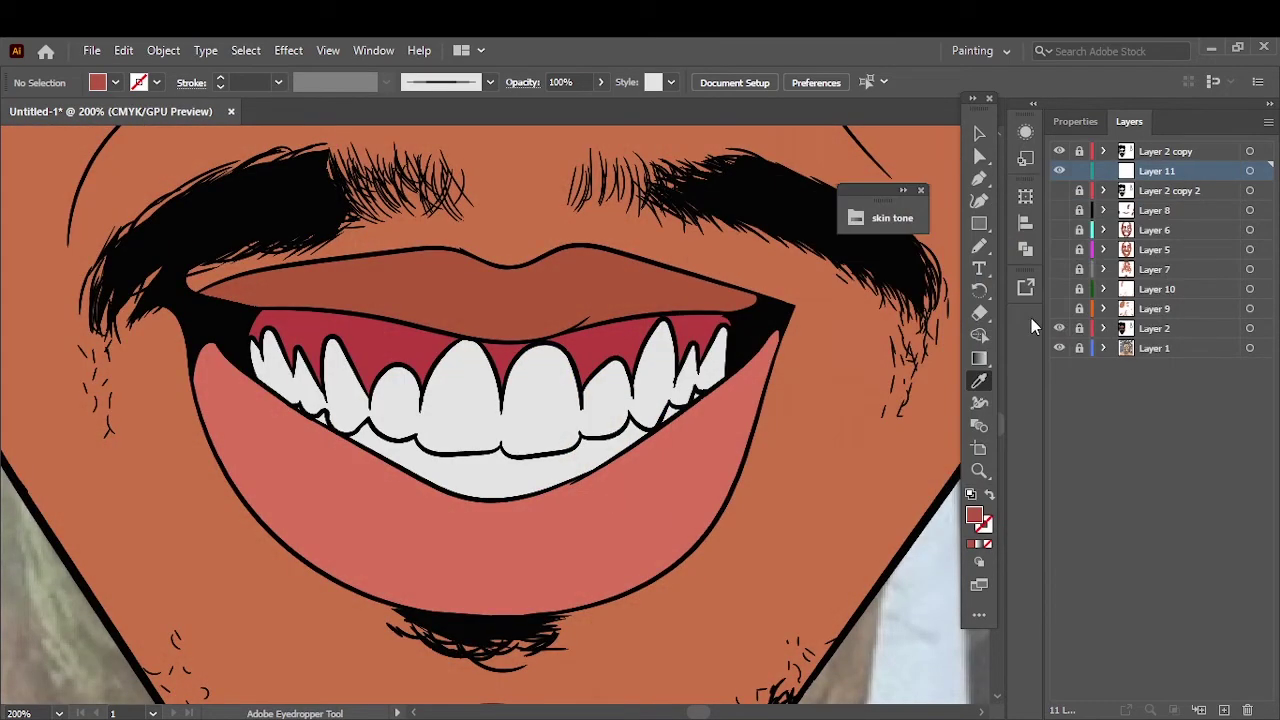
pyautogui.click(1059, 328)
pyautogui.press('n')
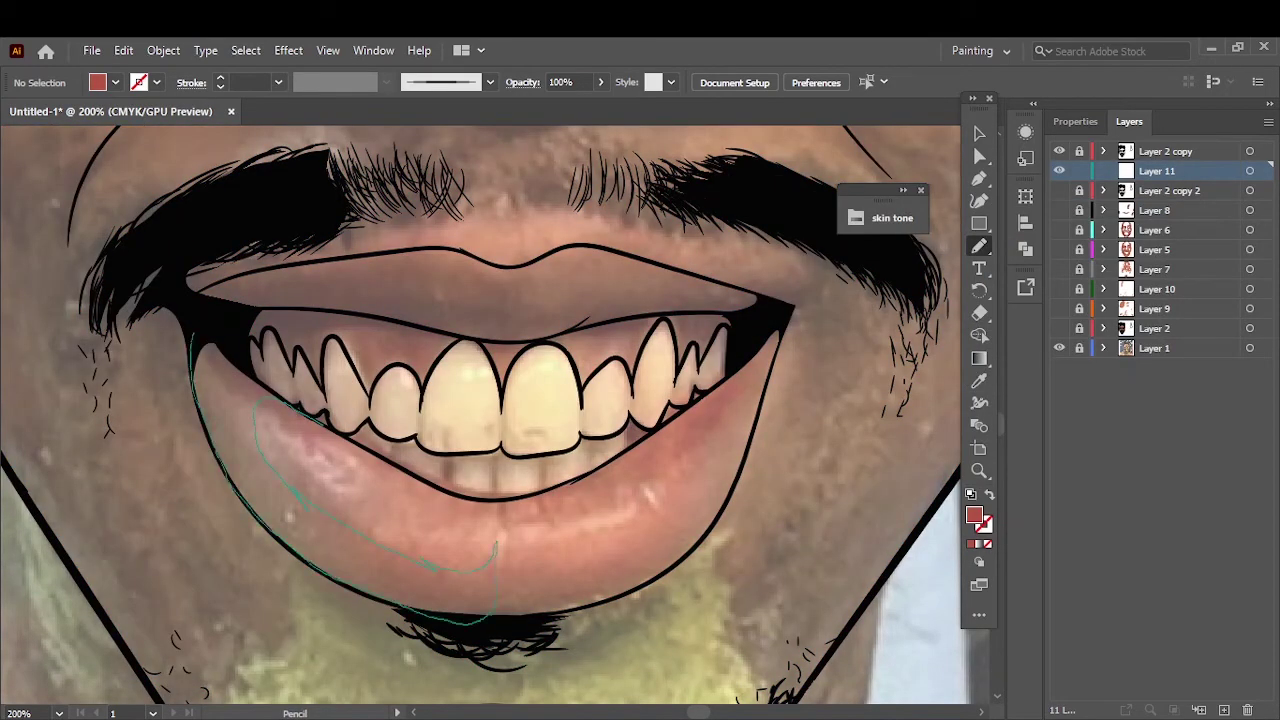
pyautogui.moveTo(255, 402); pyautogui.dragTo(193, 338)
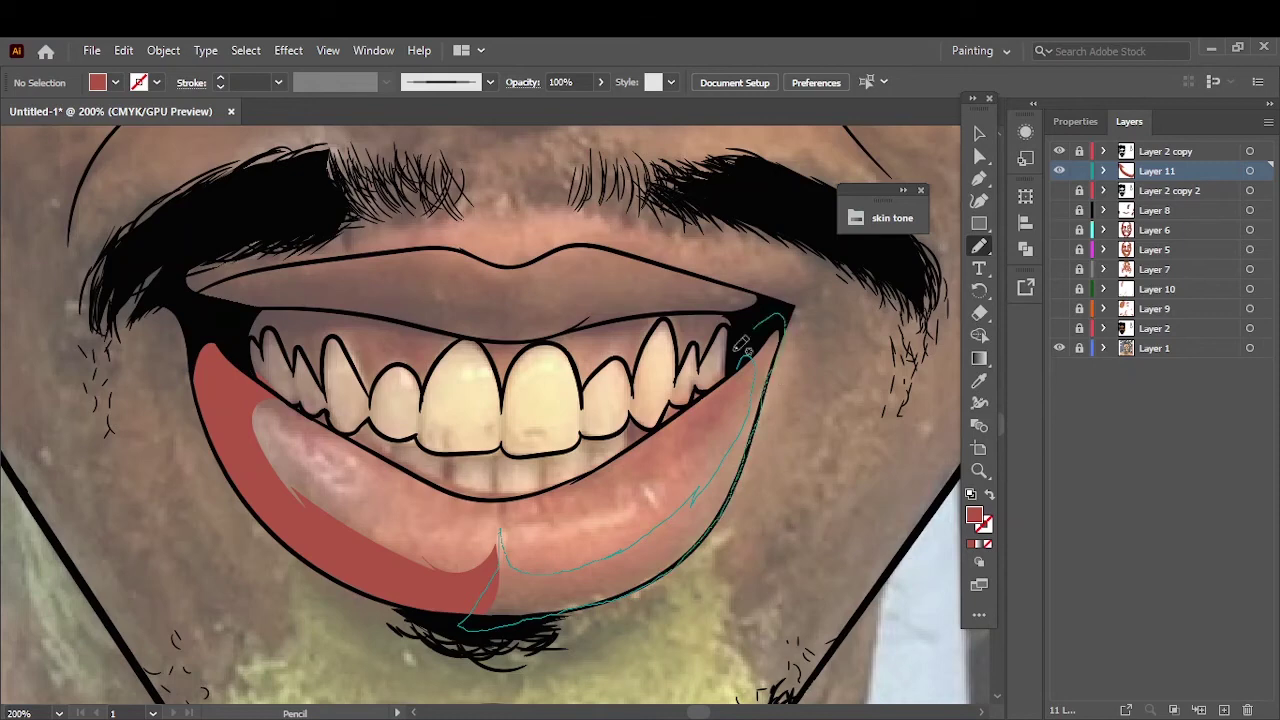
pyautogui.moveTo(745, 345); pyautogui.dragTo(770, 325)
# - Pick a darker red fill and shade the upper lip with crescent shadows
pyautogui.press('i')
pyautogui.doubleClick(974, 515)
pyautogui.click(1131, 246)
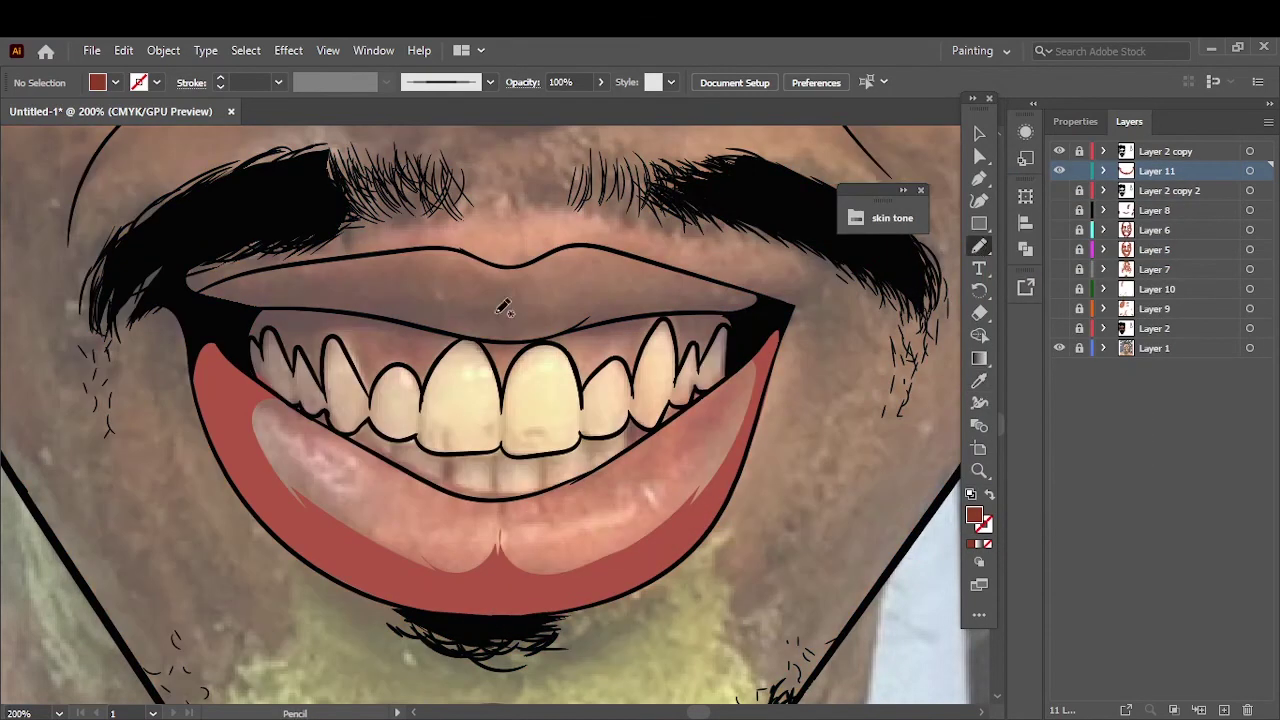
pyautogui.moveTo(385, 310); pyautogui.dragTo(425, 273)
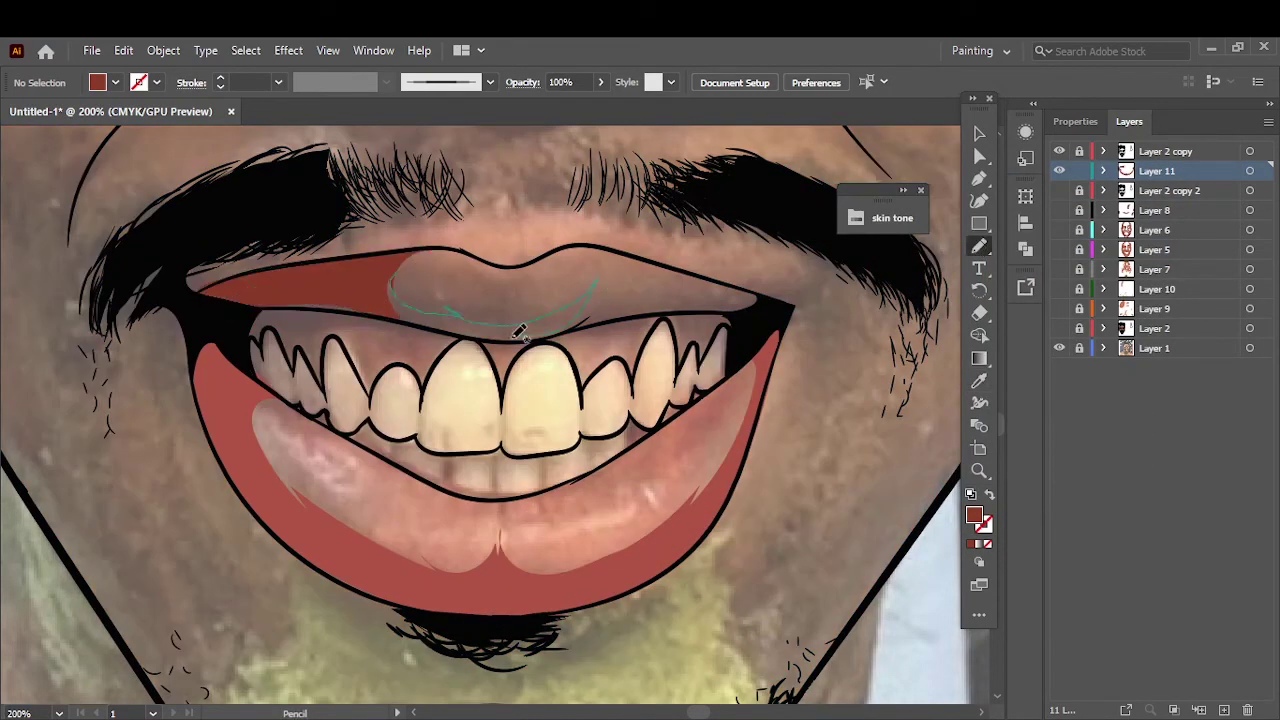
pyautogui.moveTo(519, 333); pyautogui.dragTo(600, 276)
pyautogui.moveTo(684, 310); pyautogui.dragTo(597, 288)
pyautogui.moveTo(588, 318); pyautogui.dragTo(530, 337)
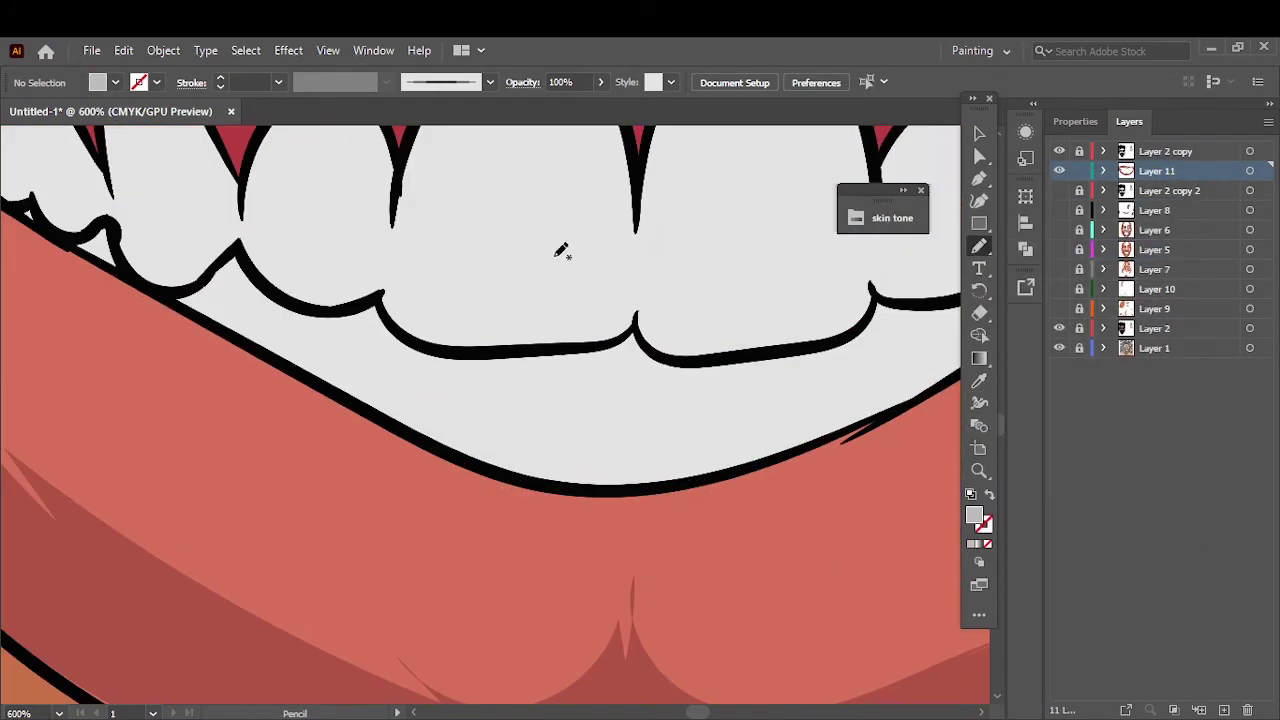
# - Add grey shadows along the teeth, then greyish-pink lilac shading atop the eye white
pyautogui.moveTo(360, 395)
pyautogui.mouseDown()
pyautogui.moveTo(709, 409)
pyautogui.moveTo(508, 471)
pyautogui.moveTo(444, 423)
pyautogui.mouseUp()
pyautogui.moveTo(246, 328); pyautogui.dragTo(304, 368)
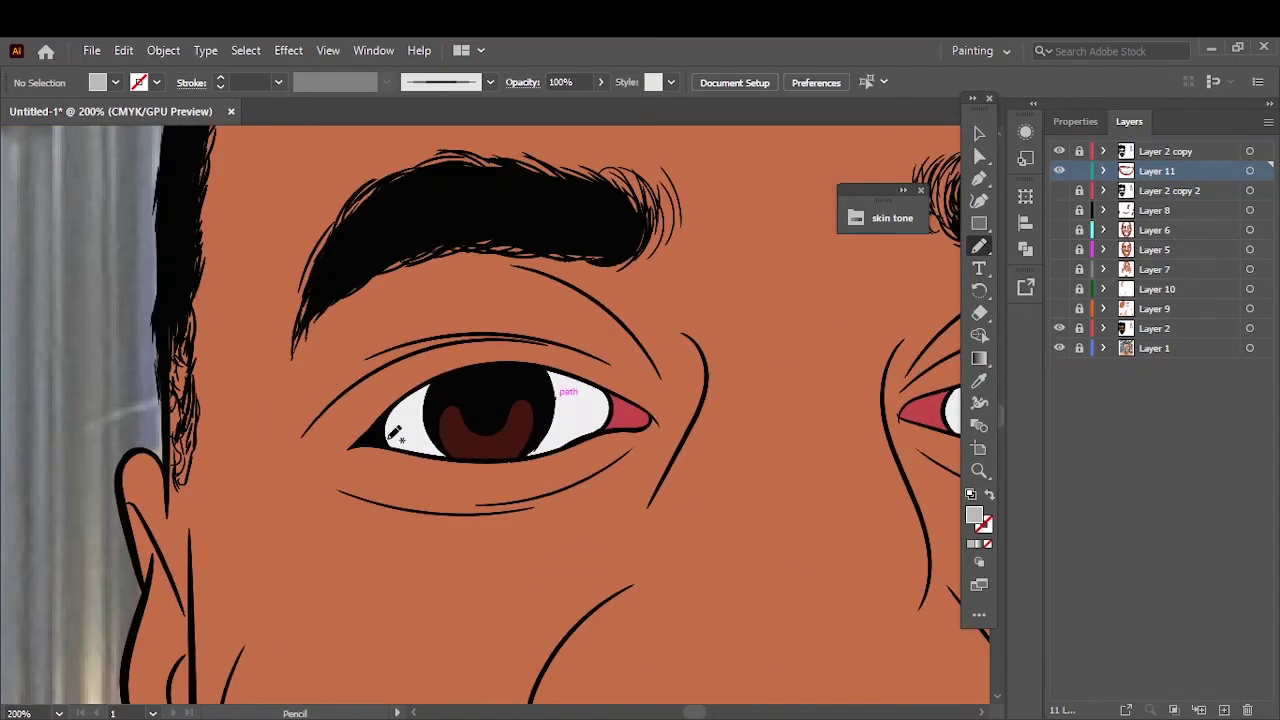
pyautogui.doubleClick(974, 515)
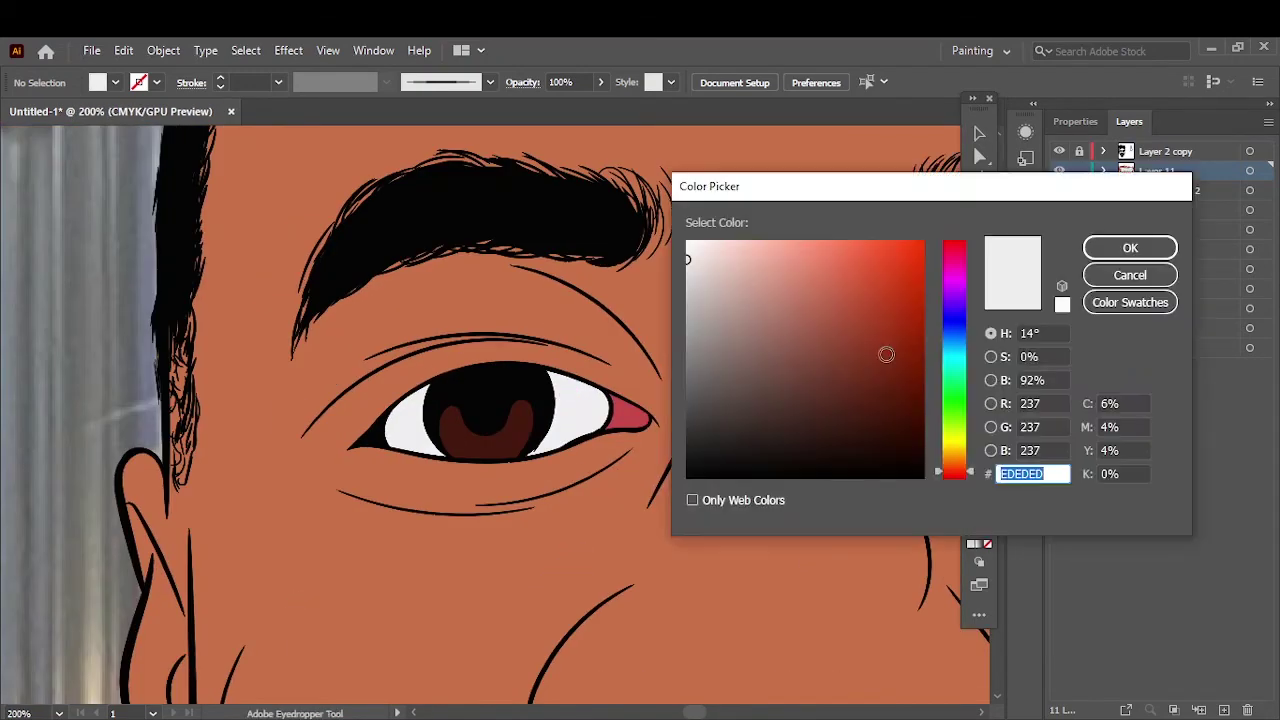
pyautogui.click(955, 268)
pyautogui.click(746, 294)
pyautogui.click(723, 326)
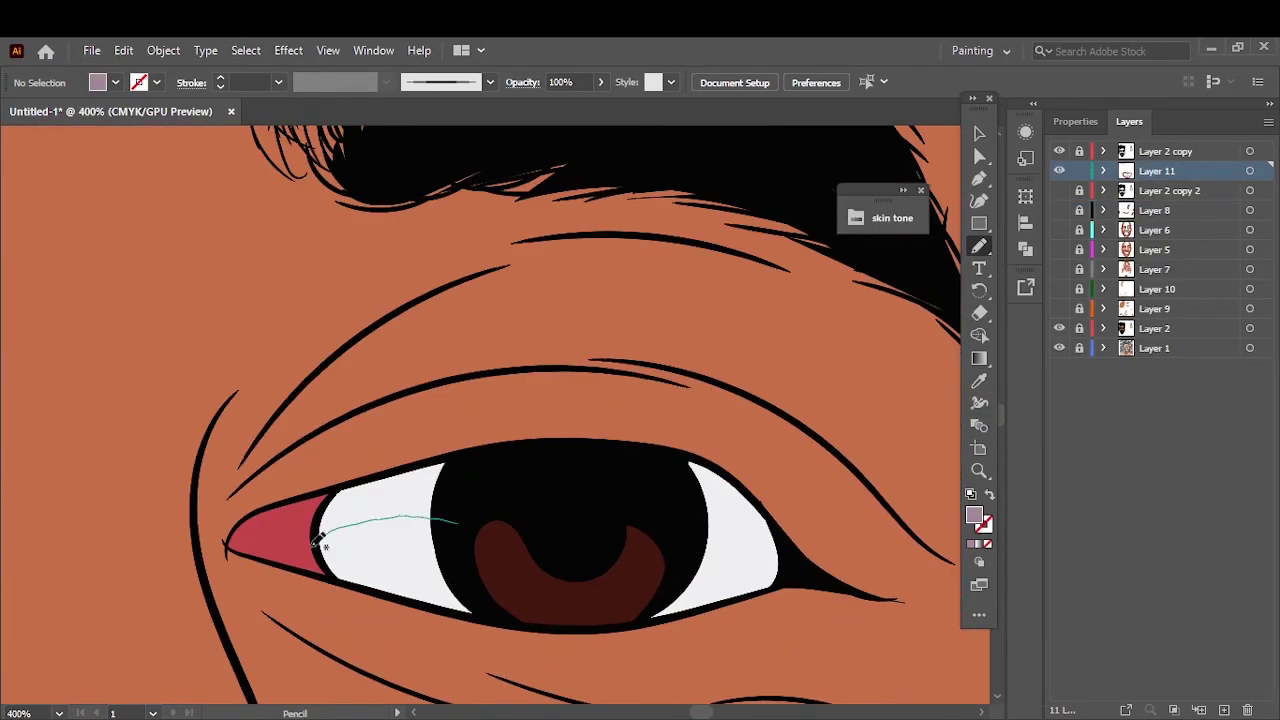
pyautogui.moveTo(442, 462); pyautogui.dragTo(338, 490)
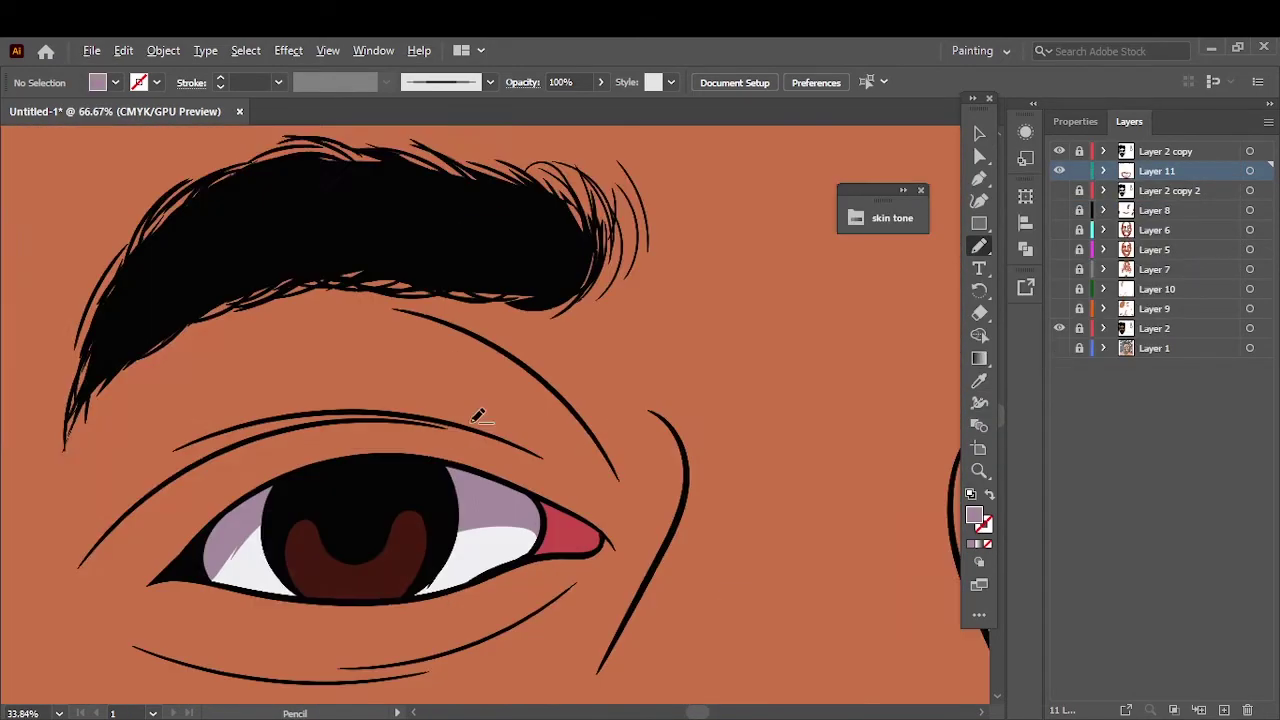
pyautogui.click(1110, 250)
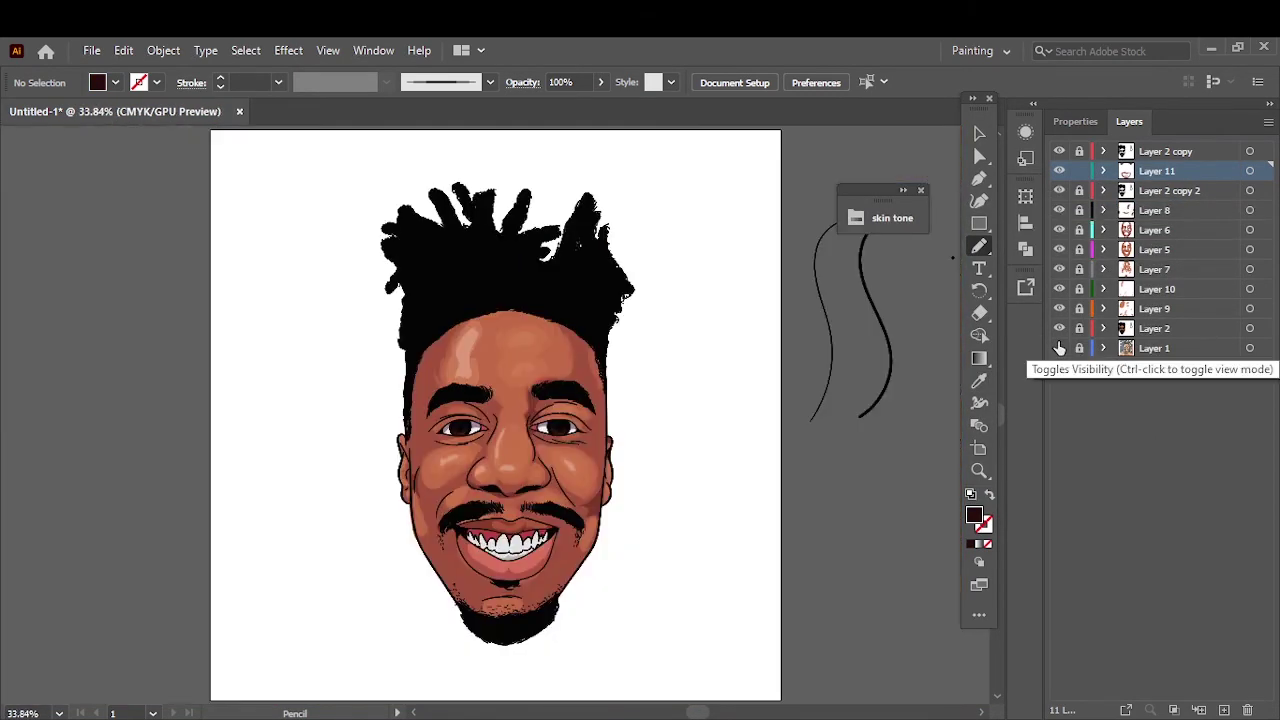
# - Add Layer 12 and set up the Paintbrush with a 0.5 pt stroke
pyautogui.hotkey('ctrl', 'l')
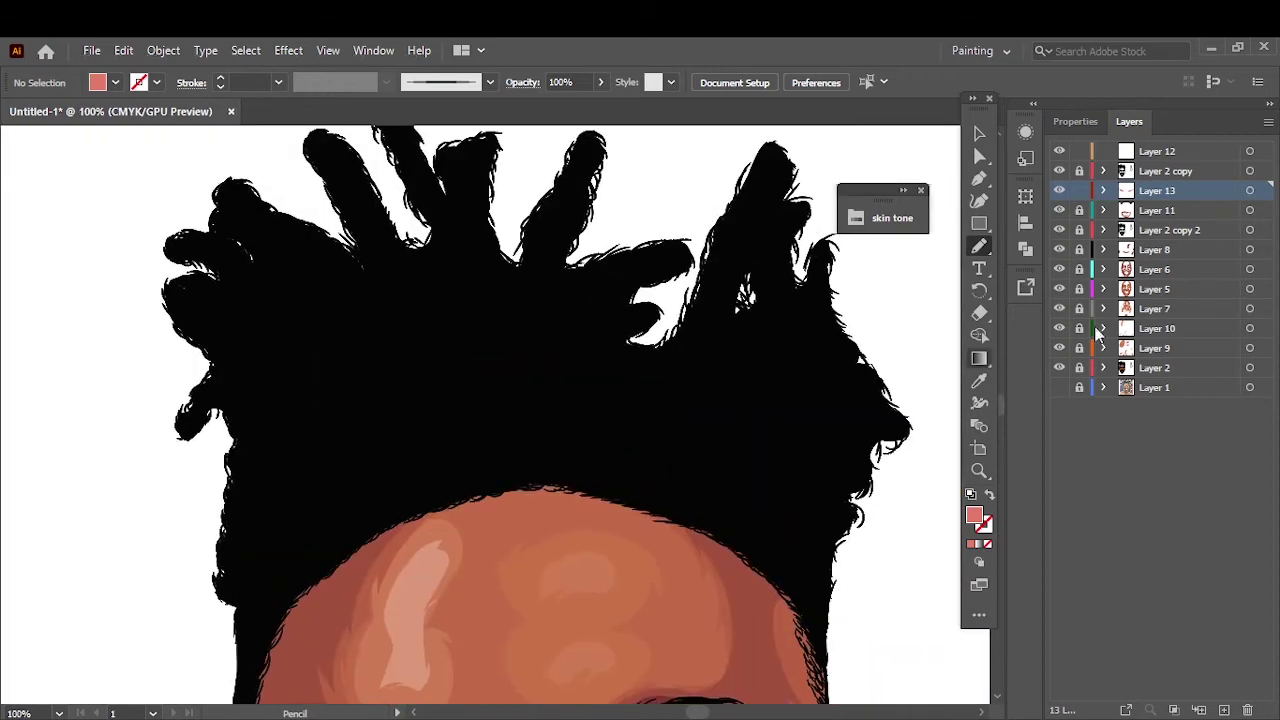
pyautogui.click(1157, 151)
pyautogui.click(979, 246)
pyautogui.click(1080, 246)
pyautogui.click(489, 82)
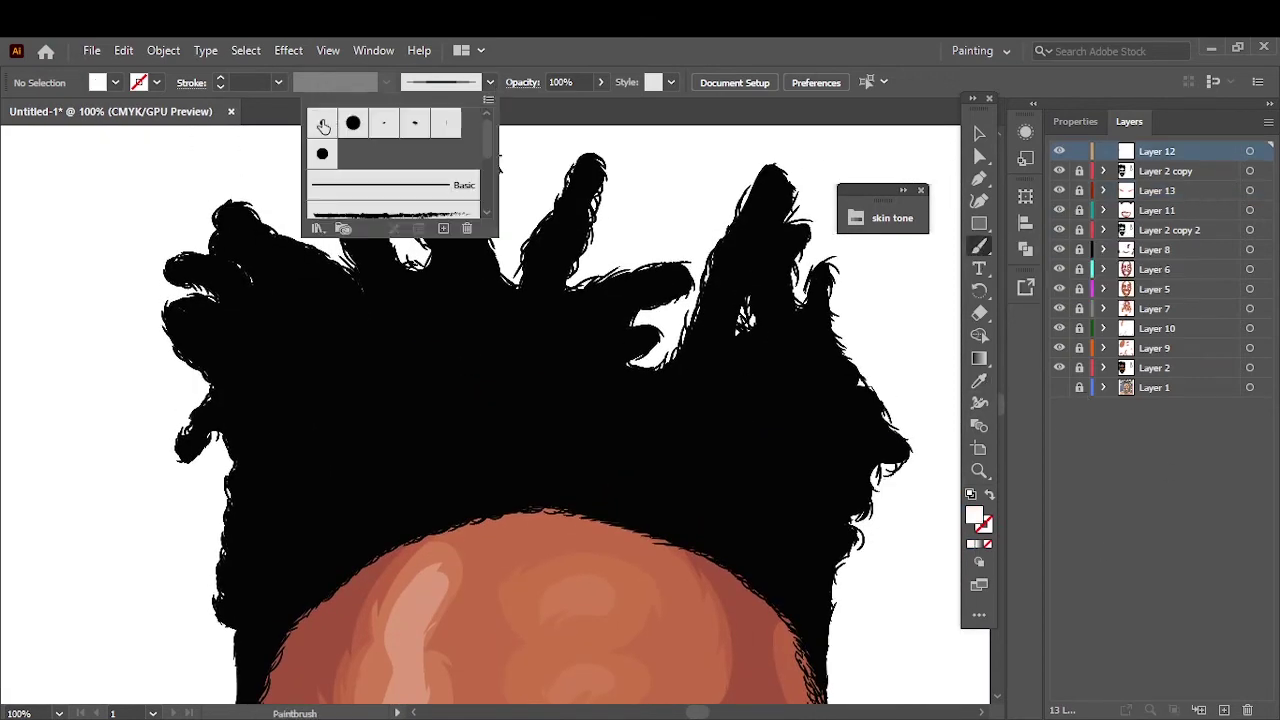
pyautogui.scroll(-5, 440, 400)
pyautogui.scroll(3, 440, 570)
pyautogui.click(278, 82)
pyautogui.click(306, 123)
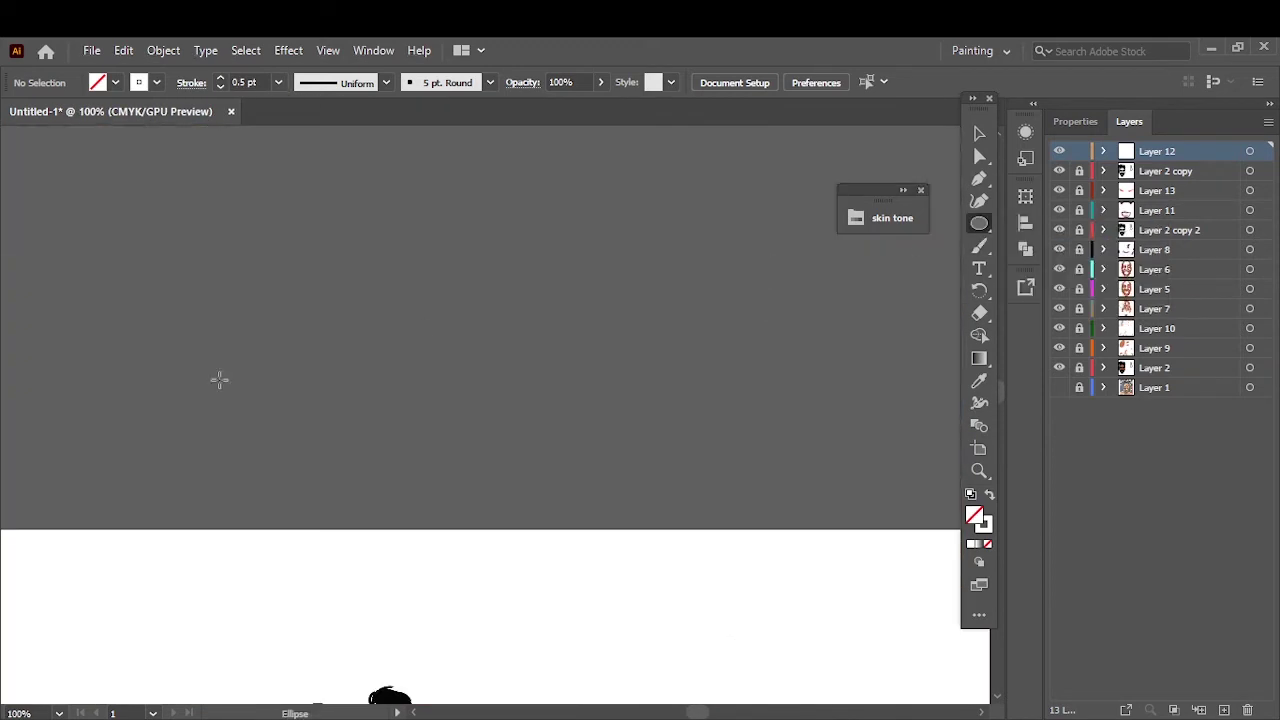
# - Draw a long thin ellipse filled with a black-to-dark-grey gradient
pyautogui.moveTo(220, 379); pyautogui.dragTo(958, 428)
pyautogui.click(969, 494)
pyautogui.click(979, 358)
pyautogui.doubleClick(979, 358)
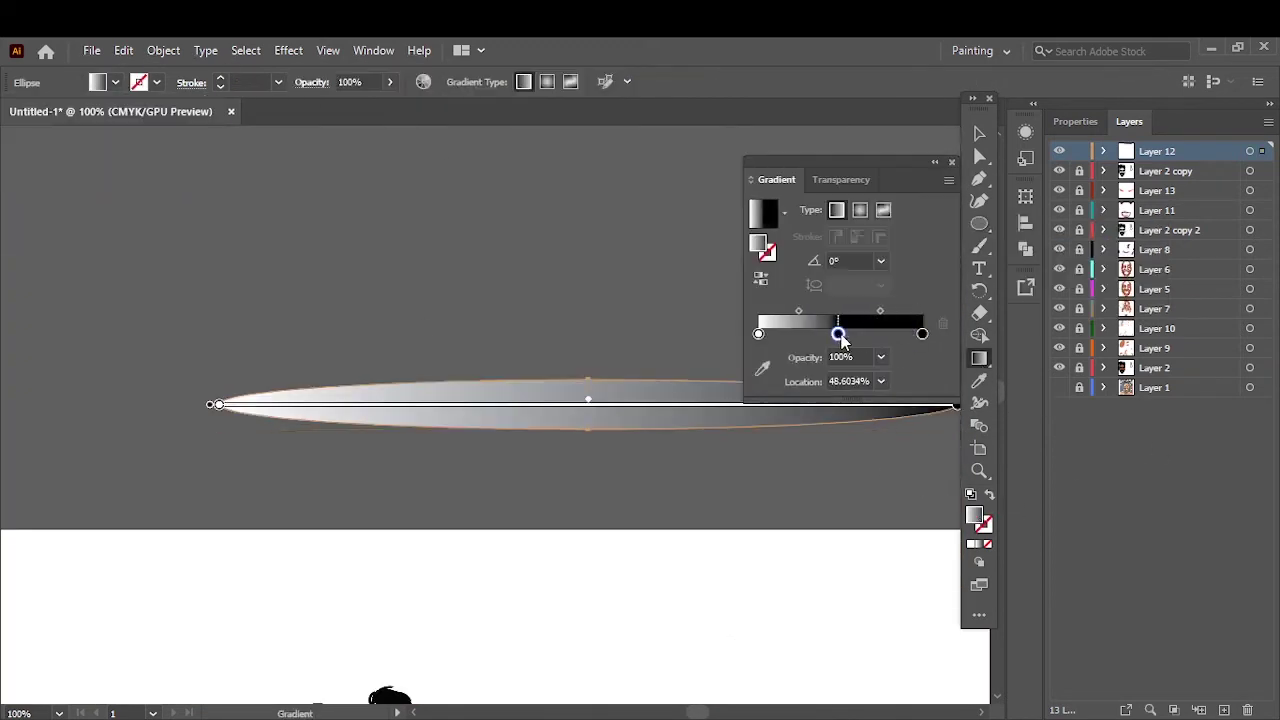
pyautogui.doubleClick(764, 333)
pyautogui.doubleClick(840, 333)
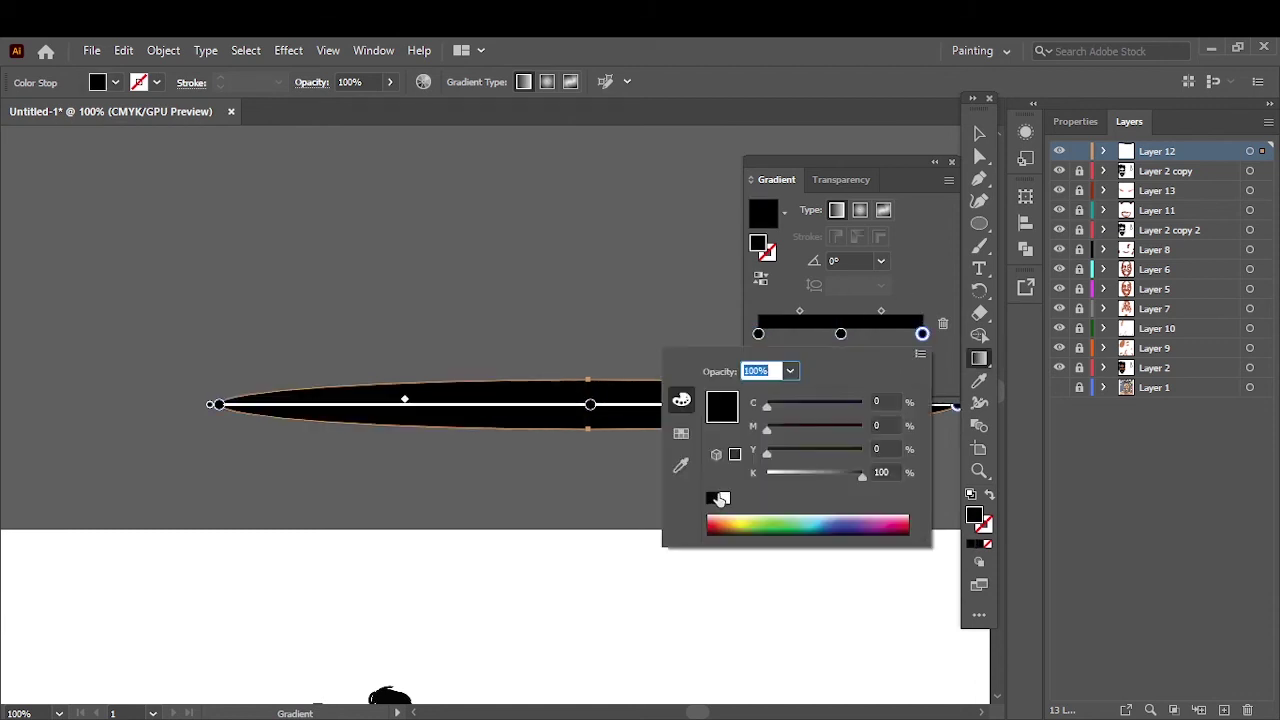
pyautogui.click(681, 433)
pyautogui.click(786, 433)
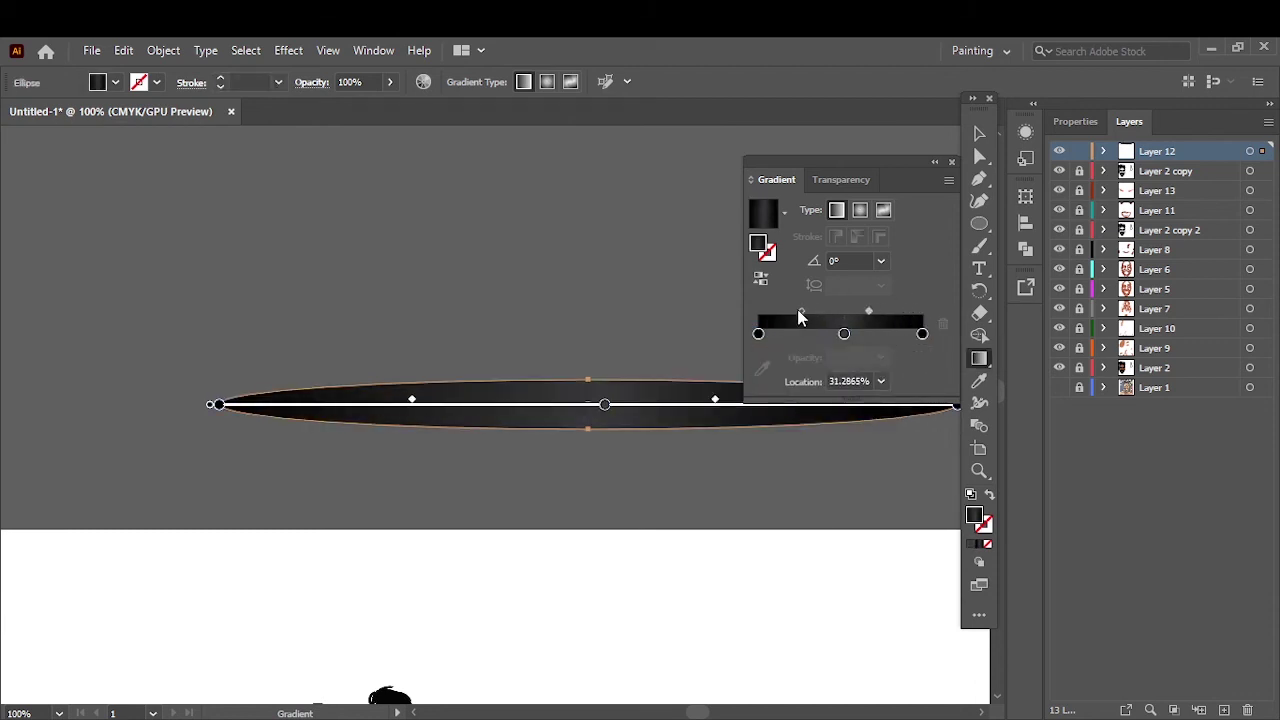
# - Deselect the ellipse and paint a curved 0.5 pt strand across the dreadlocks
pyautogui.press('v')
pyautogui.click(630, 308)
pyautogui.press('b')
pyautogui.moveTo(399, 317); pyautogui.dragTo(541, 259)
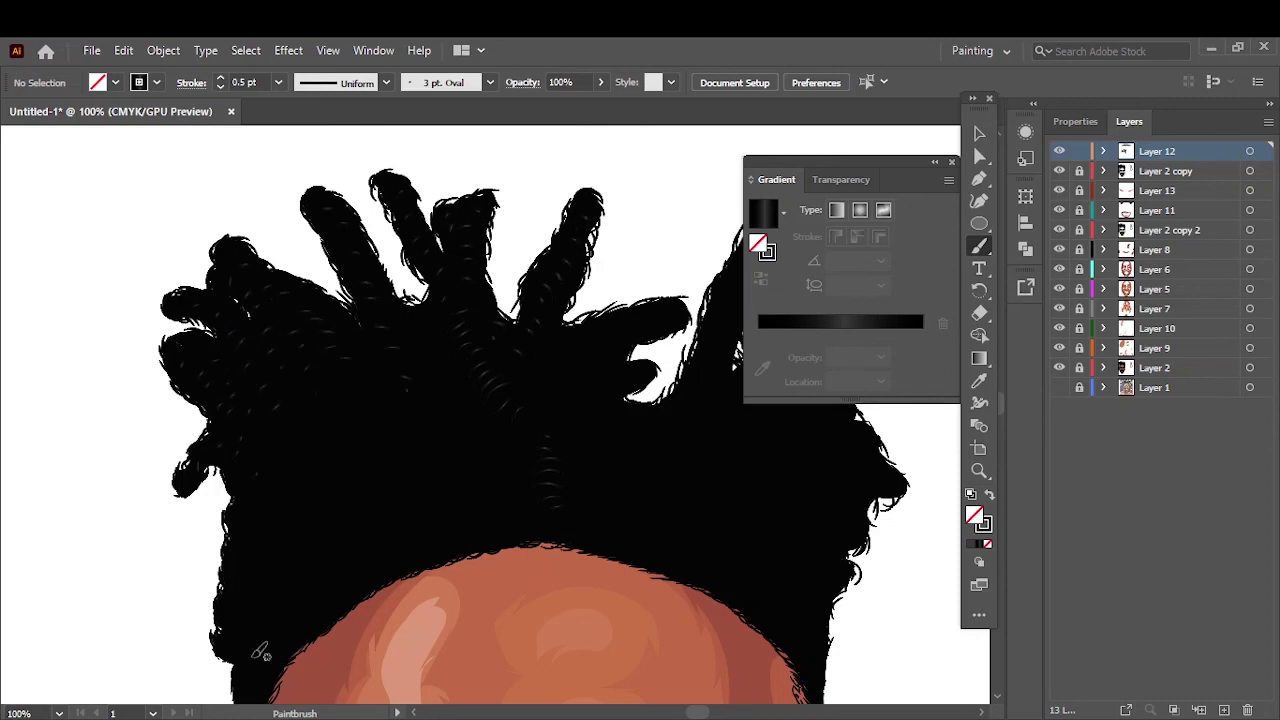
pyautogui.hotkey('ctrl', '0')
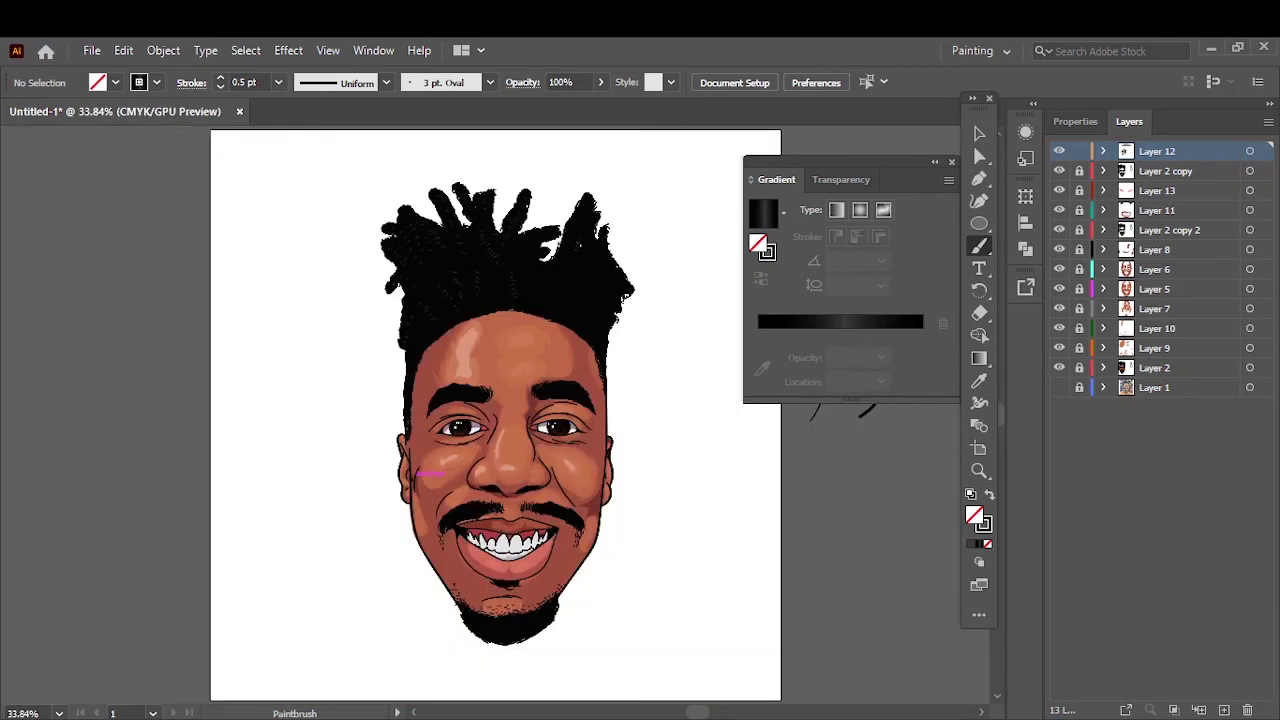
pyautogui.hotkey('ctrl', '1')
pyautogui.hotkey('ctrl', '0')
pyautogui.hotkey('ctrl', '1')
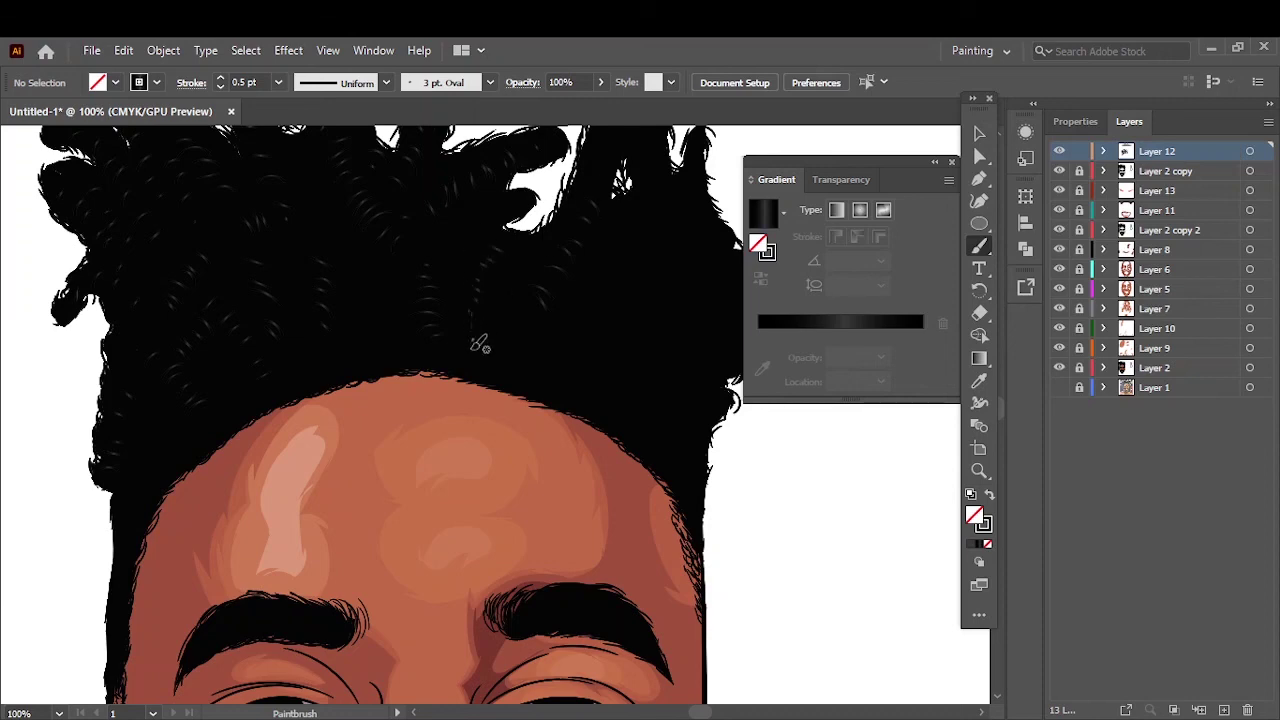
pyautogui.hotkey('ctrl', '0')
pyautogui.hotkey('ctrl', '1')
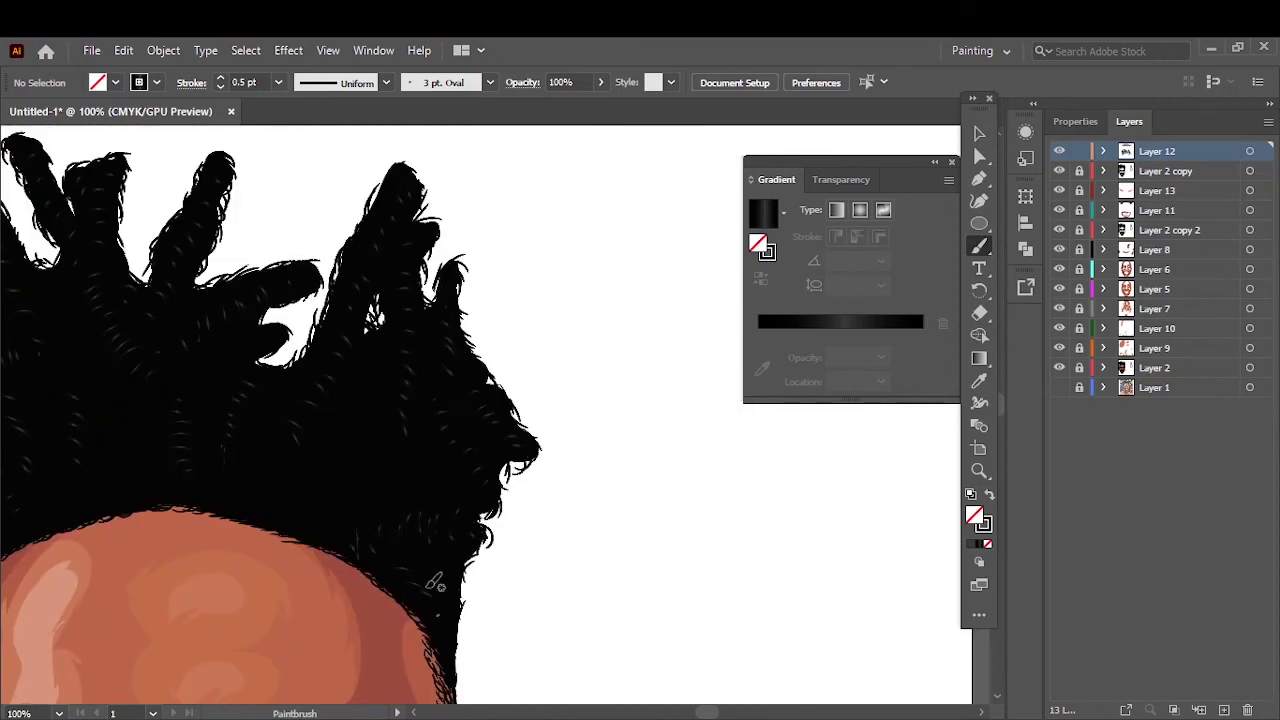
pyautogui.hotkey('ctrl', '0')
pyautogui.scroll(4, 505, 640)
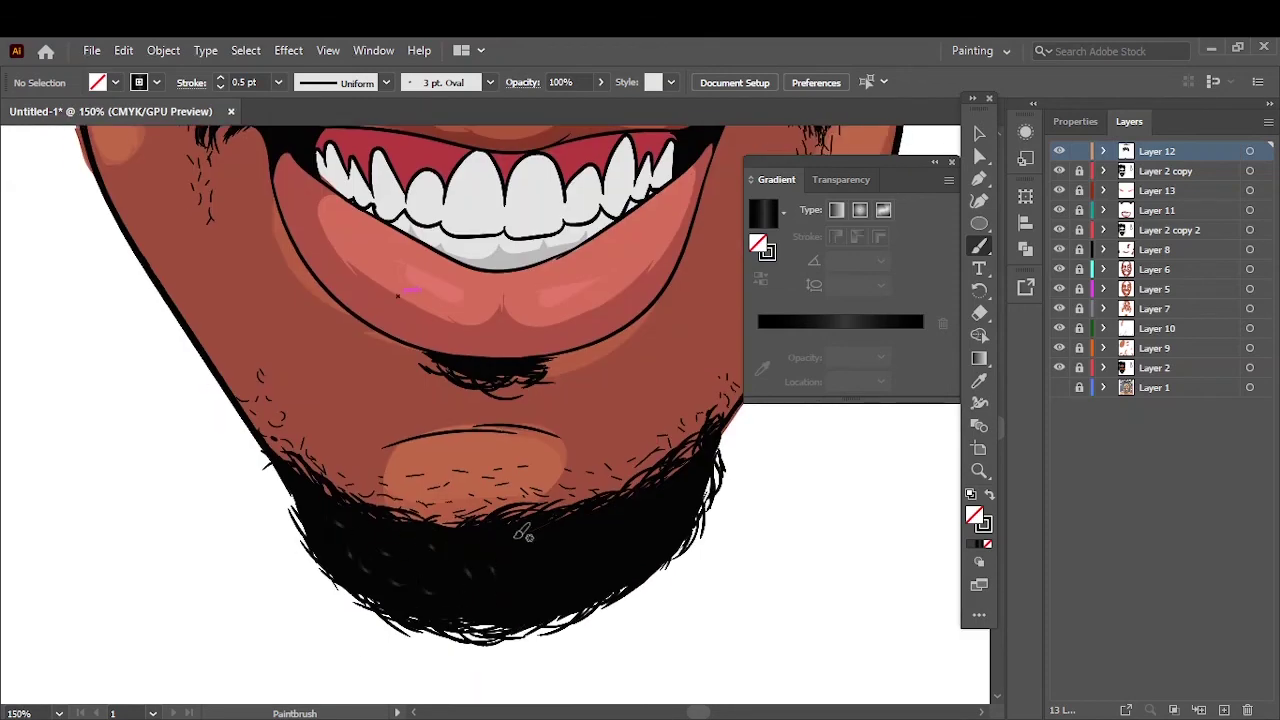